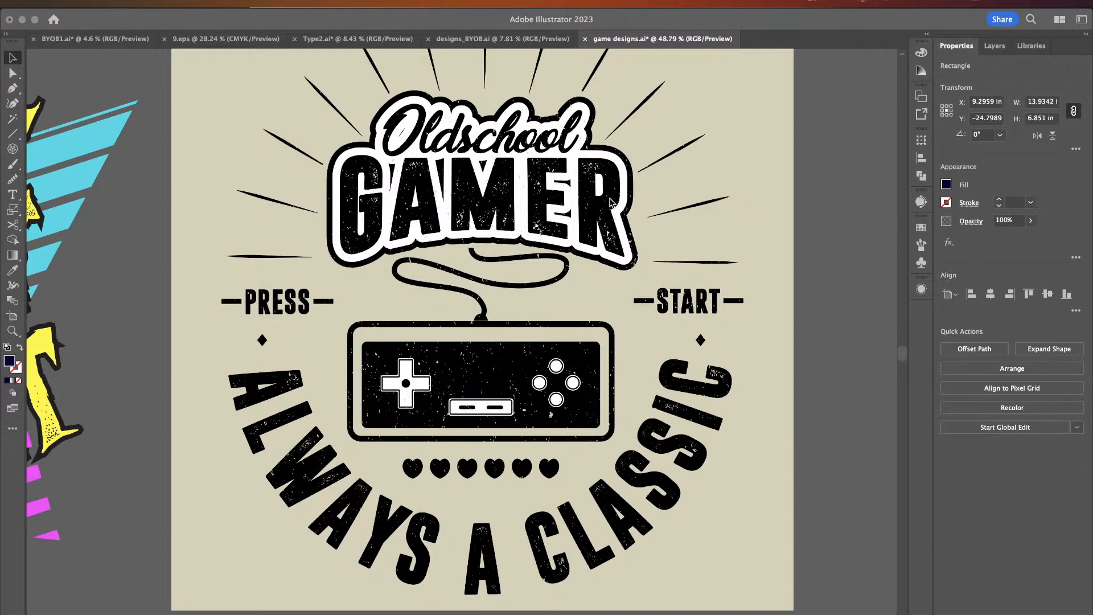
- Browse the game-themed designs across the artboards of the Illustrator document
scroll(611, 203, "up", 1)
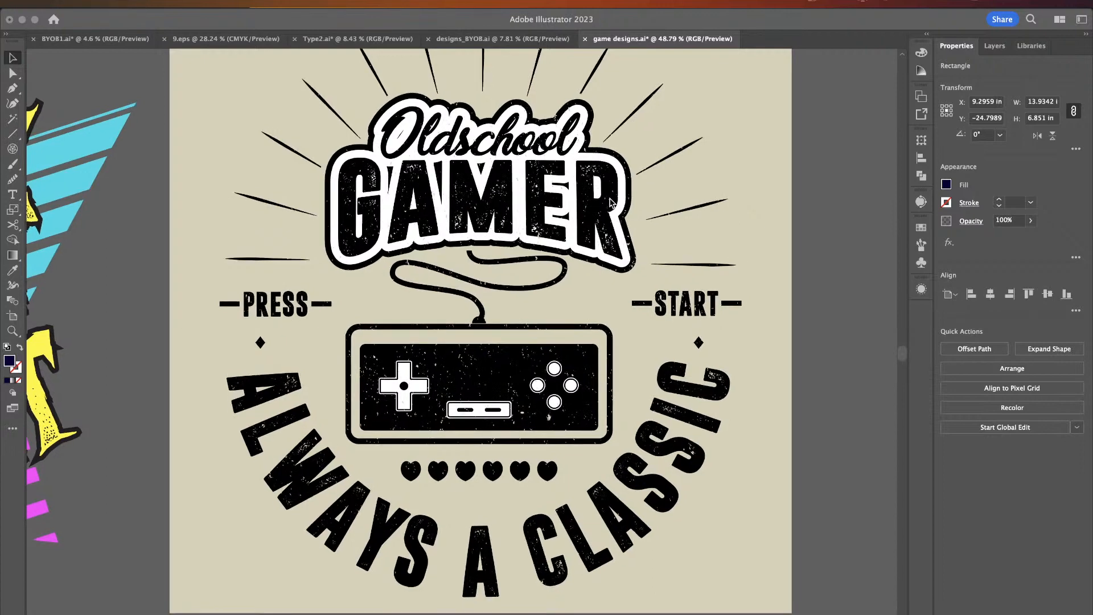
scroll(610, 202, "left", 8)
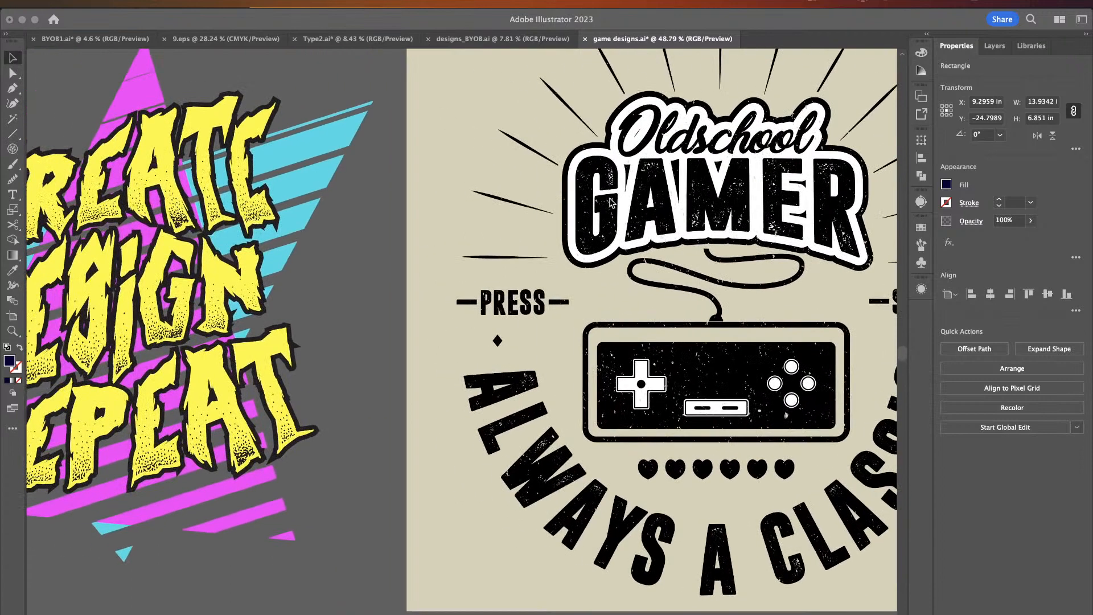
left_click(379, 413)
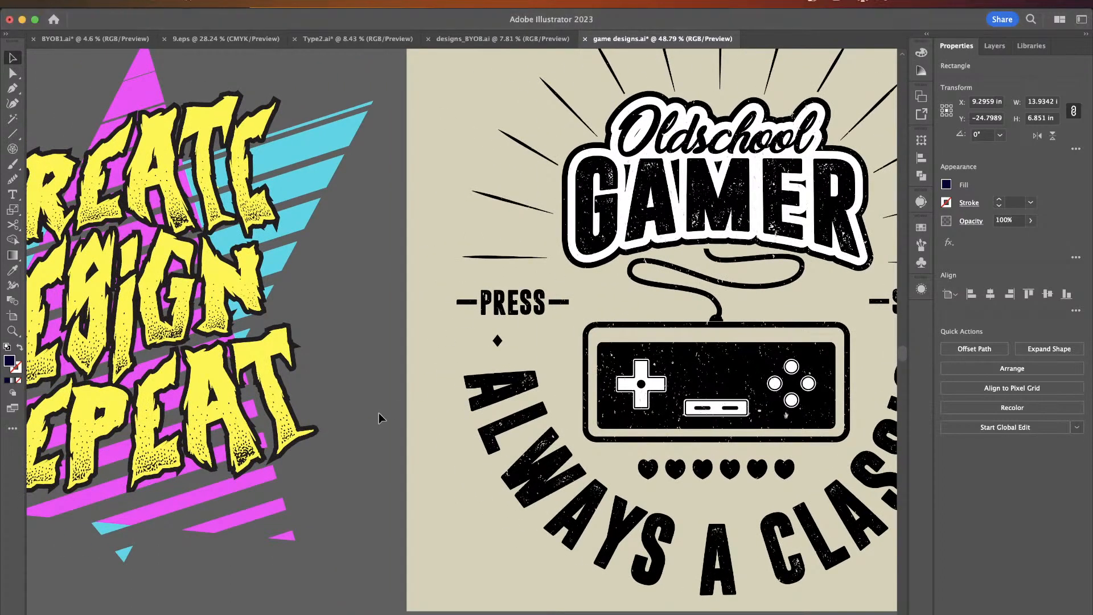
scroll(379, 418, "down", 5)
scroll(379, 418, "left", 14)
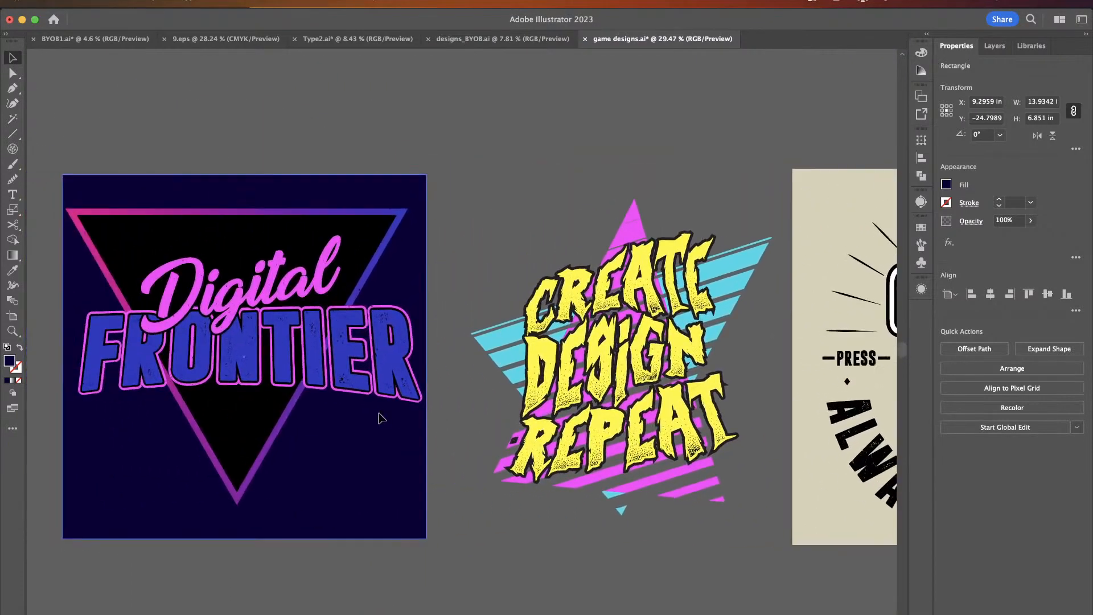
scroll(379, 414, "left", 20)
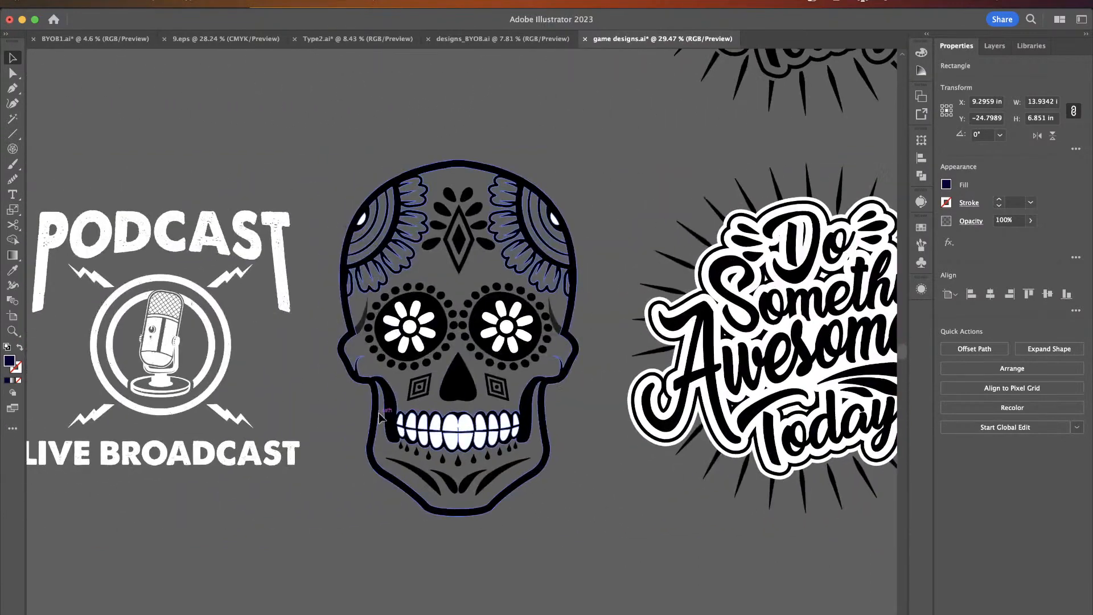
scroll(378, 415, "left", 5)
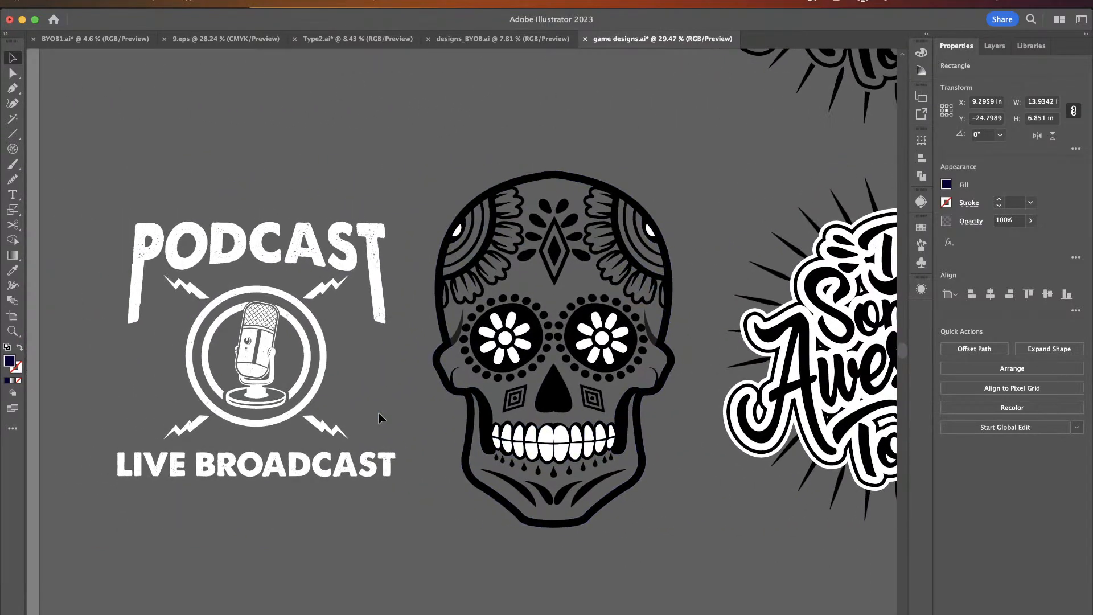
scroll(379, 419, "right", 16)
scroll(379, 418, "right", 16)
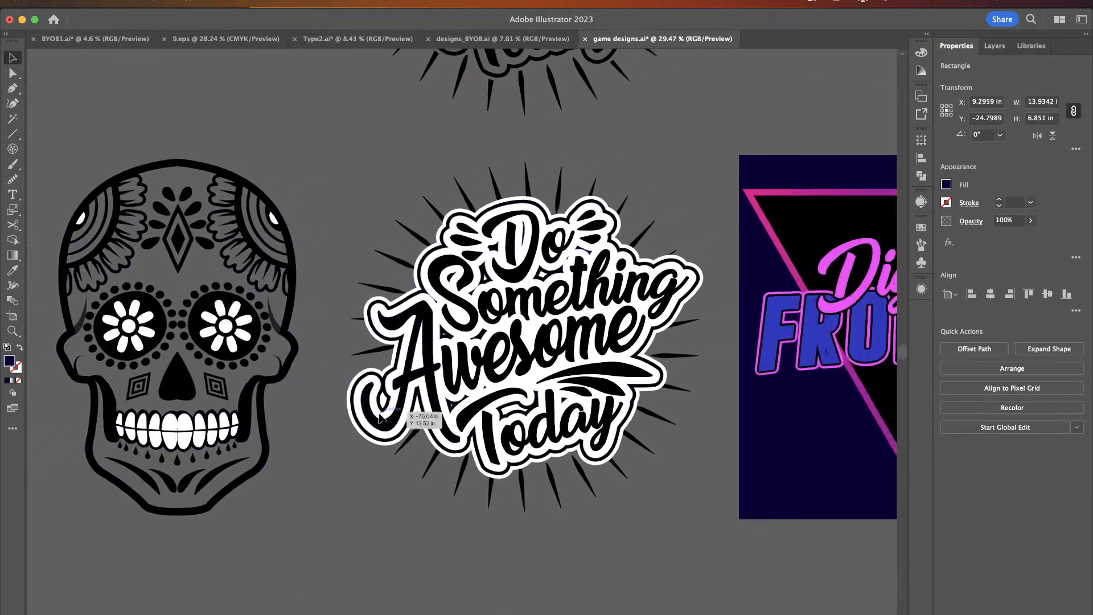
scroll(380, 418, "right", 8)
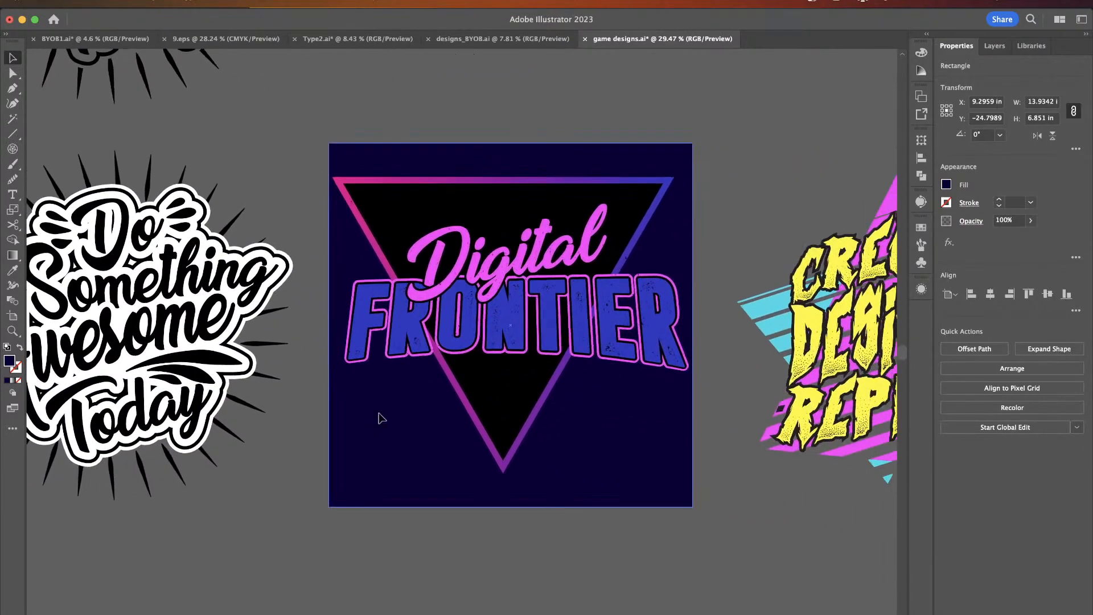
scroll(380, 417, "right", 18)
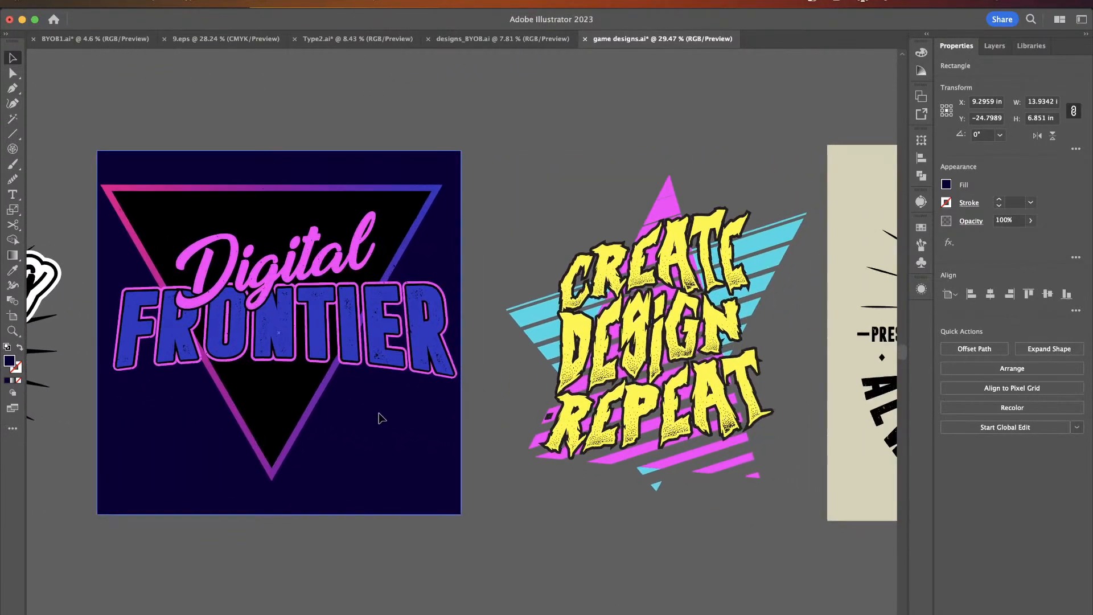
scroll(379, 418, "right", 19)
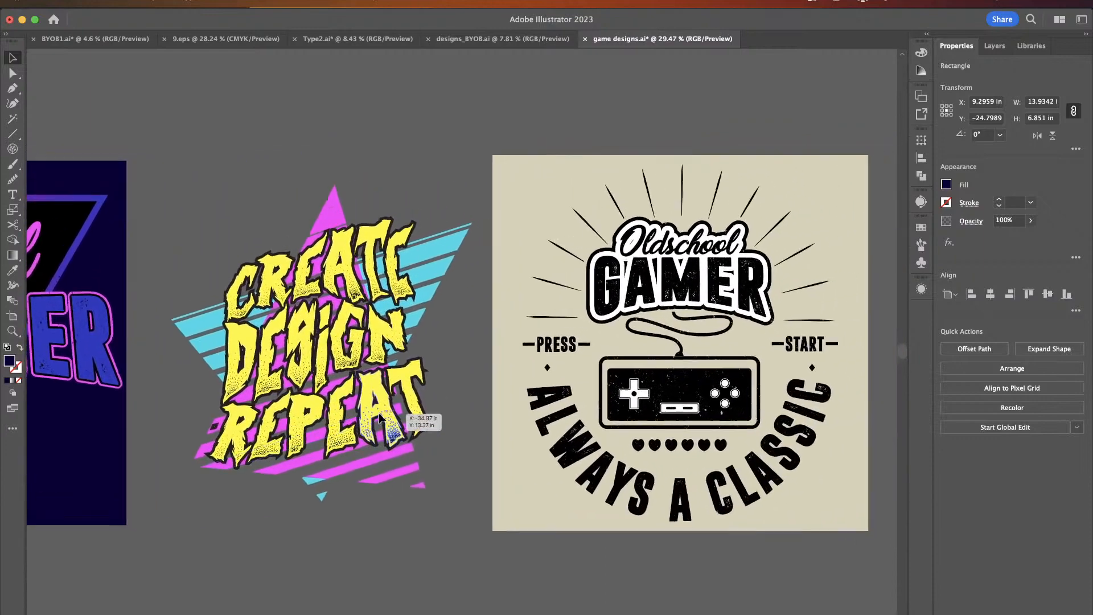
scroll(380, 418, "right", 3)
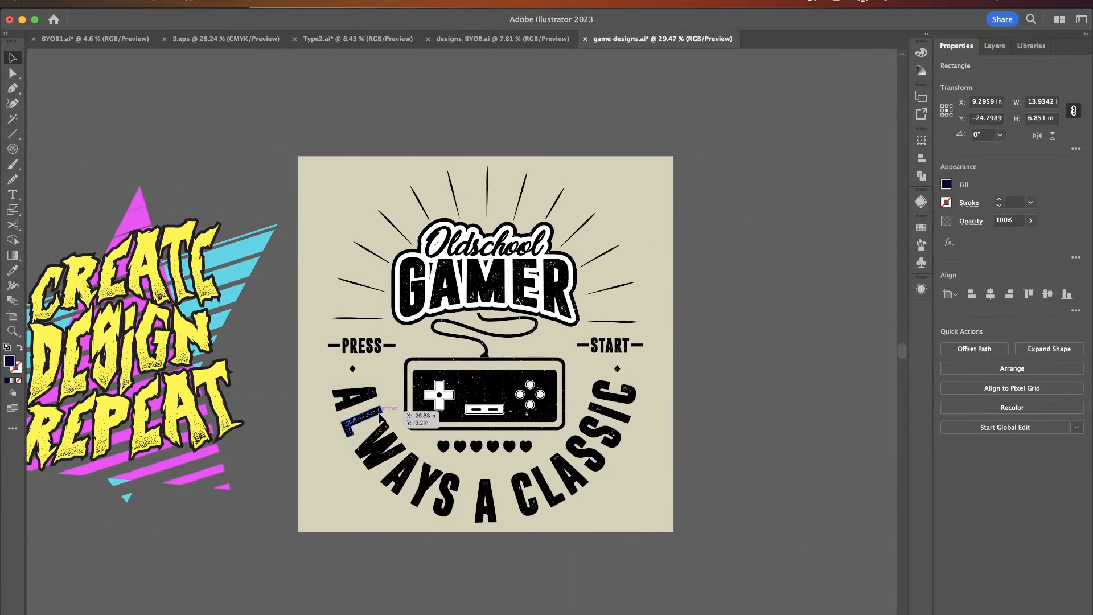
scroll(379, 419, "down", 5)
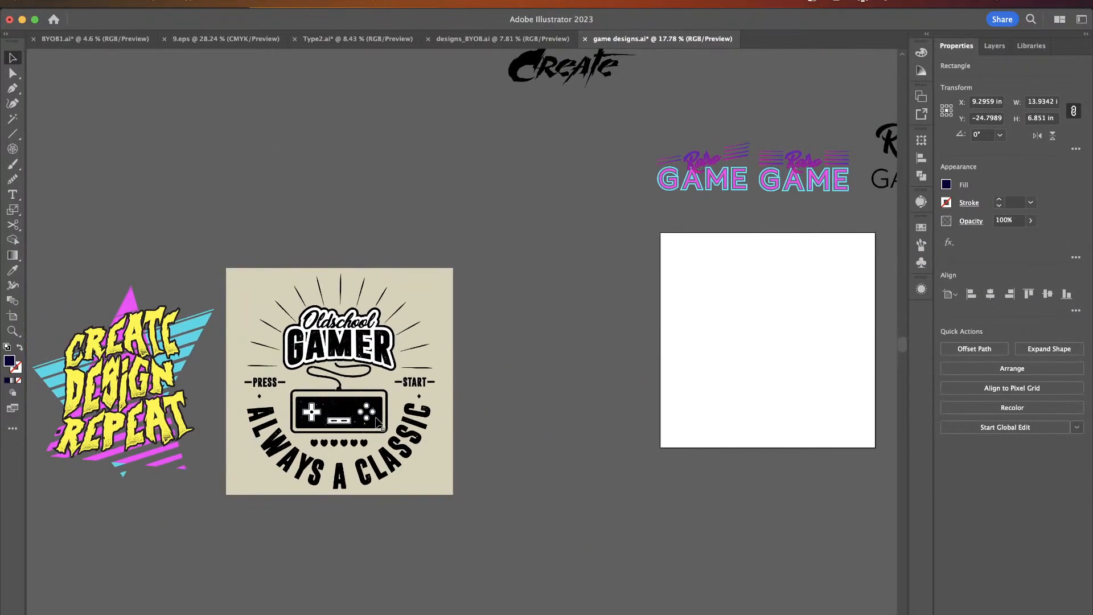
scroll(379, 422, "up", 6)
scroll(378, 422, "right", 6)
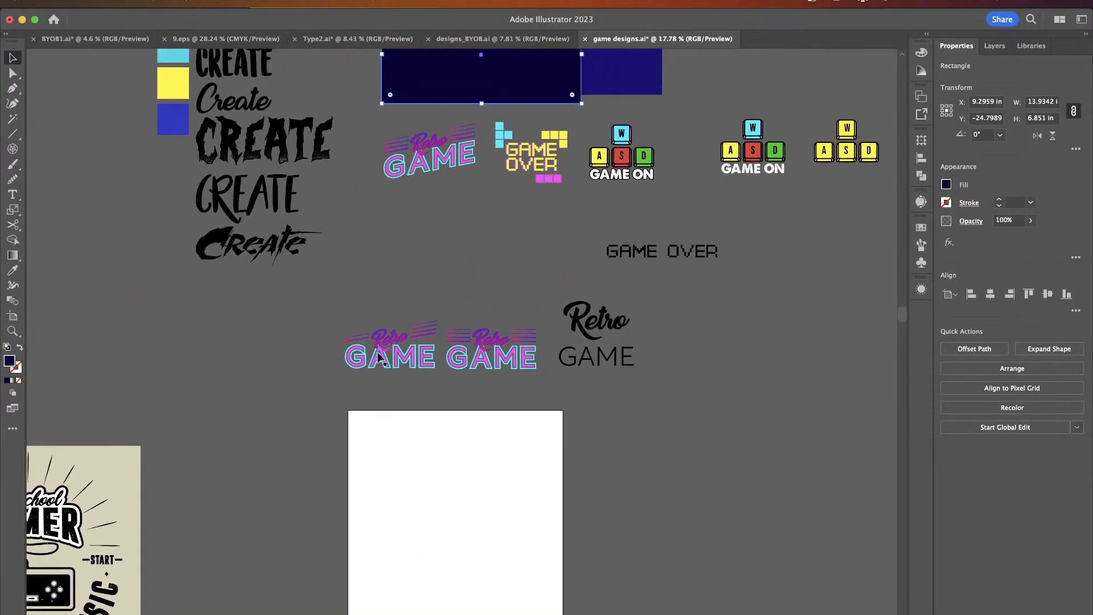
scroll(459, 142, "up", 5)
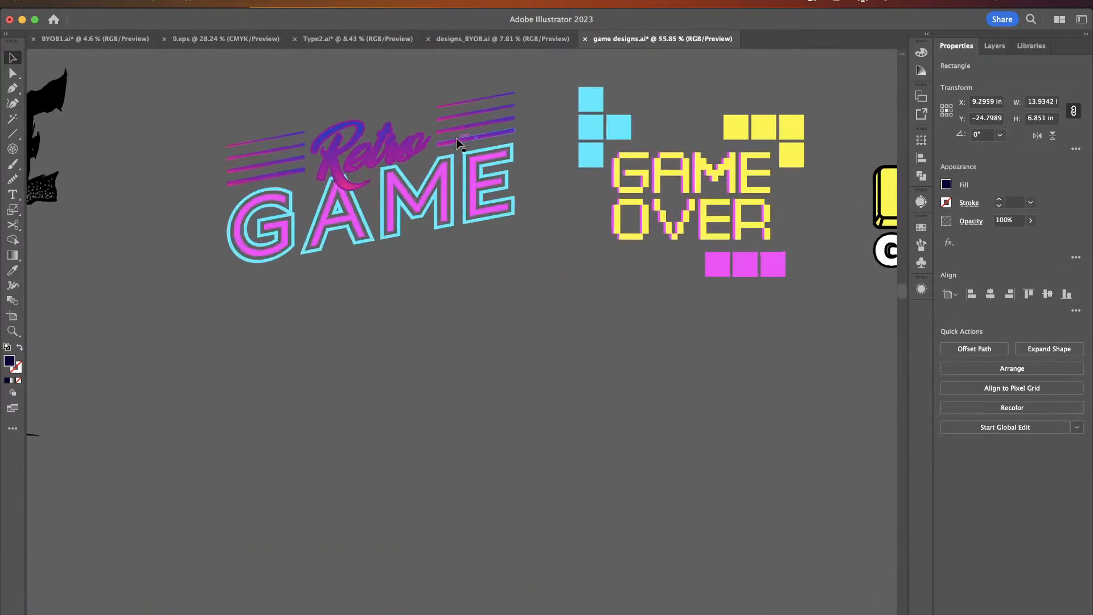
scroll(456, 138, "right", 8)
scroll(456, 138, "up", 1)
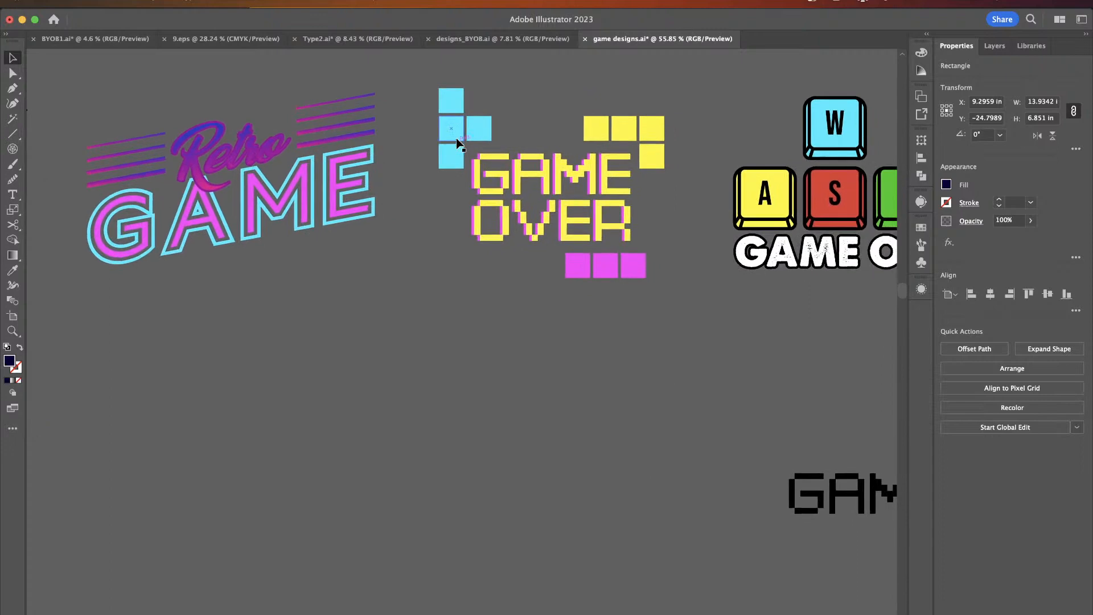
scroll(460, 210, "right", 5)
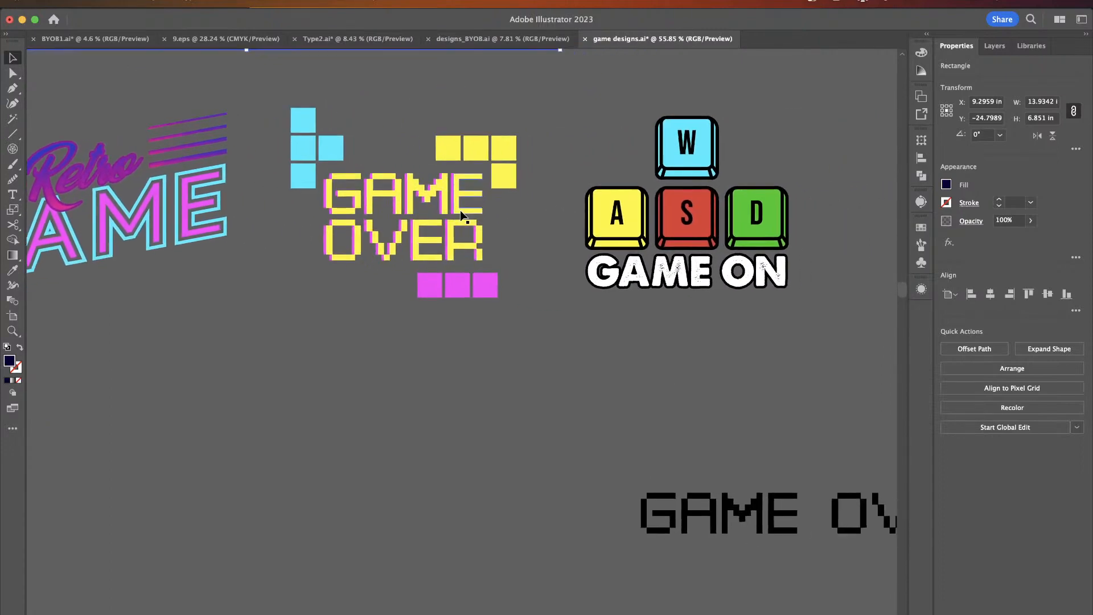
scroll(460, 210, "left", 4)
scroll(459, 210, "left", 4)
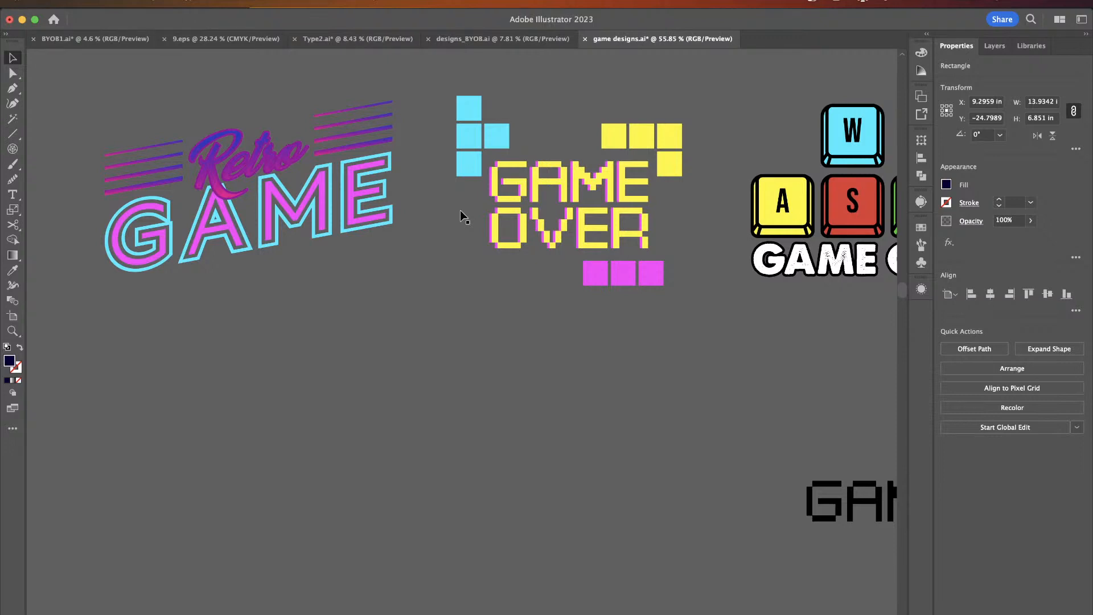
scroll(495, 446, "left", 4)
scroll(495, 446, "up", 2)
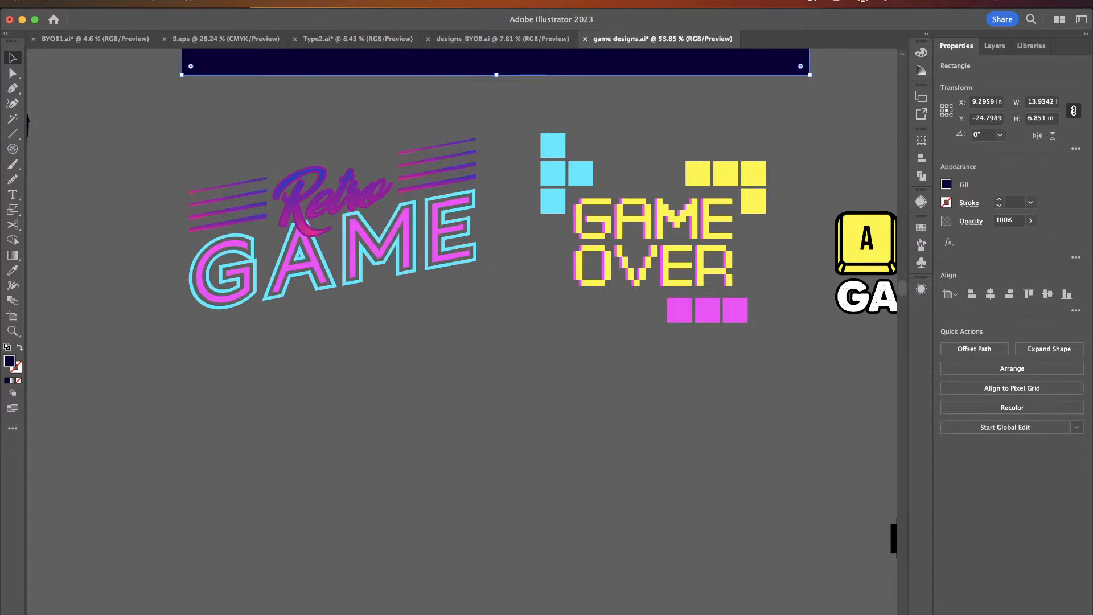
- Switch to Photoshop and create a new 1400 x 400 px document from the Spreadshop Teaser Image preset
key("super+Tab")
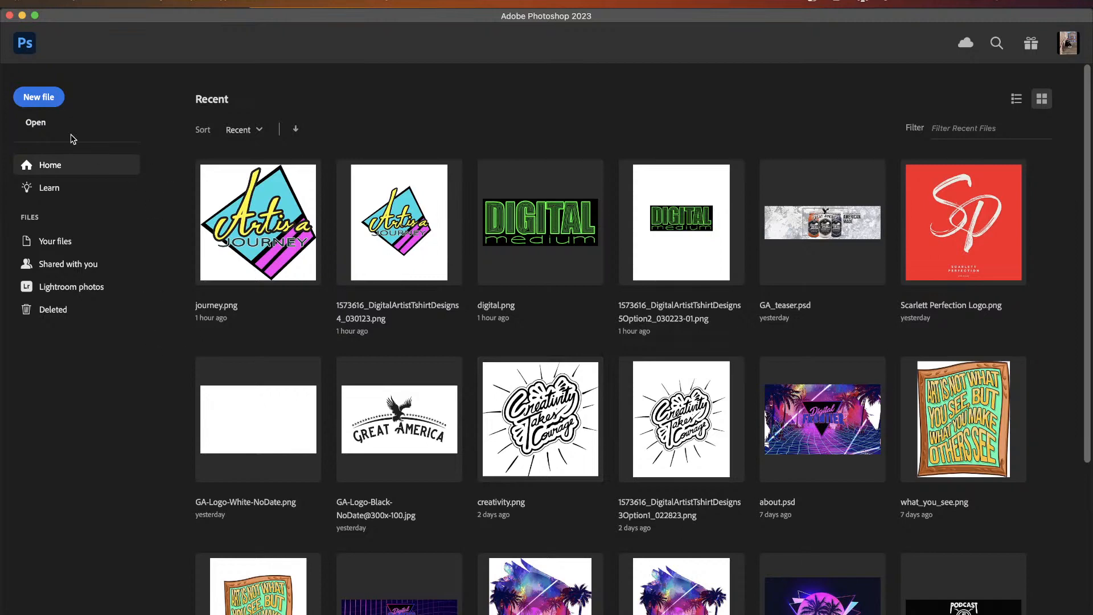
left_click(39, 101)
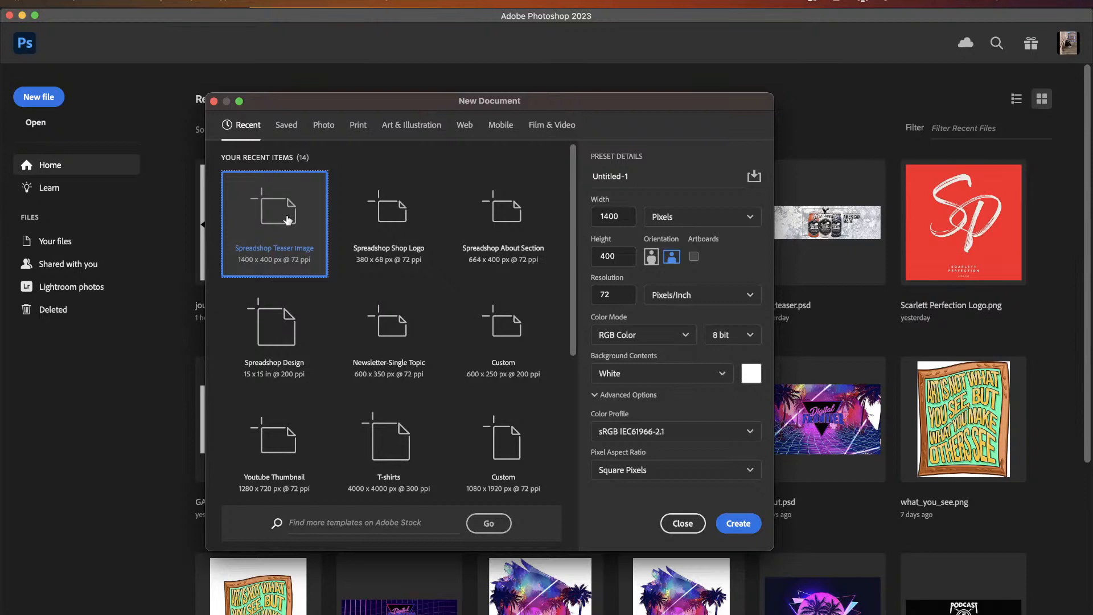
left_click(739, 523)
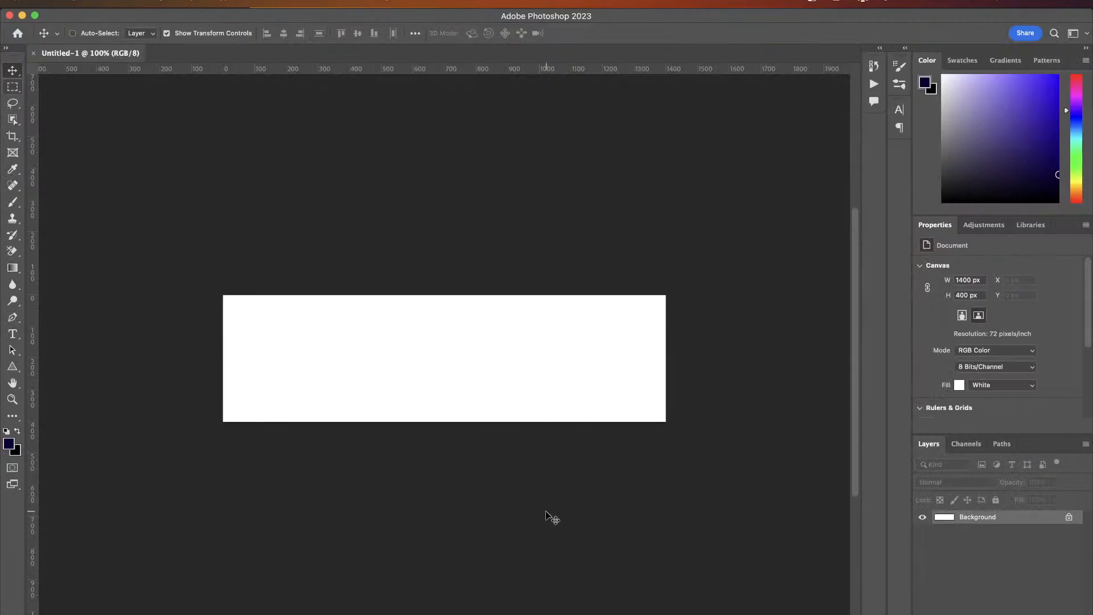
- Place Retro Game.png from the Gamer Designs folder onto the canvas and scale it to about 51%
key("ctrl+Up")
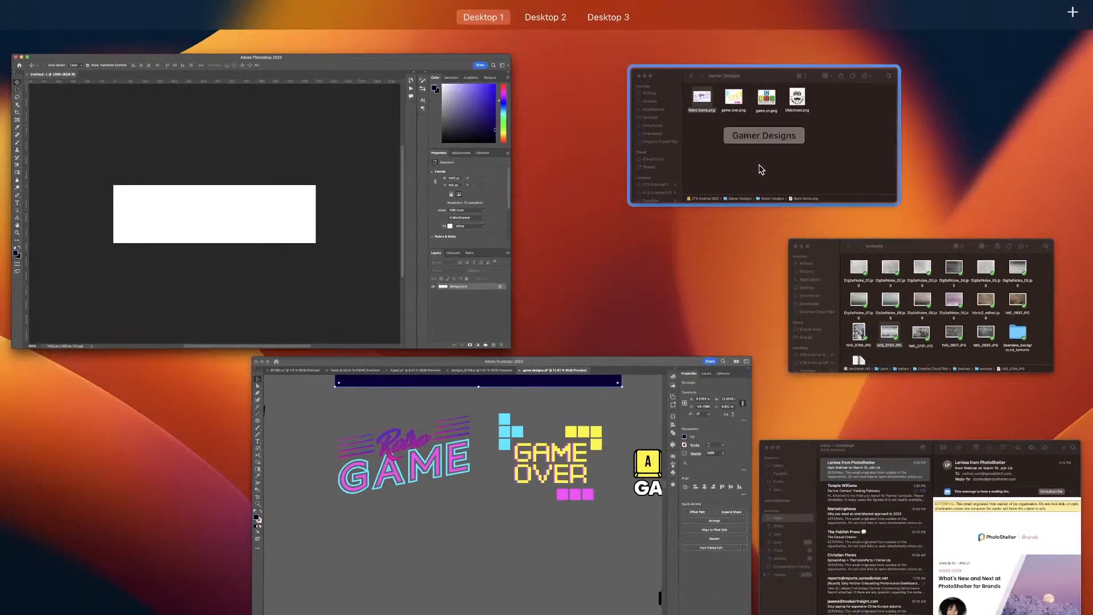
left_click(761, 169)
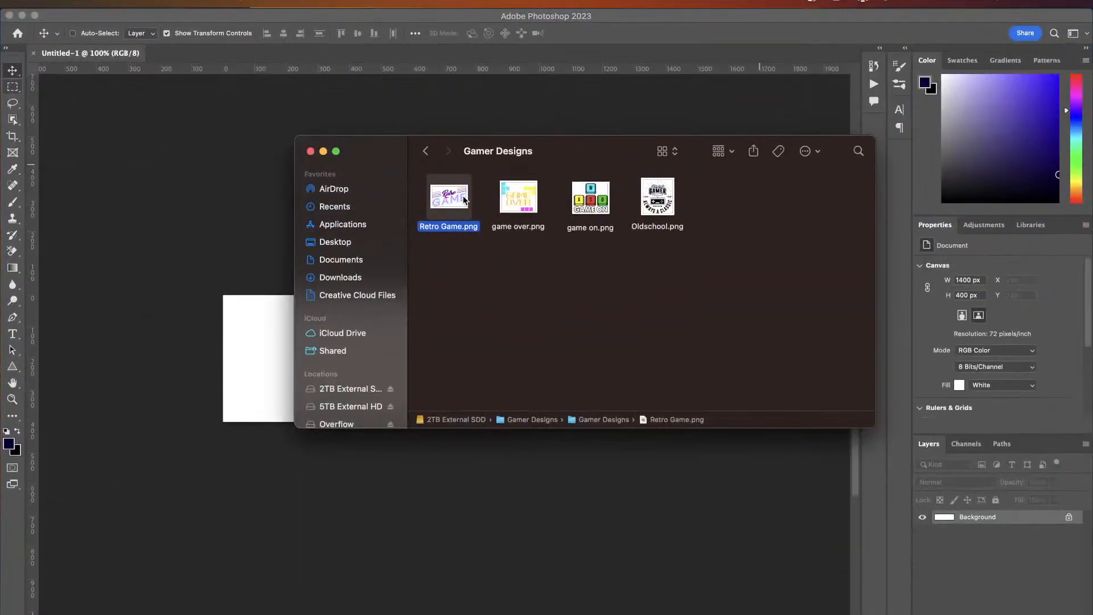
left_click_drag(464, 199, 246, 357)
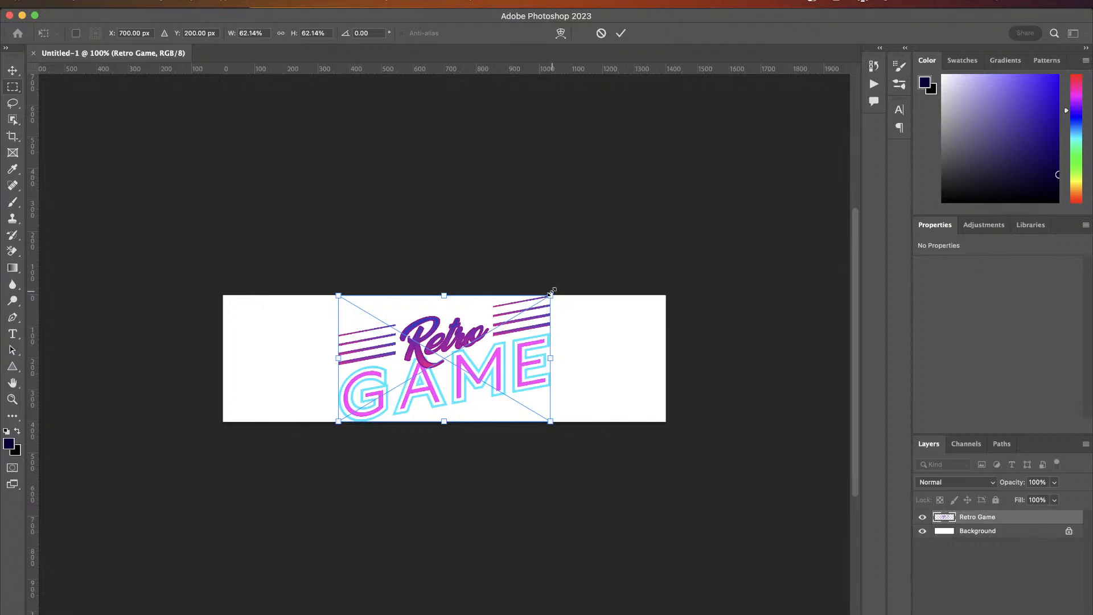
left_click_drag(551, 292, 534, 308)
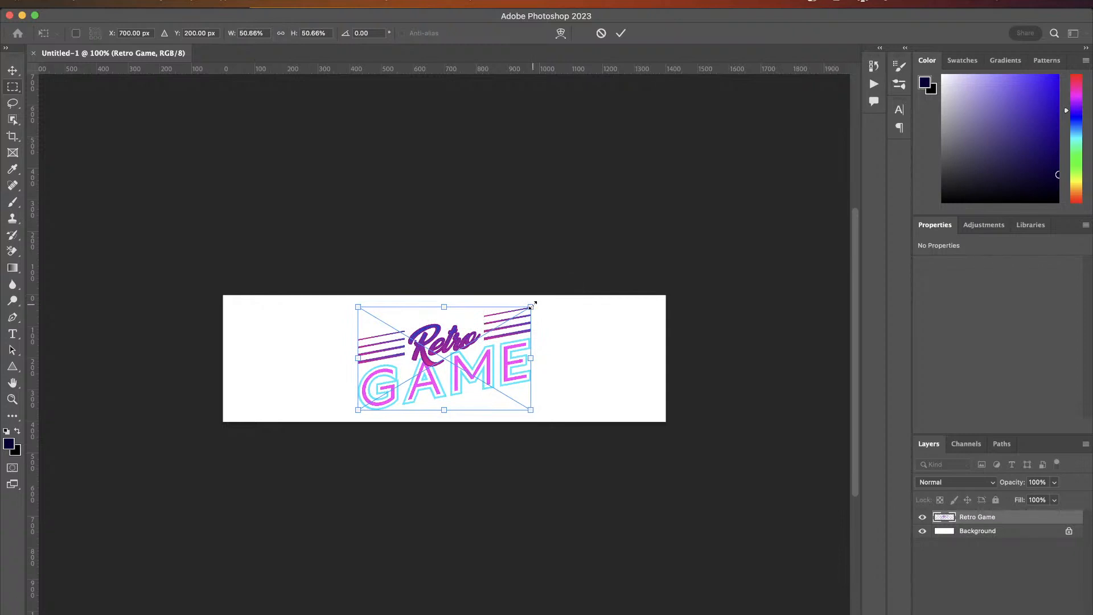
key("Return")
- Add a new layer beneath the logo and fill it with the dark navy foreground color #0B0038
scroll(470, 402, "up", 3)
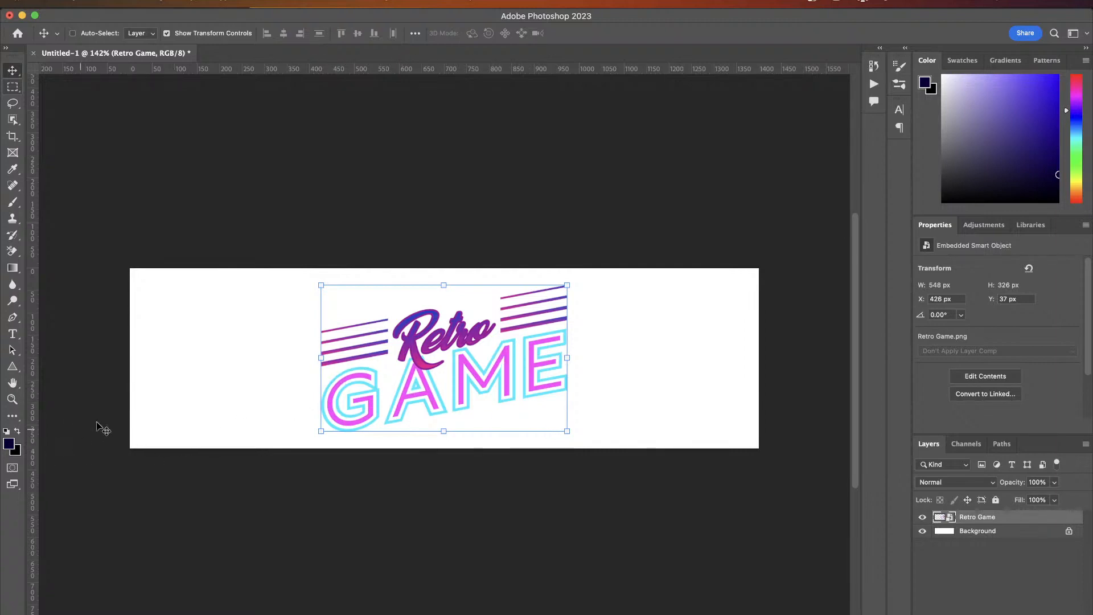
left_click(8, 444)
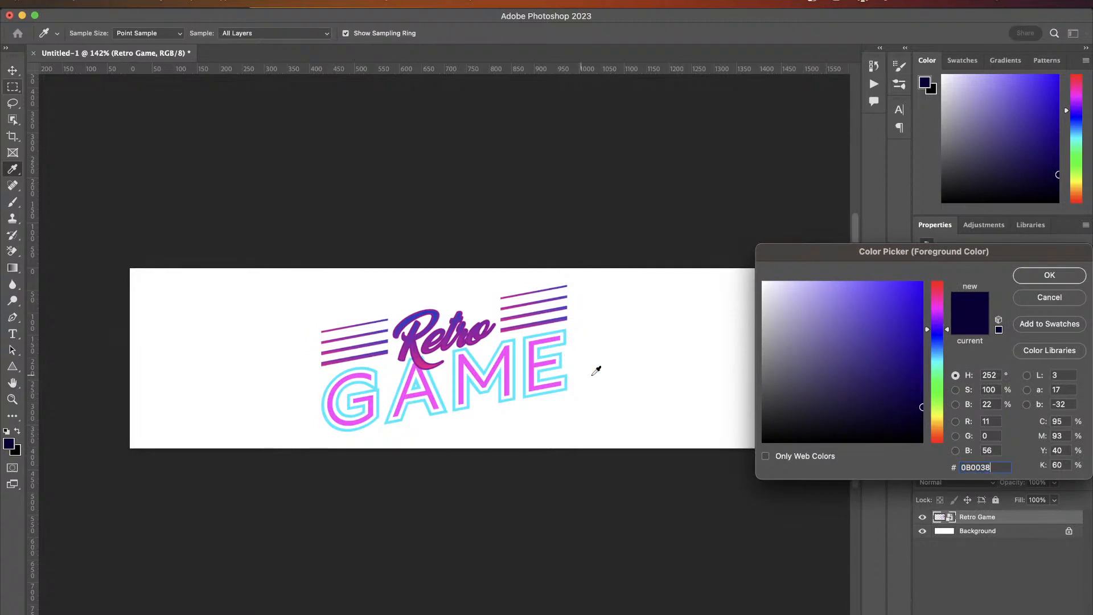
left_click(1047, 275)
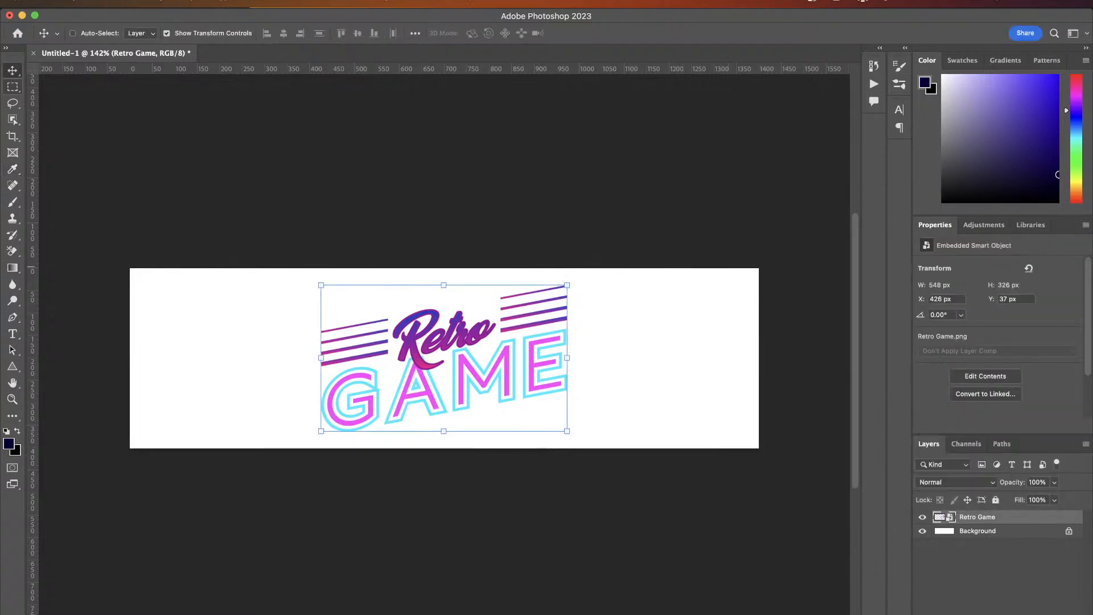
left_click(1035, 614, "super")
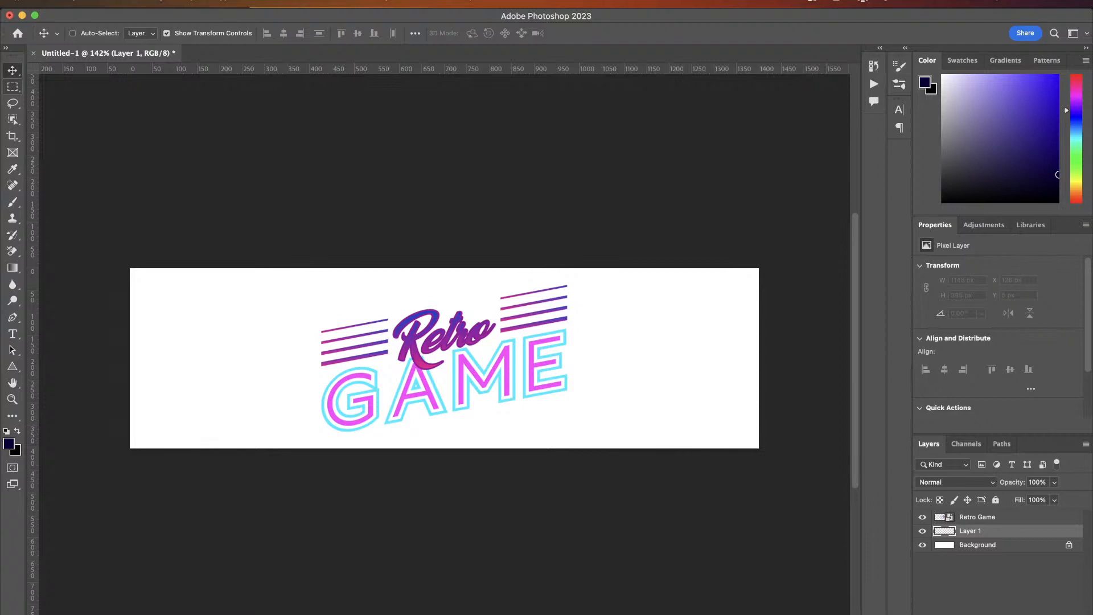
key("alt+BackSpace")
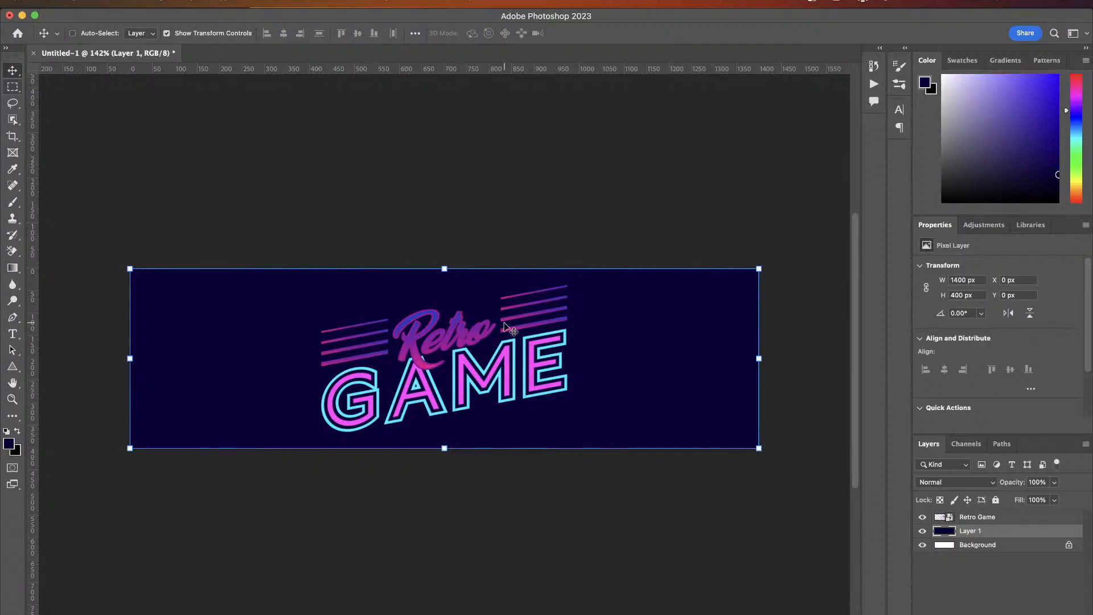
- Place the IMG_0794.JPG texture from the textures folder and scale it up to about 1412 x 942 px to cover the canvas
key("ctrl+Up")
left_click(889, 329)
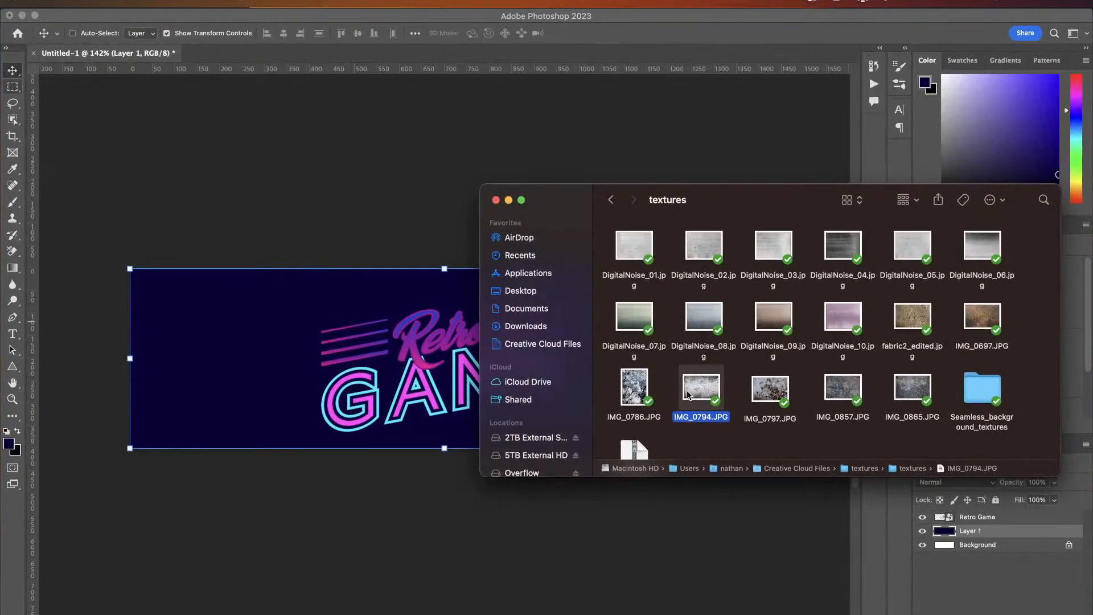
left_click_drag(693, 390, 370, 380)
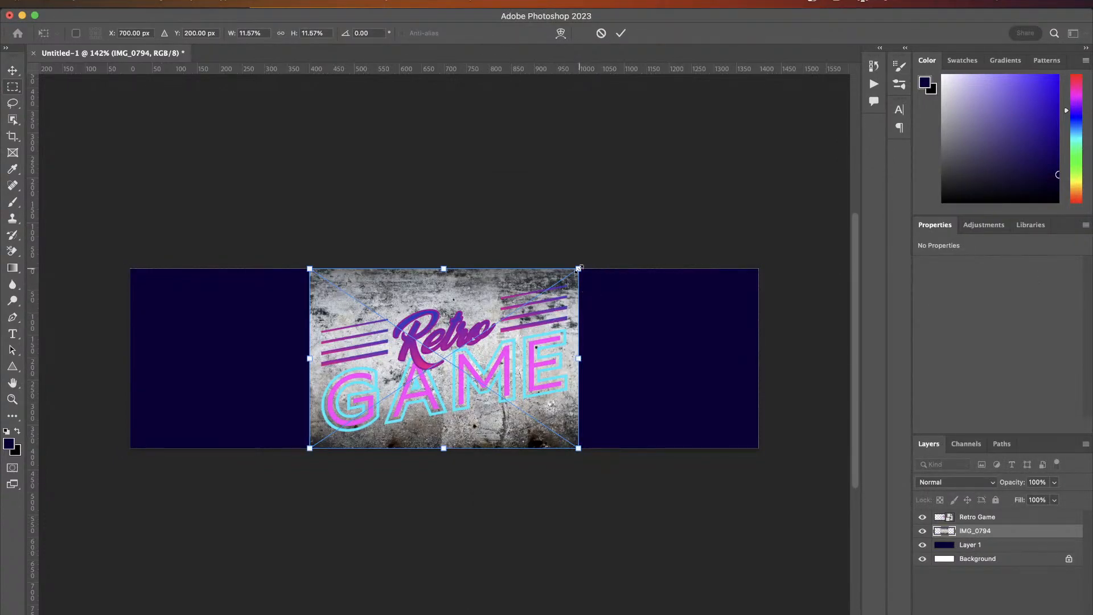
left_click_drag(579, 268, 778, 173)
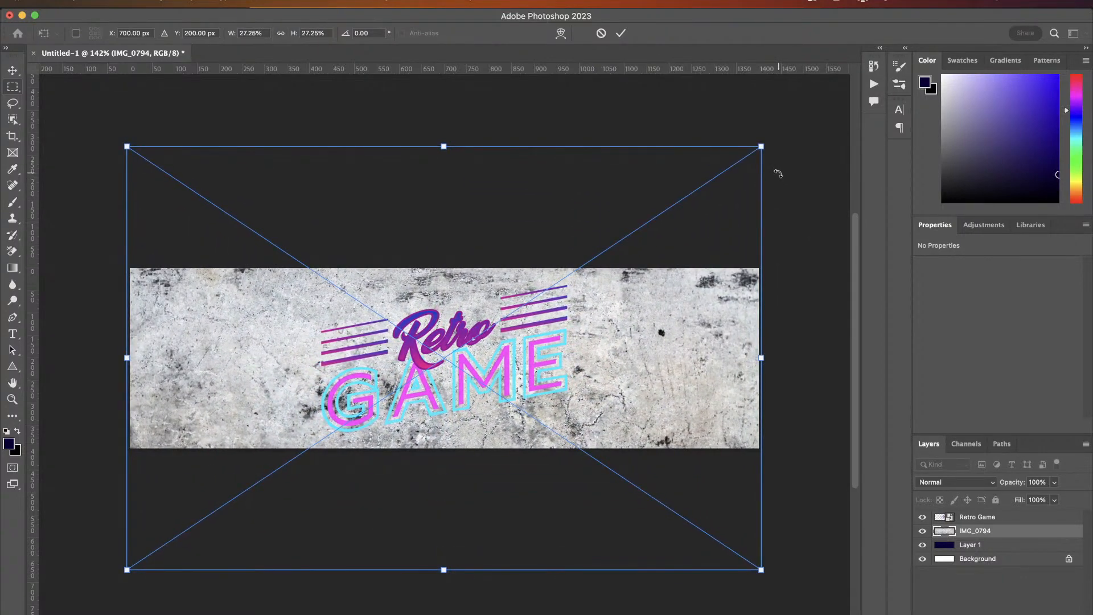
key("Return")
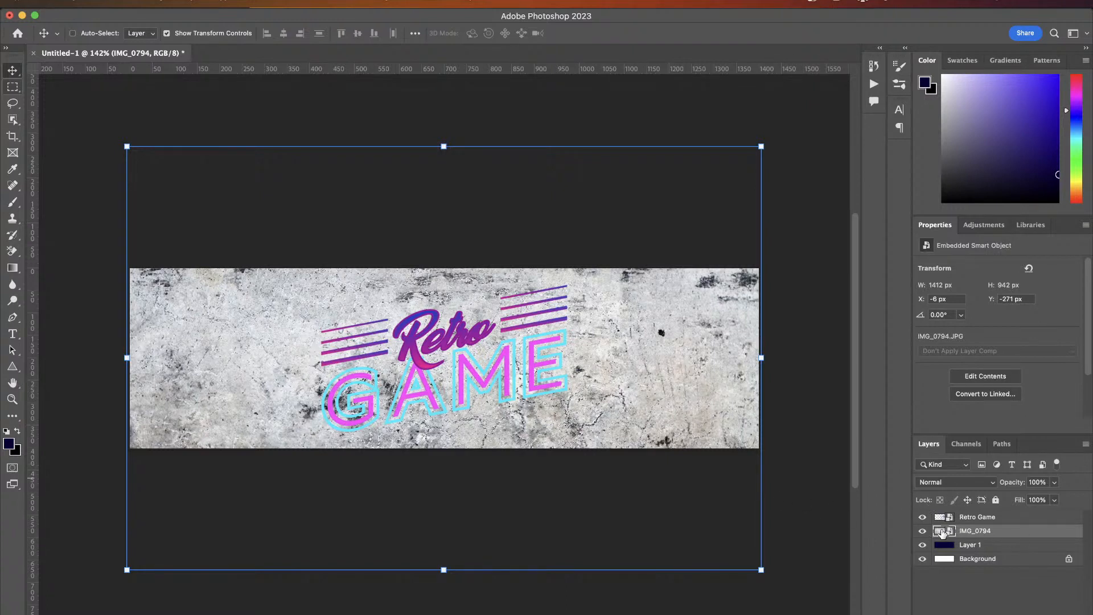
- Set the texture layer's blend mode to Vivid Light
left_click(948, 482)
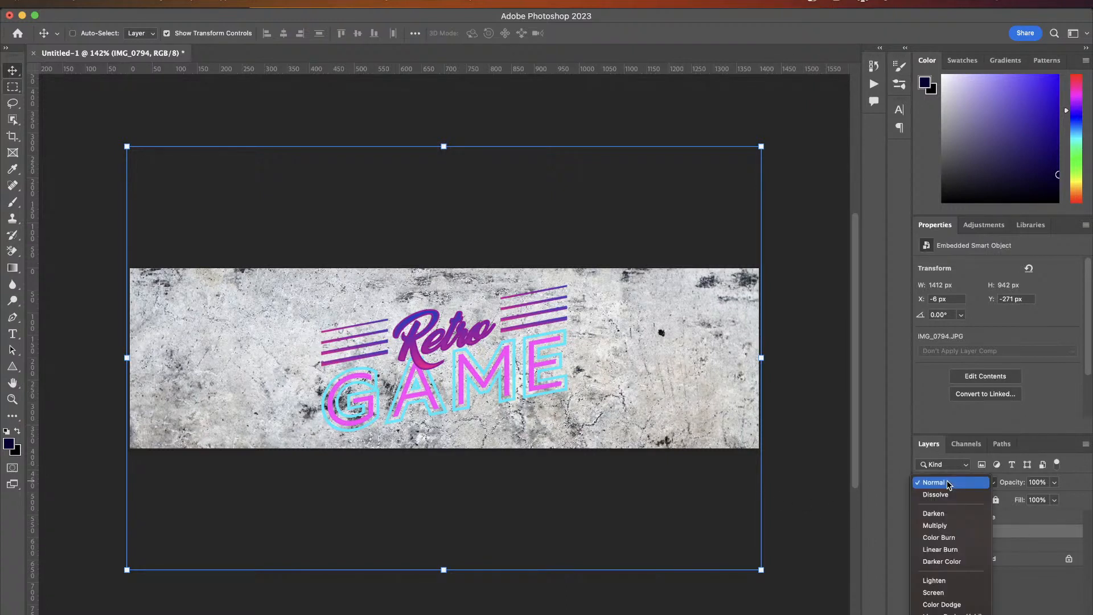
left_click(948, 482)
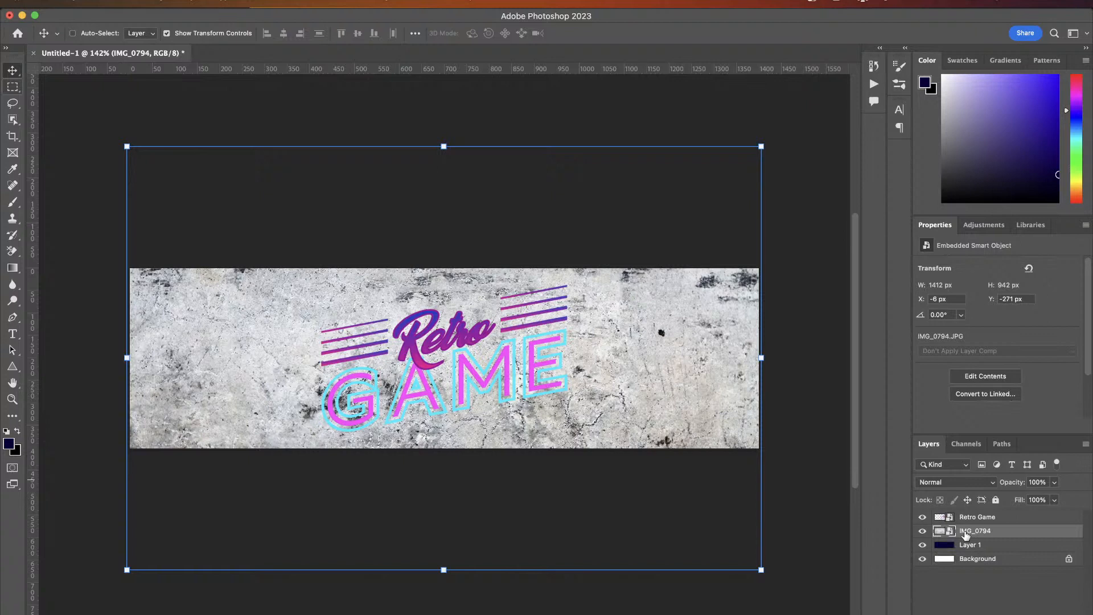
left_click(955, 482)
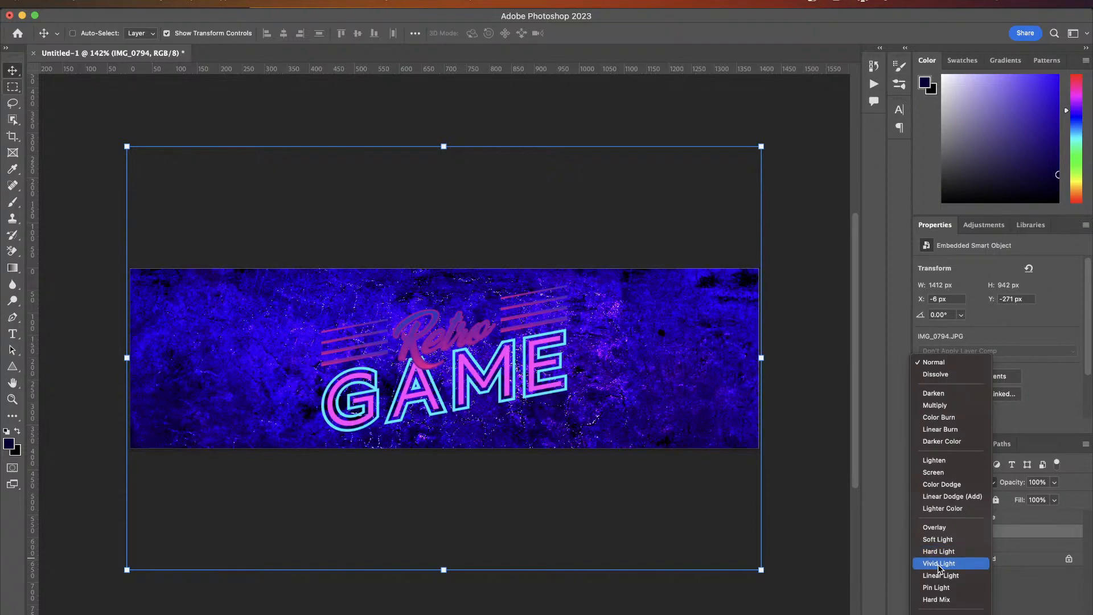
scroll(938, 568, "down", 3)
scroll(938, 567, "down", 2)
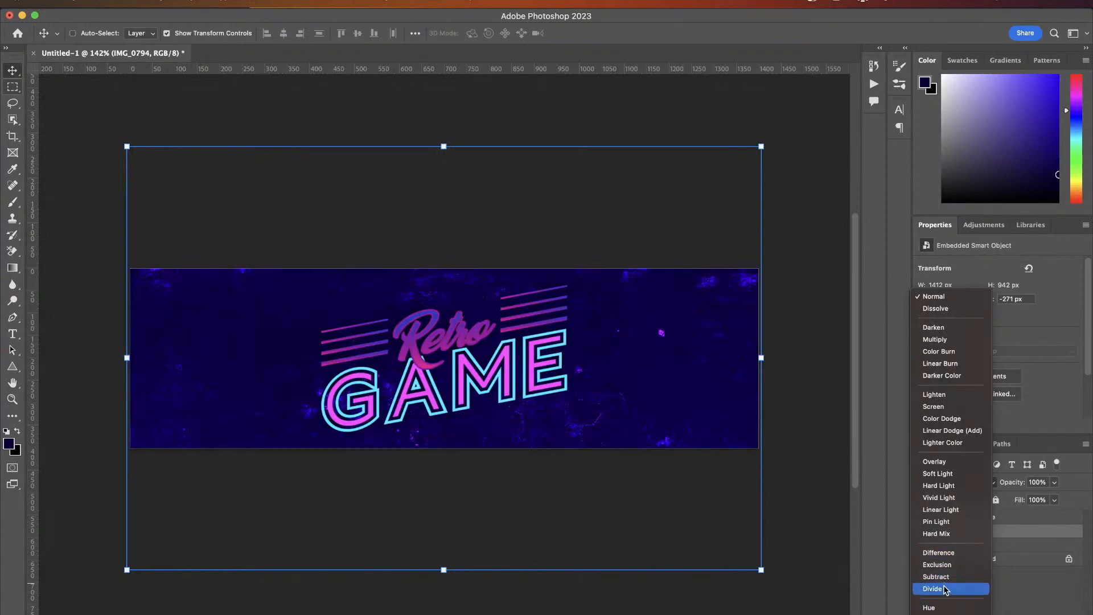
left_click(939, 497)
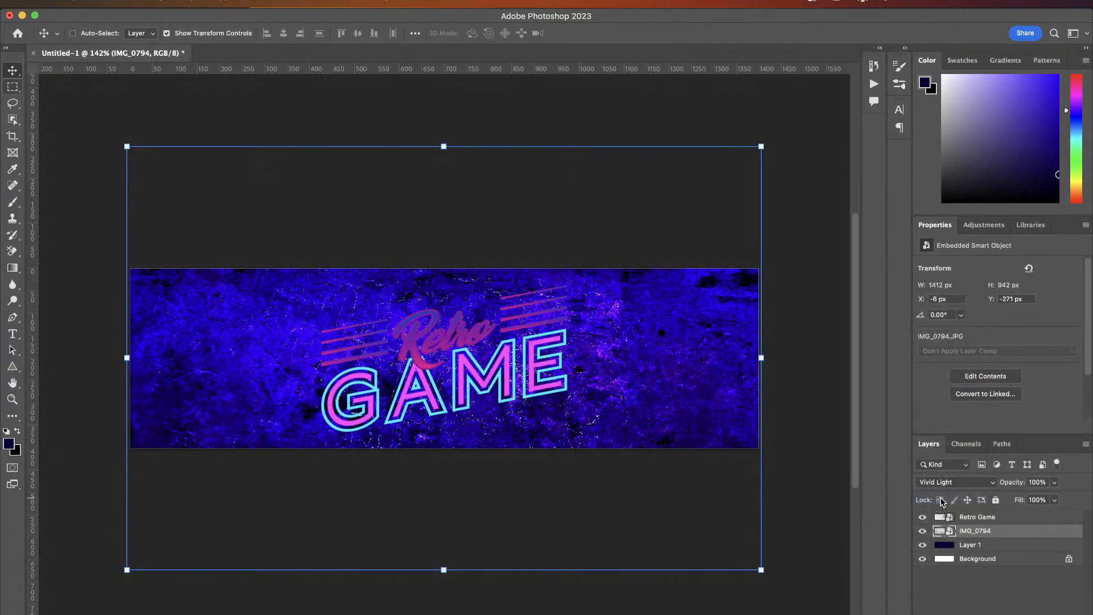
- Lower the texture layer's opacity to 51%
left_click(1054, 482)
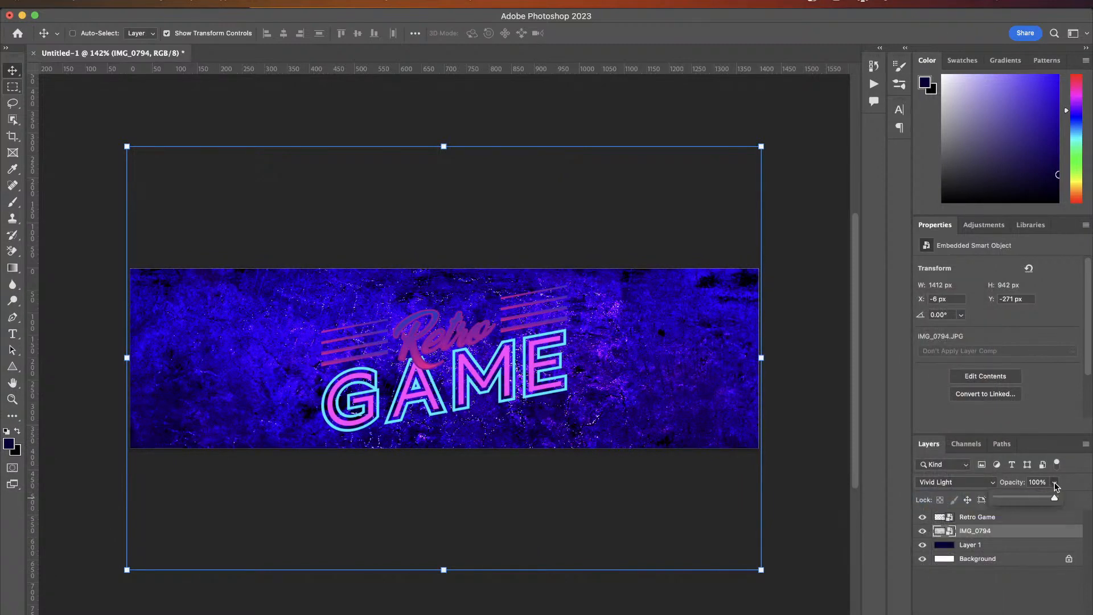
left_click_drag(1034, 497, 1027, 499)
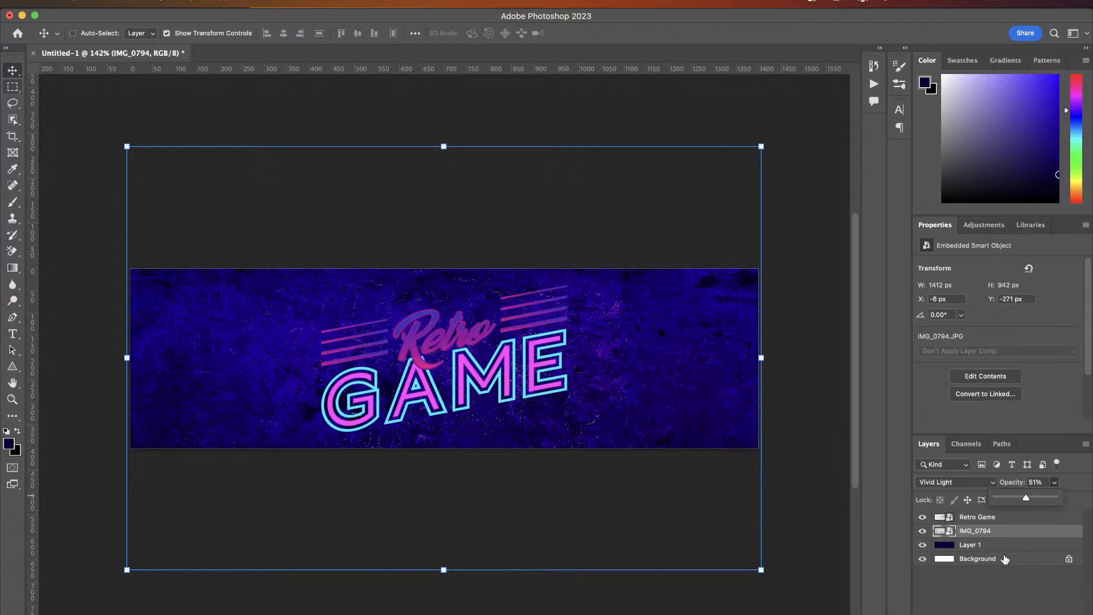
left_click(1005, 559)
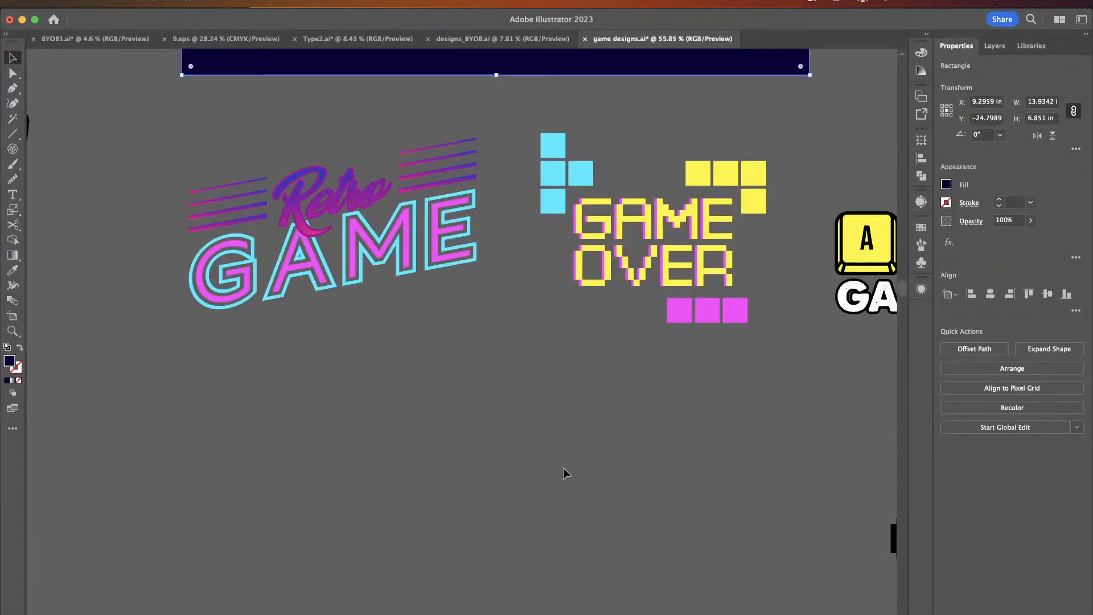
- Switch to Illustrator and type the text "x o" on an empty area beside the designs
scroll(563, 470, "down", 10)
scroll(563, 474, "down", 5)
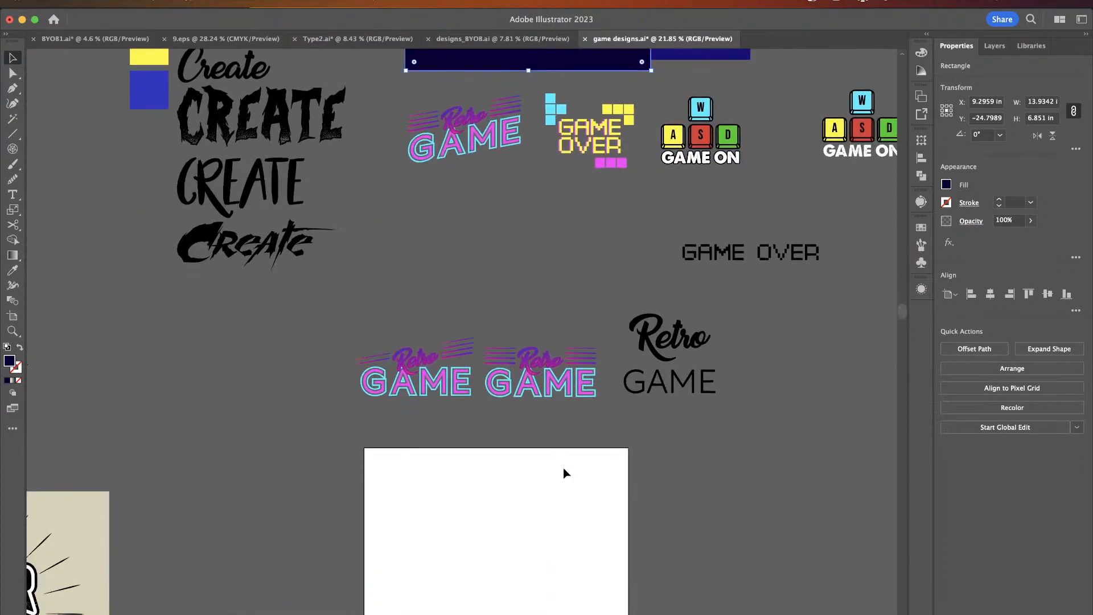
scroll(566, 471, "right", 4)
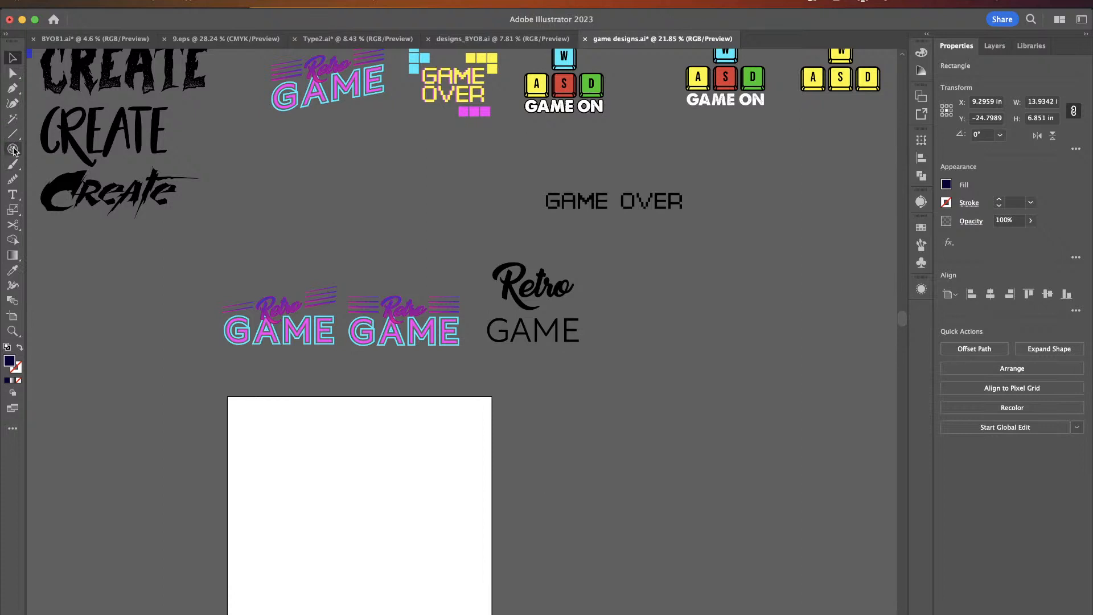
left_click(12, 195)
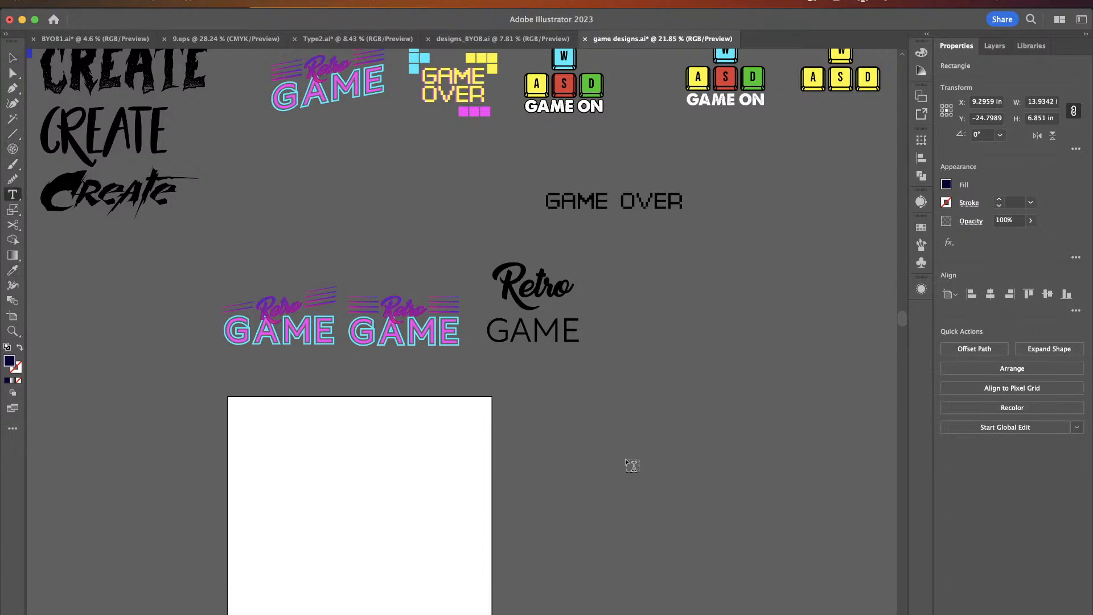
scroll(631, 459, "up", 5)
scroll(632, 460, "down", 3)
scroll(631, 459, "right", 3)
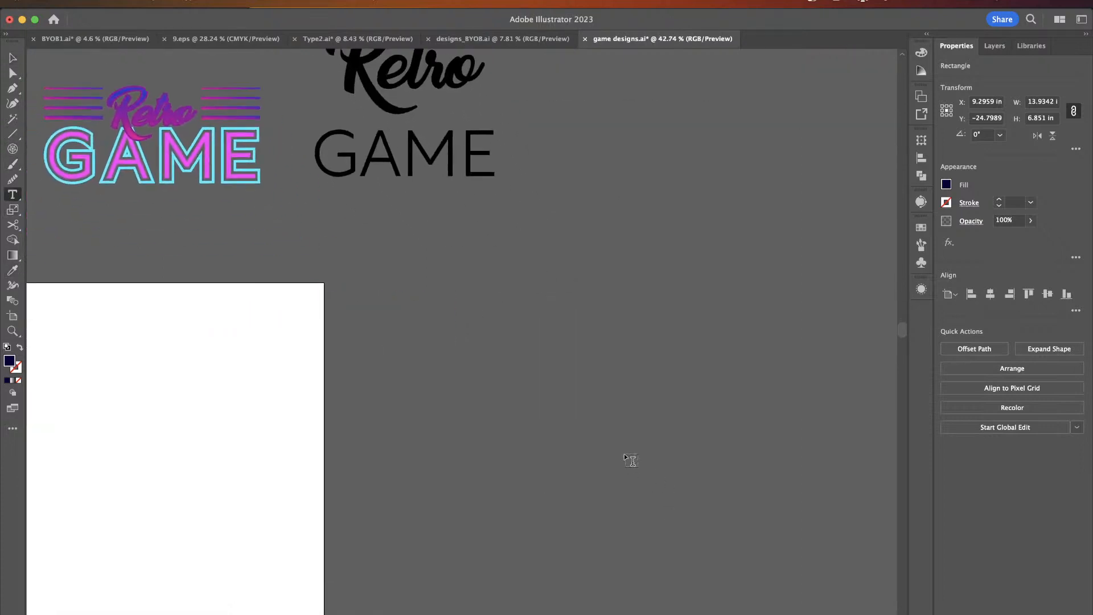
left_click(496, 356)
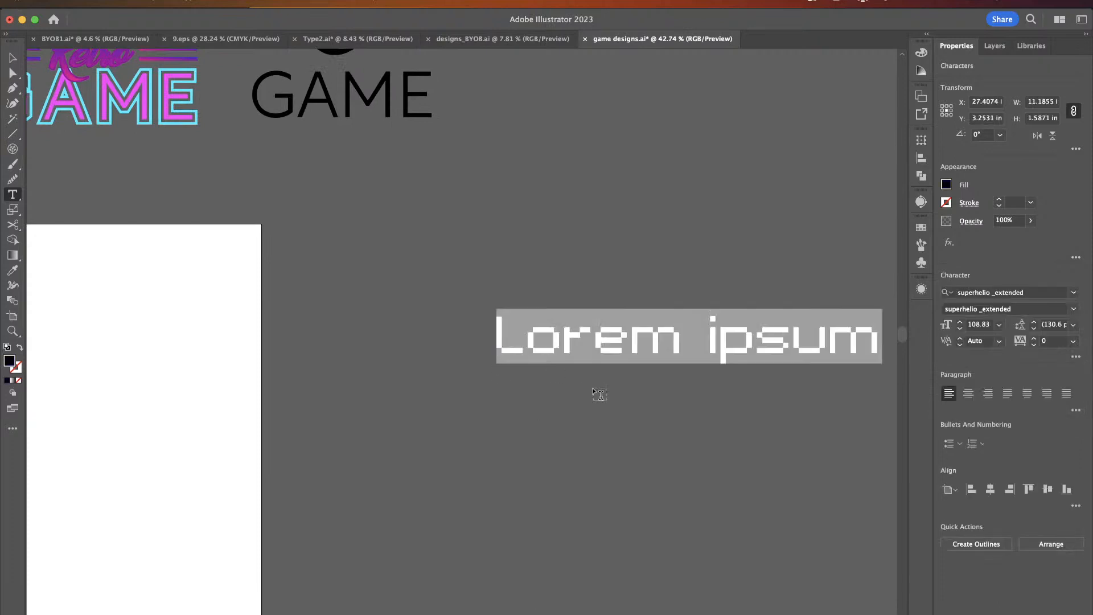
type("x o")
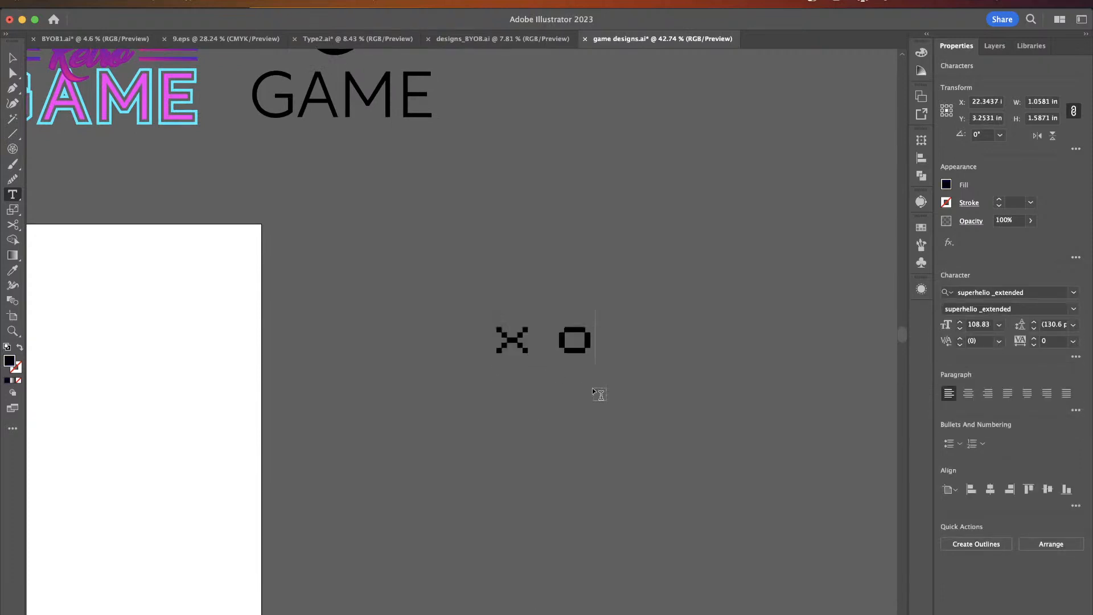
- Set the "x o" text's fill color to #0B0038
left_click(12, 58)
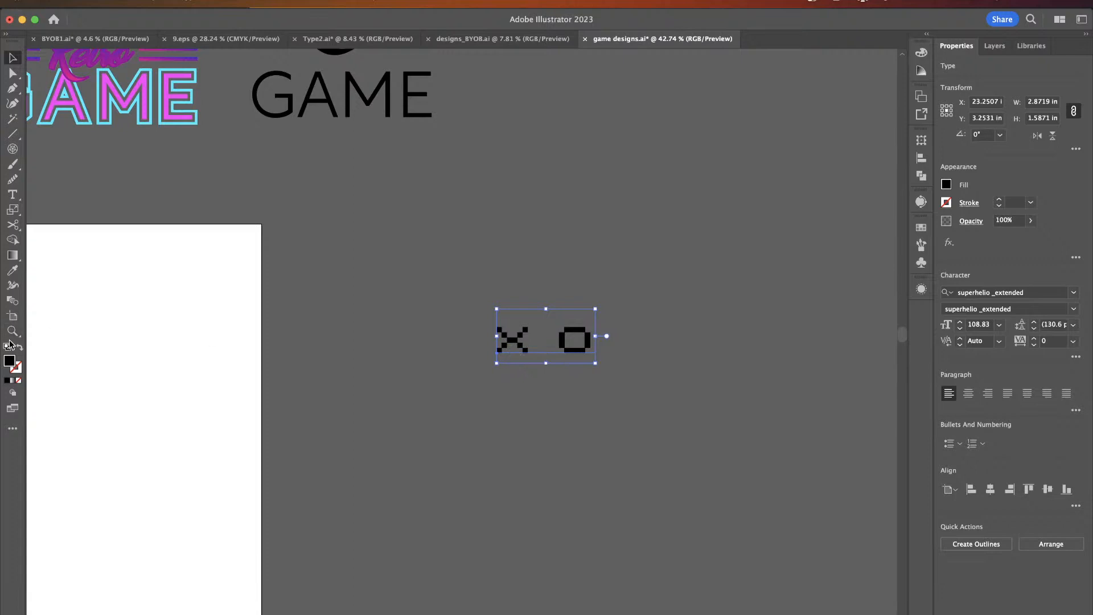
double_click(9, 362)
type("0B0038")
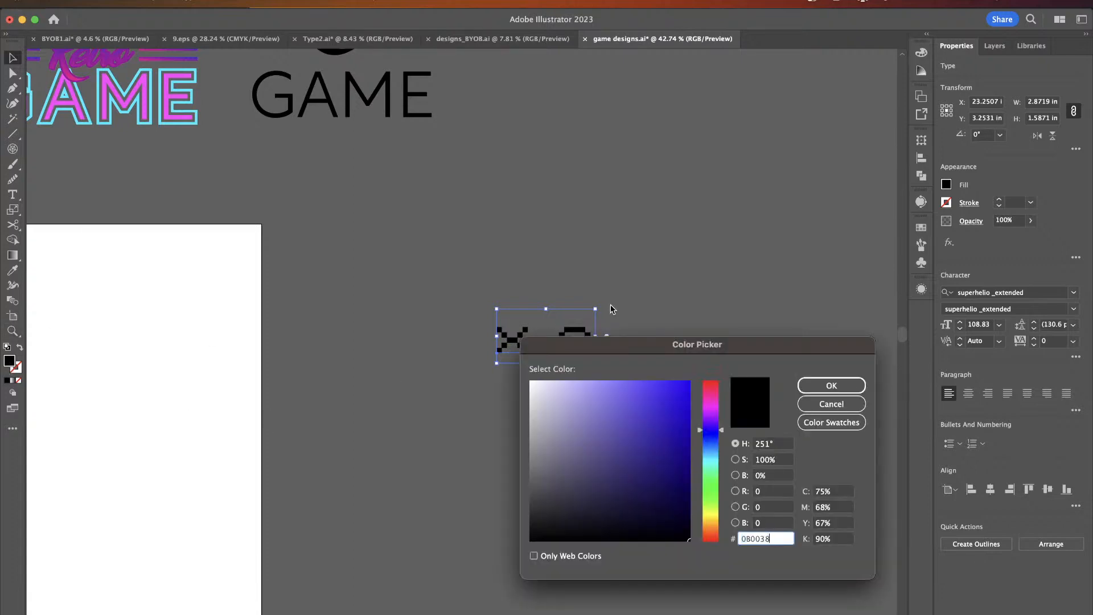
left_click(831, 385)
left_click(636, 390)
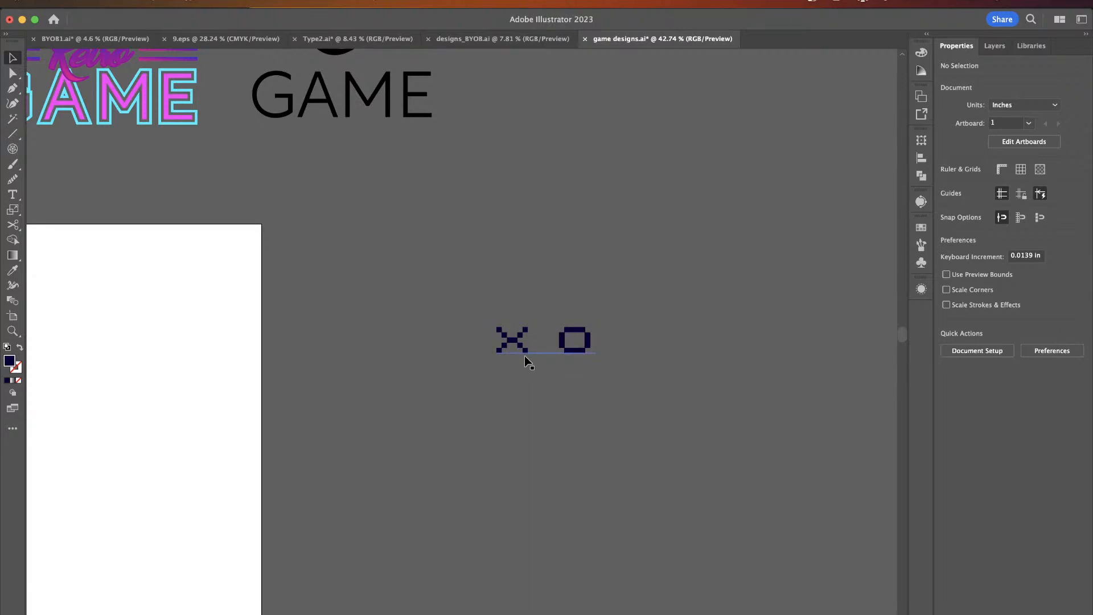
- Apply a Grid Repeat to the "x o" text
scroll(524, 356, "up", 2)
scroll(524, 356, "left", 2)
left_click(589, 378)
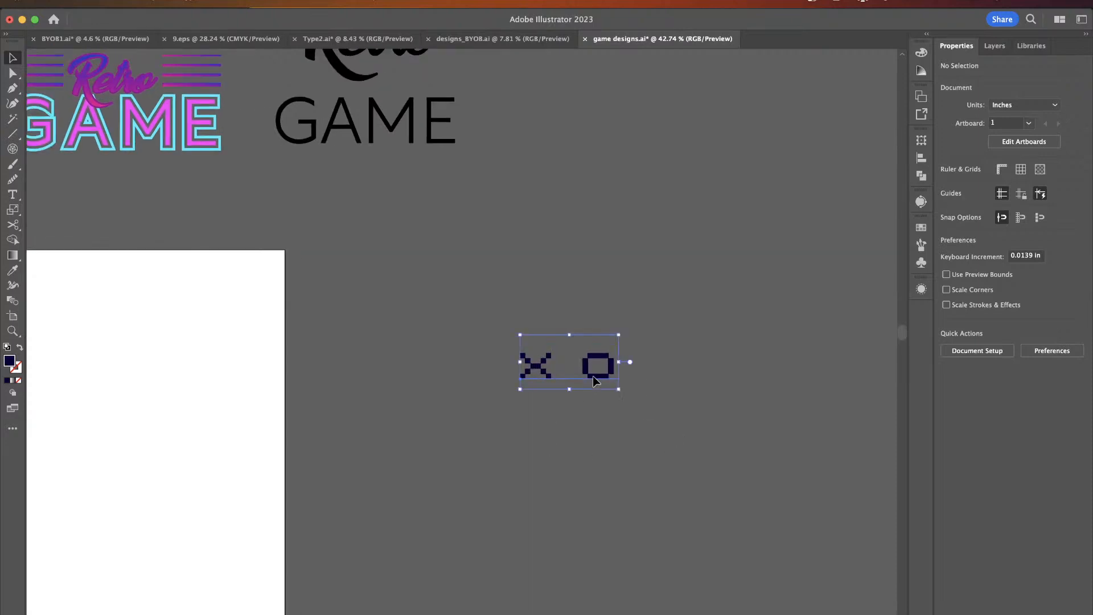
left_click(147, 2)
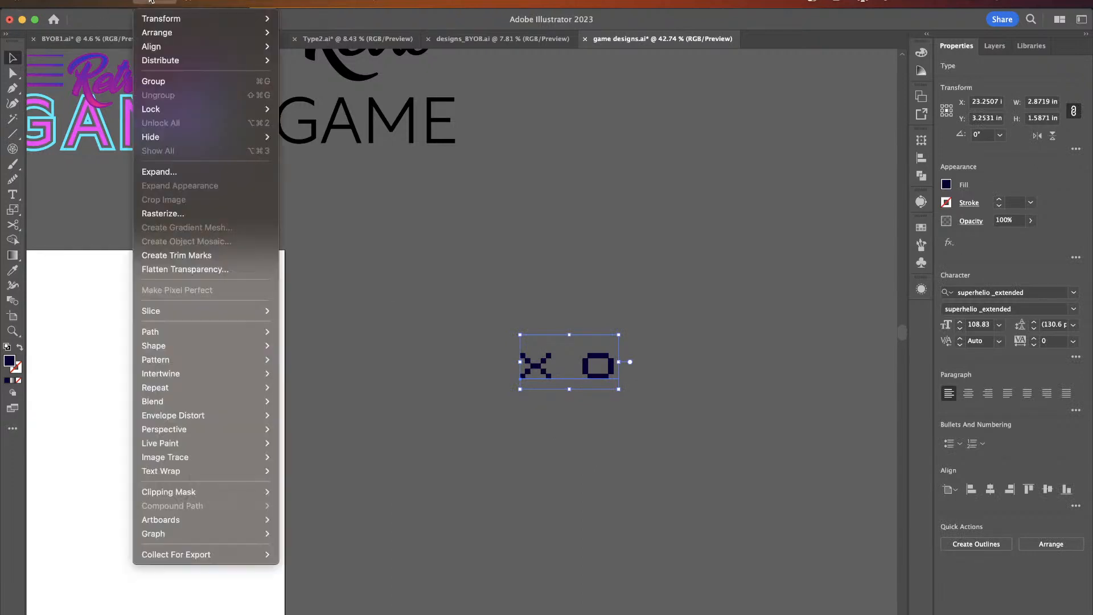
mouse_move(207, 387)
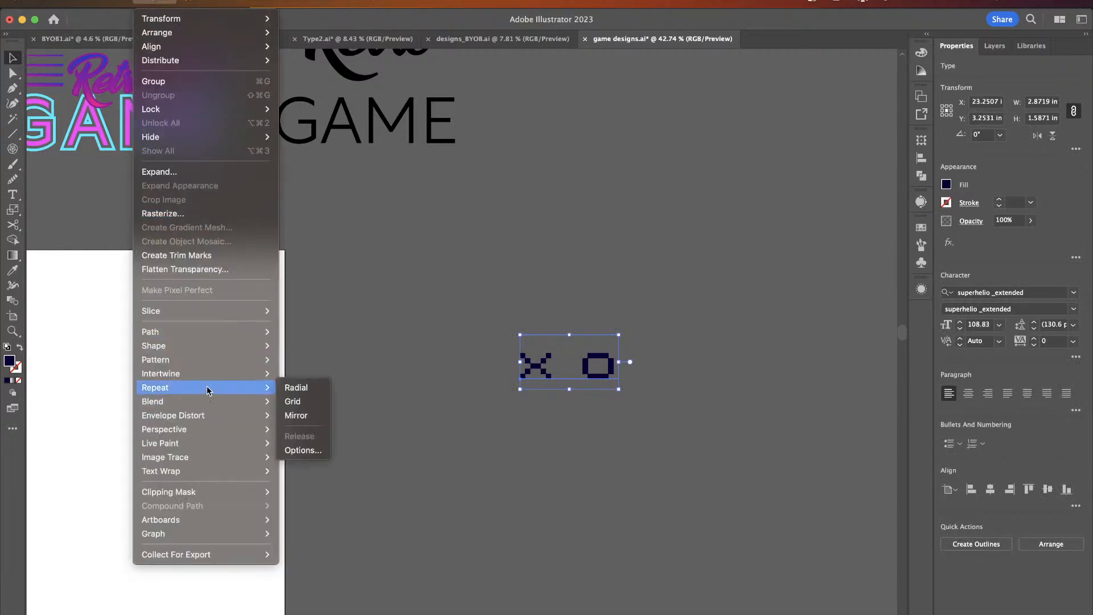
left_click(293, 402)
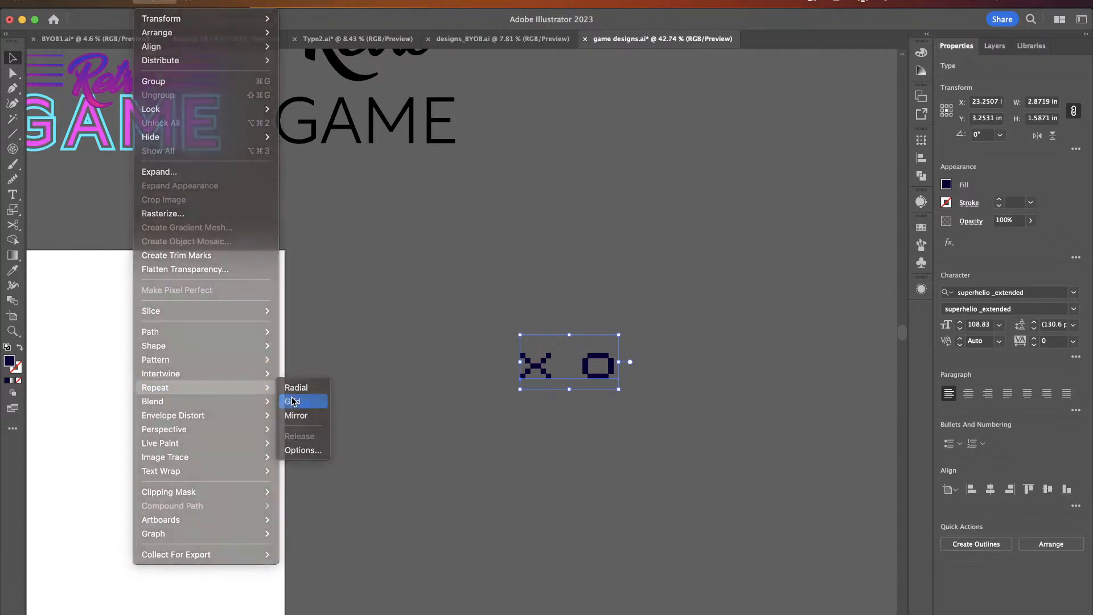
- Adjust the grid repeat's spacing to about 0.7544 in horizontally and -0.1339 in vertically, and extend it to four rows
scroll(390, 413, "right", 5)
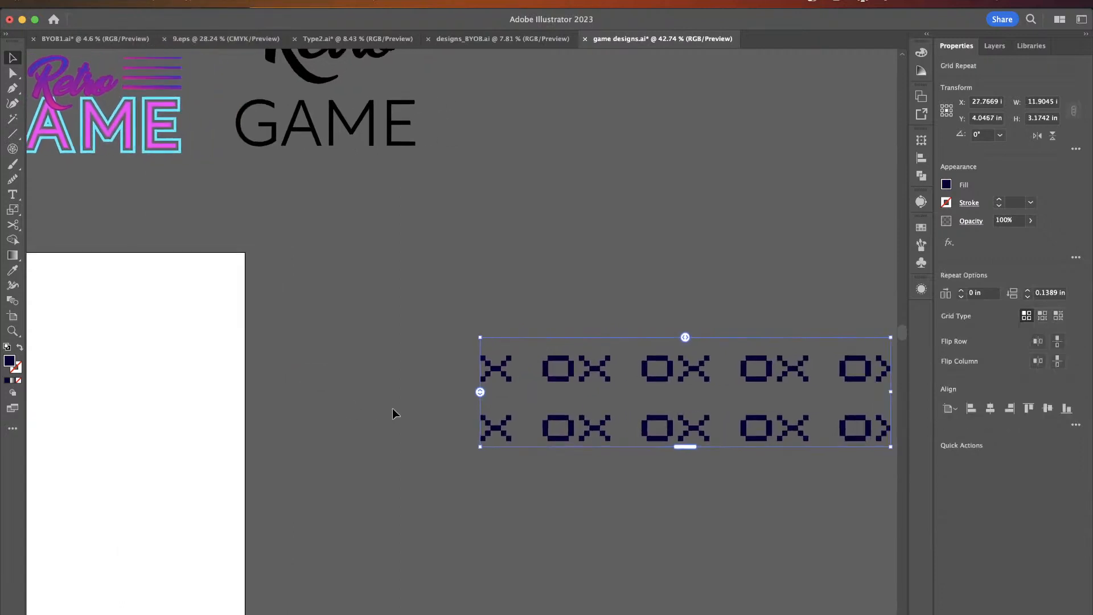
scroll(573, 443, "down", 1)
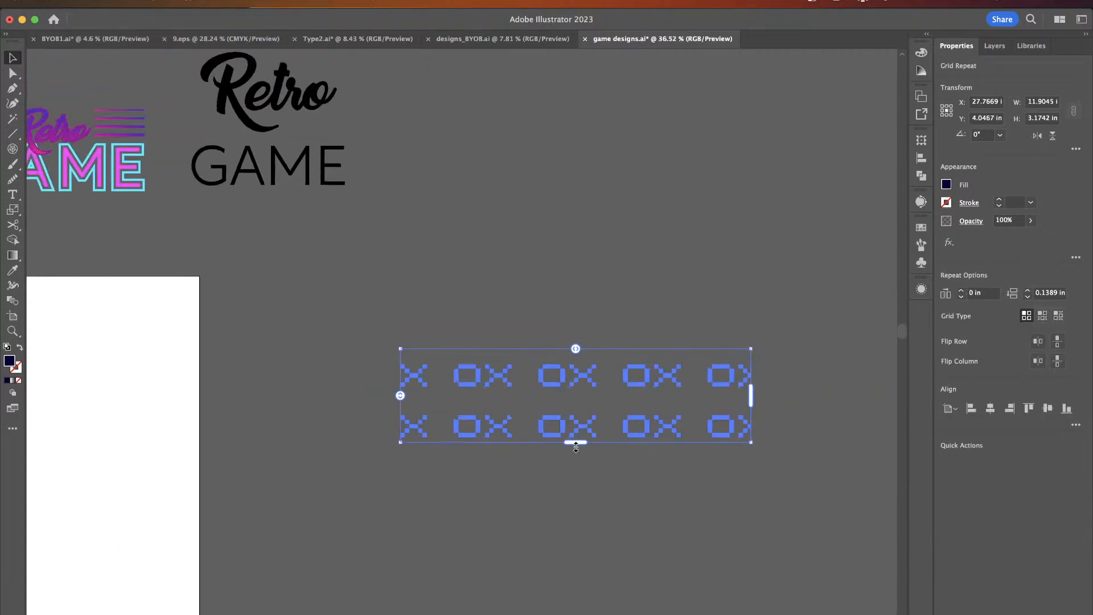
mouse_move(575, 441)
left_mouse_down()
mouse_move(569, 562)
mouse_move(569, 427)
left_mouse_up()
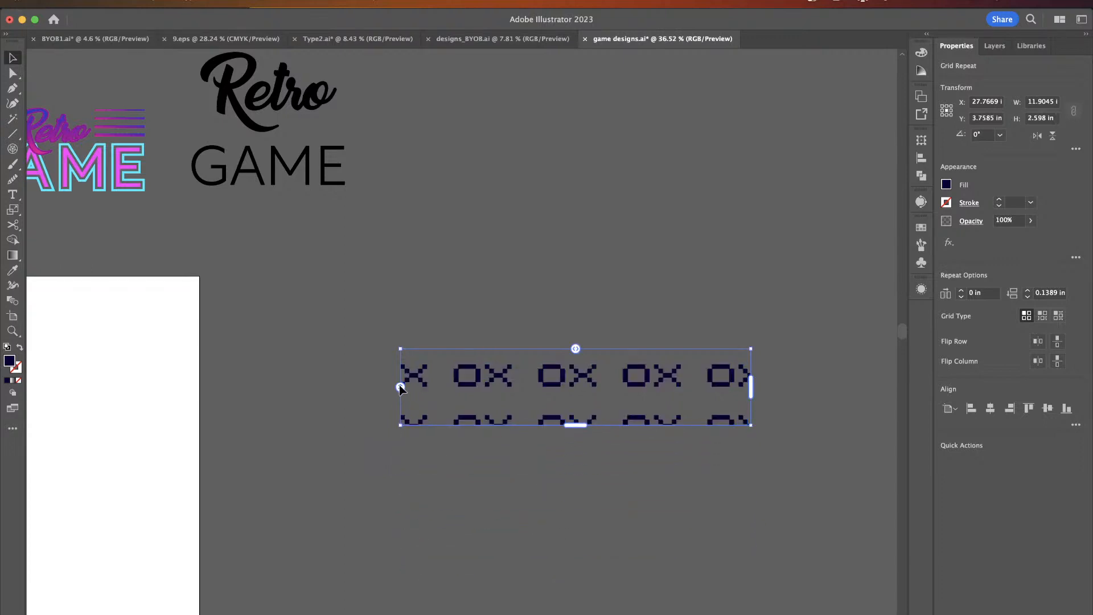
mouse_move(400, 387)
left_mouse_down()
mouse_move(398, 397)
mouse_move(403, 380)
left_mouse_up()
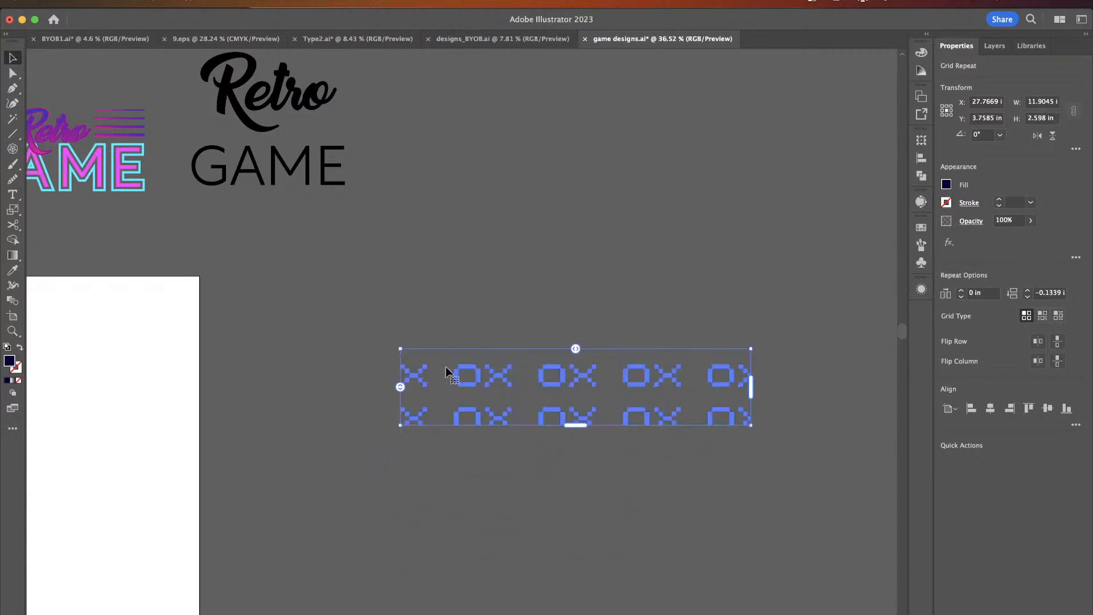
left_click_drag(579, 350, 597, 348)
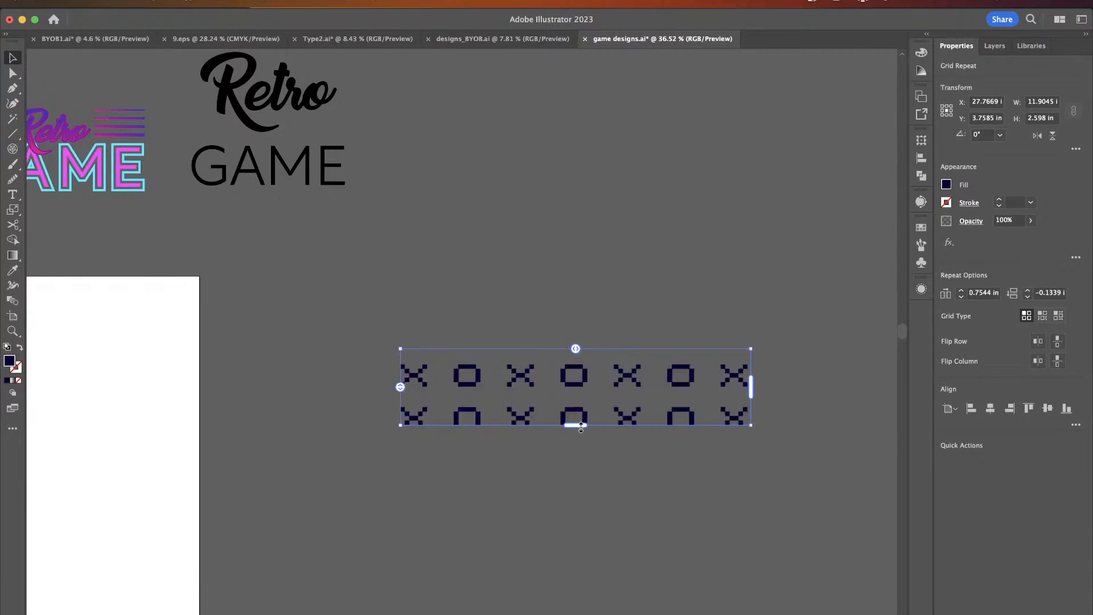
left_click_drag(576, 425, 579, 508)
scroll(430, 460, "down", 5)
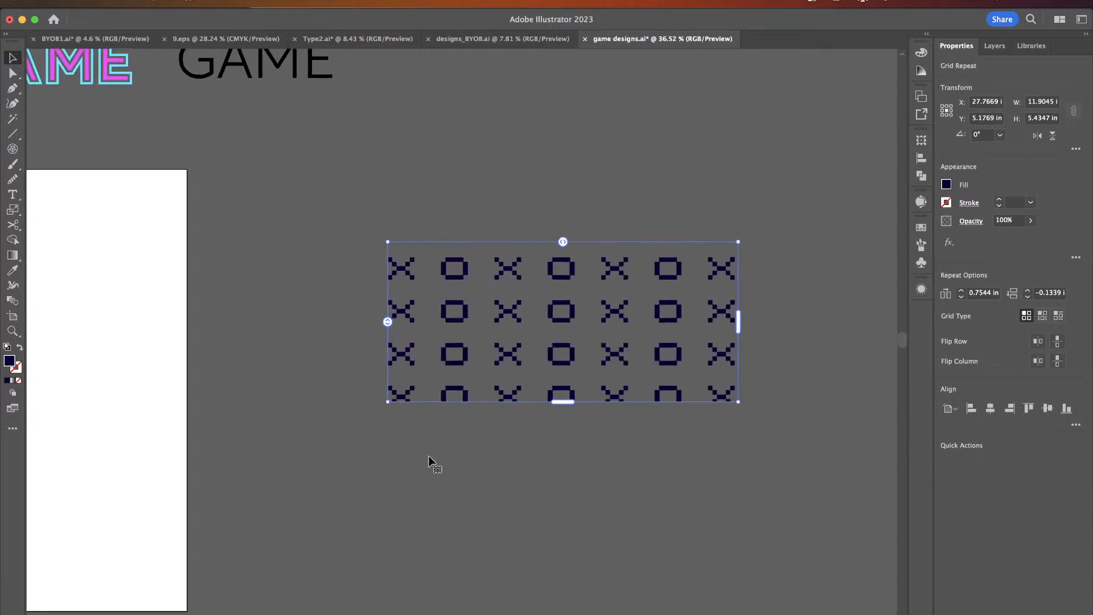
- Create a 1400 x 400 px rectangle with the Rectangle tool
scroll(430, 460, "left", 2)
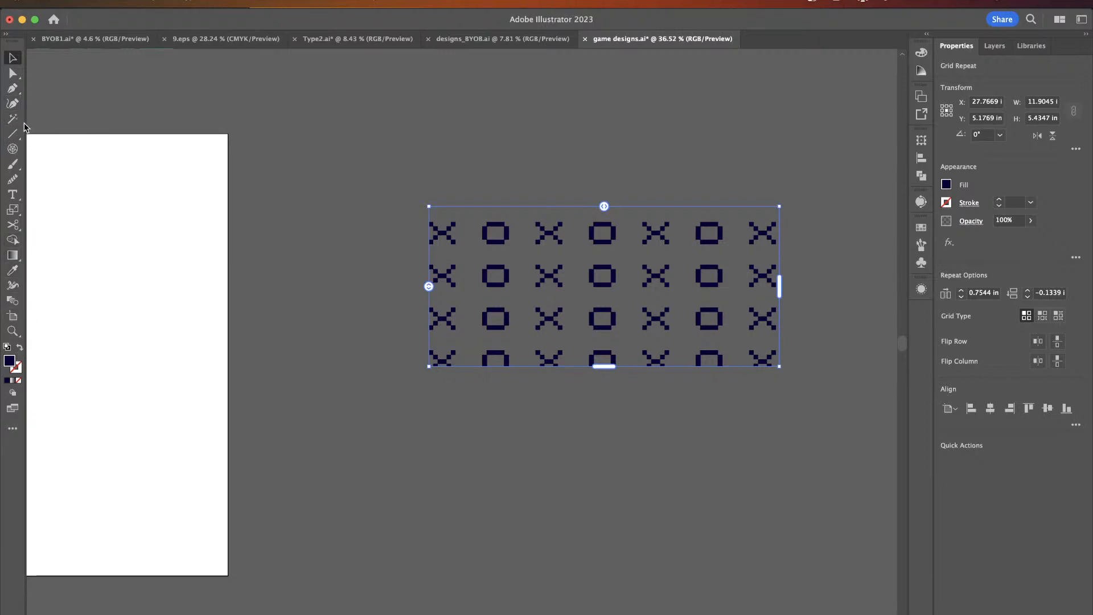
left_click(12, 135)
left_click(43, 133)
left_click(422, 484)
type("1")
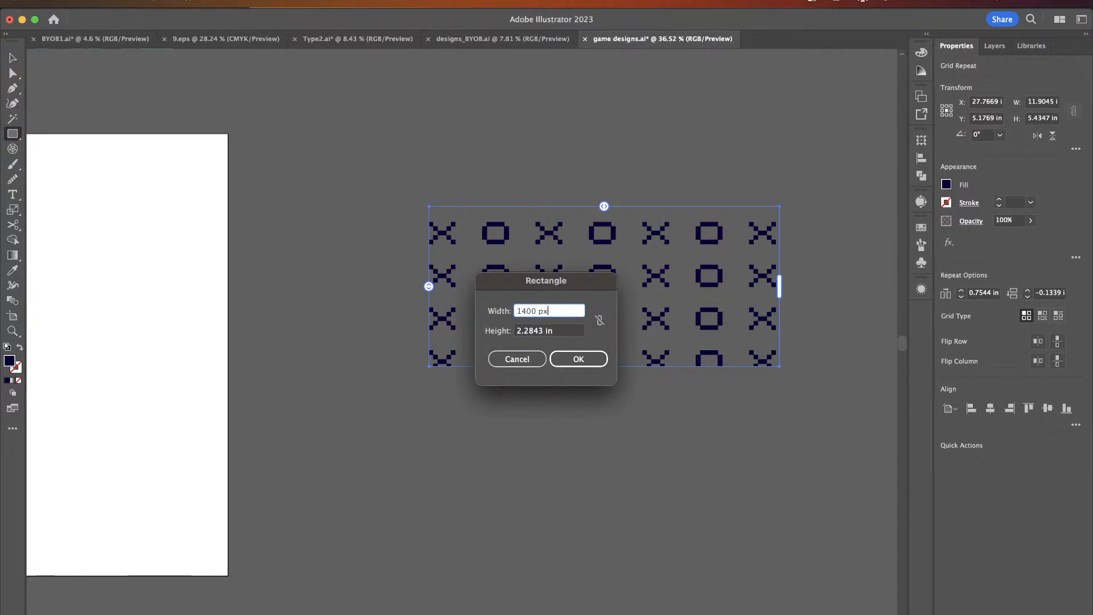
type("400 px")
left_click(524, 332)
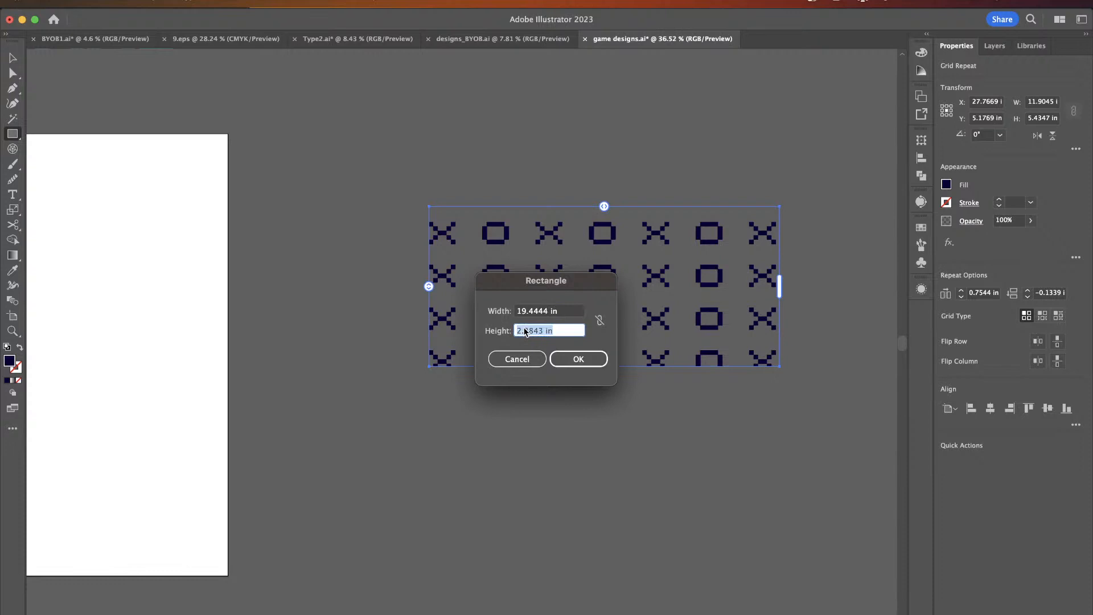
type("400")
key("Return")
- Move the x/o grid pattern over the top of the rectangle
scroll(461, 370, "down", 1)
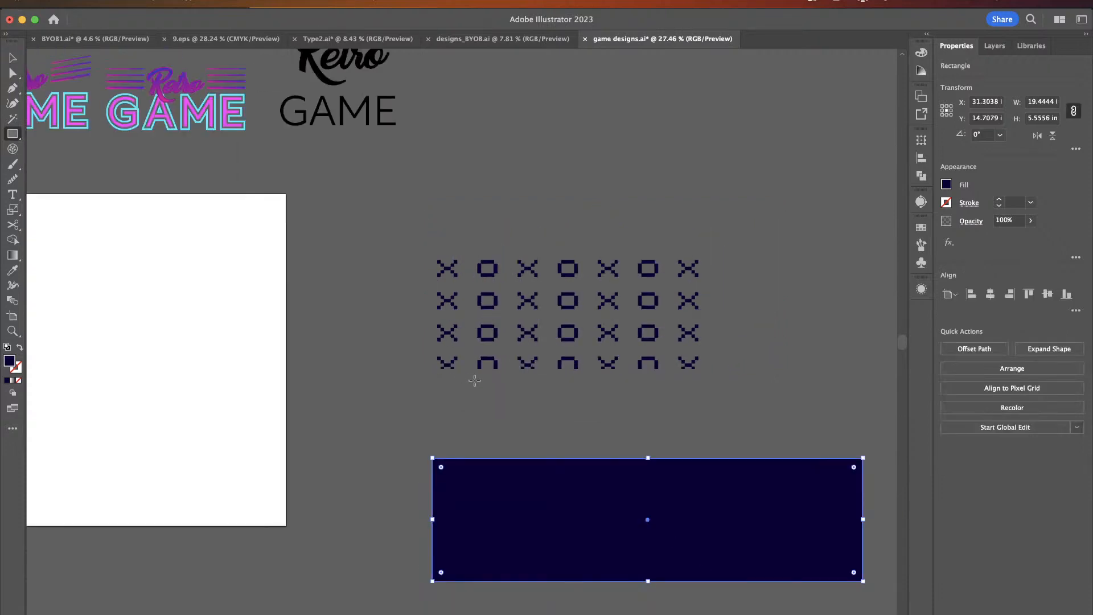
key("v")
left_click(551, 346)
left_click_drag(551, 346, 580, 503)
scroll(580, 504, "down", 2)
scroll(580, 503, "right", 3)
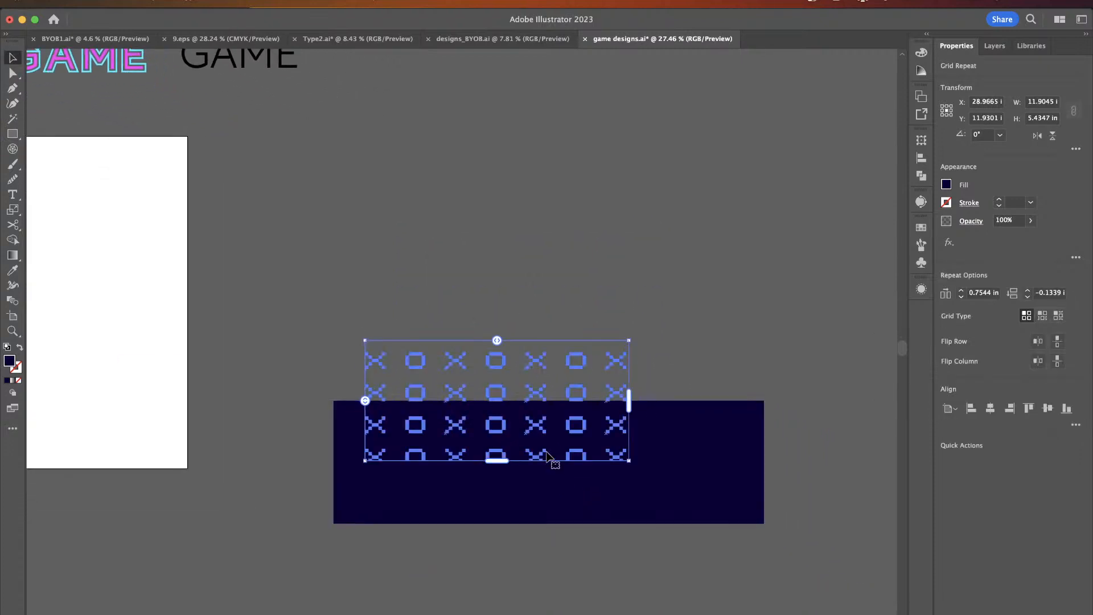
- Select the rectangle and fill it with white #FFFFFF
left_click(637, 484, "shift")
left_click(636, 483)
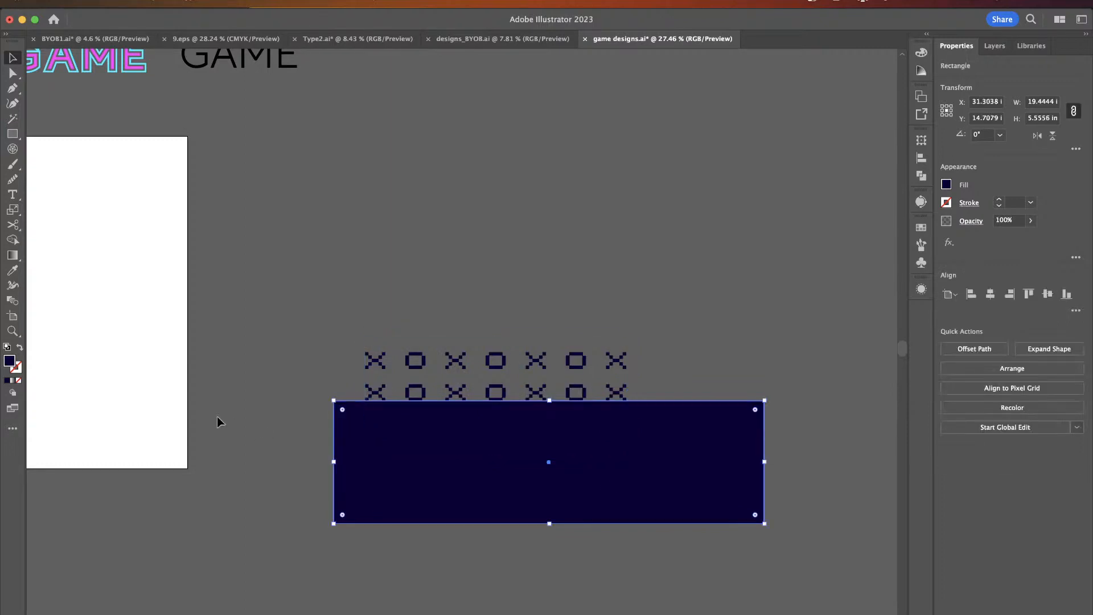
double_click(10, 361)
type("FFFFFF")
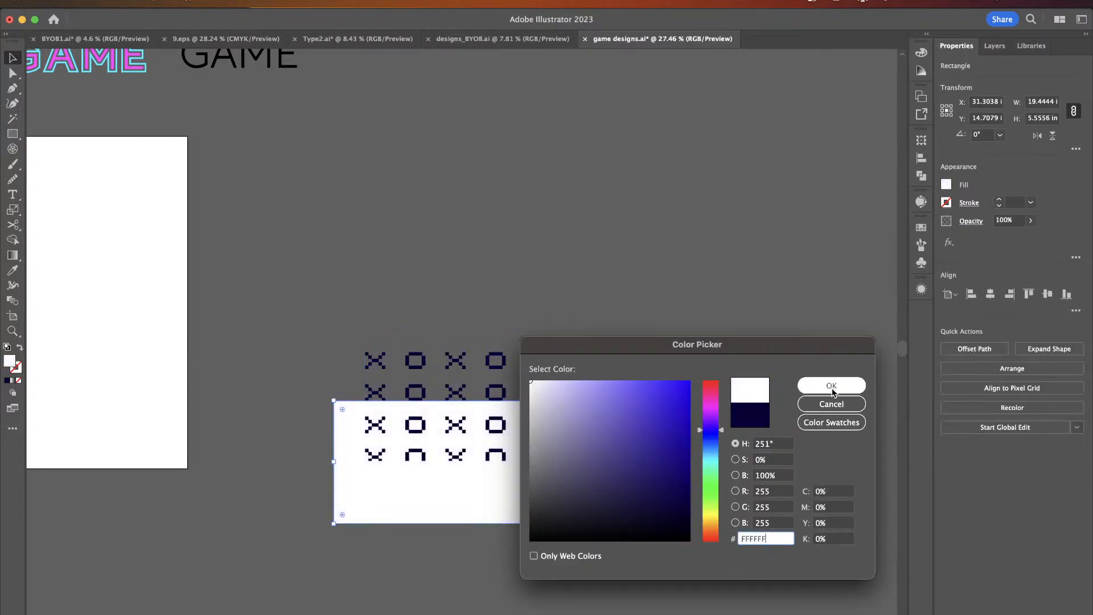
left_click(831, 385)
- Align the grid pattern to the rectangle's corner and stretch it to cover the whole rectangle
left_click_drag(455, 414, 427, 463)
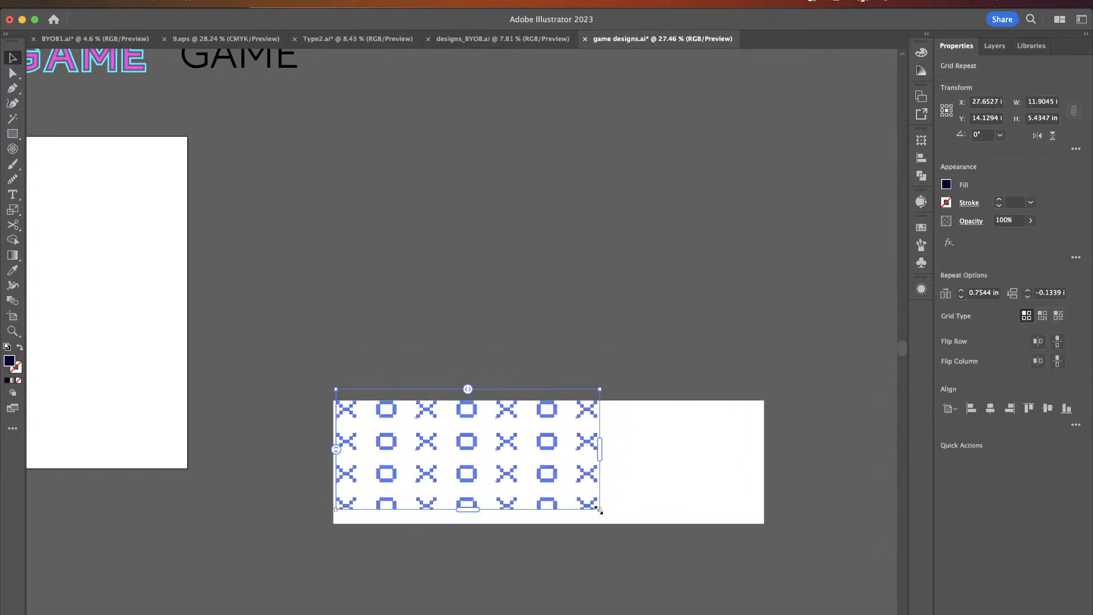
left_click_drag(598, 510, 766, 445)
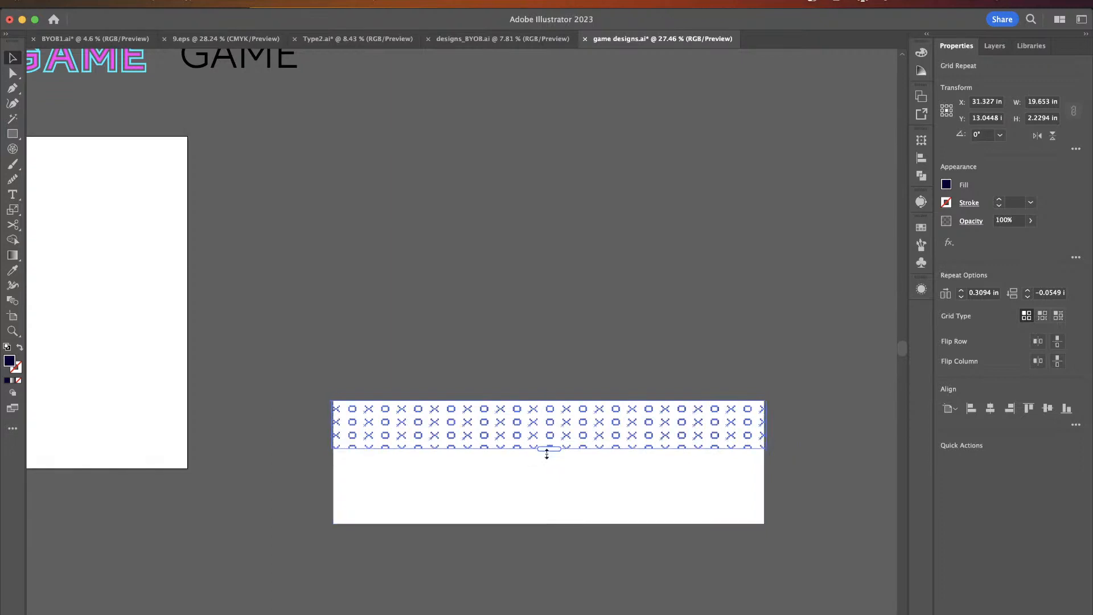
left_click_drag(546, 453, 548, 531)
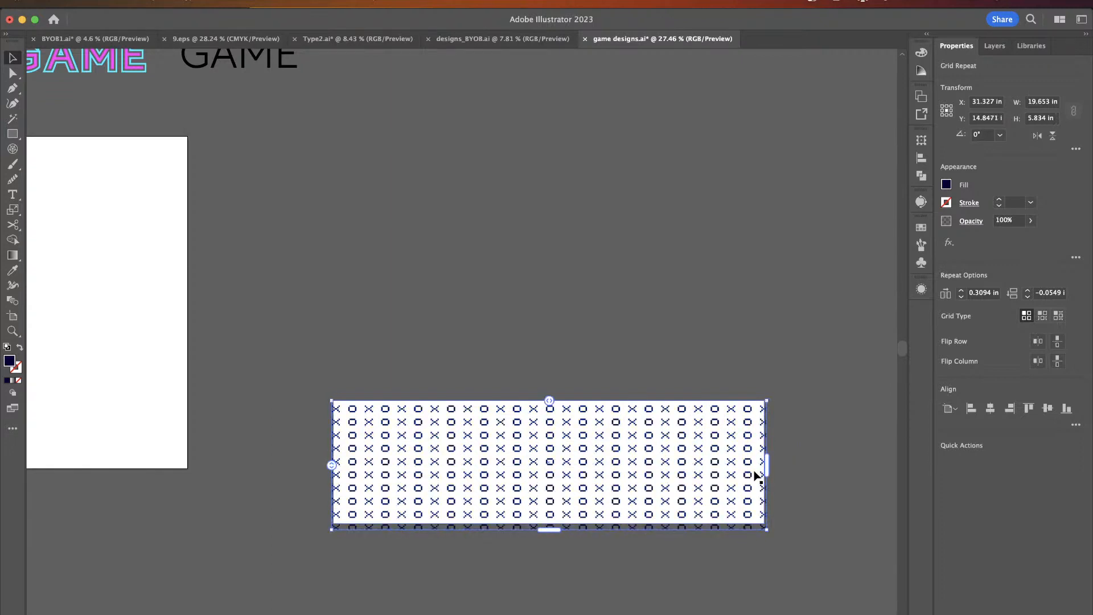
- Widen the grid pattern slightly to the rectangle's right edge, and undo two trial spacing adjustments
left_click_drag(766, 466, 770, 466)
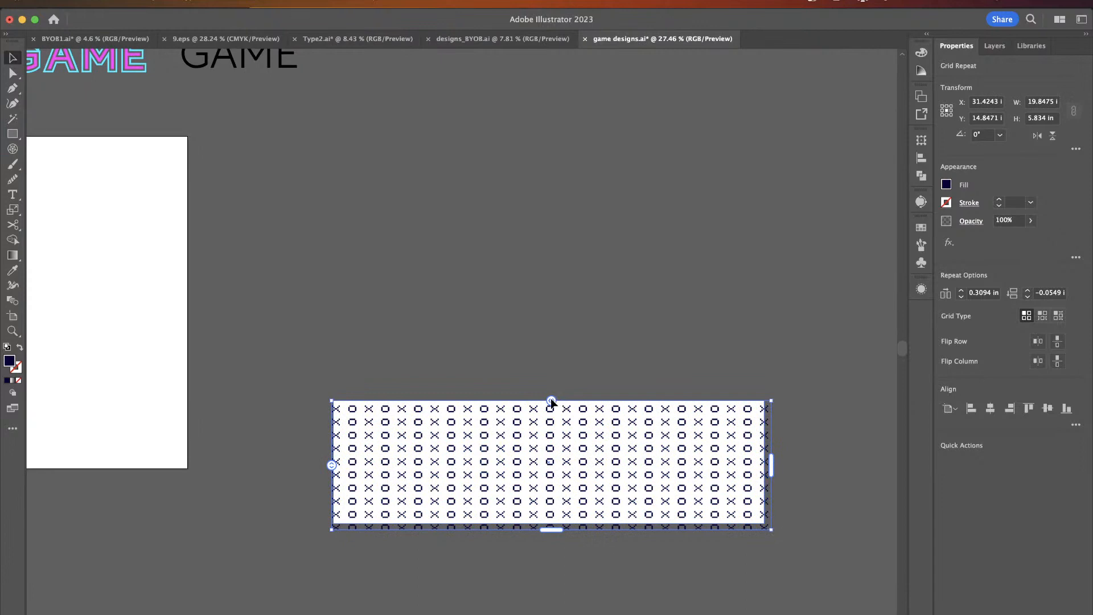
left_click_drag(551, 401, 559, 400)
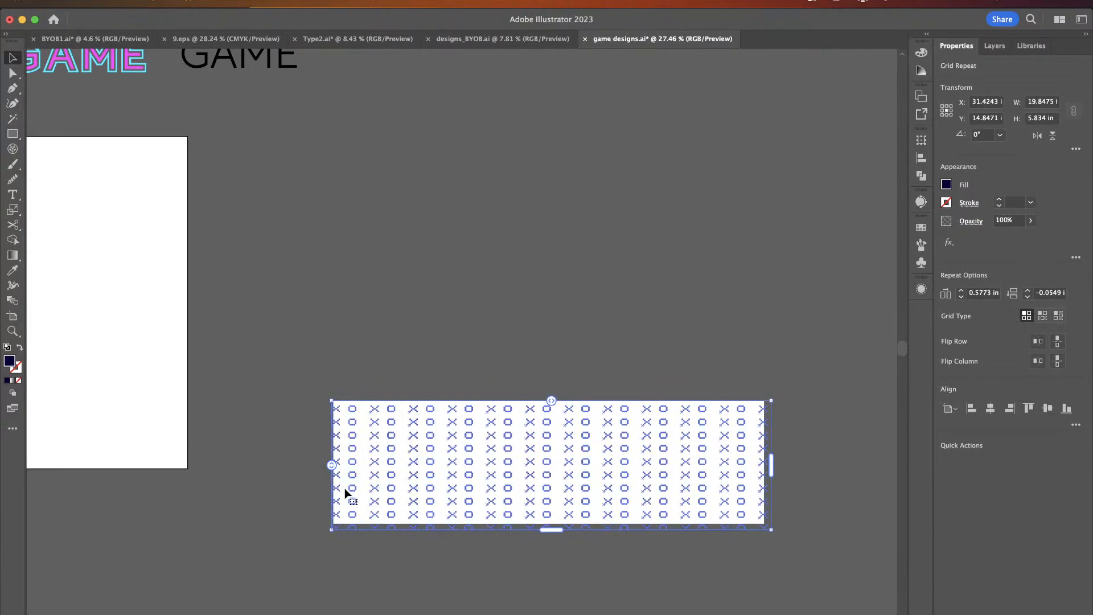
left_click_drag(332, 465, 329, 467)
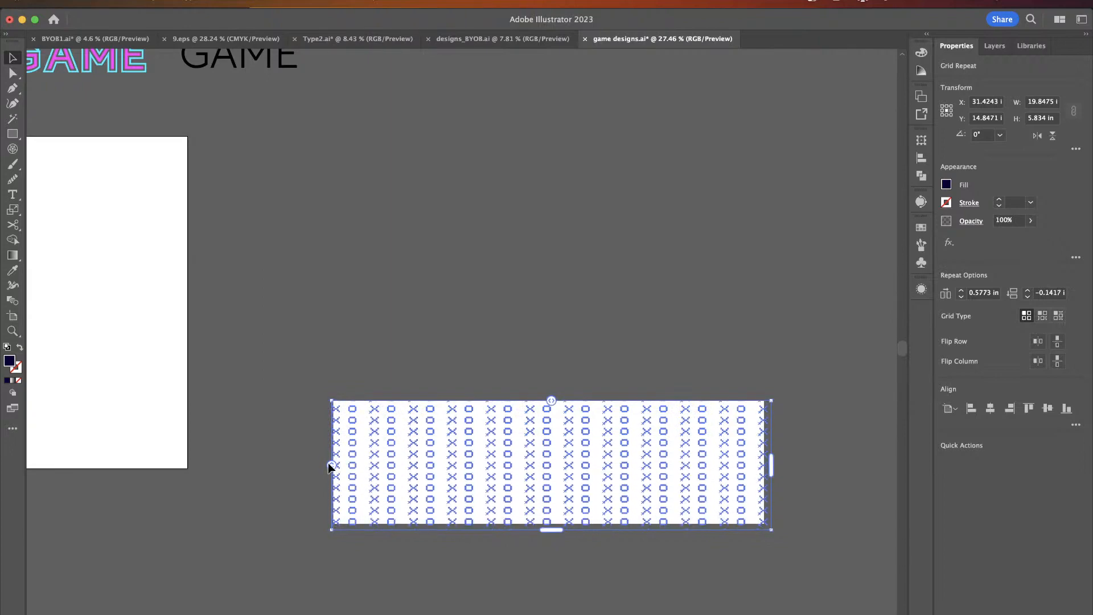
key("super+z")
key("super+z")
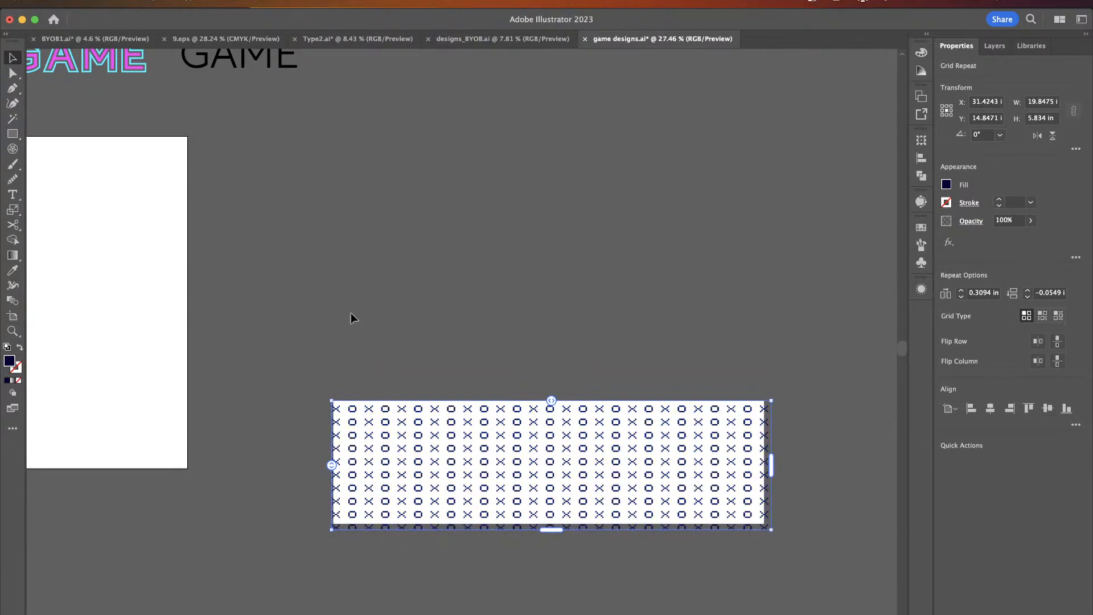
- Expand the repeat grid pattern into ordinary objects with Object and Fill options
left_click(154, 3)
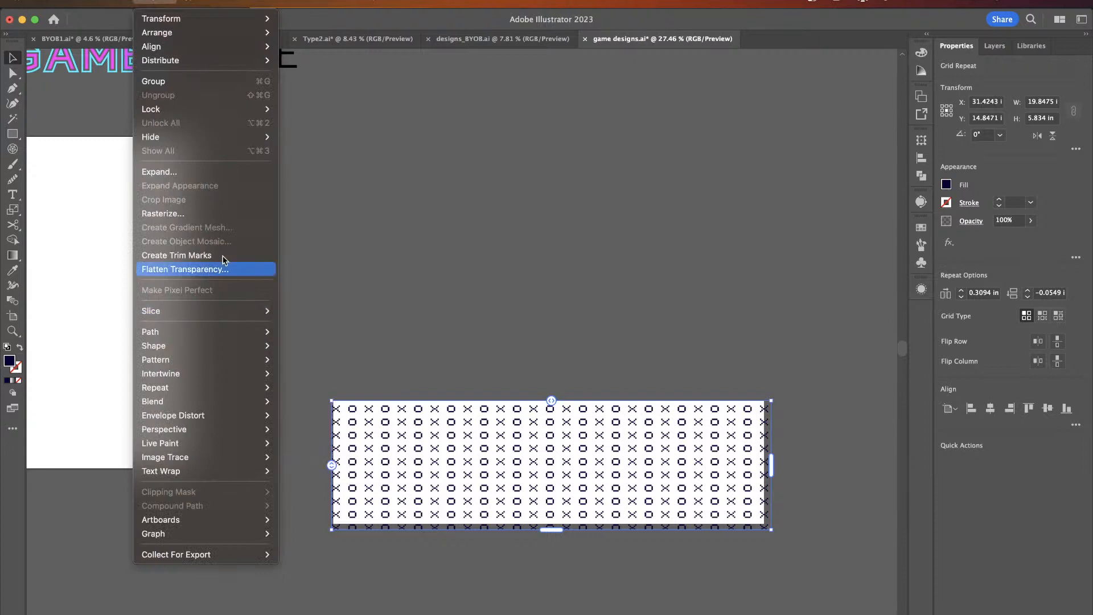
left_click(217, 173)
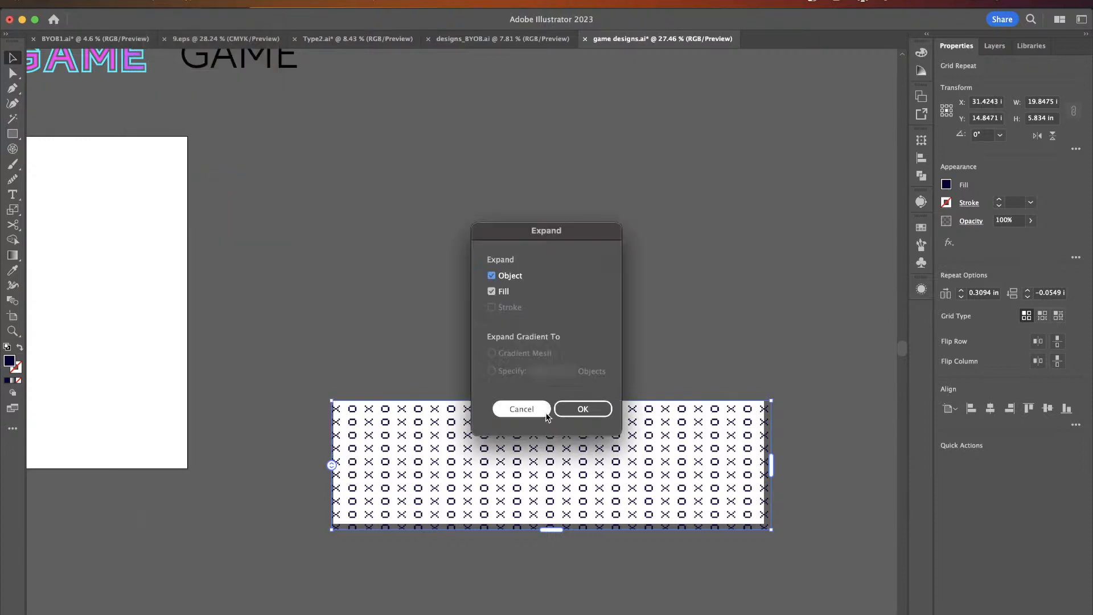
left_click(593, 416)
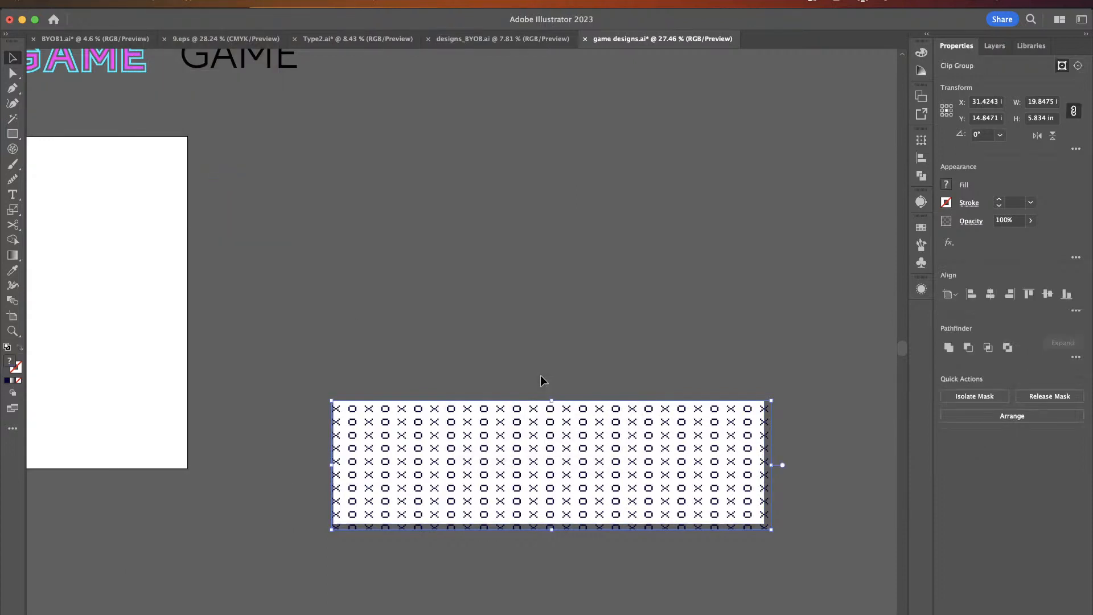
key("a")
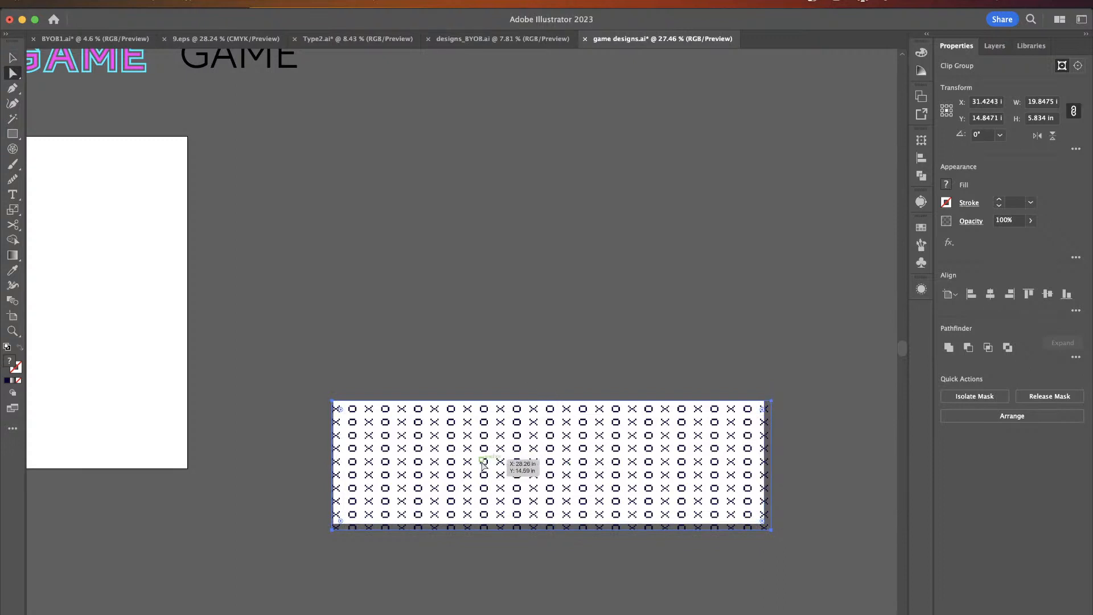
key("Delete")
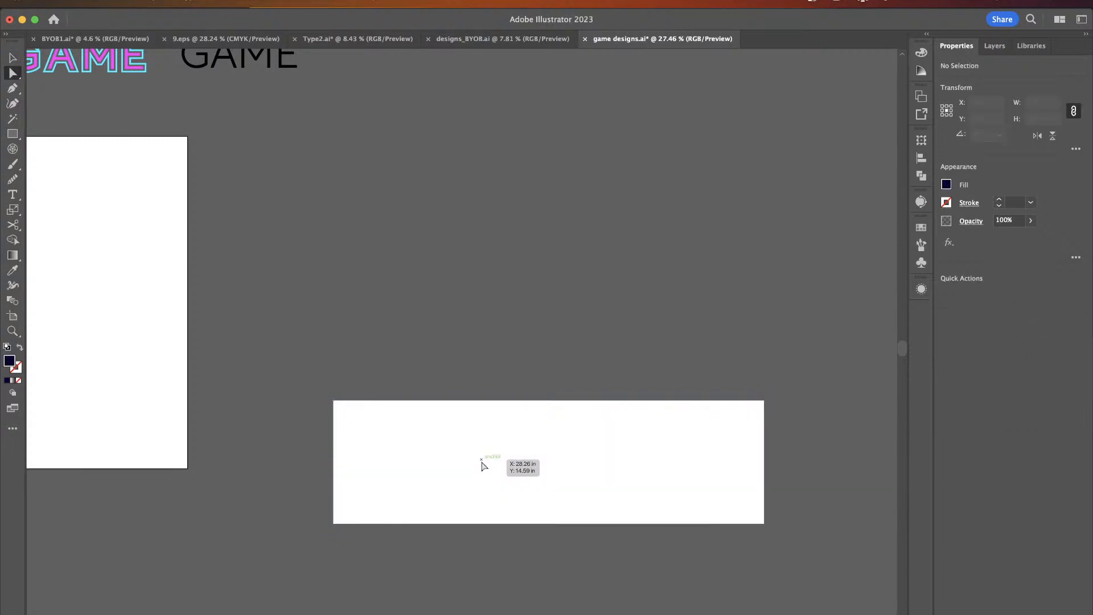
key("super+z")
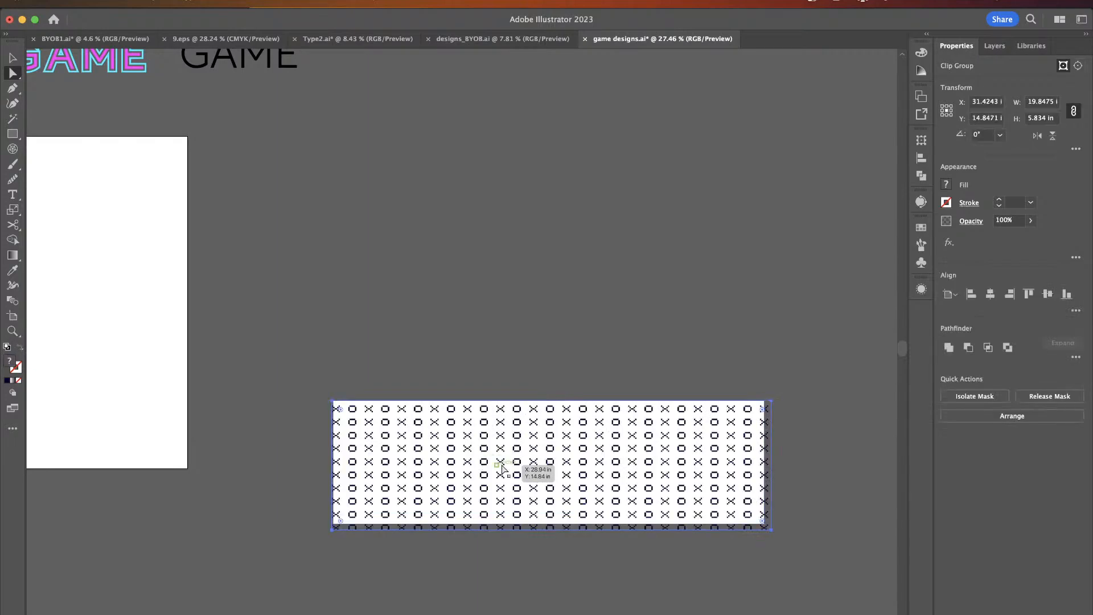
key("Delete")
key("super+z")
- Expand the pattern group again with Object and Fill options
scroll(502, 468, "up", 3)
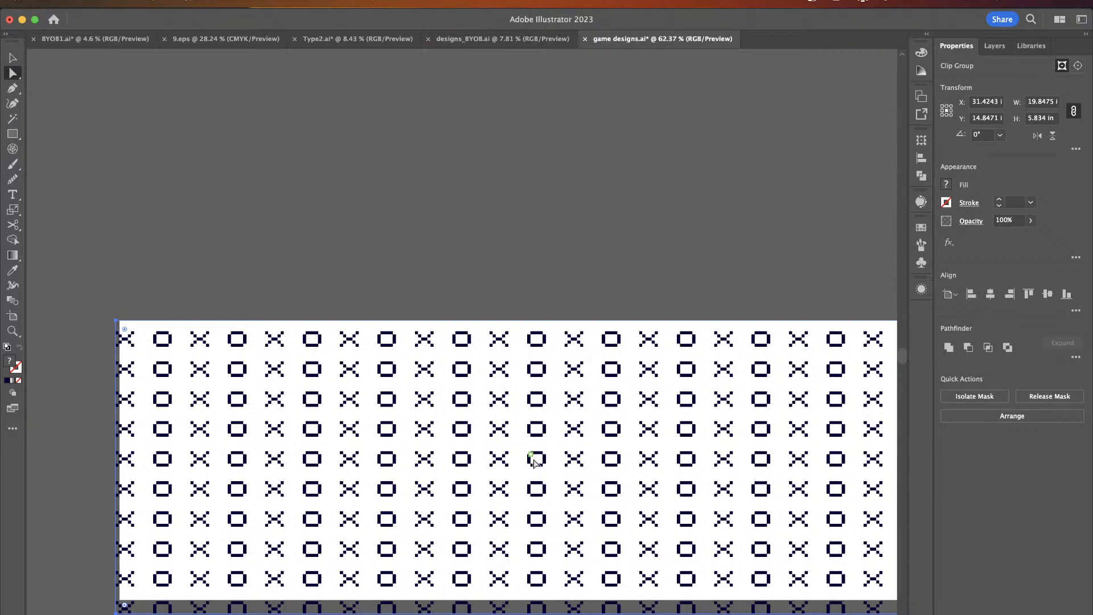
key("v")
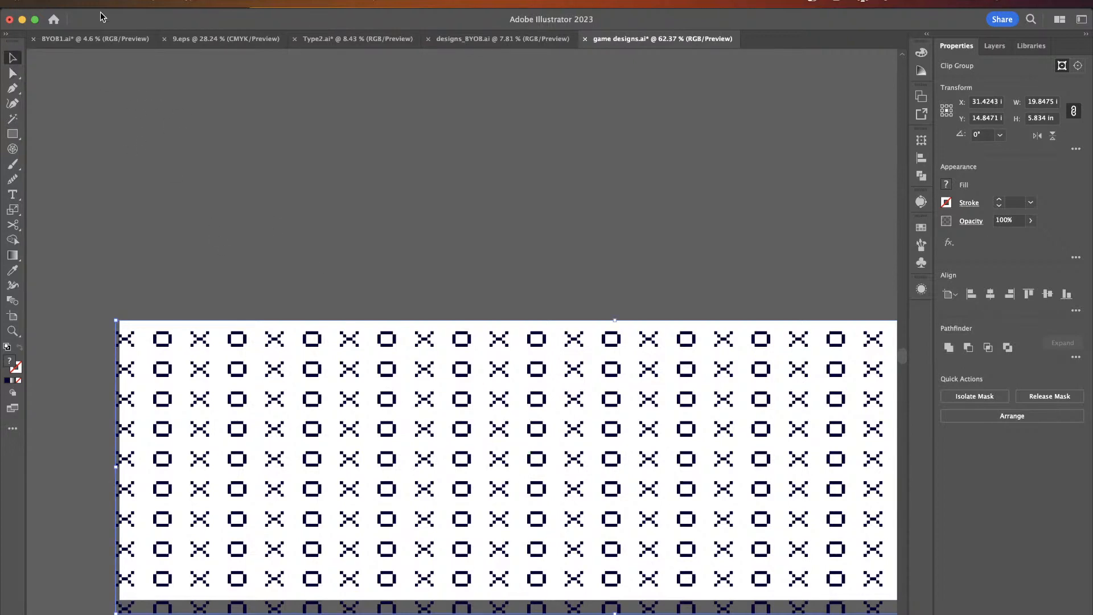
left_click(124, 3)
left_click(185, 173)
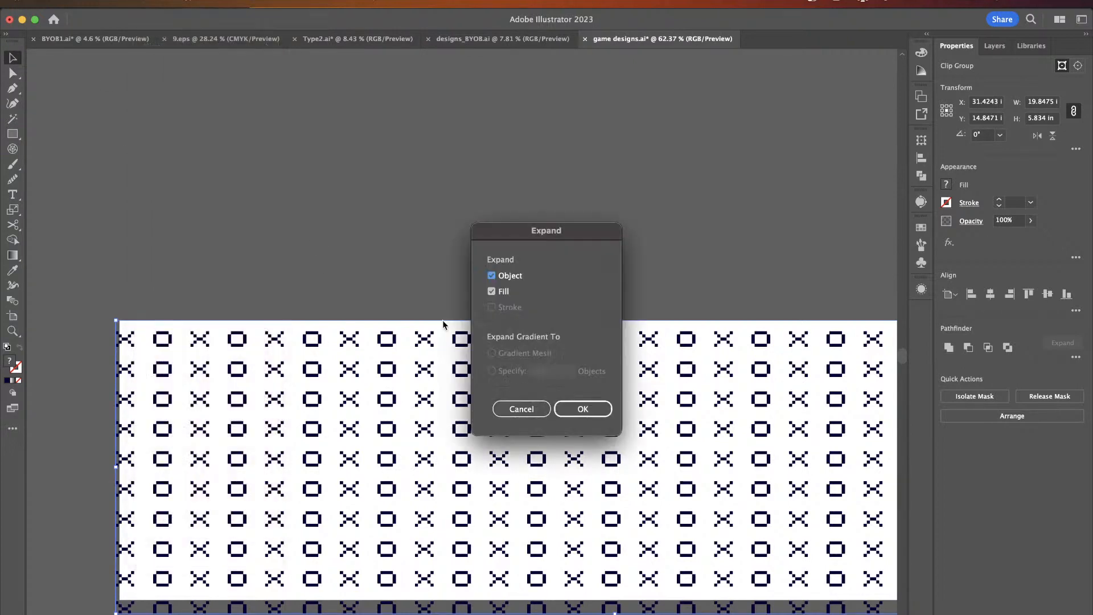
left_click(578, 403)
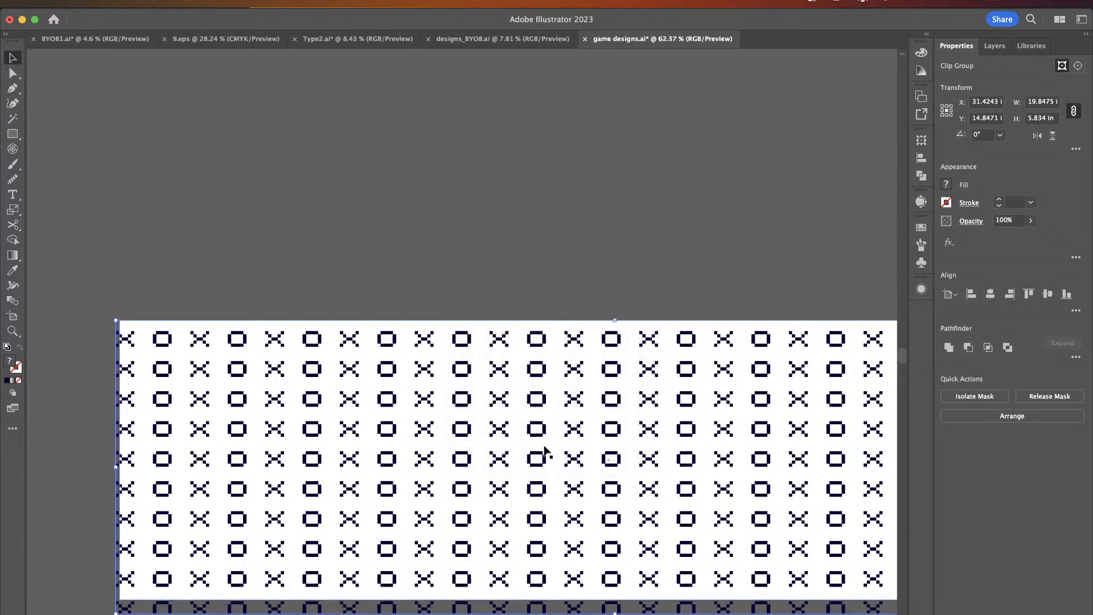
- Delete individual x and o shapes in the middle of the pattern to create random gaps
key("a")
left_click(508, 465)
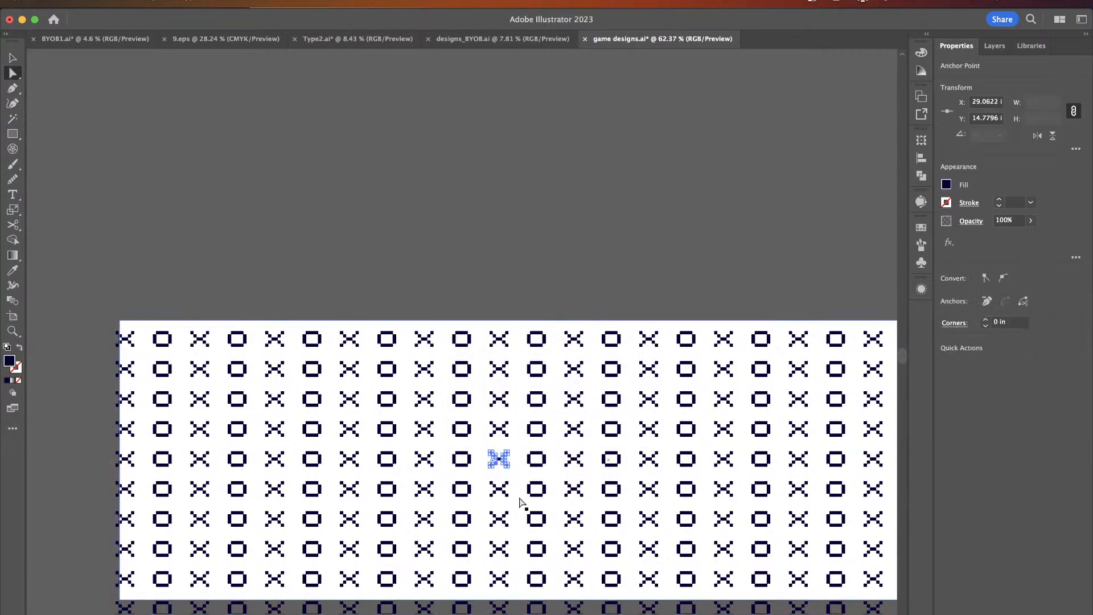
key("Delete")
left_click(687, 495)
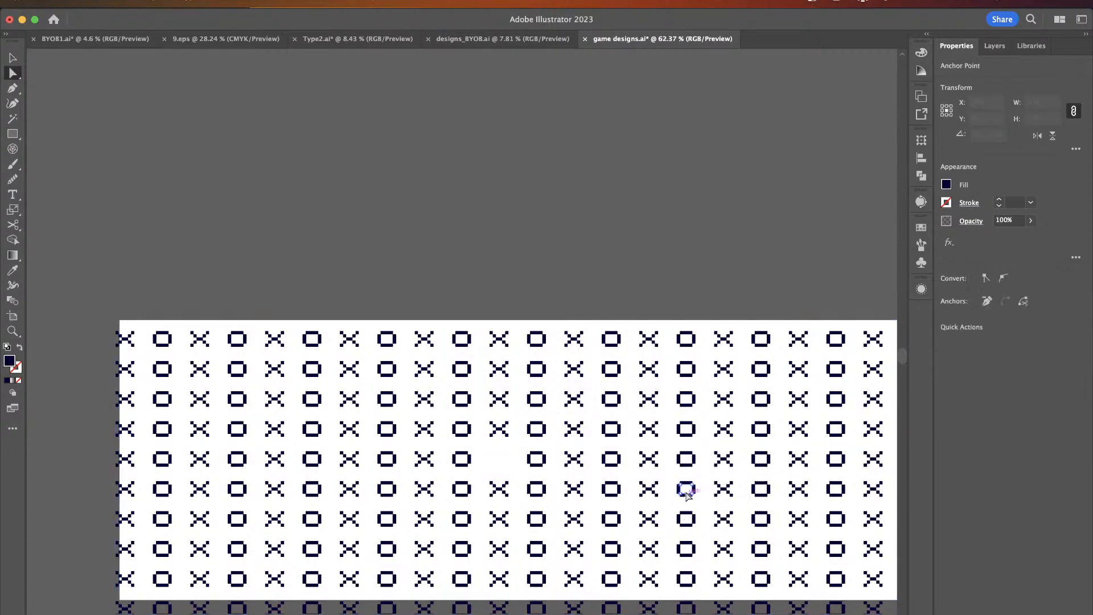
scroll(687, 495, "right", 1)
scroll(687, 495, "right", 5)
scroll(687, 495, "down", 1)
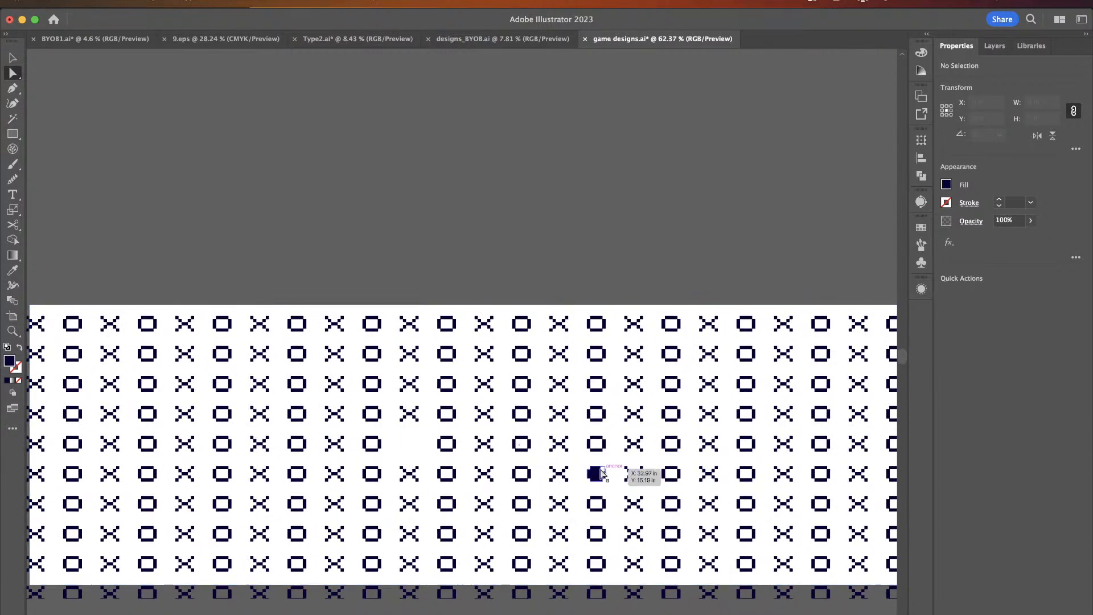
left_click(597, 507)
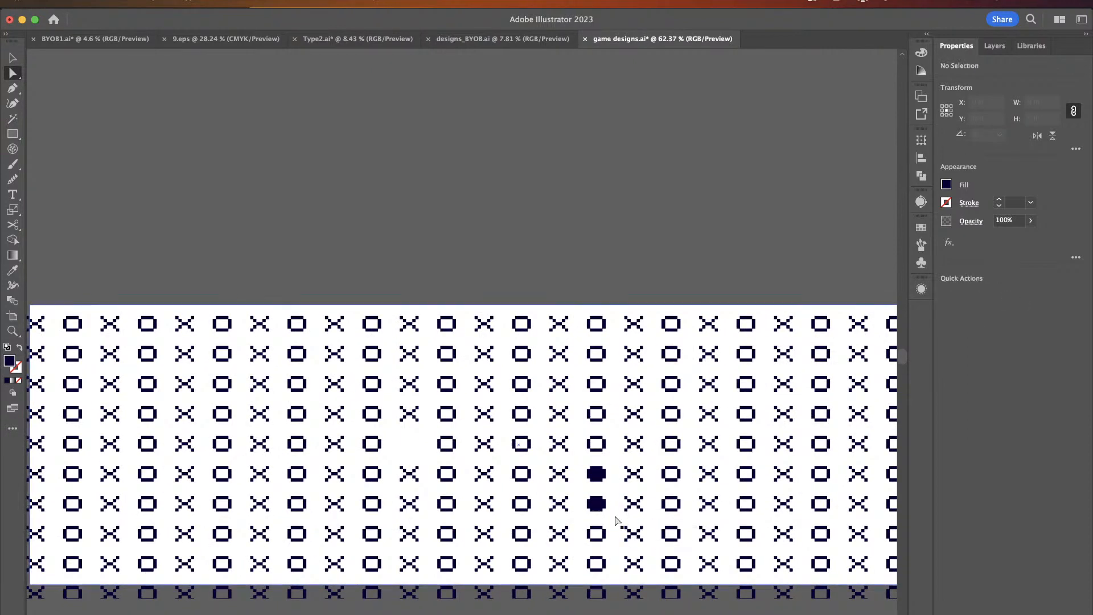
left_click(595, 506)
key("Delete")
- Delete more x and o shapes across the left and right sides of the pattern
left_click(109, 413)
key("Delete")
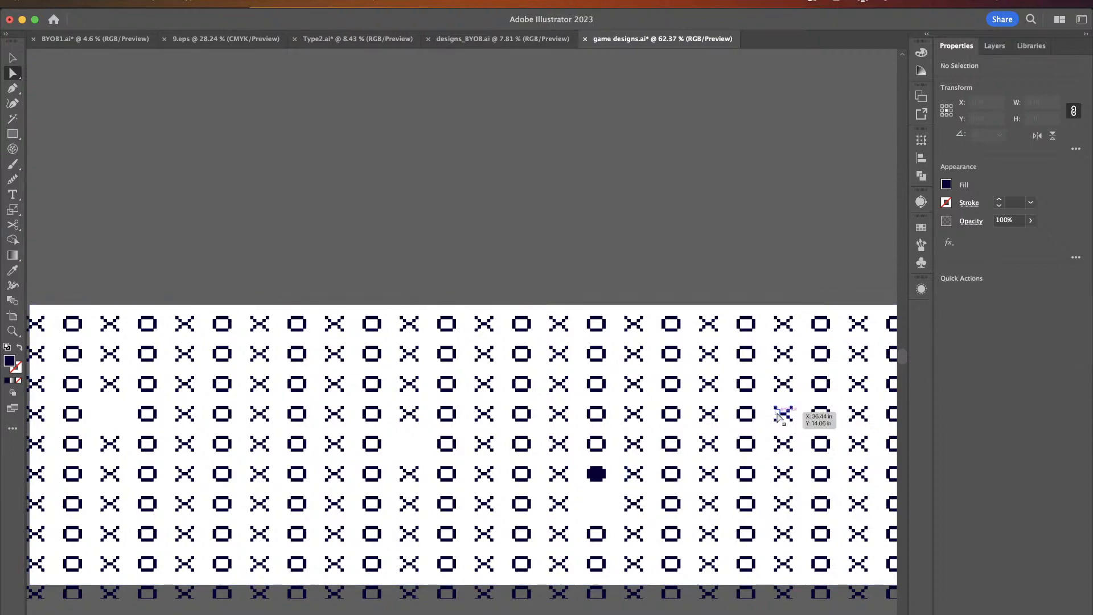
left_click(785, 414)
key("Delete")
scroll(791, 416, "right", 5)
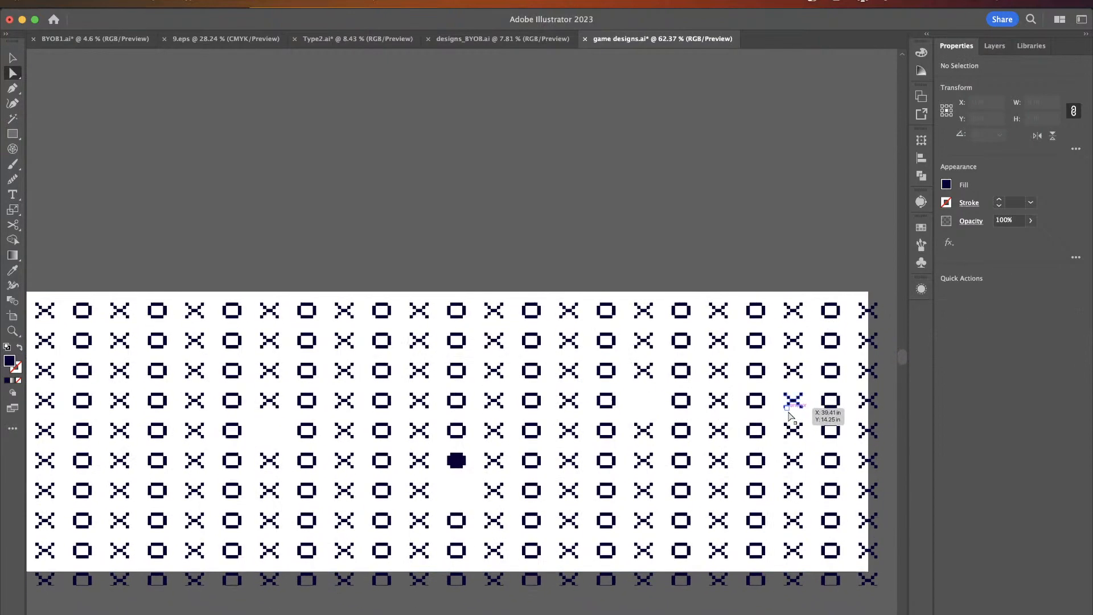
left_click(793, 460)
key("Delete")
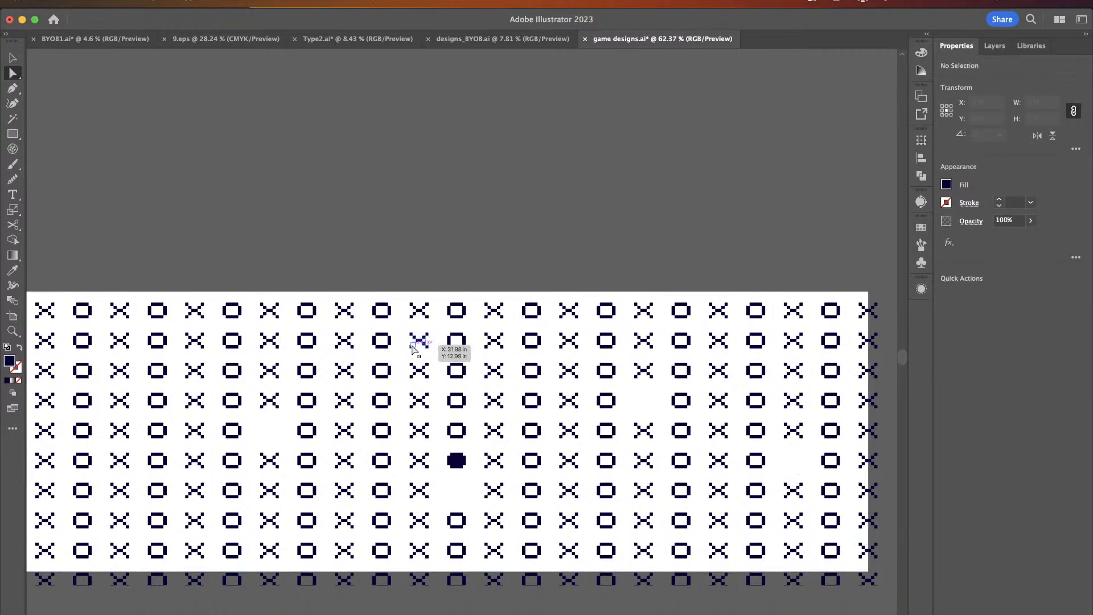
left_click(419, 341)
key("Delete")
scroll(419, 349, "left", 4)
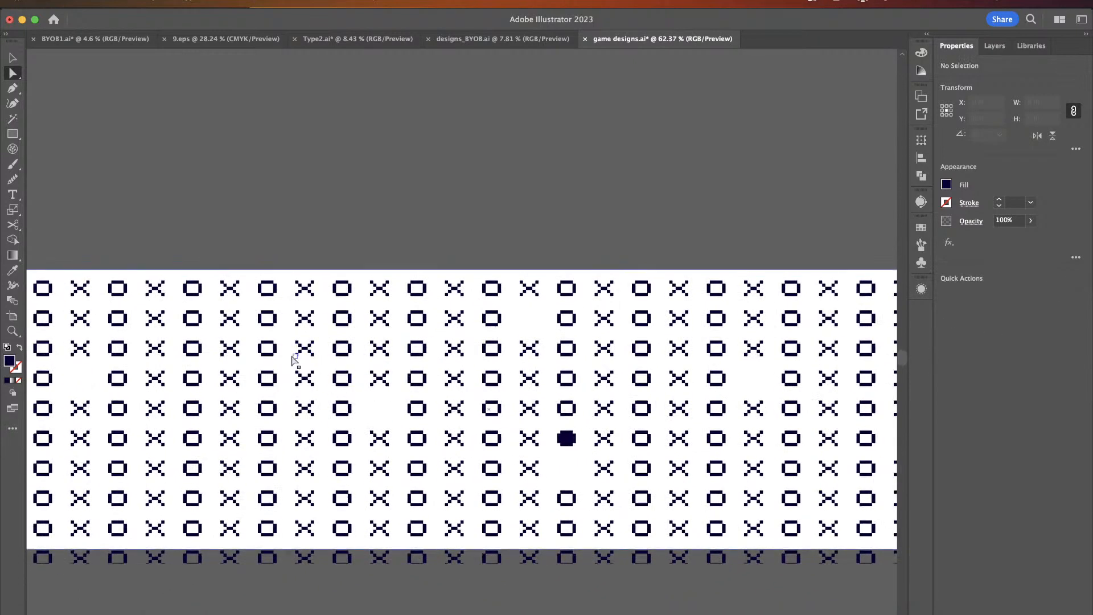
left_click(267, 374)
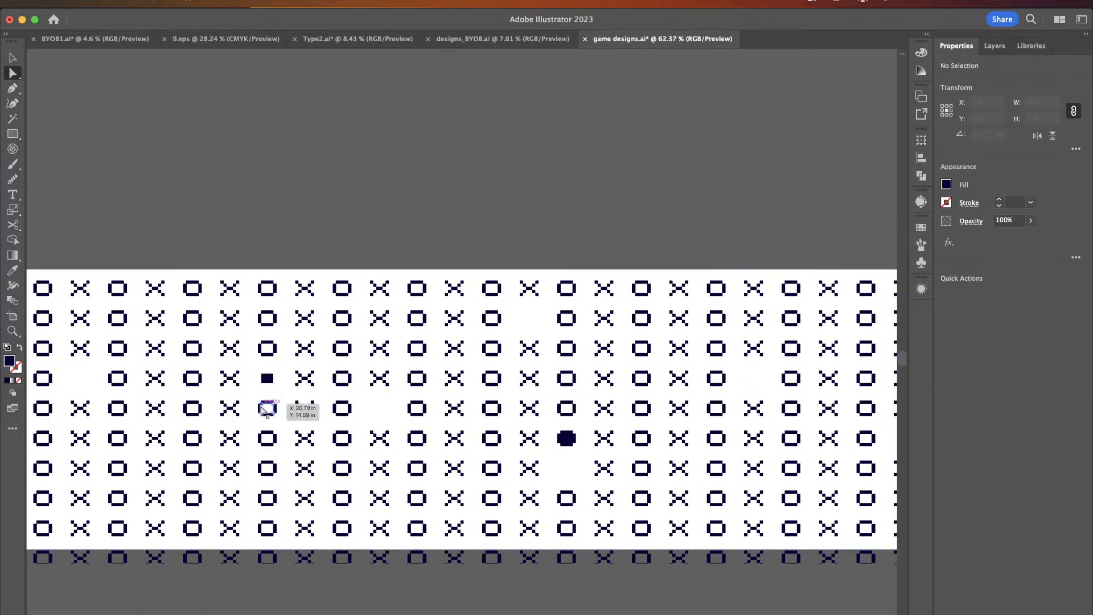
left_click(262, 410)
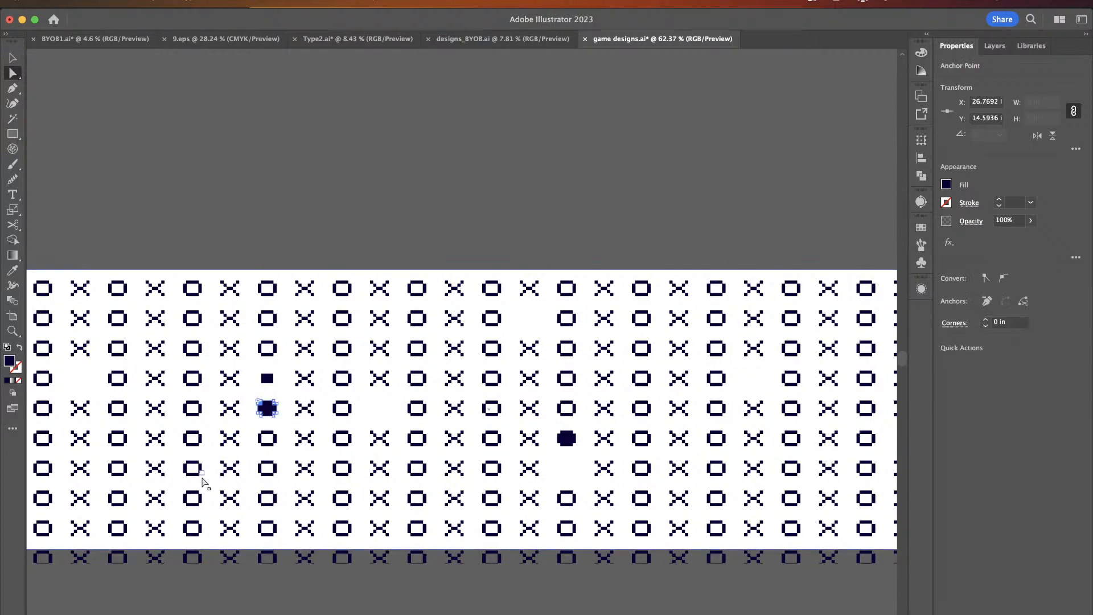
left_click(139, 489)
left_click_drag(121, 468, 152, 472)
key("Delete")
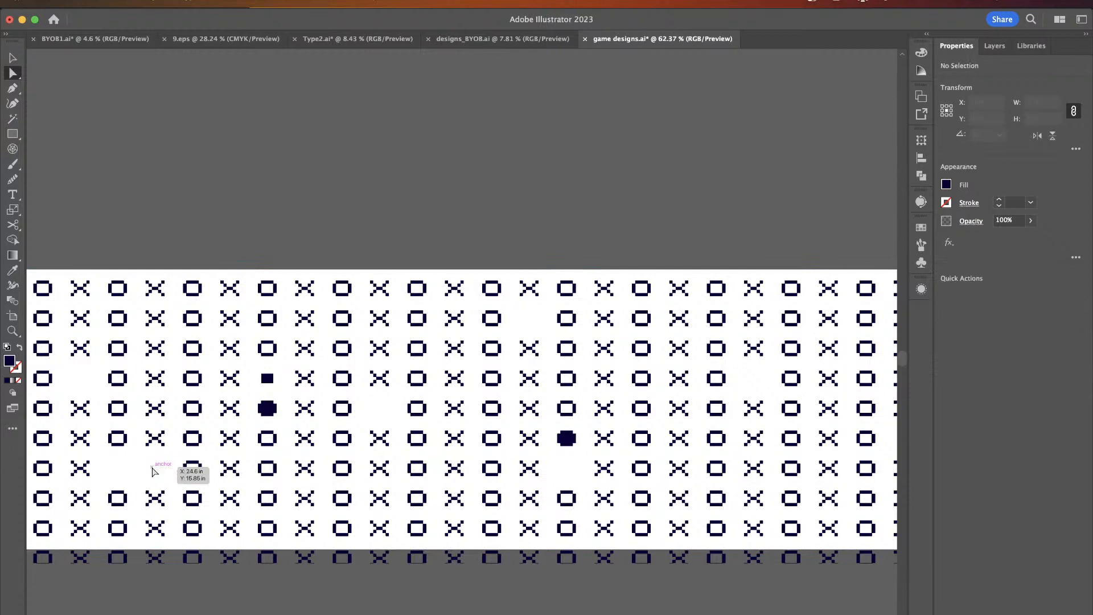
- Delete further x and o shapes in the upper rows of the pattern
scroll(757, 368, "right", 5)
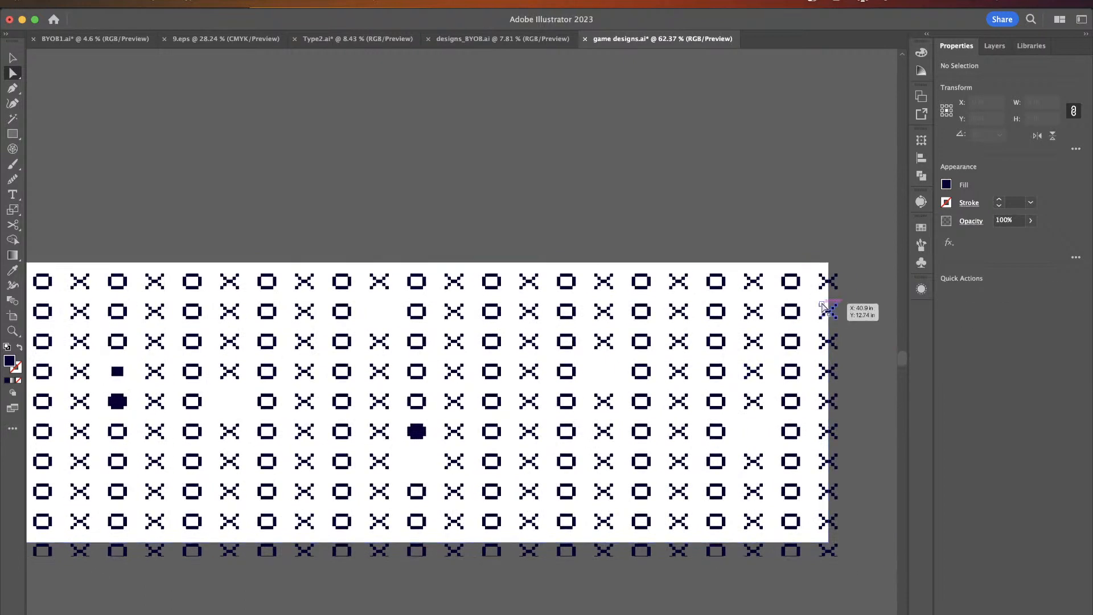
left_click(789, 312)
left_click_drag(791, 312, 639, 310)
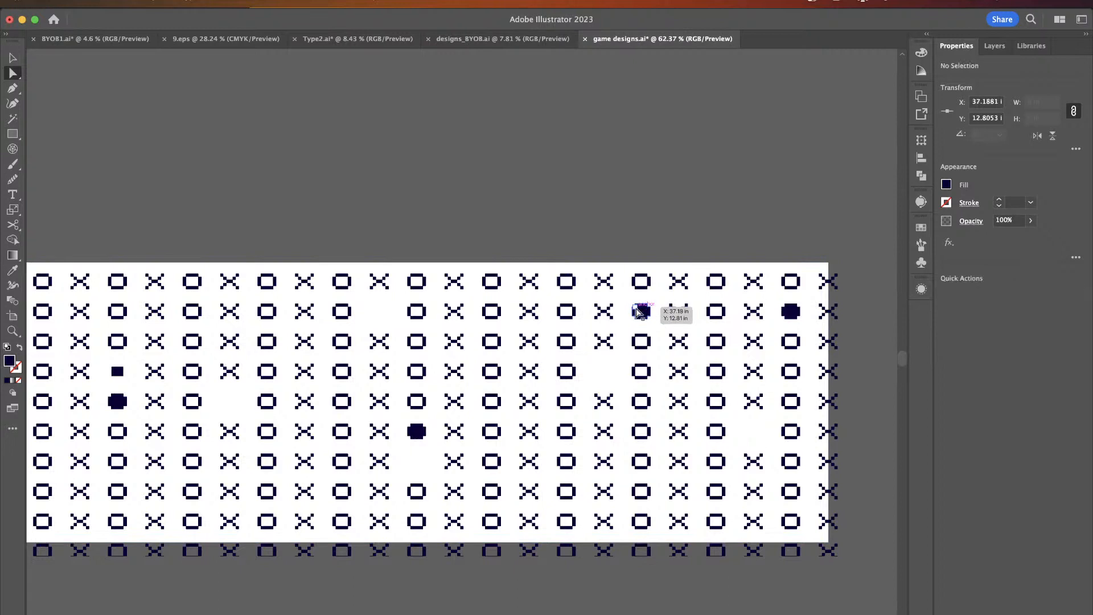
key("Delete")
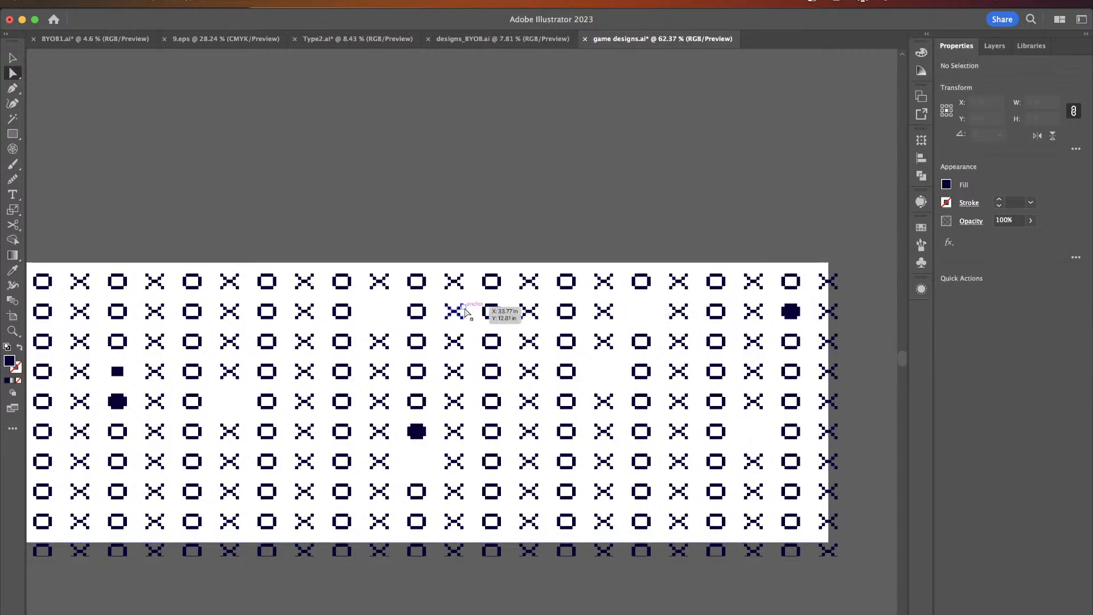
left_click(493, 310)
left_click_drag(494, 310, 506, 310)
key("Delete")
left_click(496, 311)
scroll(494, 339, "left", 5)
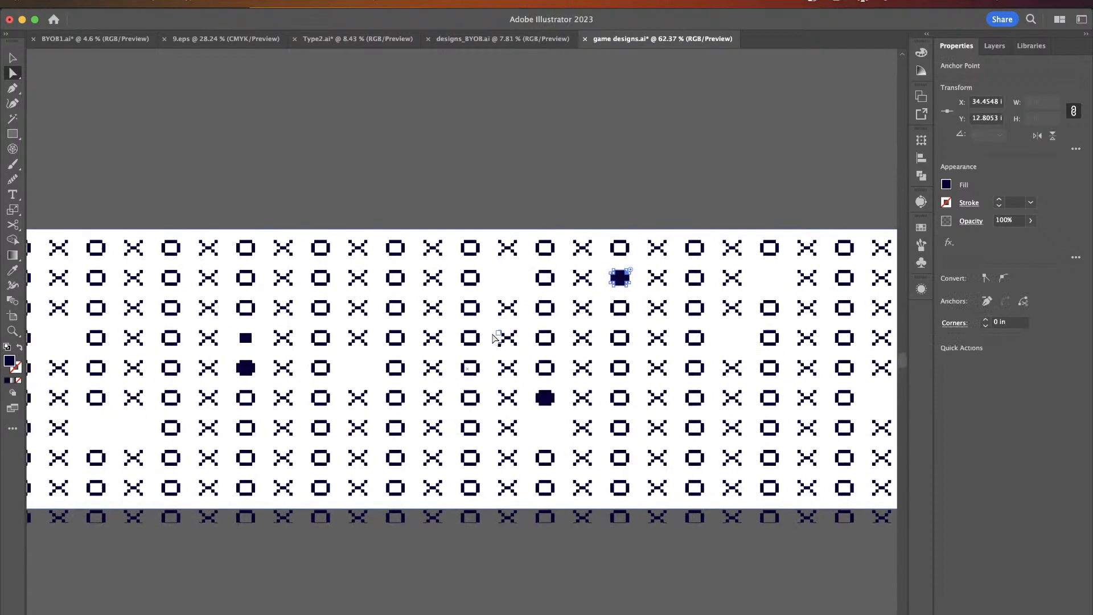
scroll(122, 295, "left", 4)
left_click(127, 284)
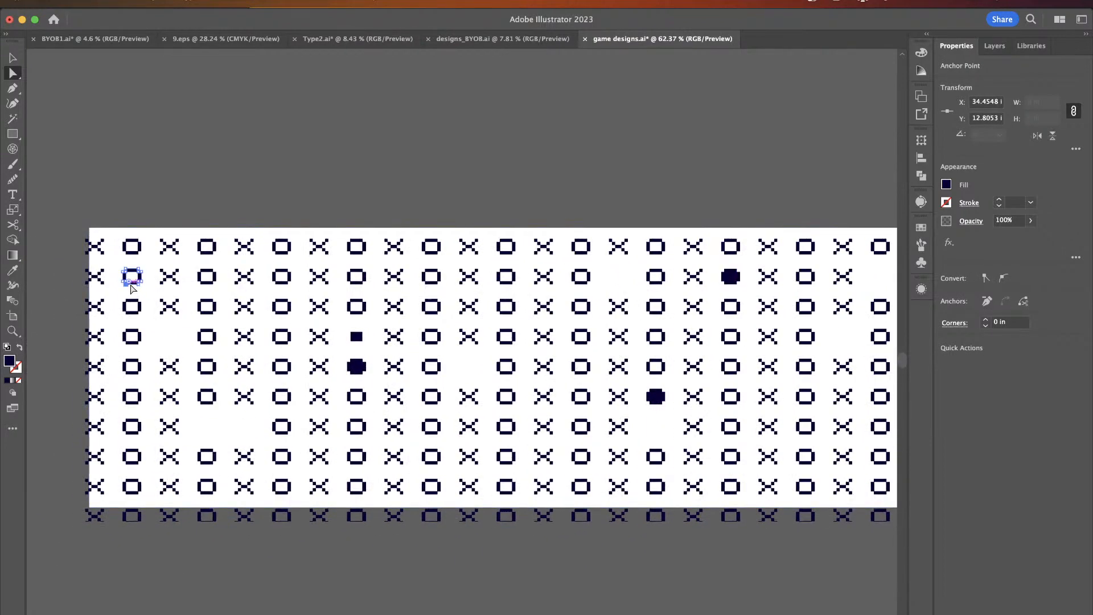
key("Delete")
scroll(219, 364, "down", 4)
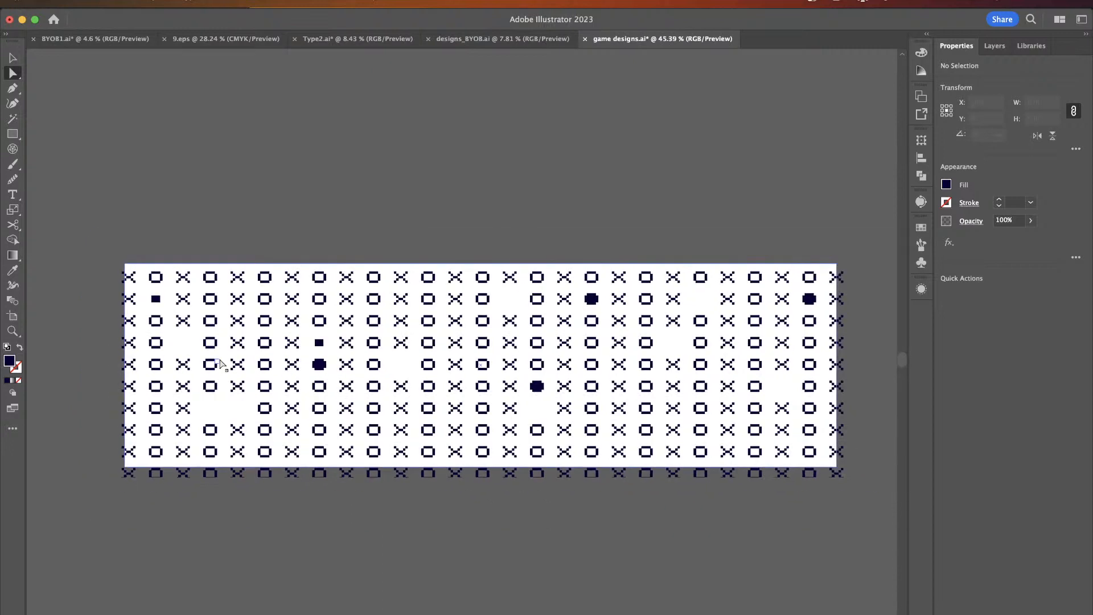
- Select the x/o pattern in Illustrator and paste it into the Photoshop banner as a smart object
left_click(20, 63)
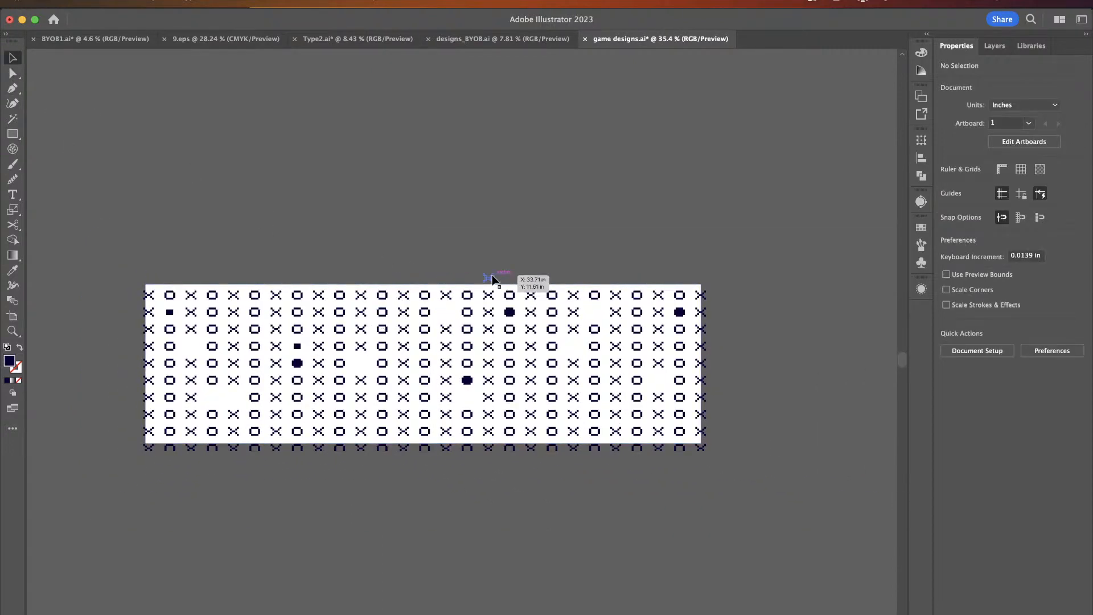
left_click(392, 343)
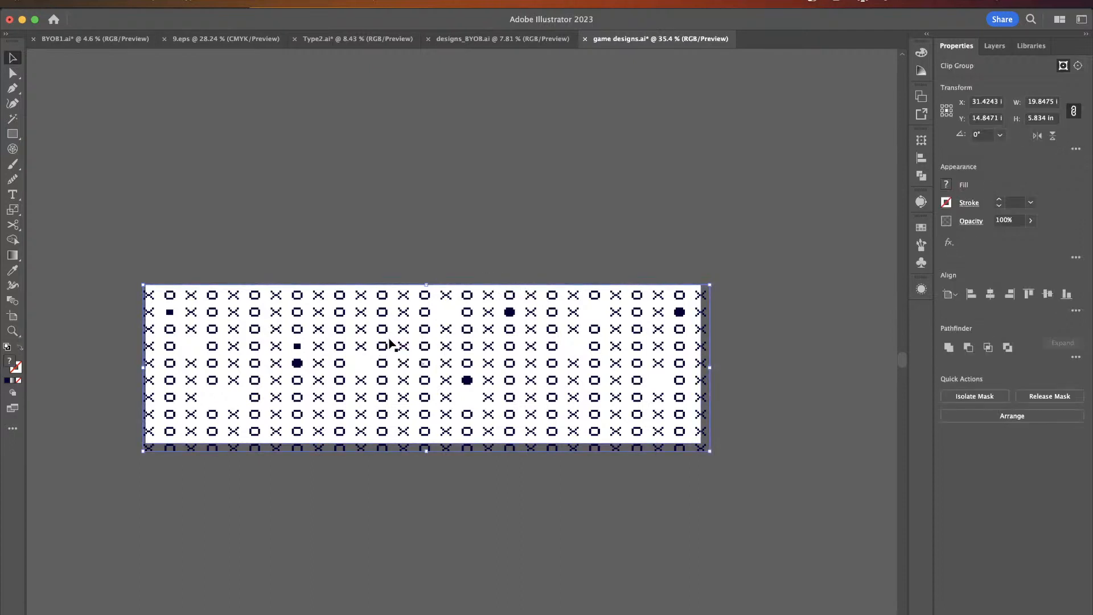
key("super+Tab")
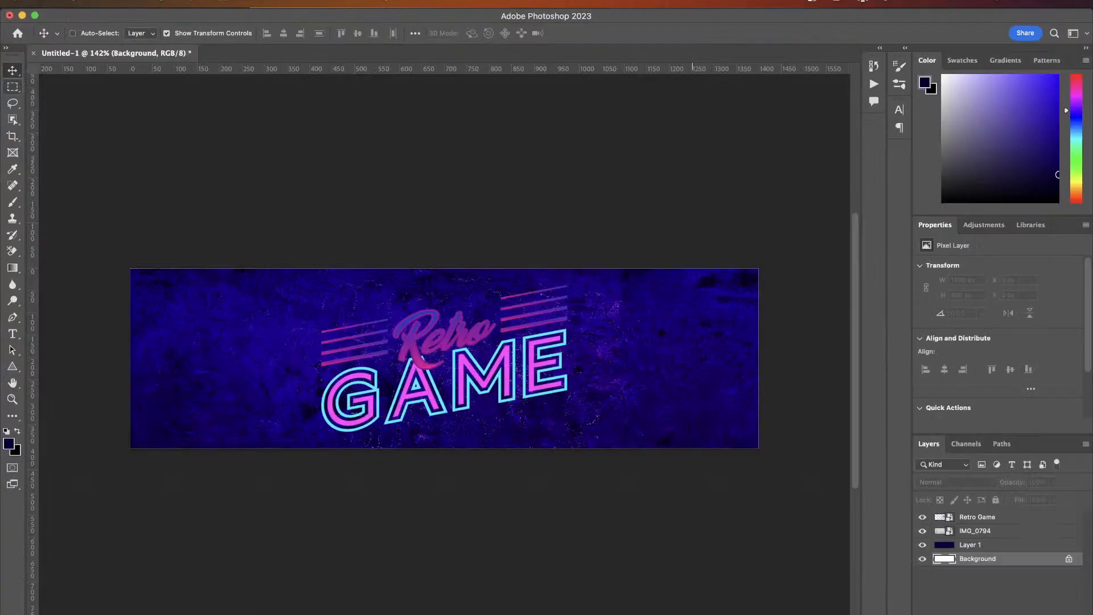
key("super+v")
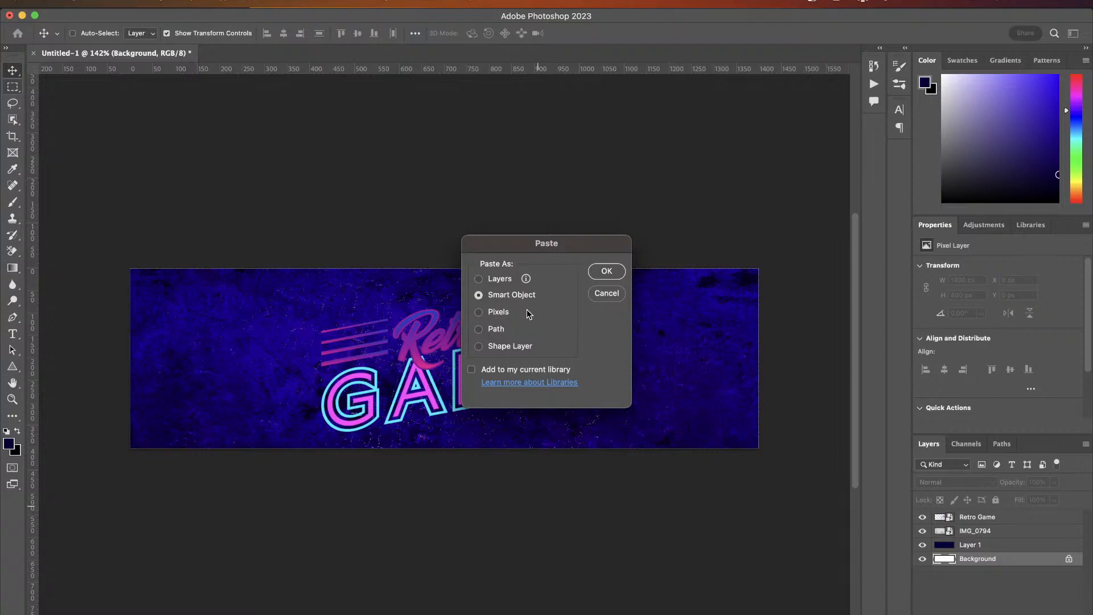
left_click(605, 272)
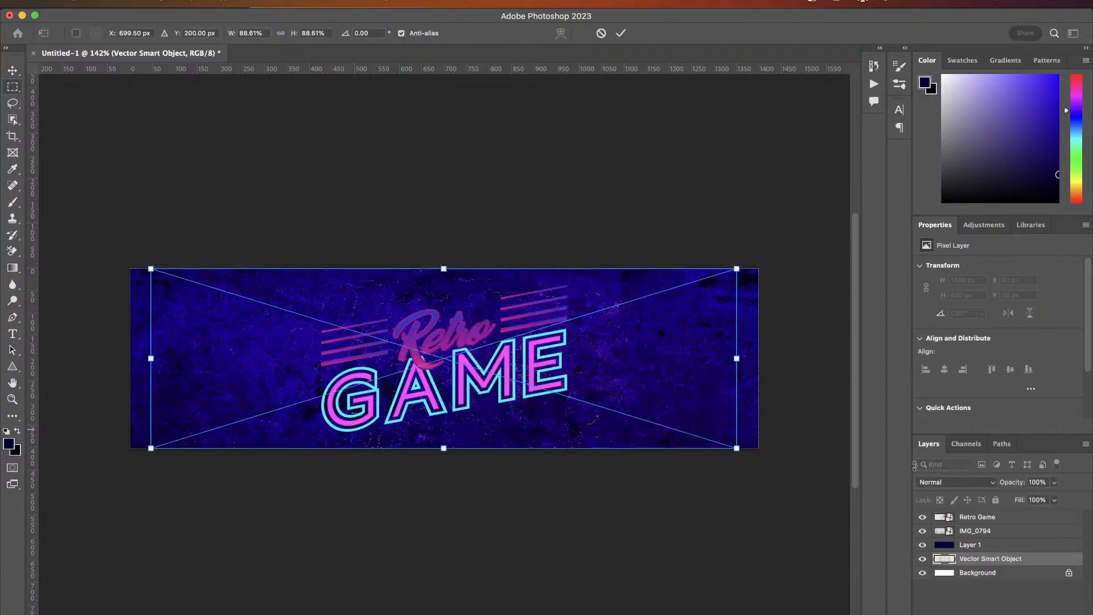
- Move the pattern smart object layer up above the IMG_0794 layer
left_click(990, 561)
left_click_drag(990, 560, 993, 524)
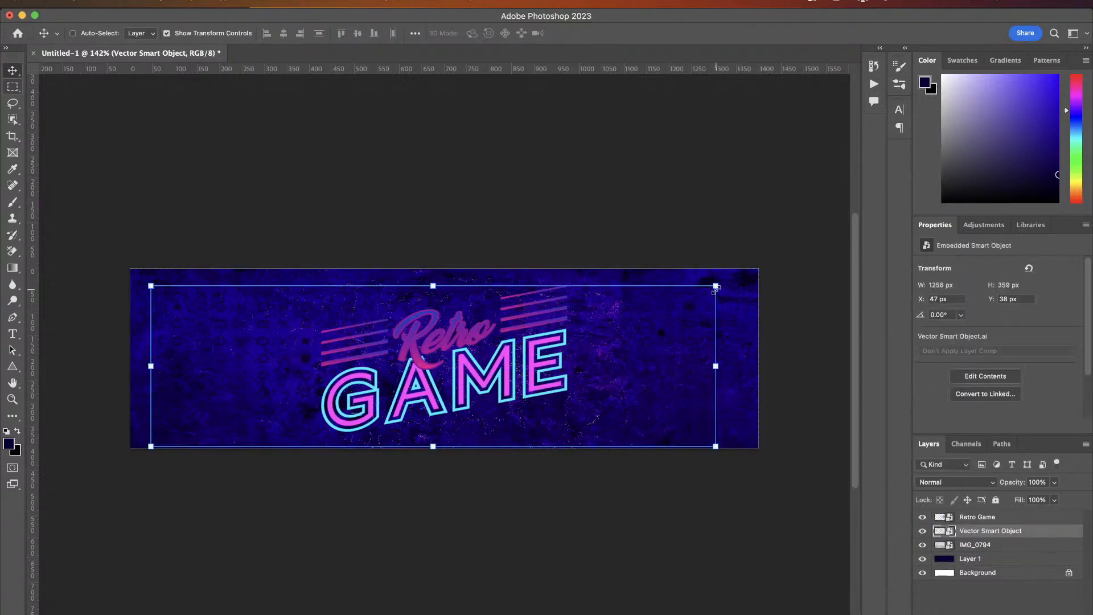
- Scale the pattern smart object to about 1352 x 385 px so it stretches across the banner
left_click_drag(716, 285, 747, 265)
key("super+z")
key("super+z")
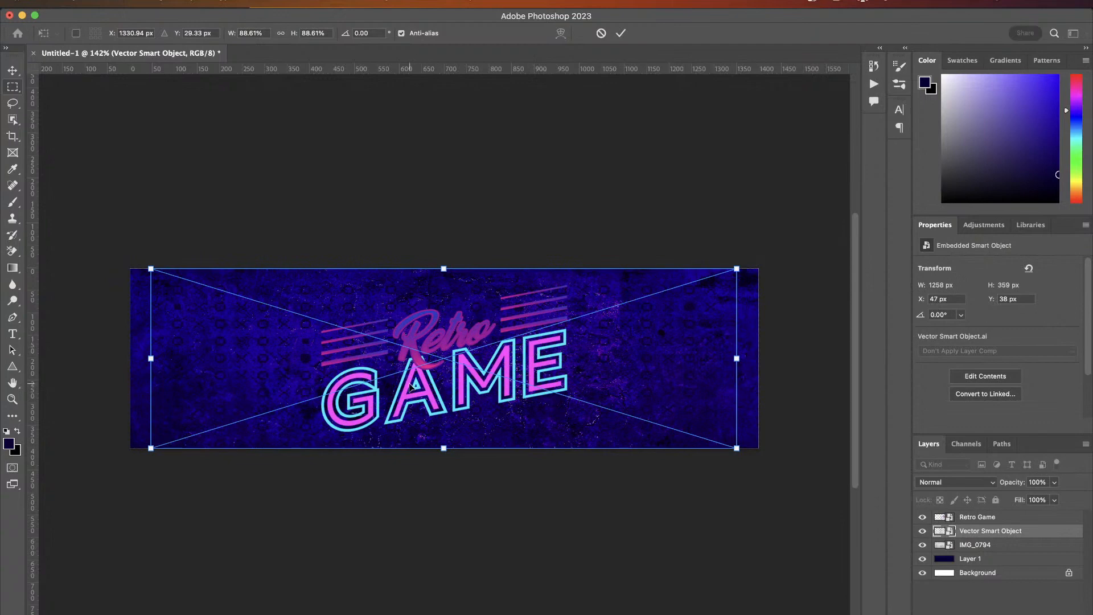
left_click_drag(150, 266, 130, 262)
key("super+z")
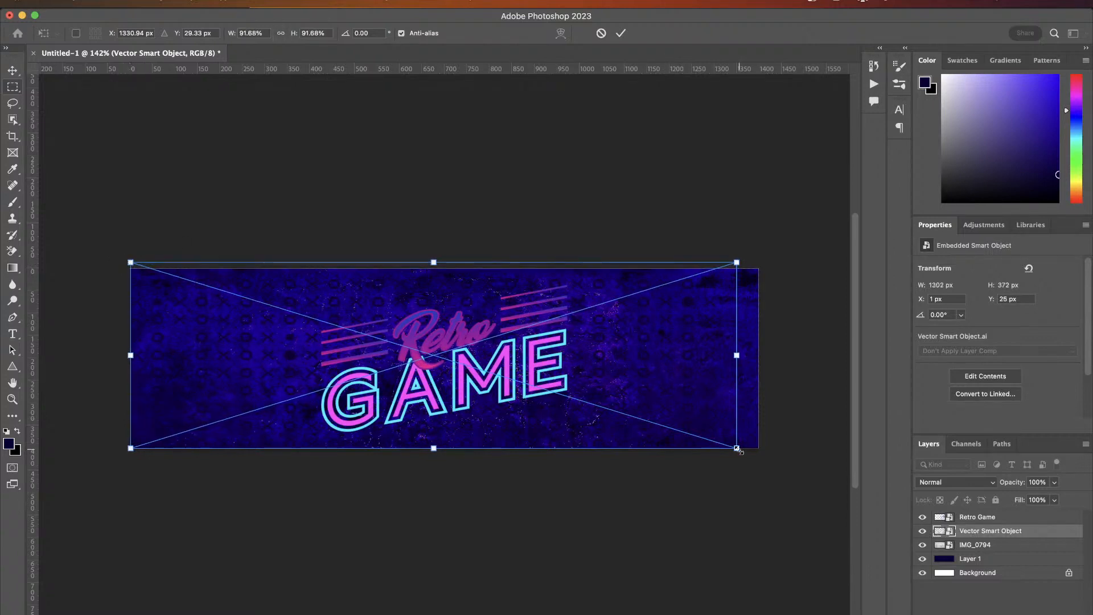
left_click_drag(737, 449, 760, 459)
key("Return")
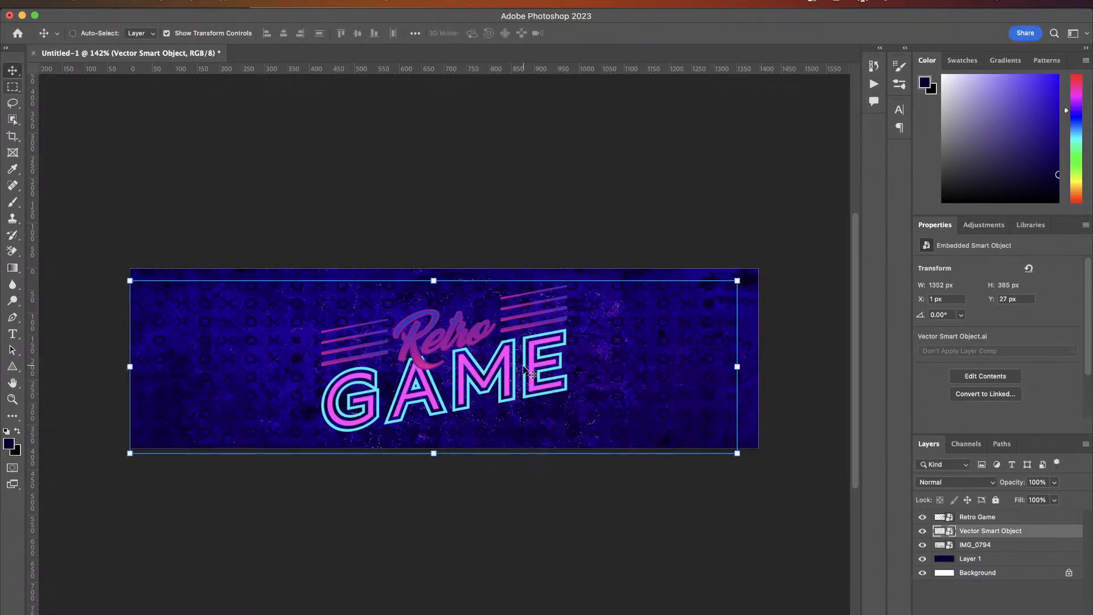
- Set the pattern layer's blend mode to Divide
scroll(385, 371, "up", 5)
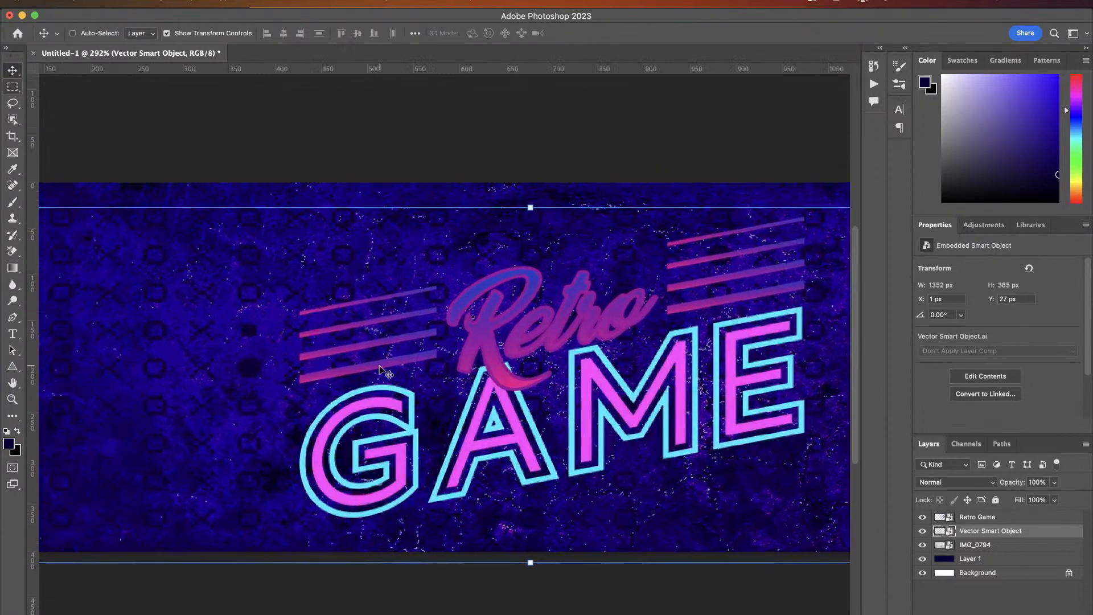
scroll(385, 371, "left", 5)
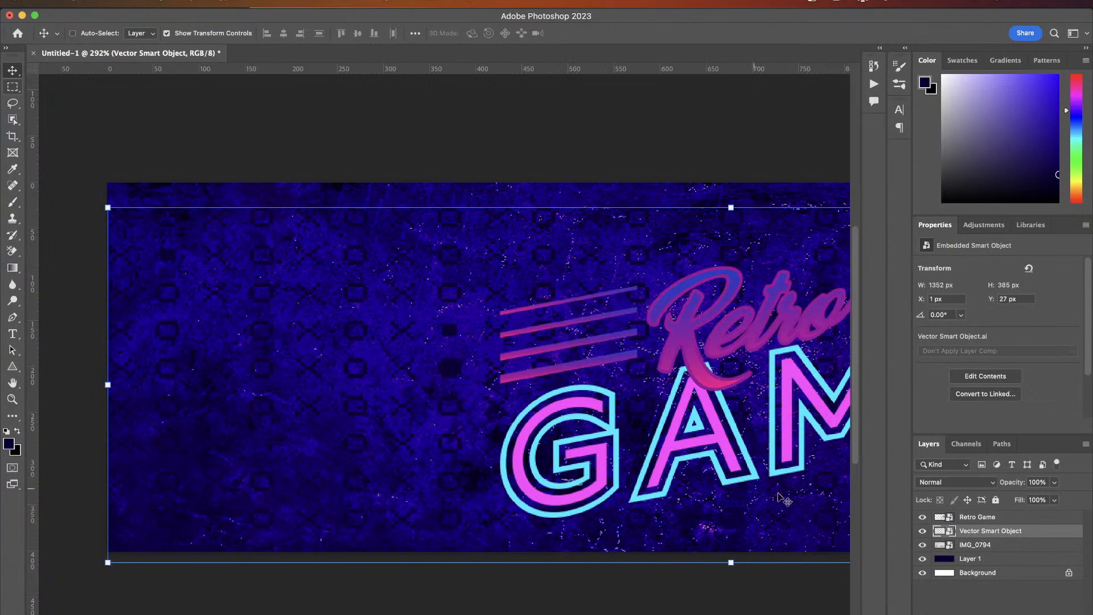
left_click(955, 482)
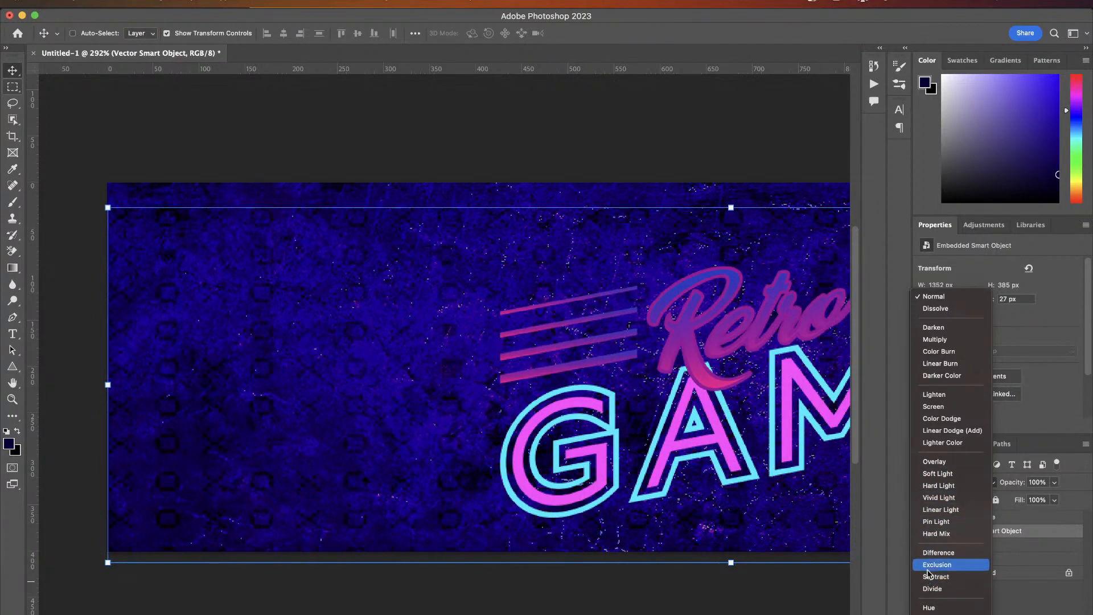
left_click(929, 590)
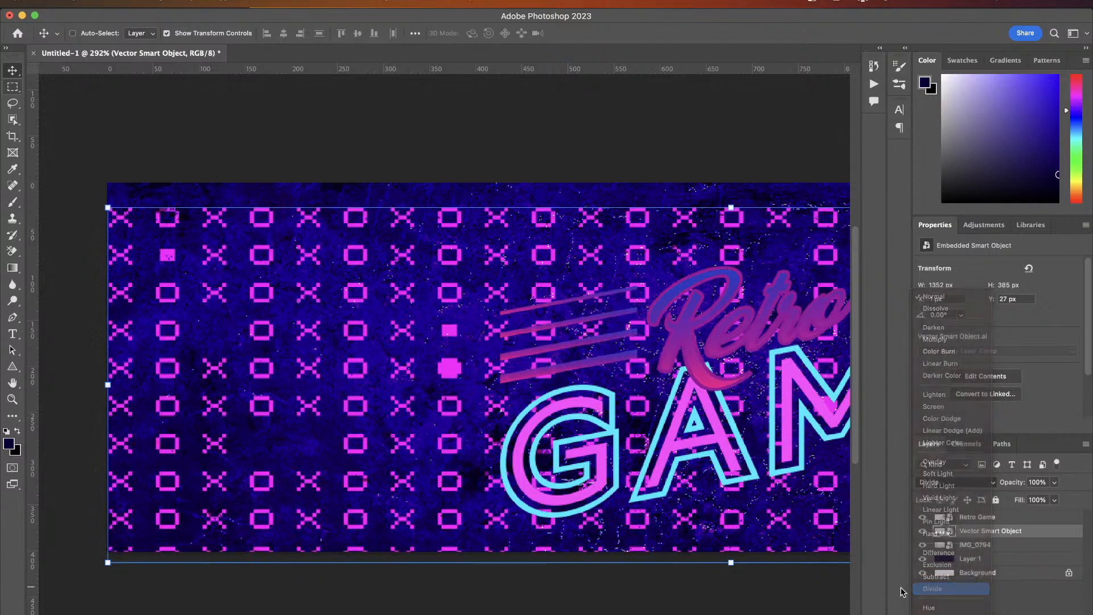
- Nudge the pattern upward and enlarge it to about 1452 x 414 px to cover the whole banner
scroll(279, 435, "right", 5)
scroll(278, 436, "down", 4)
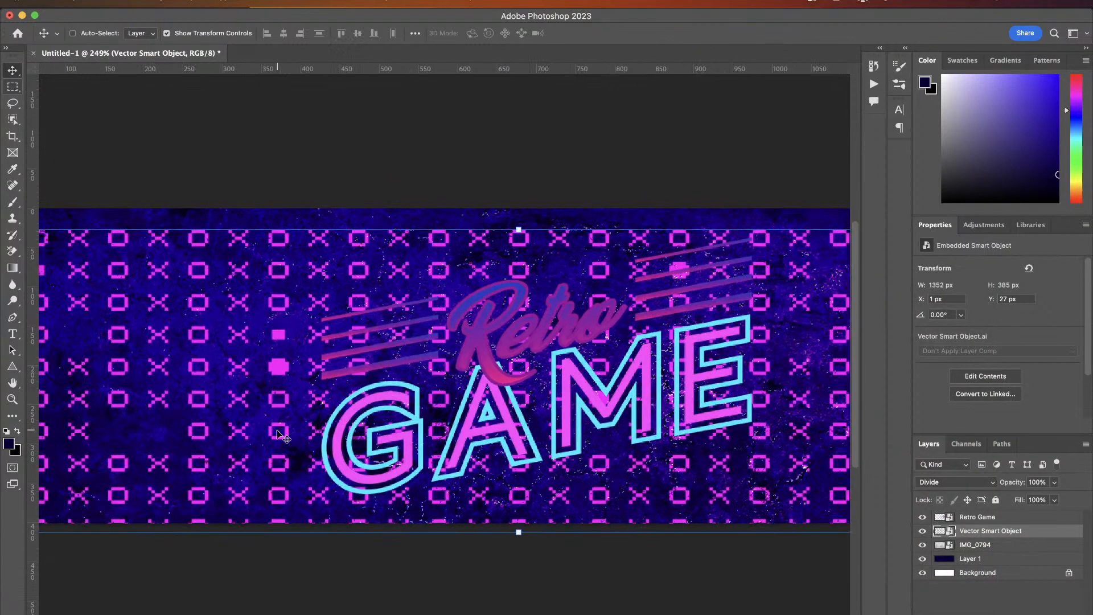
left_click_drag(236, 435, 233, 424)
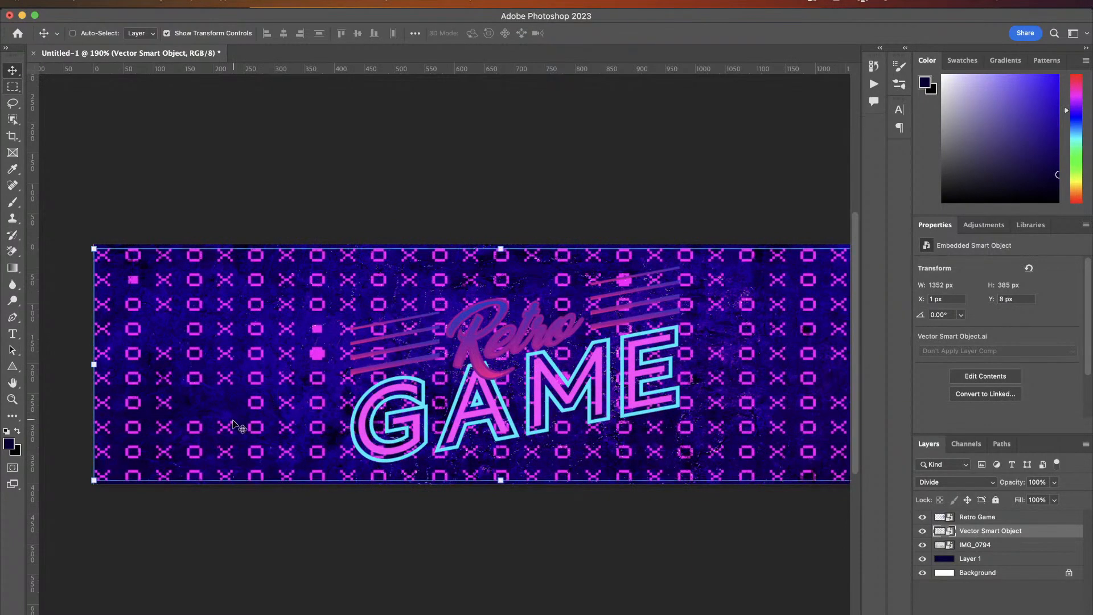
scroll(236, 424, "down", 1)
scroll(236, 426, "right", 5)
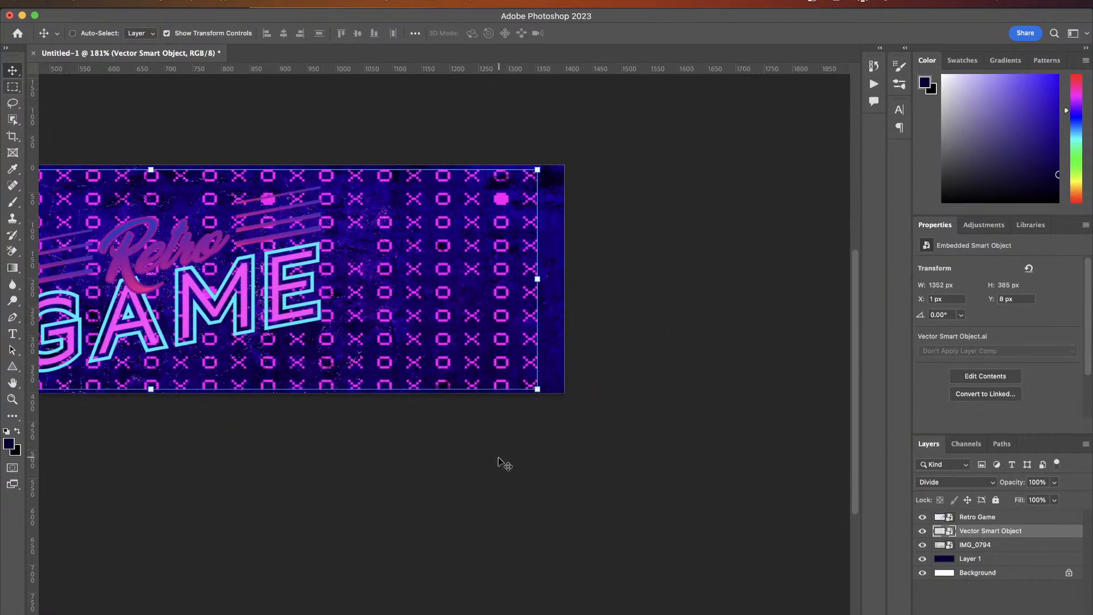
scroll(527, 415, "down", 5)
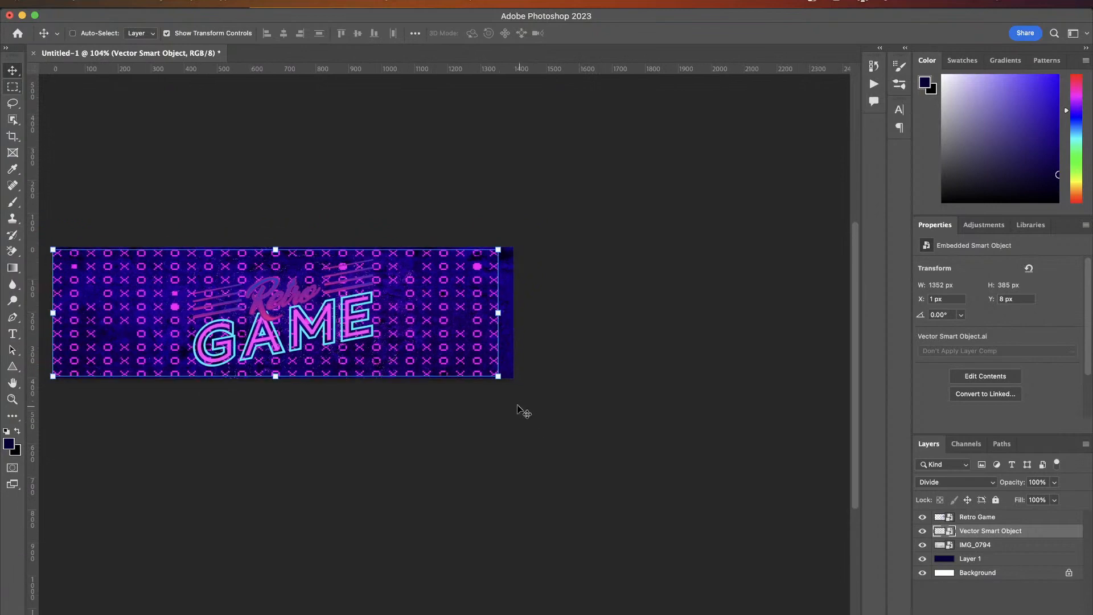
key("ctrl+t")
left_click_drag(499, 380, 516, 390)
scroll(516, 390, "left", 3)
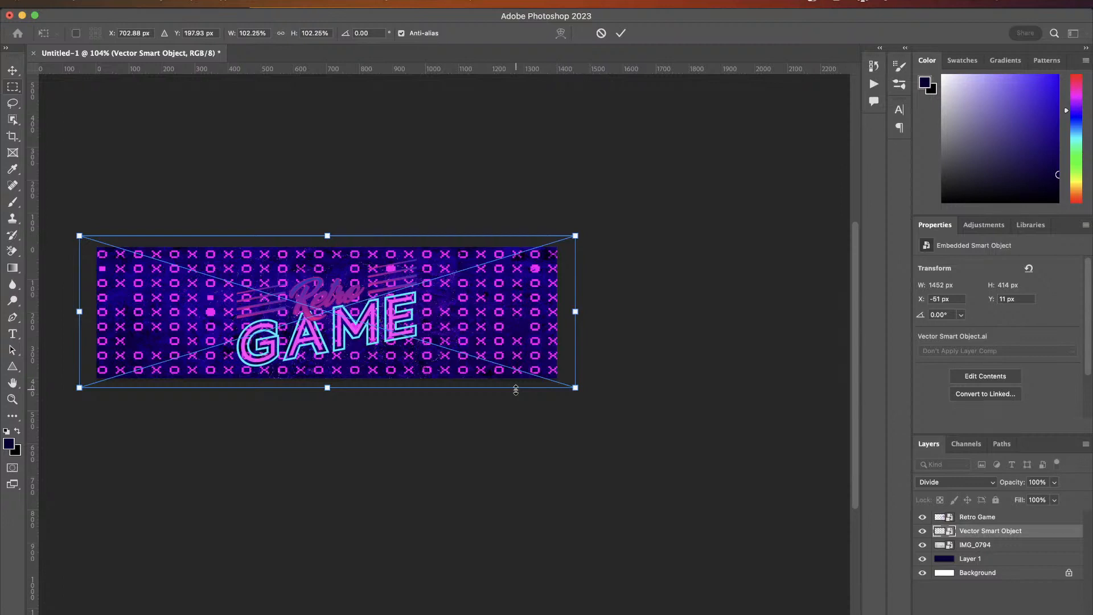
key("Escape")
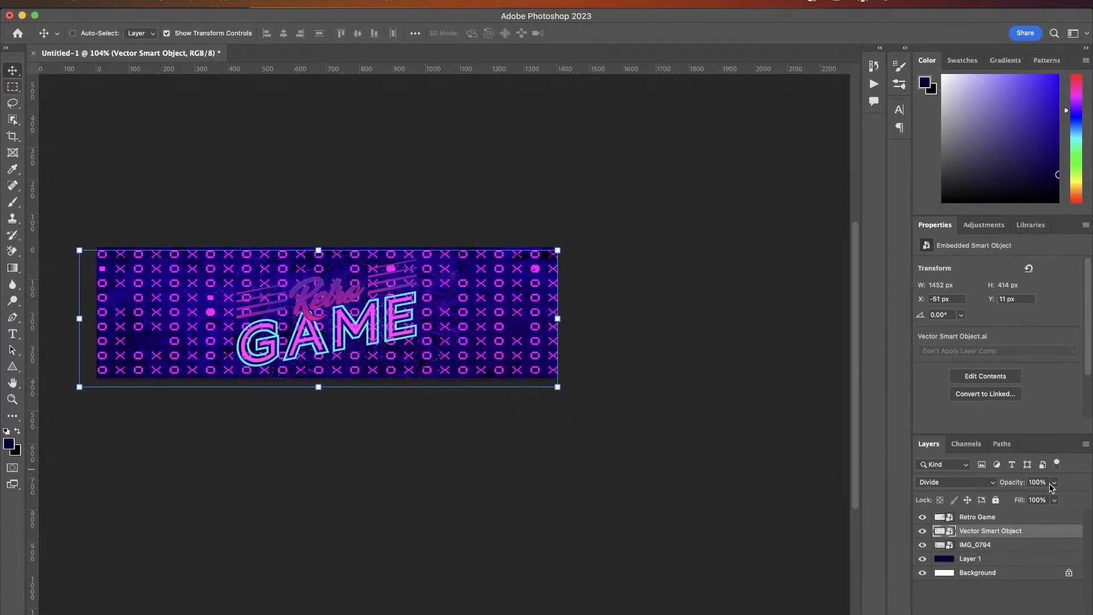
- Lower the pattern layer's opacity to 23%, then raise it back to 100%
left_click_drag(1053, 484, 1008, 501)
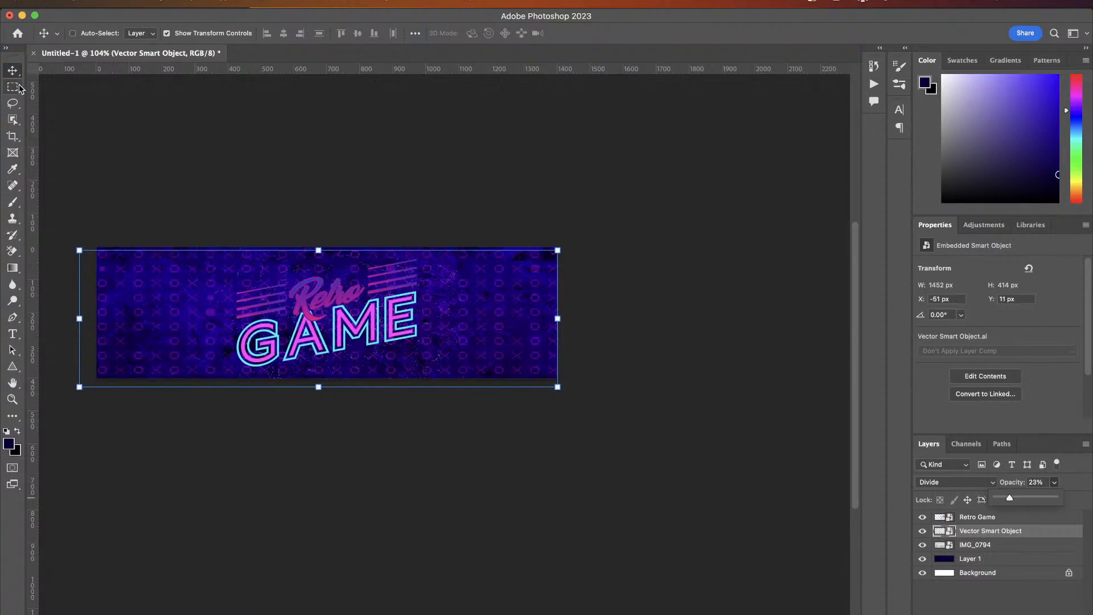
scroll(67, 236, "up", 5)
scroll(68, 237, "up", 1)
scroll(67, 237, "left", 6)
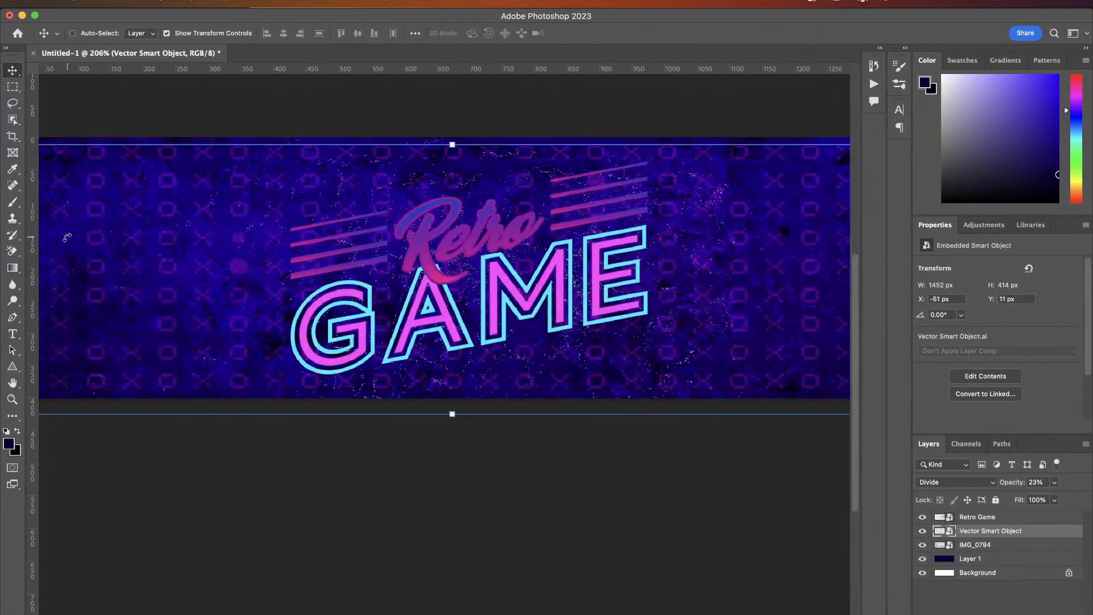
left_click(950, 483)
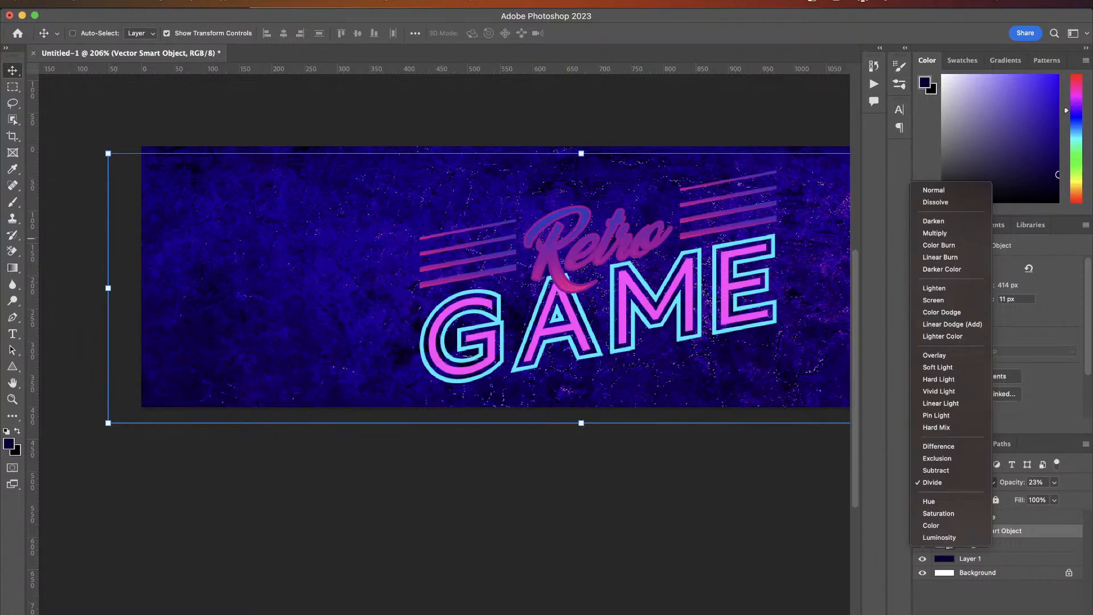
key("Escape")
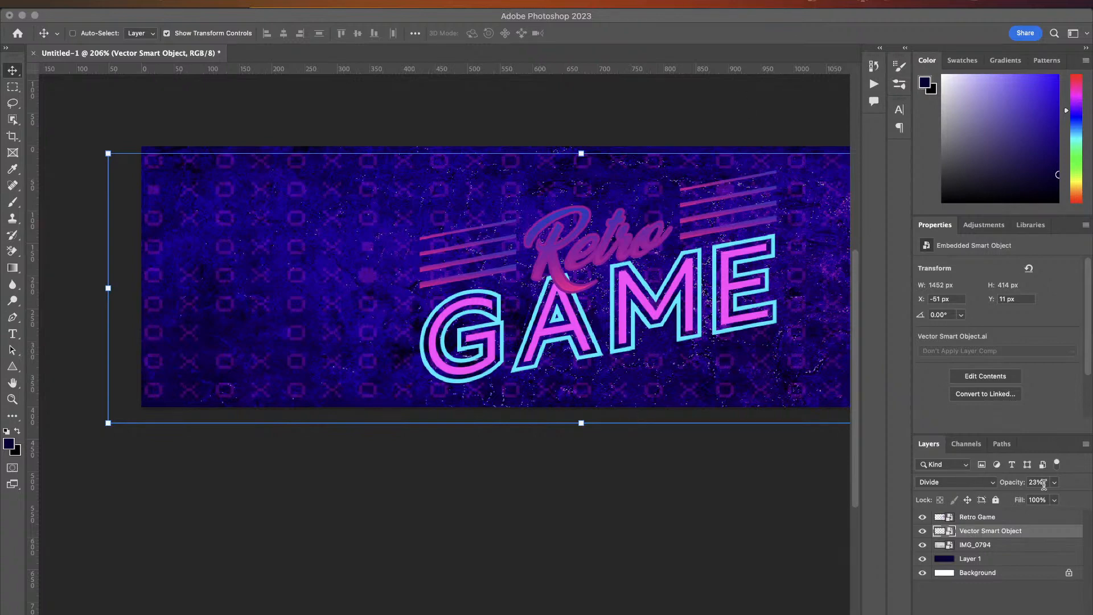
left_click(945, 483)
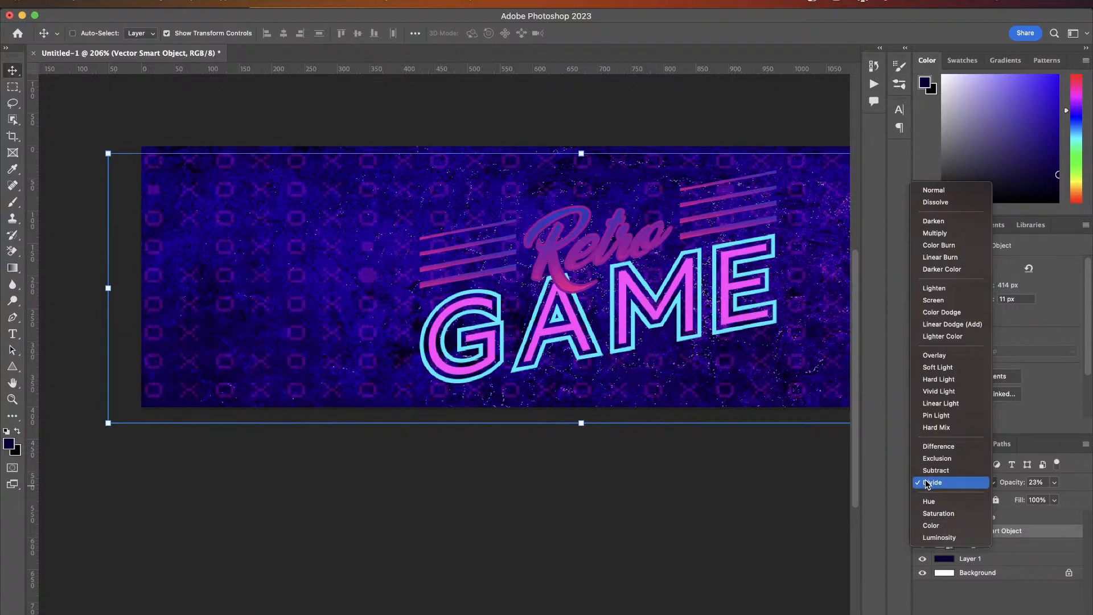
left_click(1054, 482)
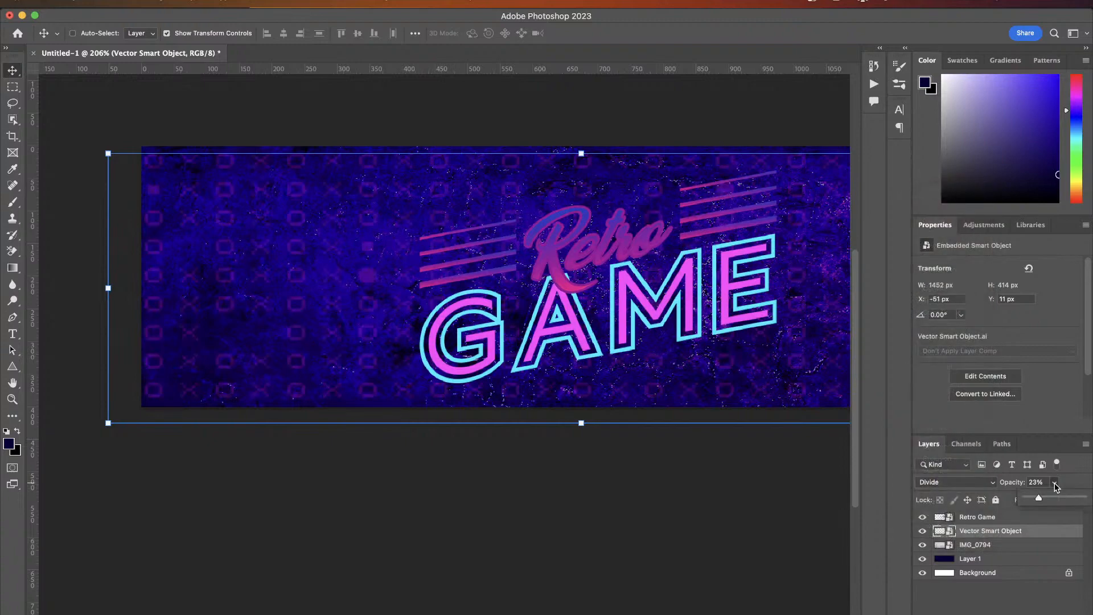
left_click_drag(1056, 497, 1085, 498)
- Switch the pattern layer's blend mode to Normal and set its opacity to 82%
left_click(933, 483)
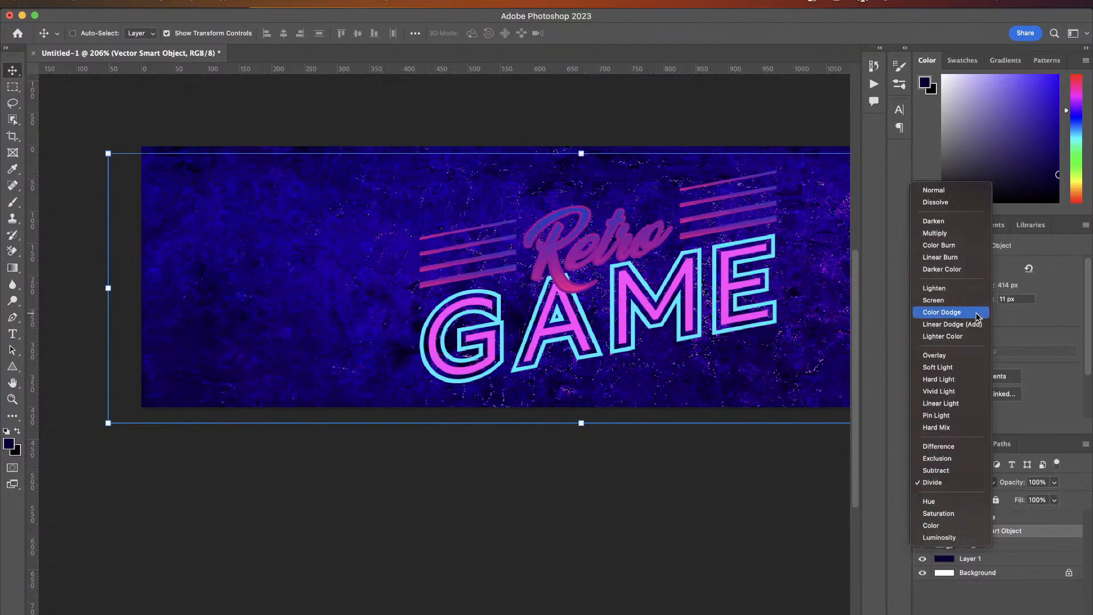
left_click(966, 190)
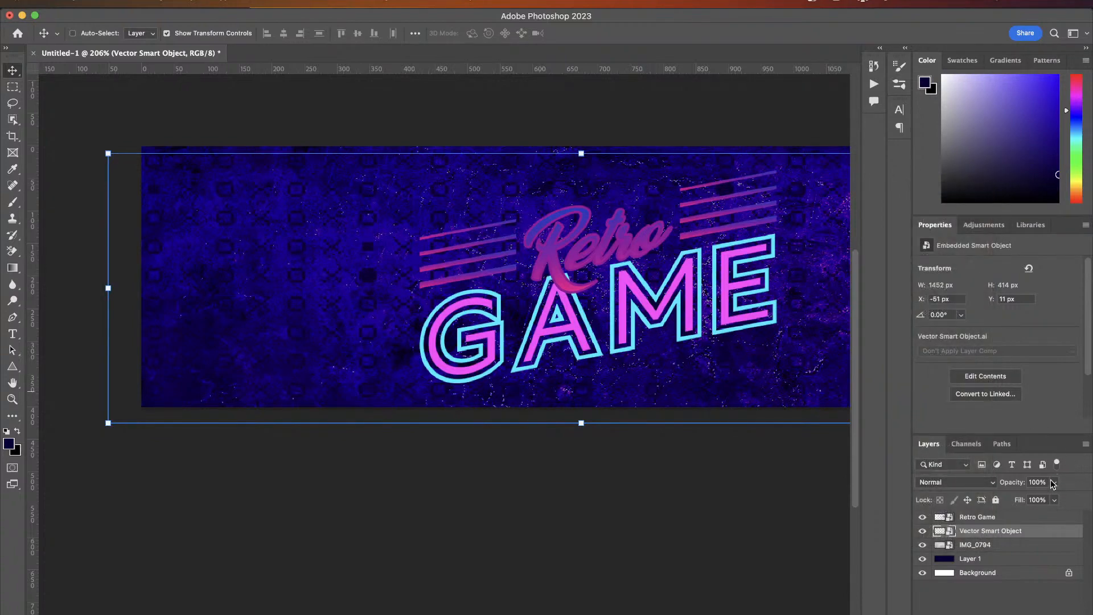
left_click_drag(1053, 483, 1033, 499)
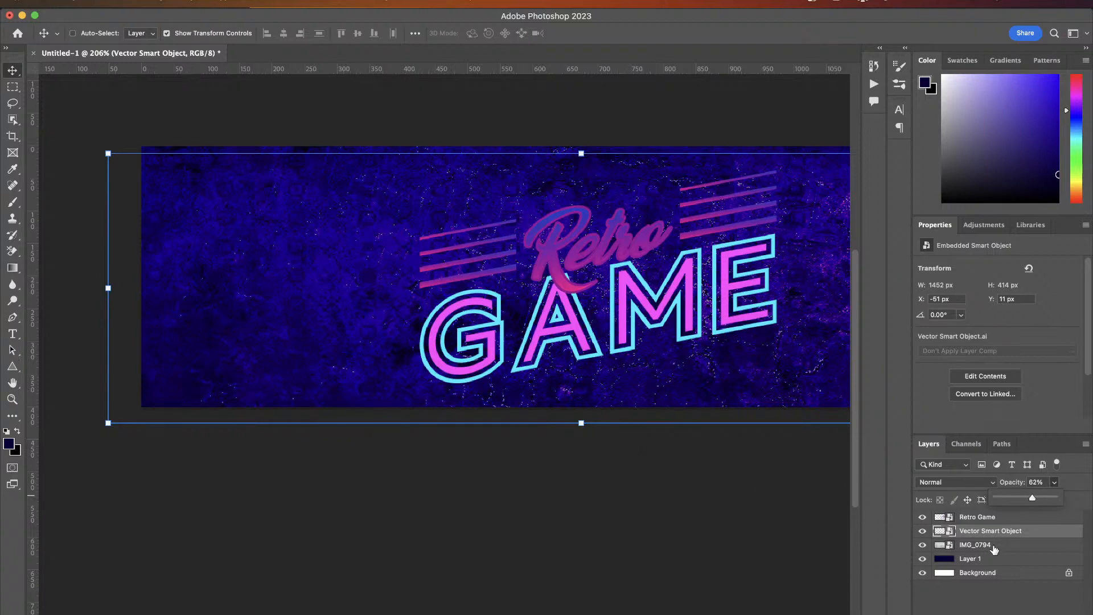
- Zoom and pan across the banner to inspect how the pattern, texture and design combine
left_click(986, 573)
scroll(471, 300, "up", 5)
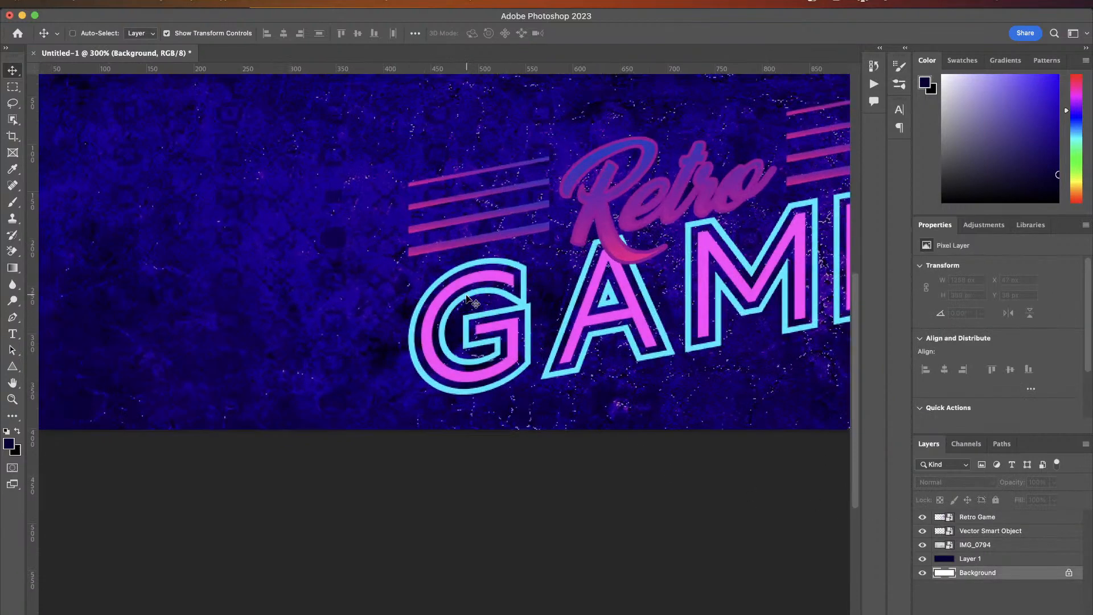
scroll(466, 304, "down", 3)
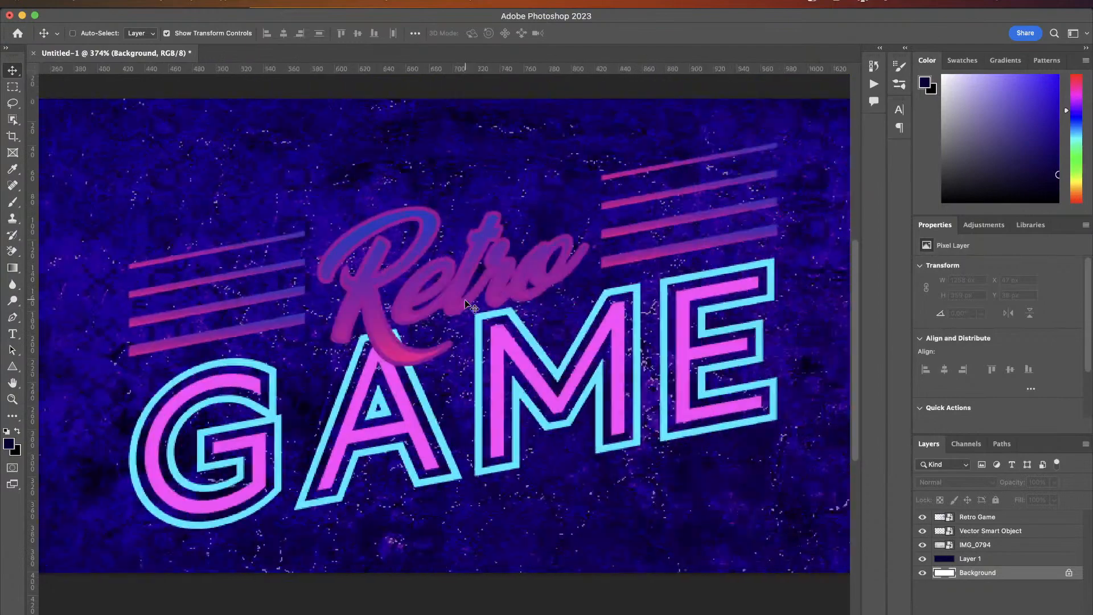
scroll(461, 307, "down", 4)
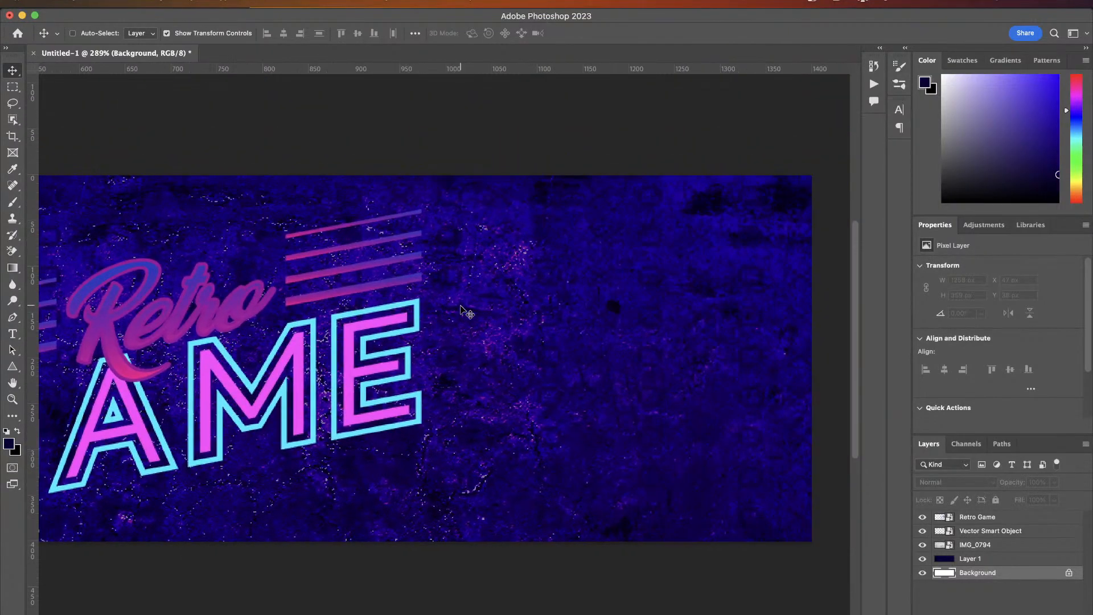
scroll(467, 312, "left", 5)
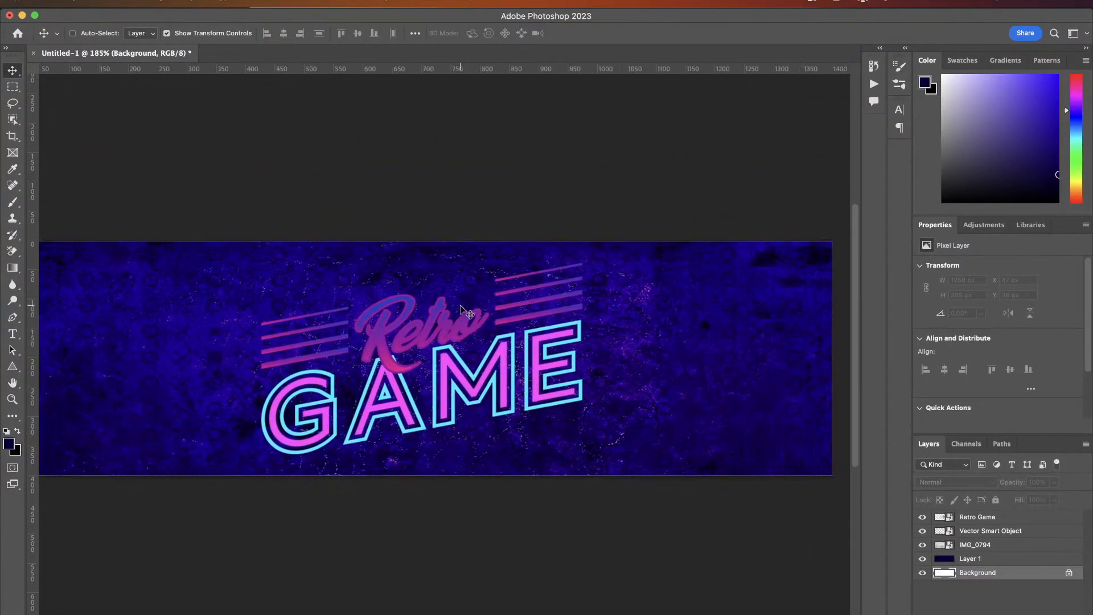
scroll(463, 311, "down", 3)
scroll(462, 310, "left", 1)
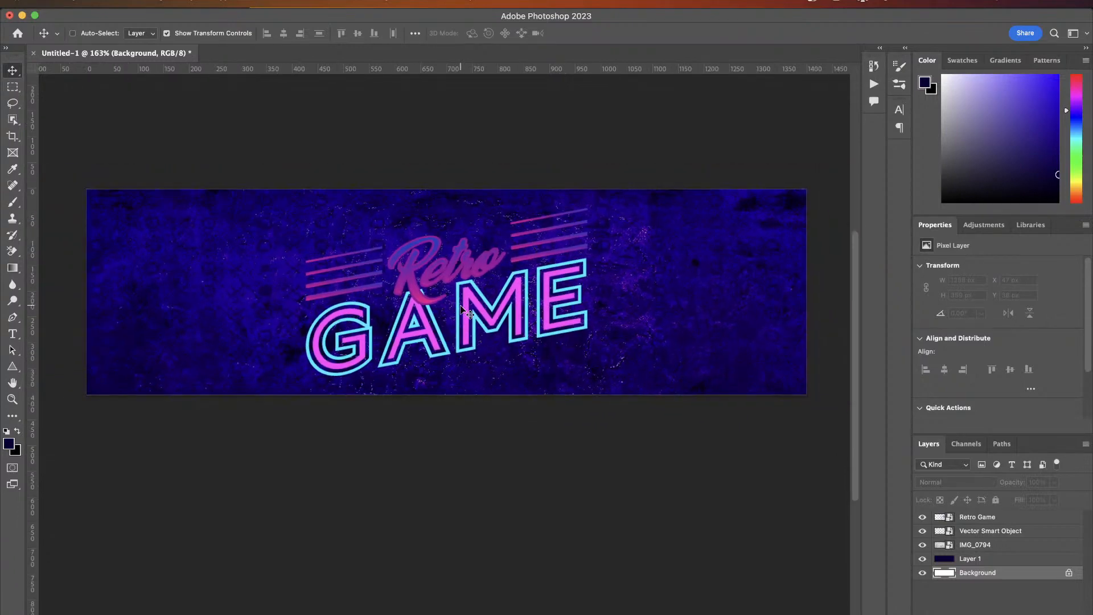
- Pick the Gradient tool with white as foreground colour and add a new layer above the pattern layer
key("g")
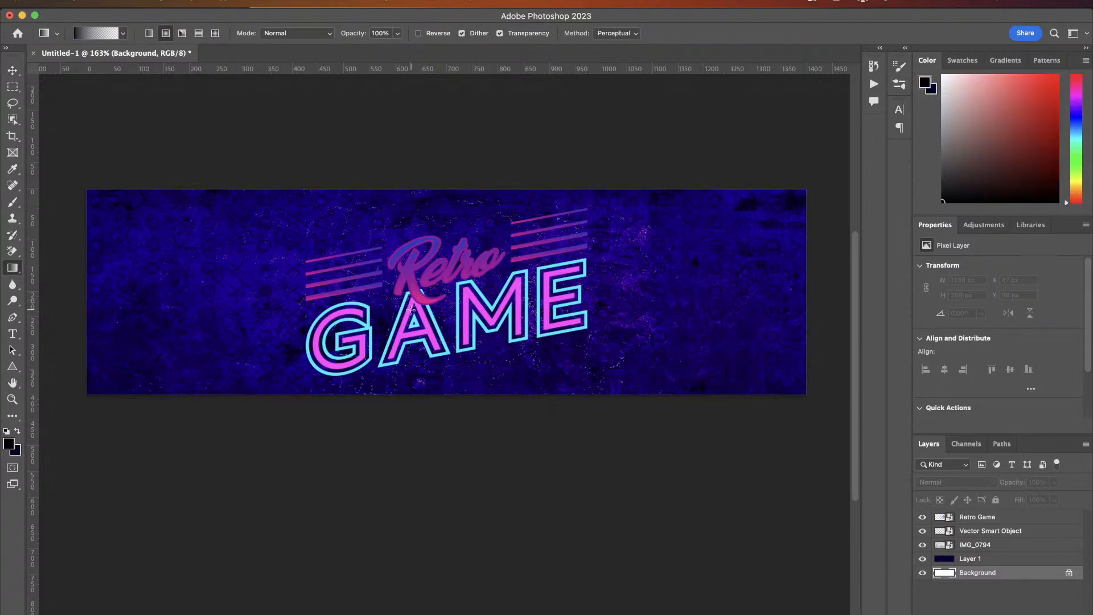
key("d")
key("x")
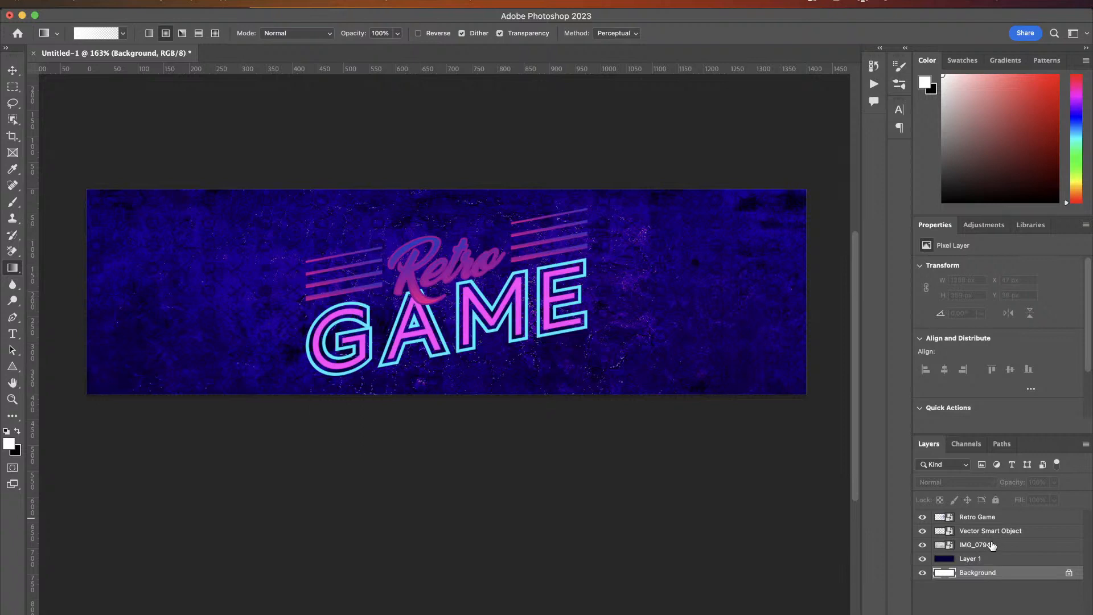
left_click(989, 532)
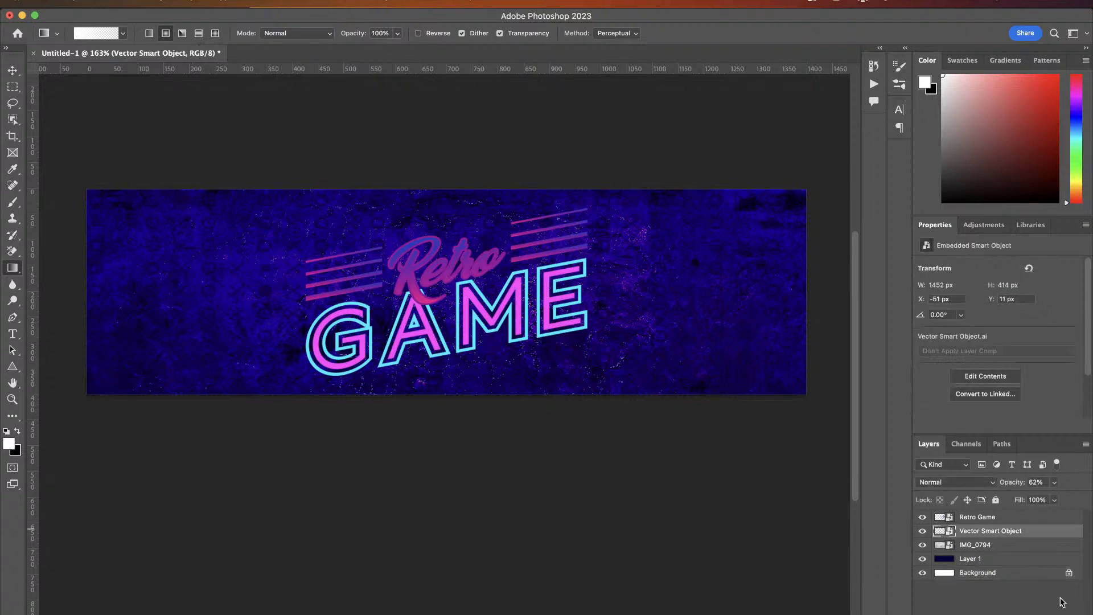
key("super+shift+alt+n")
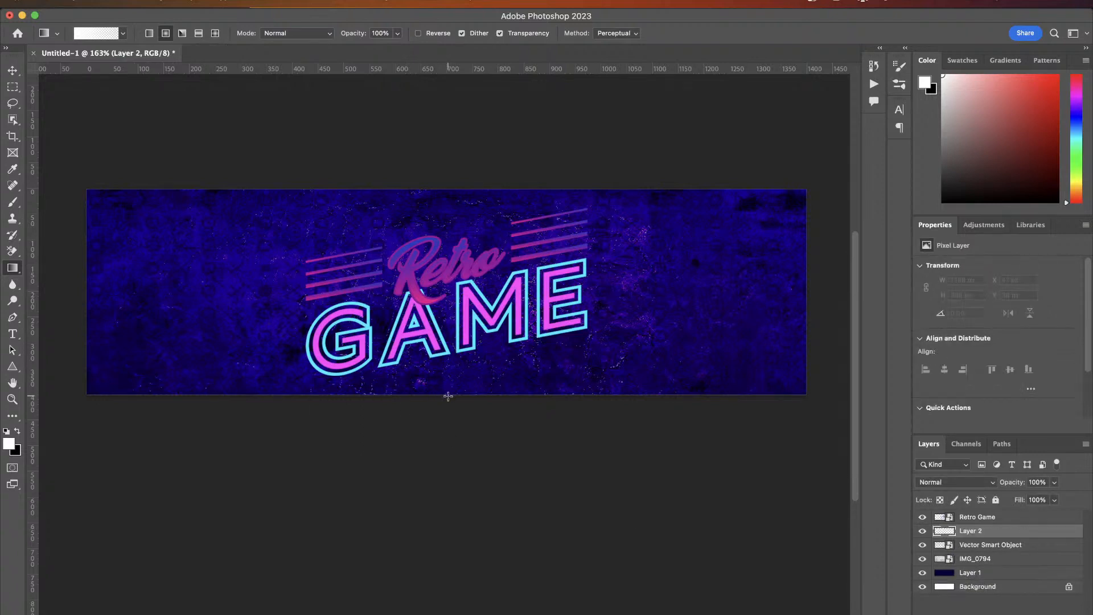
- Draw a linear white gradient rising from the banner's bottom edge on the new layer
left_click_drag(448, 396, 452, 254)
key("super+z")
left_click(149, 33)
mouse_move(454, 398)
left_mouse_down()
mouse_move(445, 396)
mouse_move(454, 256)
left_mouse_up()
key("super+z")
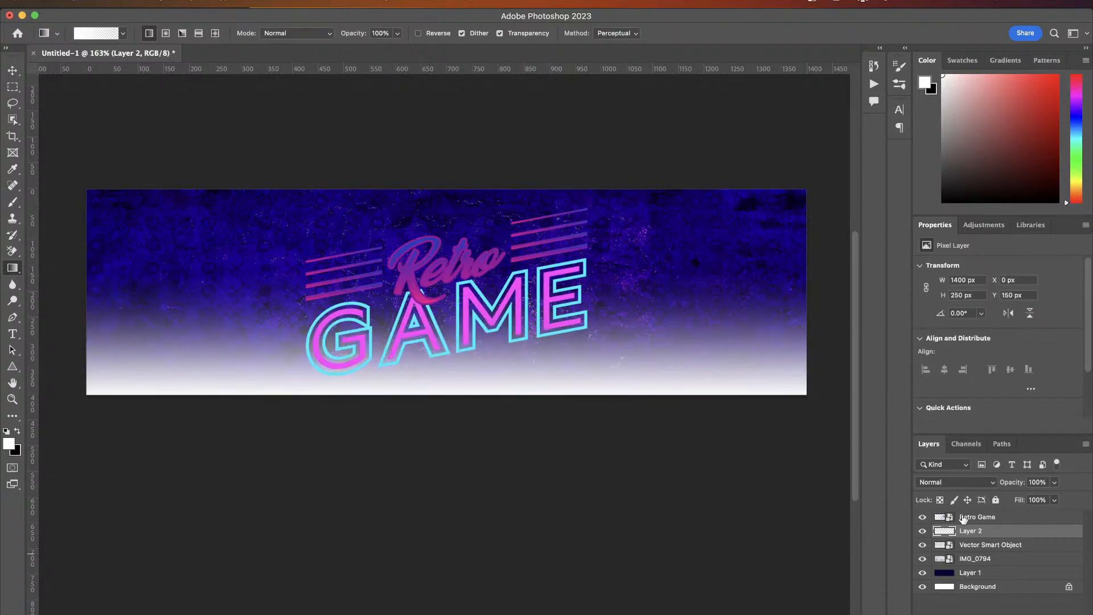
- Set the gradient layer's blend mode to Hue and stretch it upward to cover the full 400 px height
left_click(949, 483)
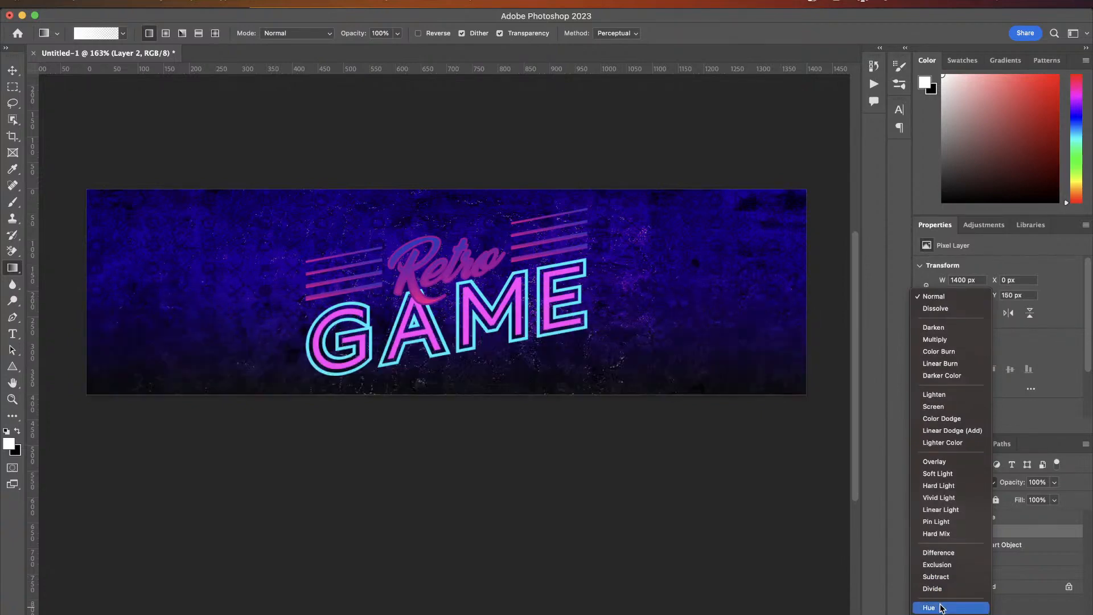
left_click(940, 608)
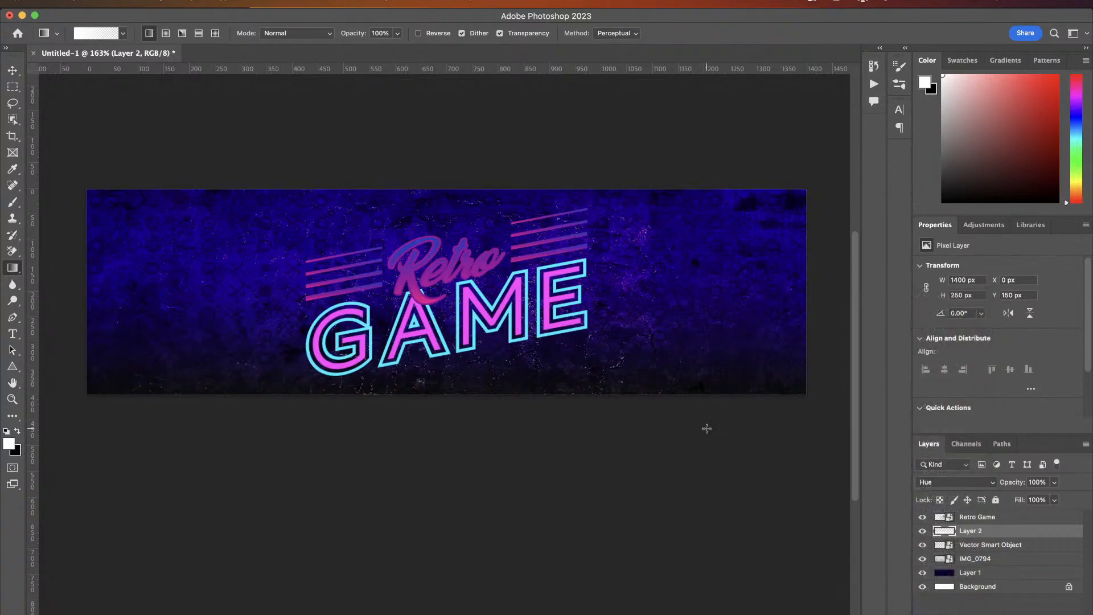
key("v")
left_click_drag(446, 266, 449, 189)
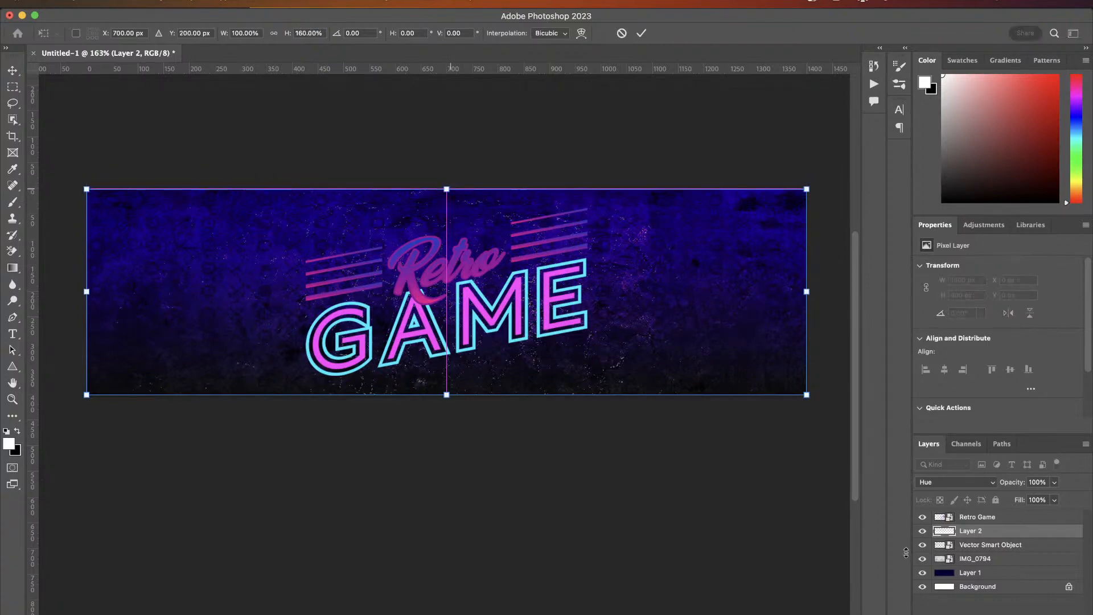
key("Return")
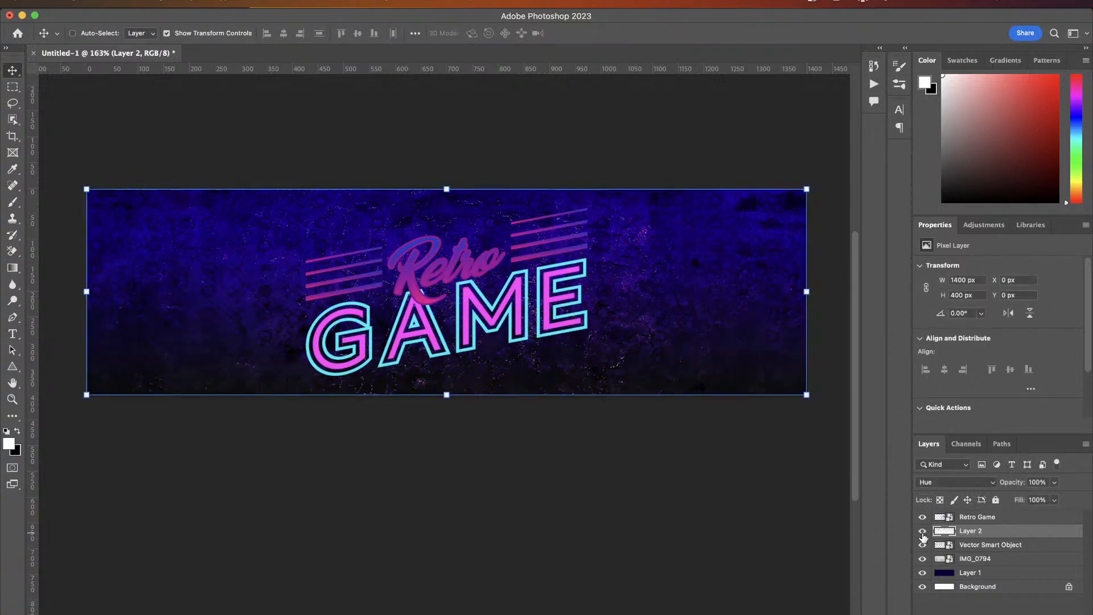
- Export the banner for web as JPEG, creating a new folder named retro shop on the 2TB External SDD drive
scroll(581, 381, "up", 2)
scroll(581, 381, "up", 1)
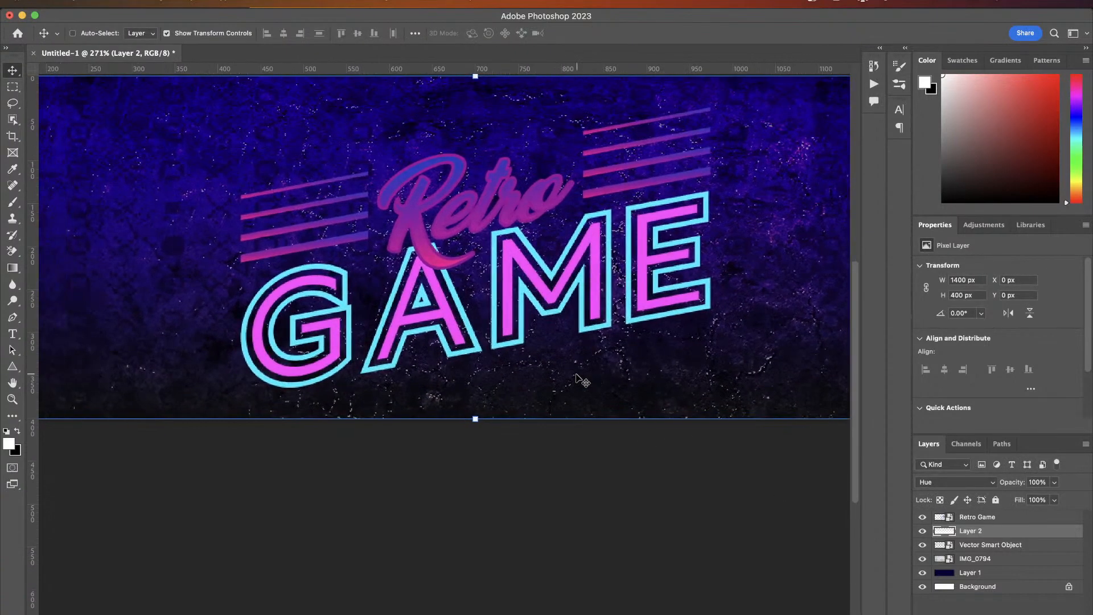
scroll(580, 381, "down", 3)
scroll(580, 382, "up", 3)
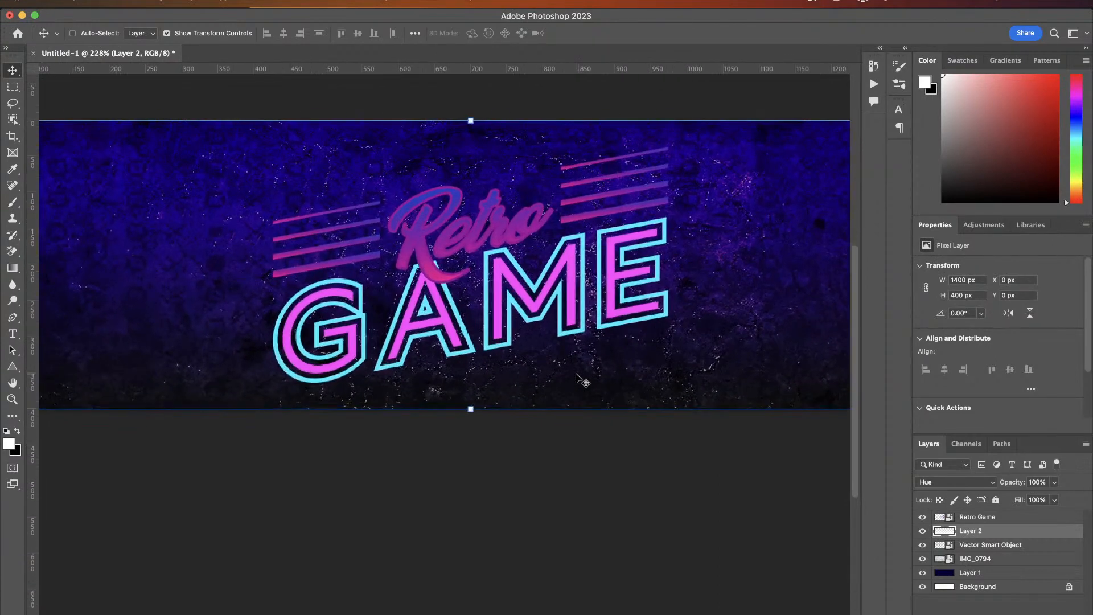
scroll(580, 380, "down", 2)
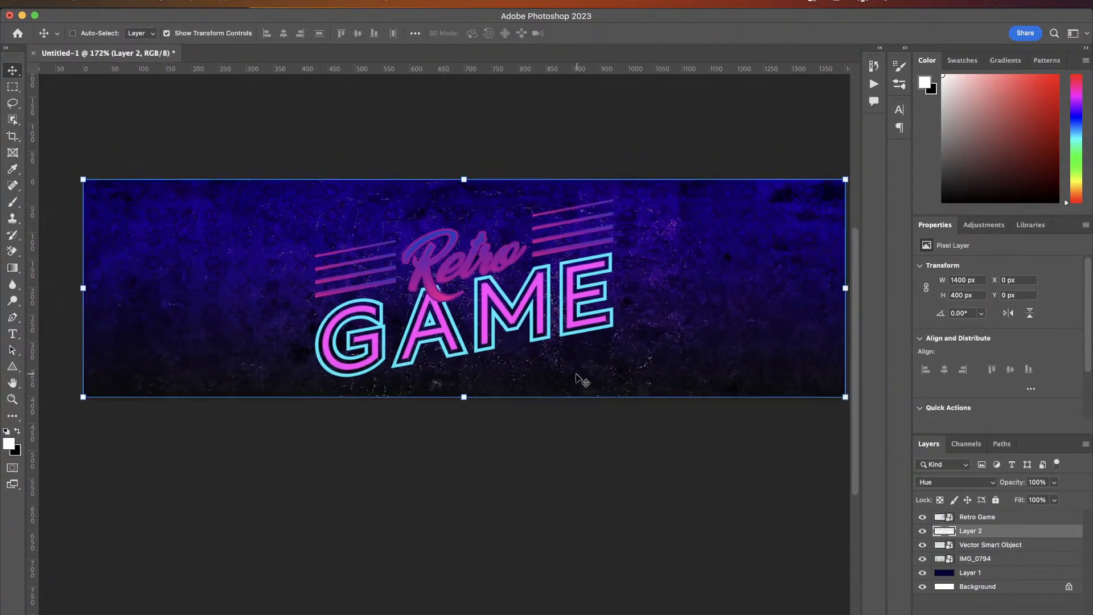
scroll(580, 381, "down", 1)
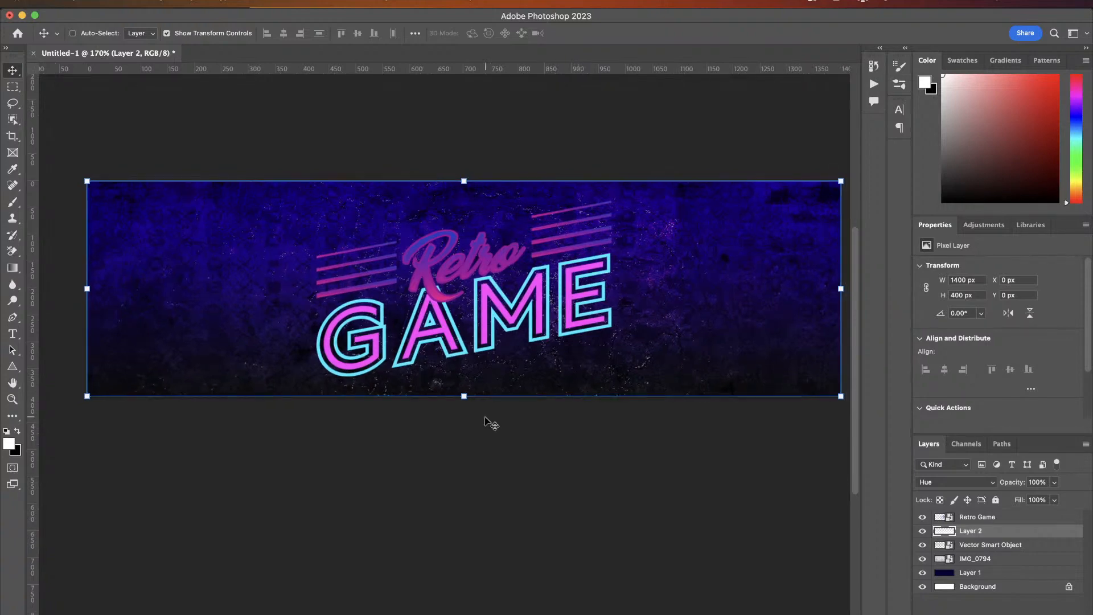
key("alt+shift+super+s")
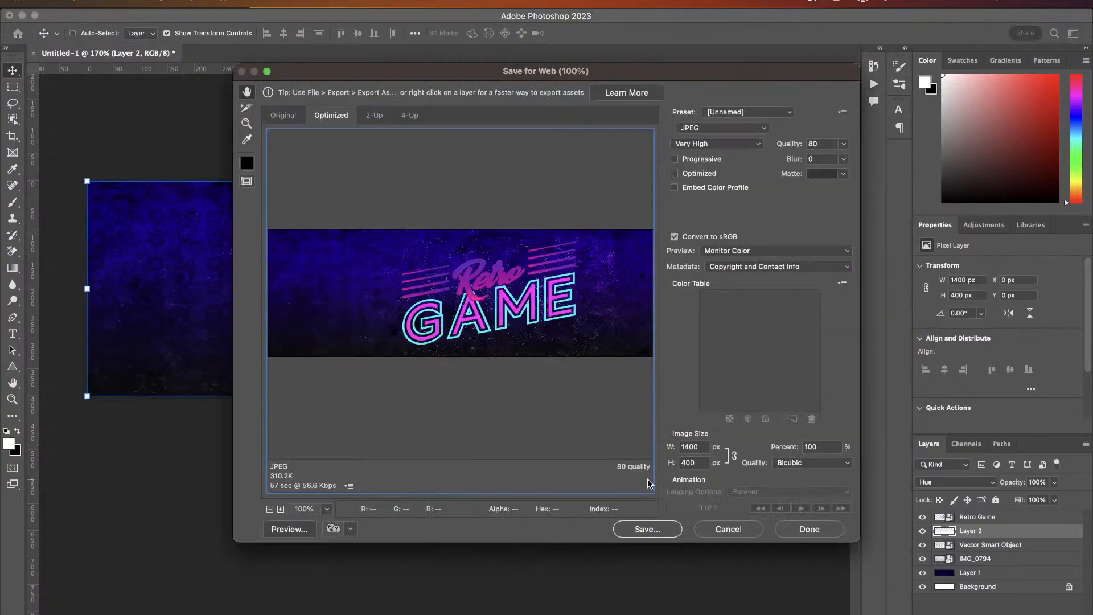
left_click(639, 531)
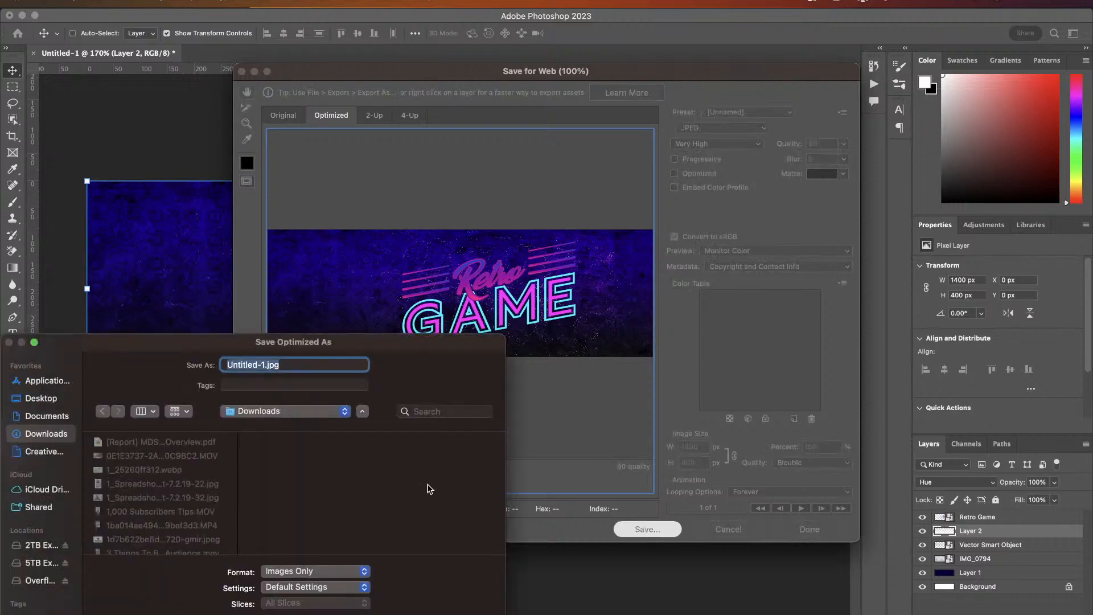
left_click(34, 543)
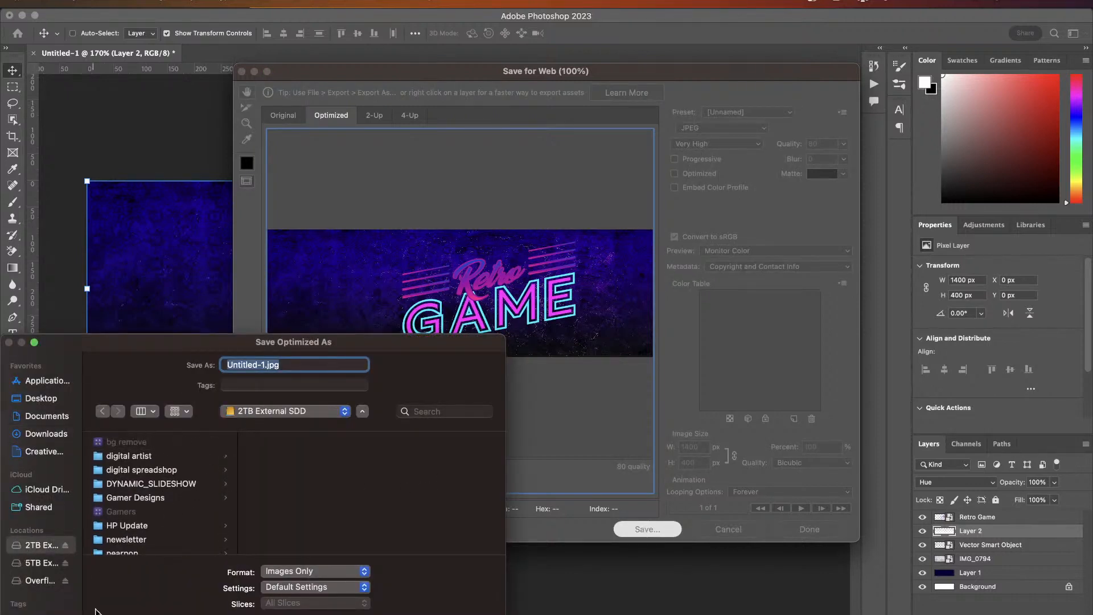
key("super+shift+n")
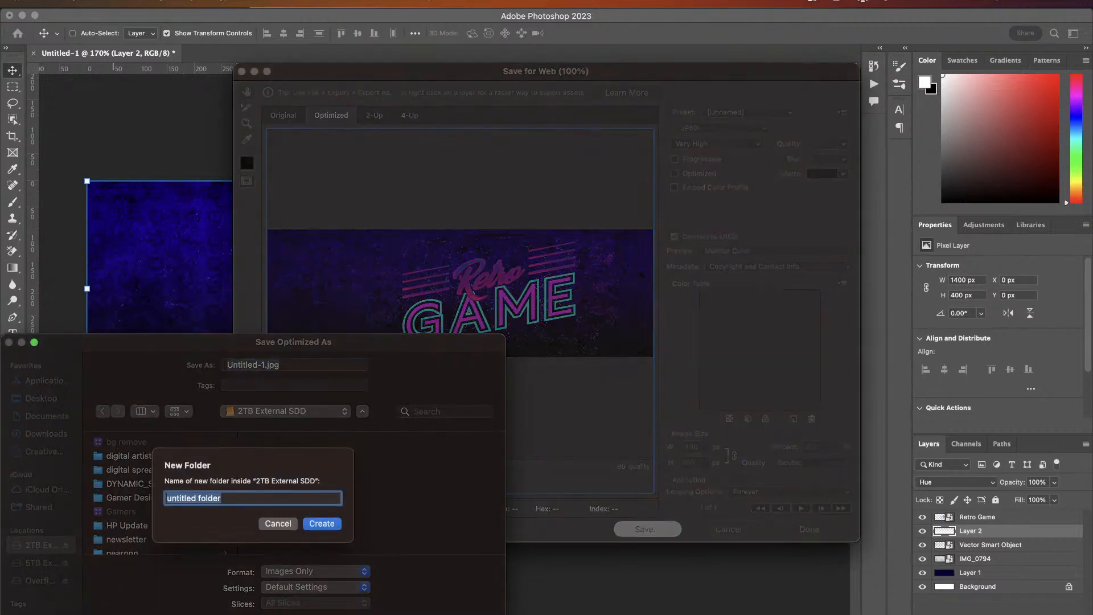
type("retro shop")
left_click(325, 523)
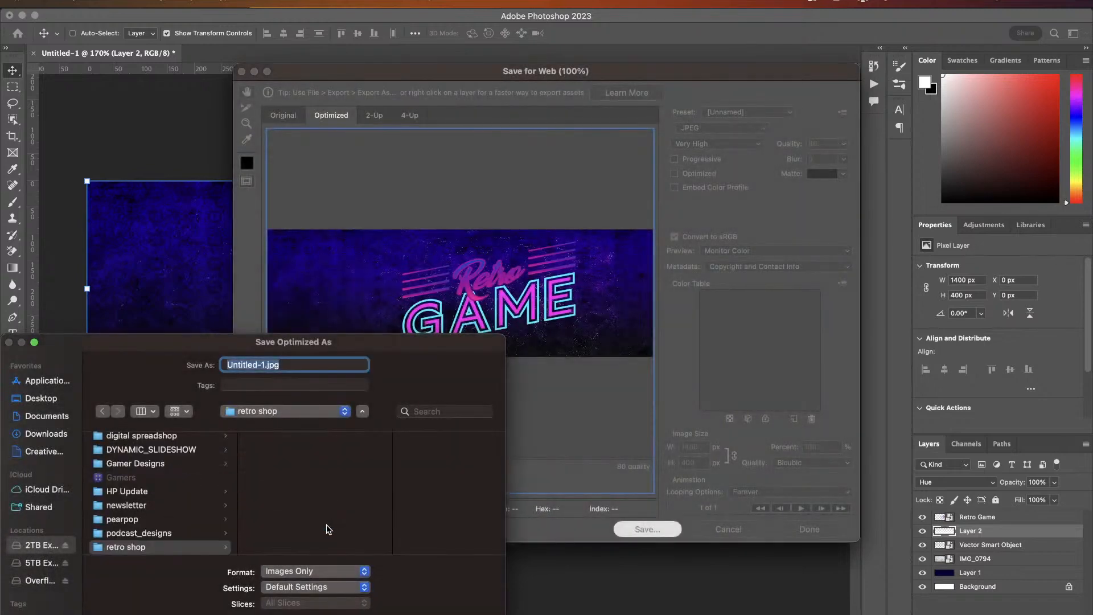
- Name the file teaser and save it in the retro shop folder
left_click(265, 364)
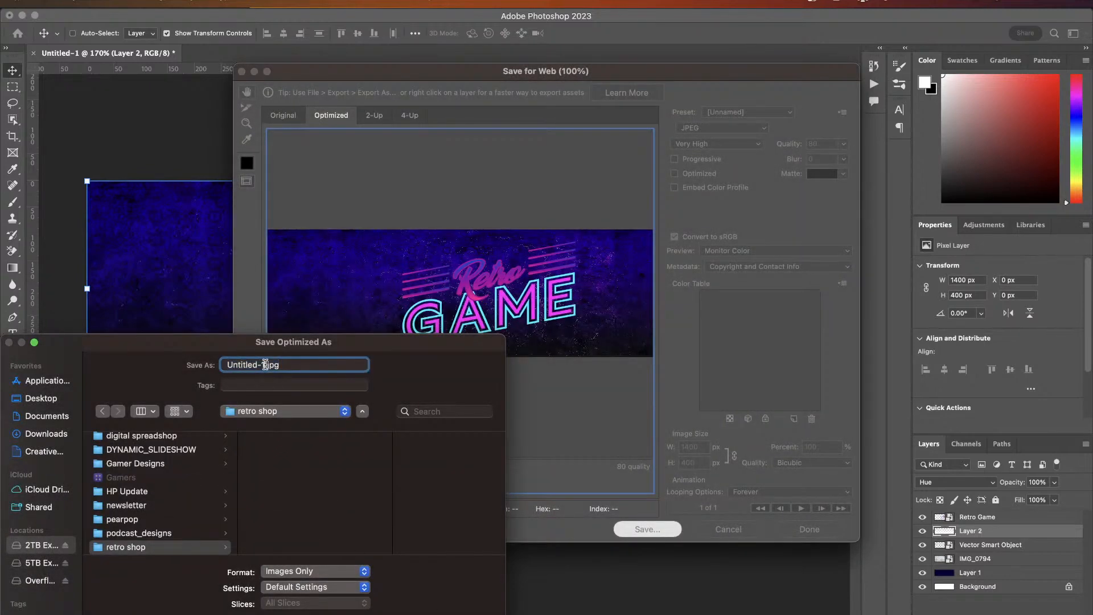
left_click_drag(266, 365, 206, 364)
type("teaser")
key("Return")
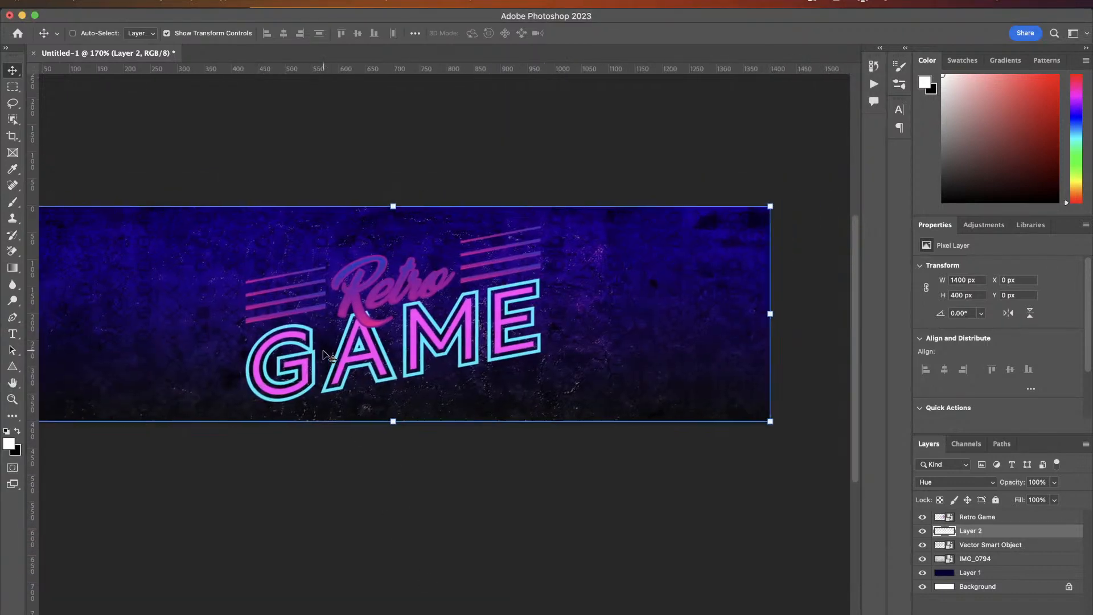
- Create a new 380 x 68 px document from the Spreadshop Shop Logo preset
left_click(99, 1)
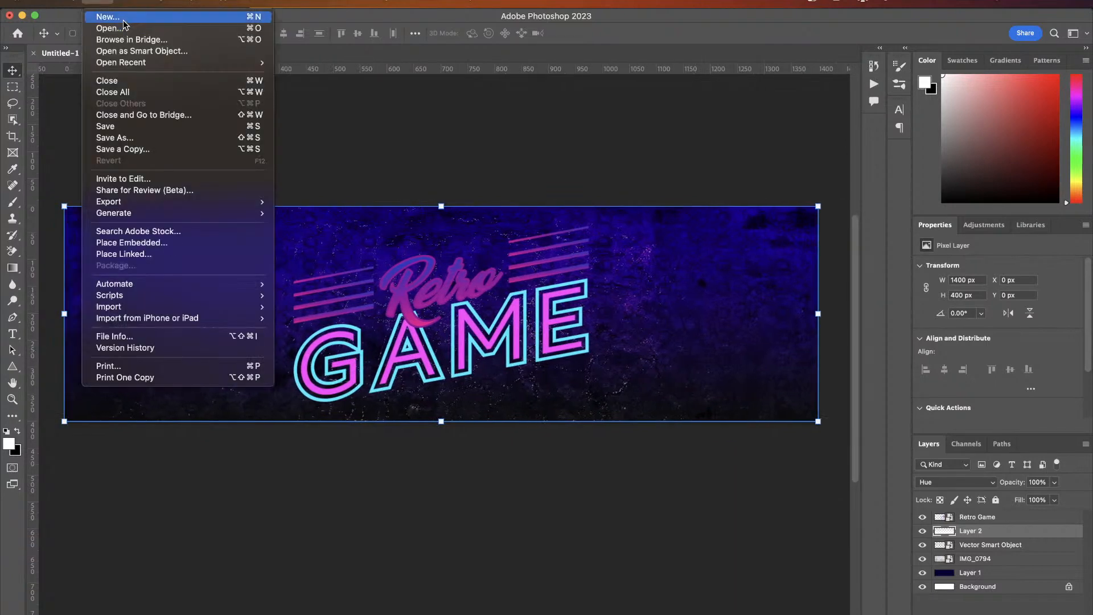
left_click(108, 17)
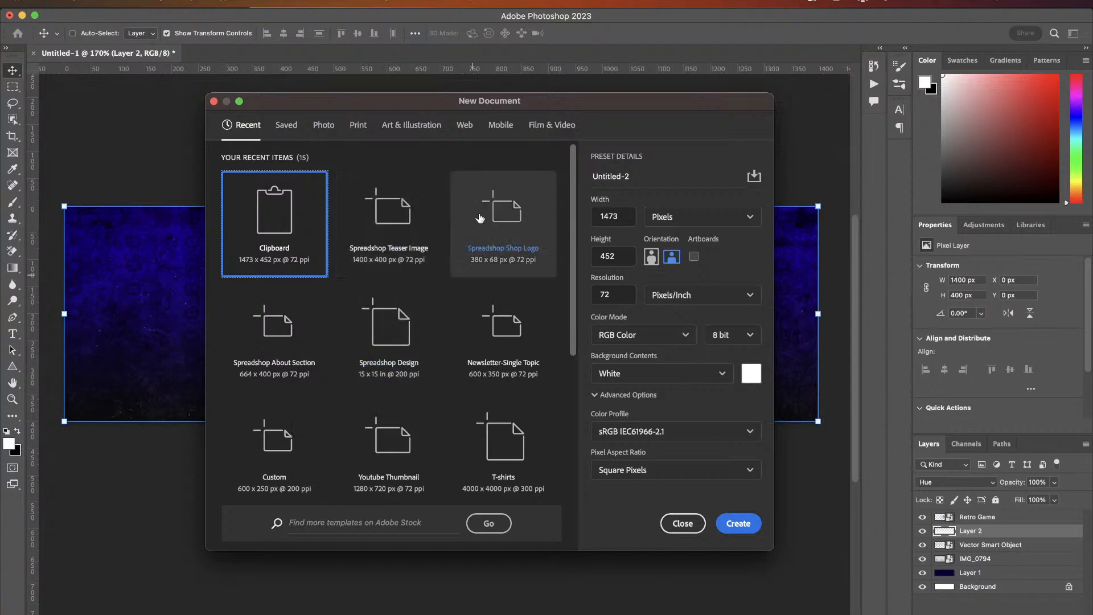
left_click(501, 211)
left_click(738, 523)
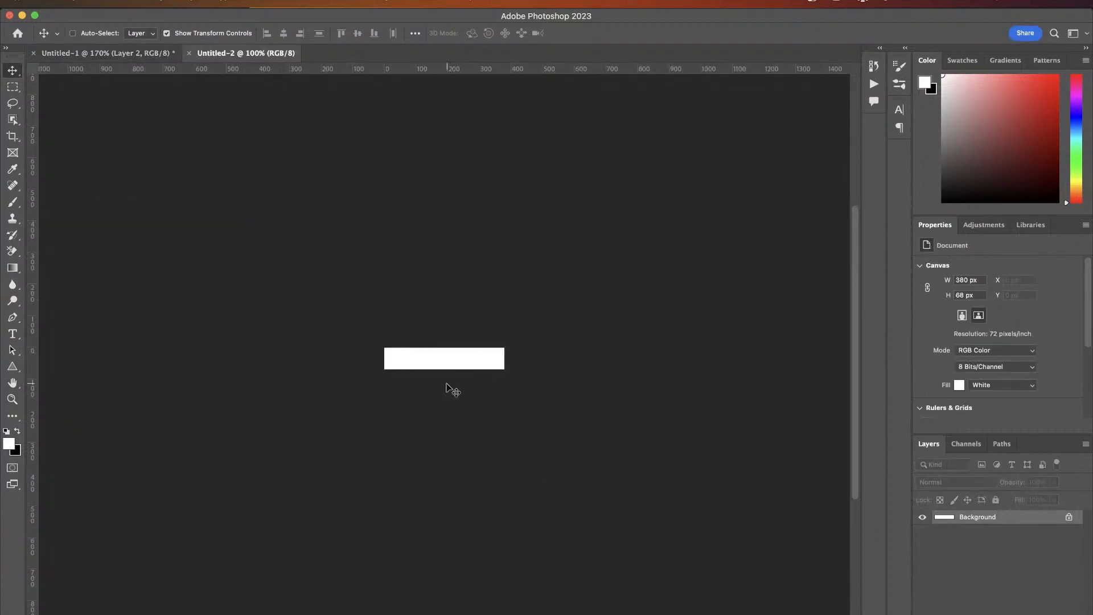
- Place Retro Game.png from the Gamer Designs folder into the logo and move it to the canvas's left end
scroll(449, 366, "up", 5)
scroll(447, 364, "up", 3)
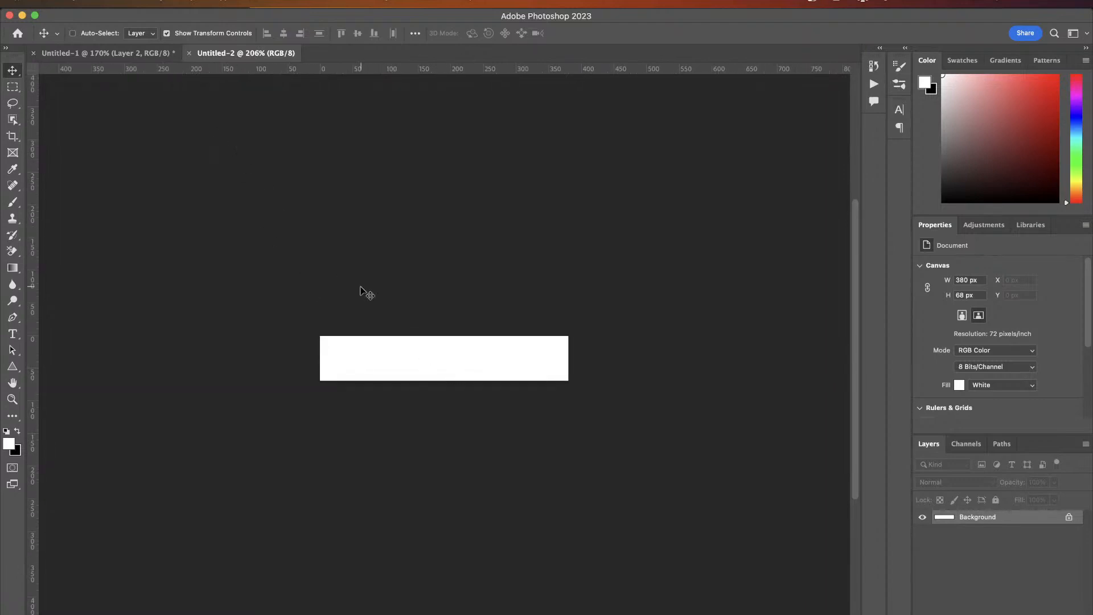
left_click(77, 614)
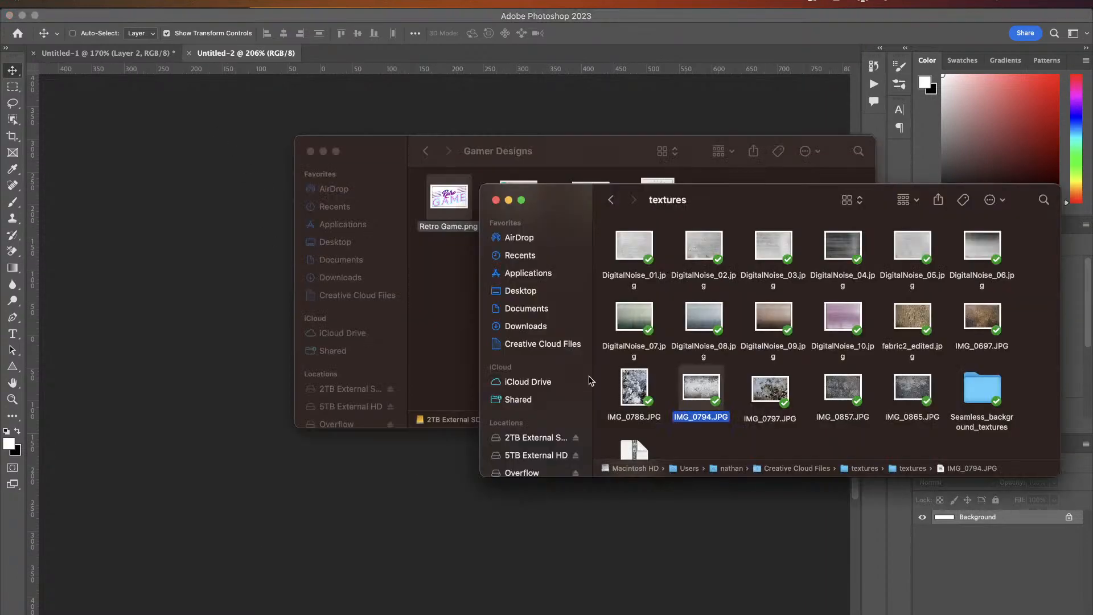
left_click(443, 317)
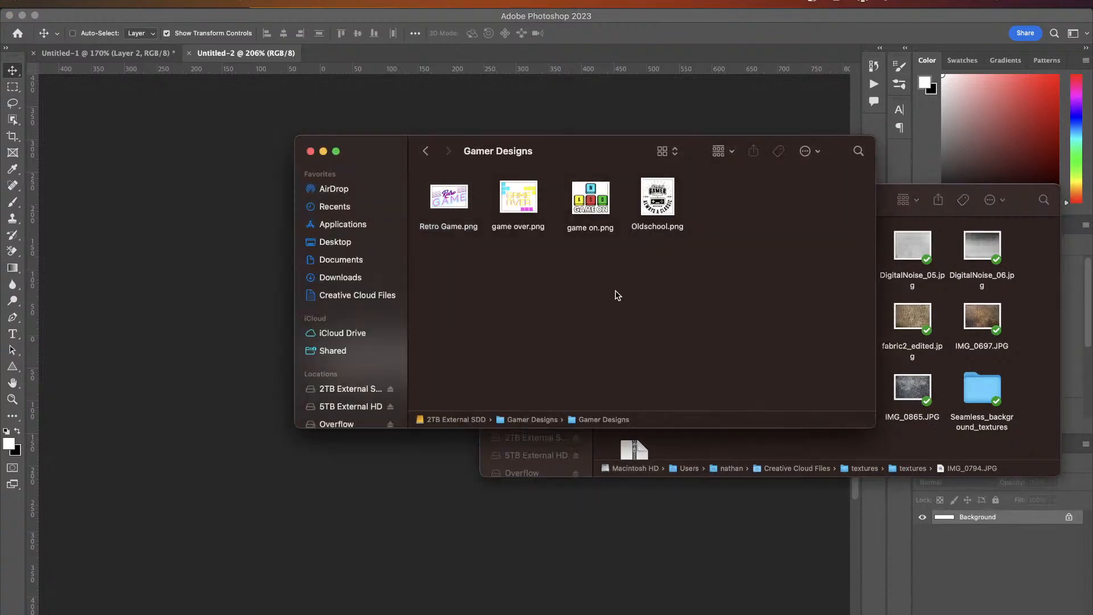
left_click_drag(450, 198, 201, 307)
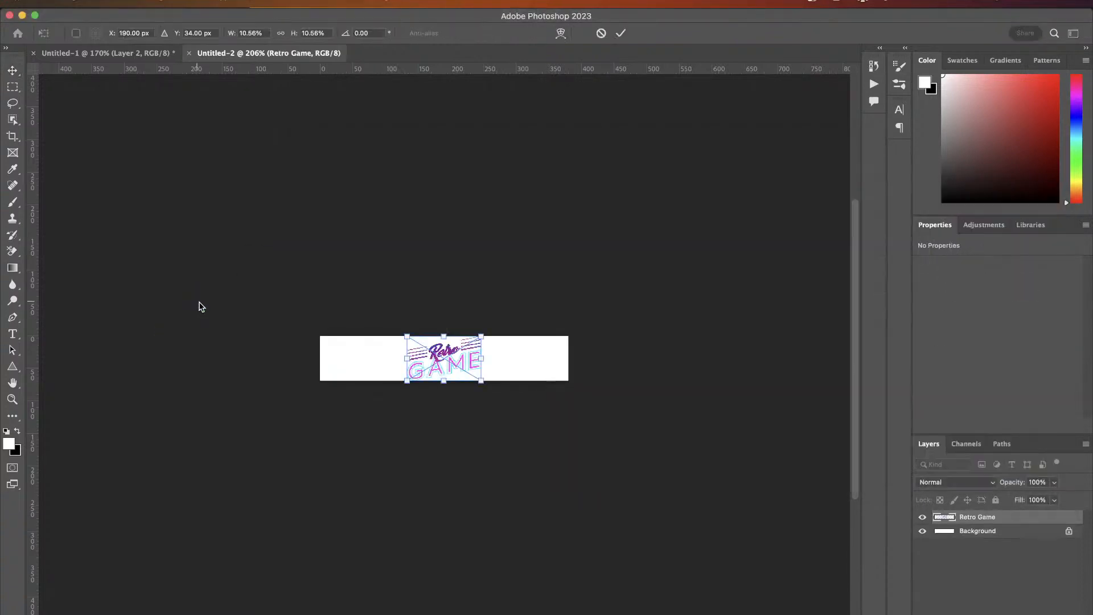
scroll(442, 361, "up", 5)
left_click_drag(442, 361, 310, 365)
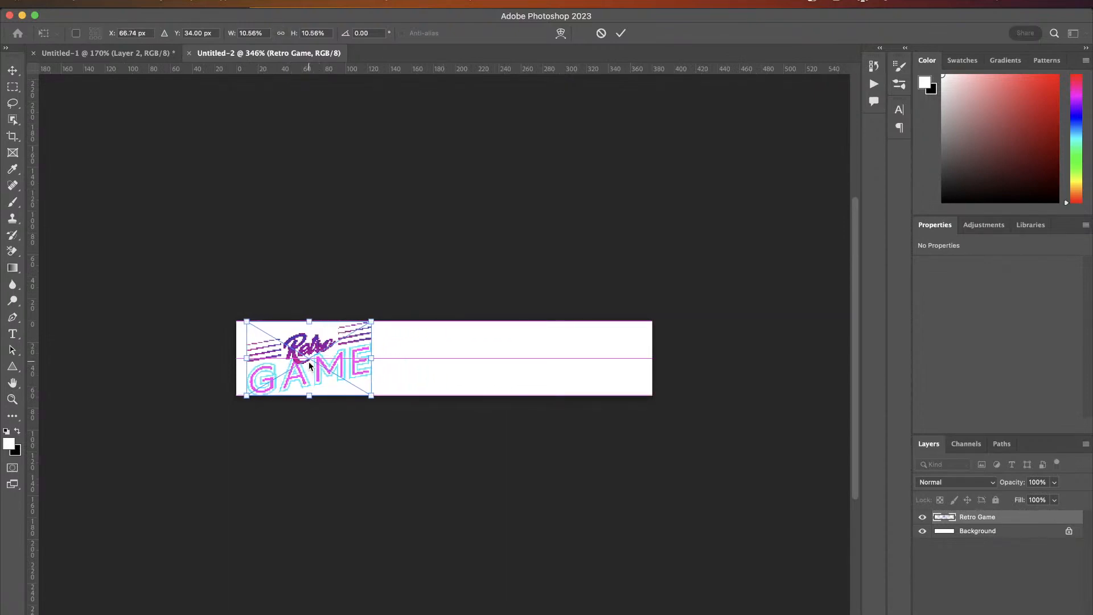
left_click(620, 33)
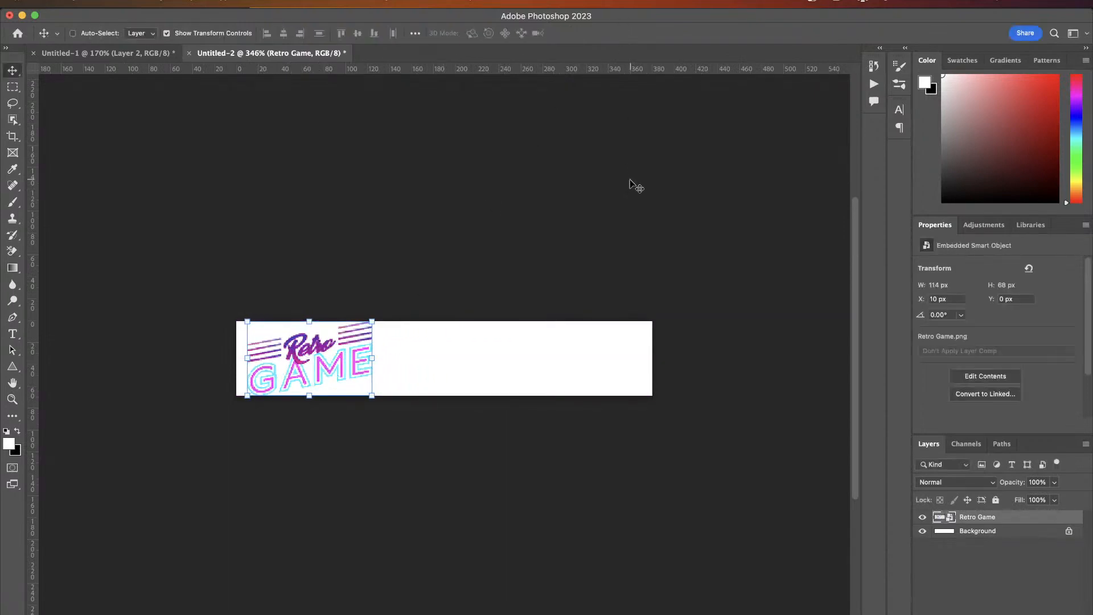
- Export the logo for web as JPEG, naming the file logo in the retro shop folder
key("super+alt+shift+s")
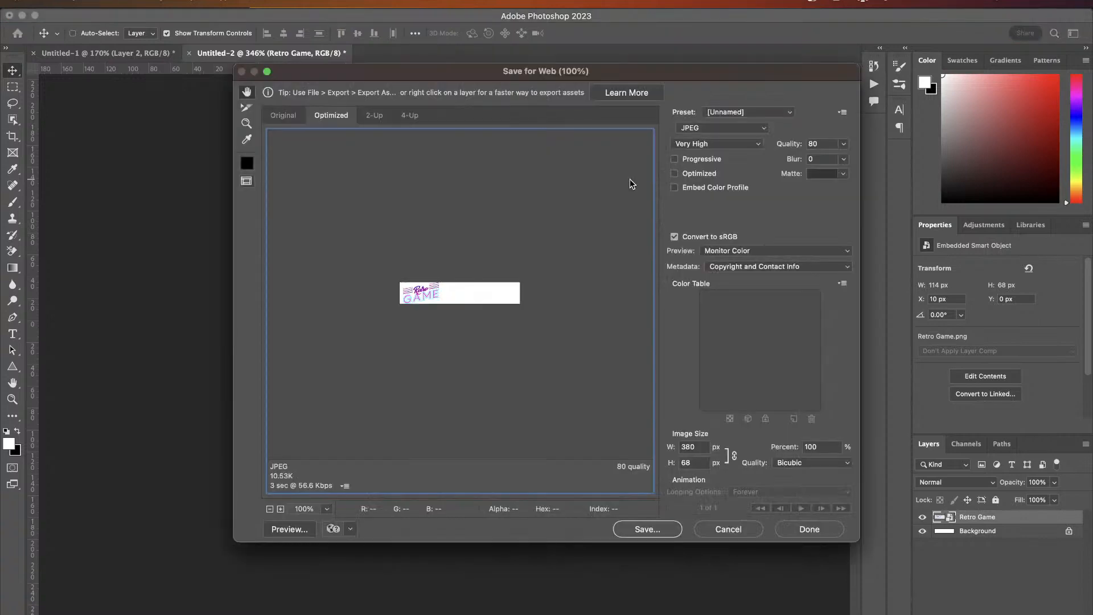
left_click(649, 529)
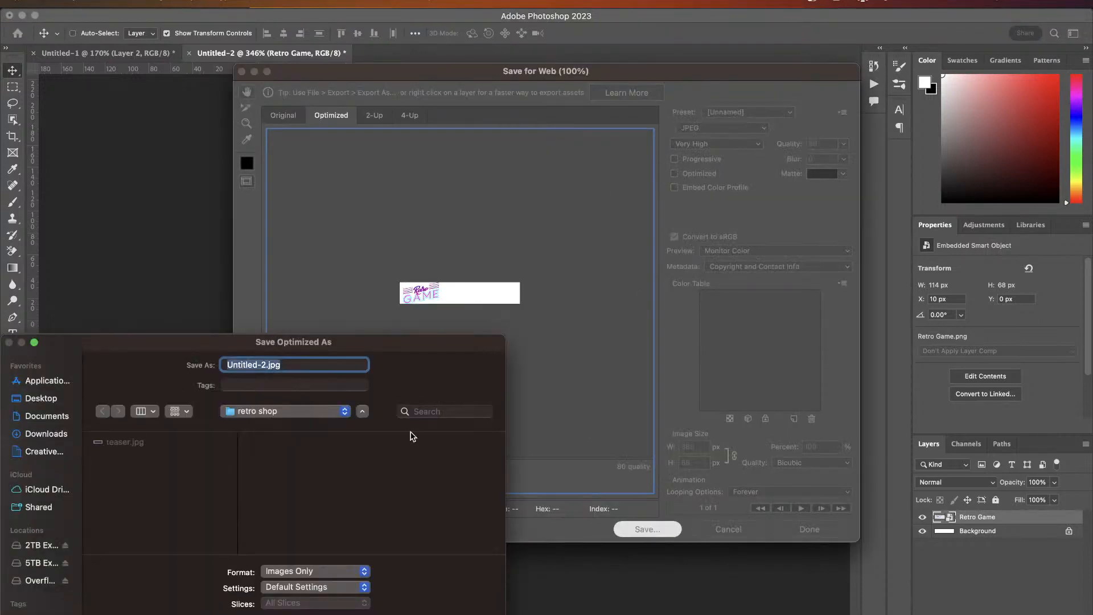
left_click(267, 365)
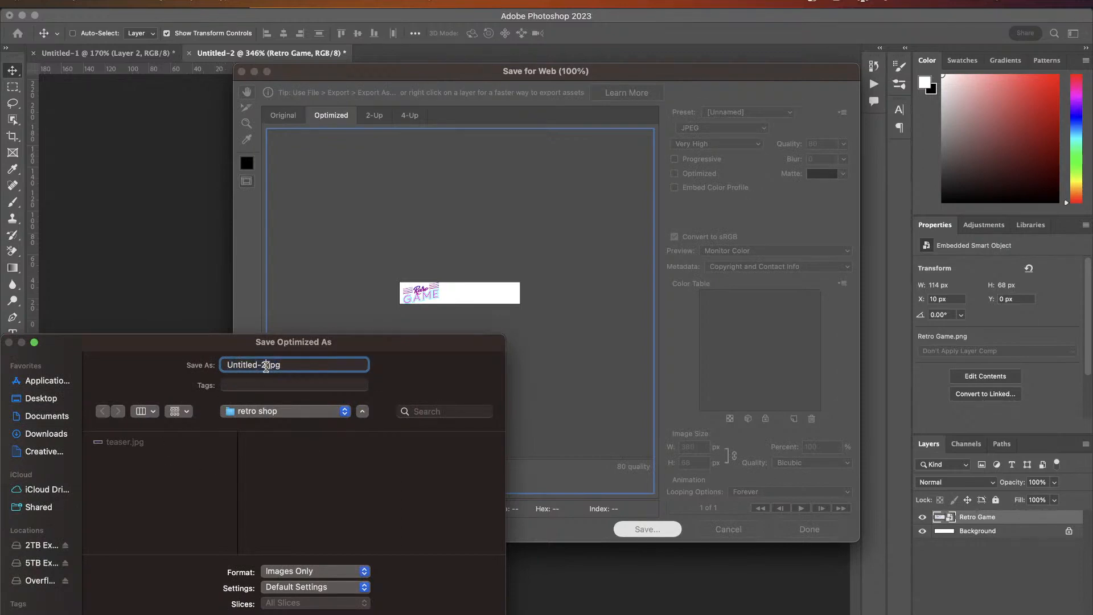
left_click_drag(266, 365, 143, 364)
type("logo")
key("Return")
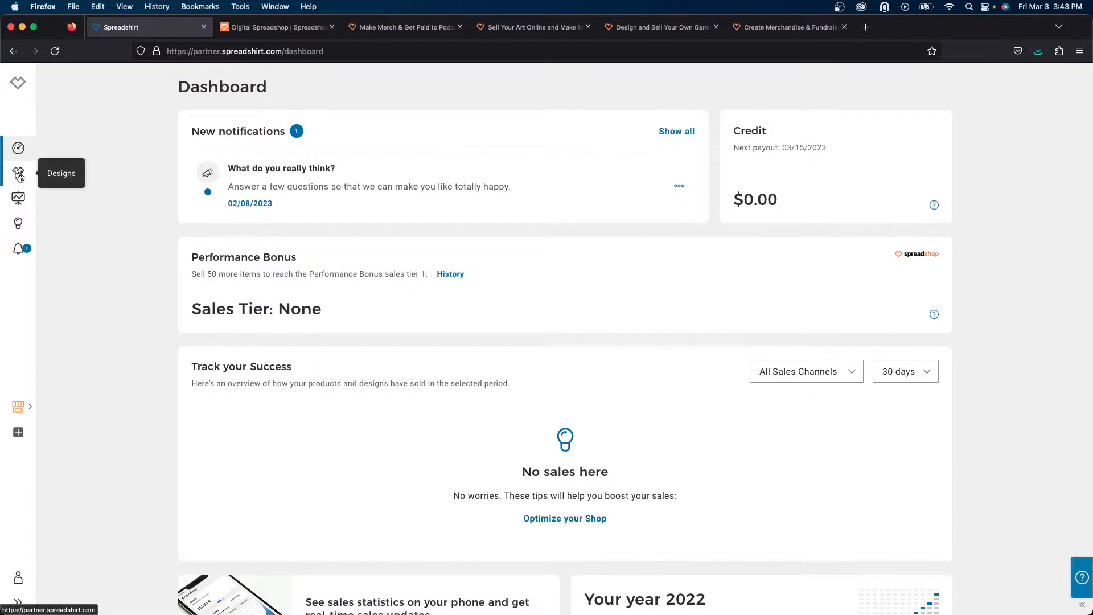
- In the Spreadshirt partner area, open Designs and upload the Retro Game design file from Finder
left_click(18, 173)
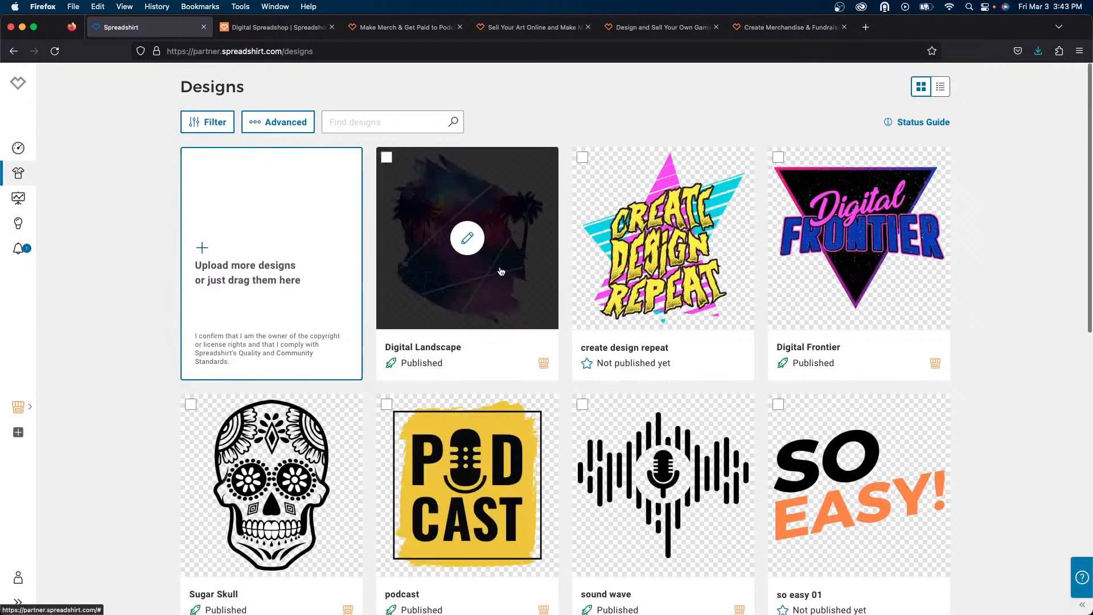
scroll(293, 312, "down", 3)
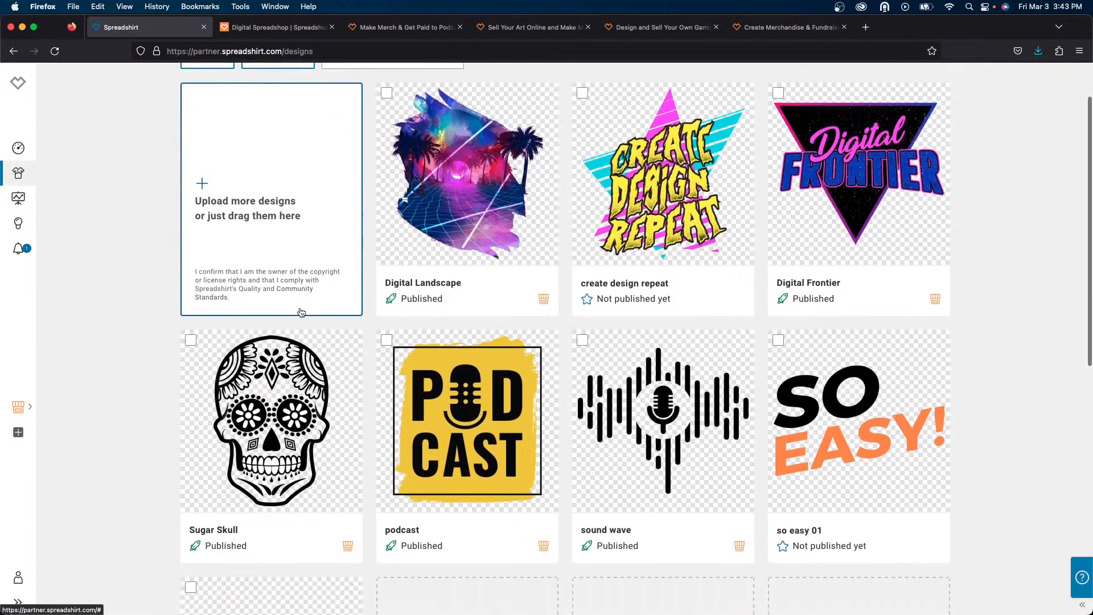
scroll(301, 313, "up", 3)
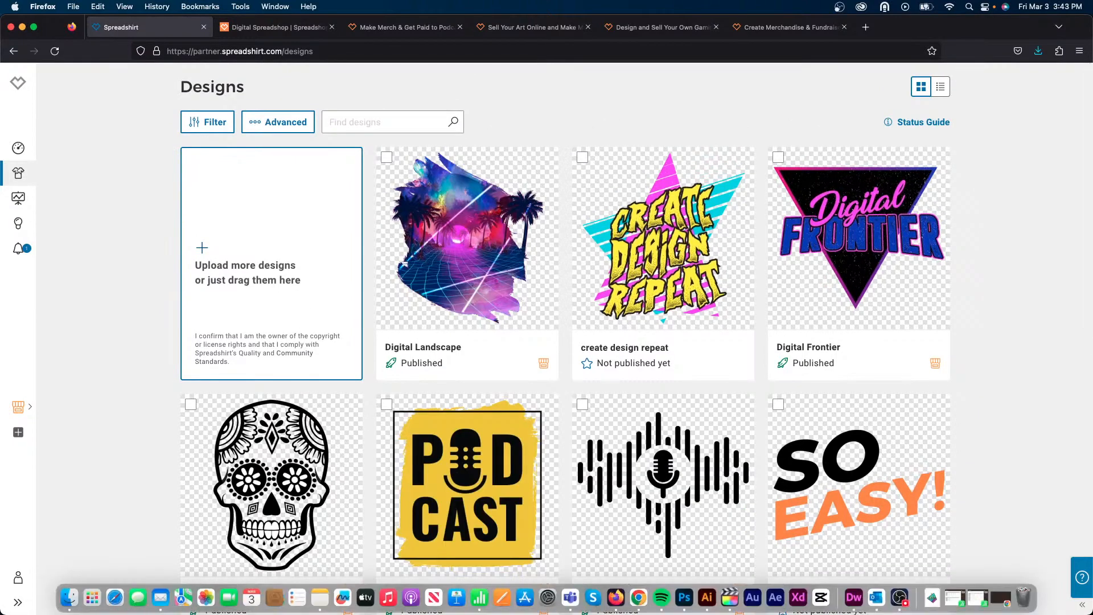
key("super+Tab")
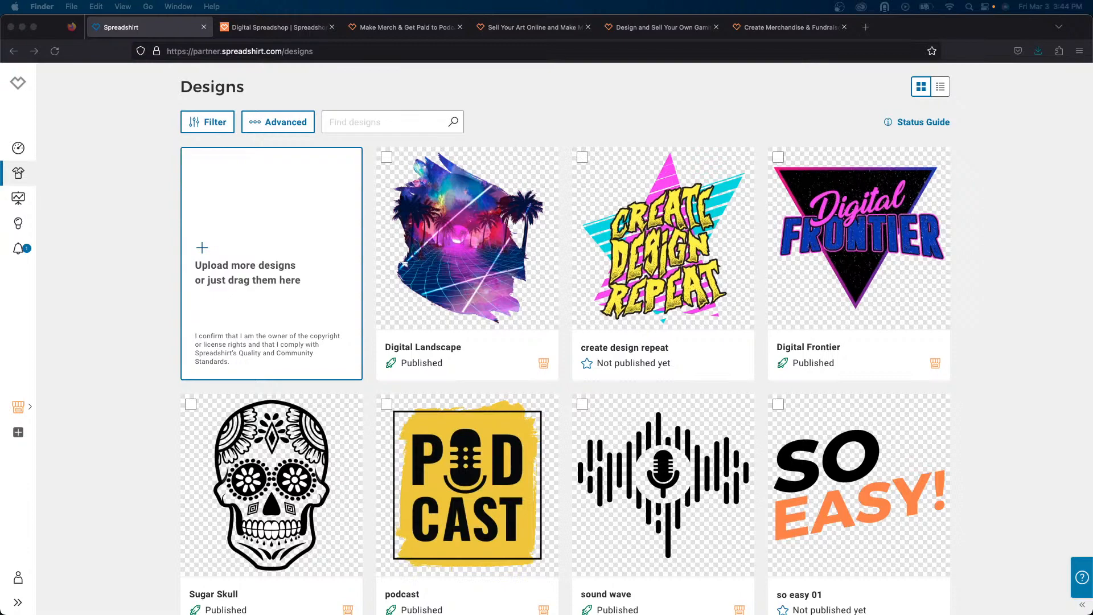
left_click_drag(1081, 611, 443, 351)
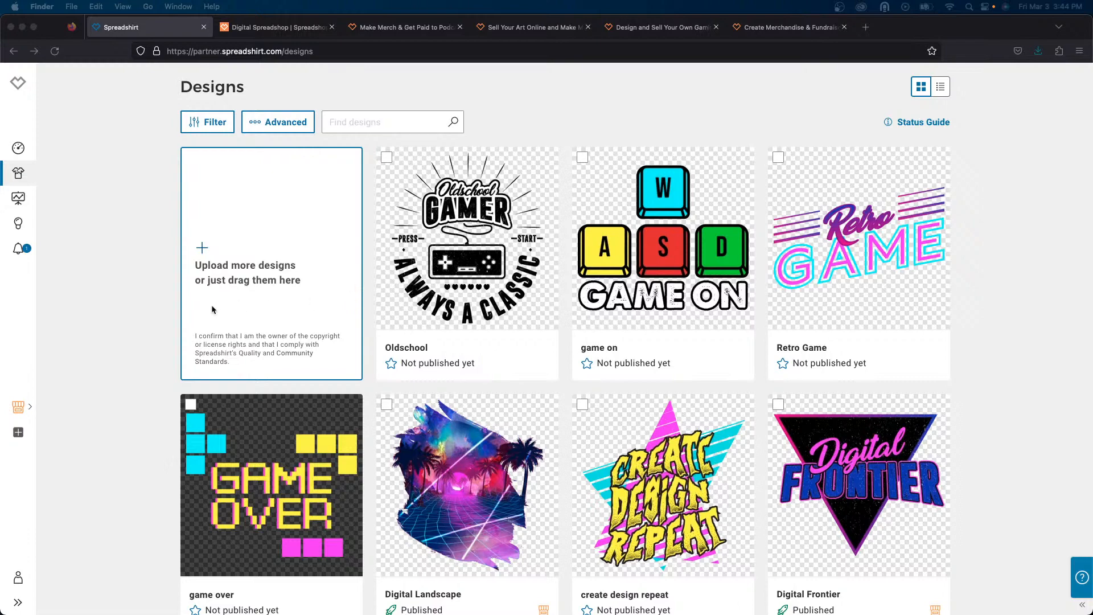
scroll(212, 309, "down", 1)
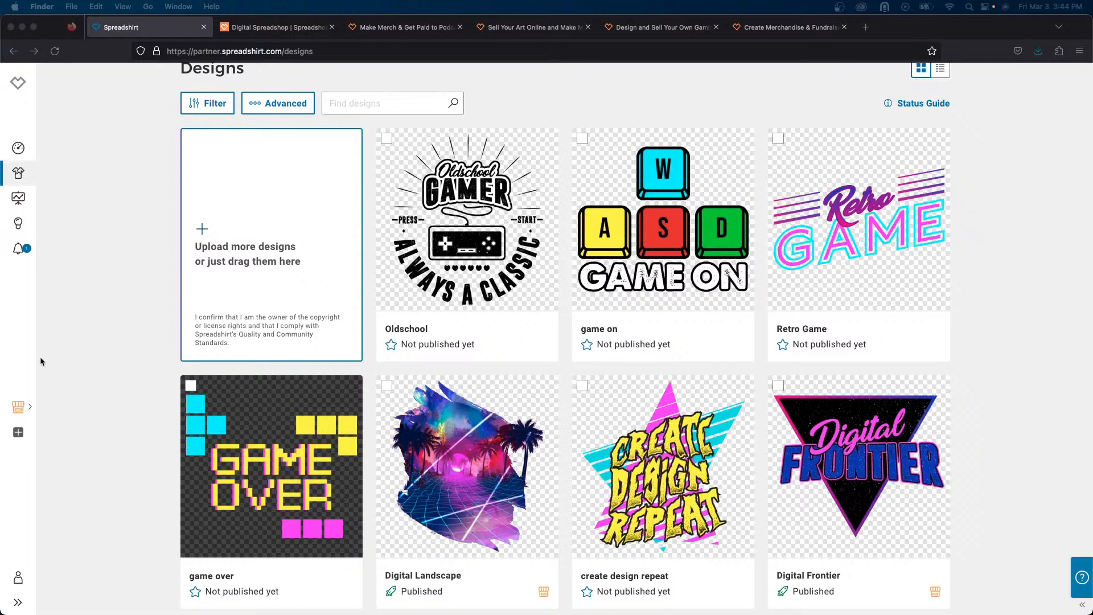
left_click(19, 411)
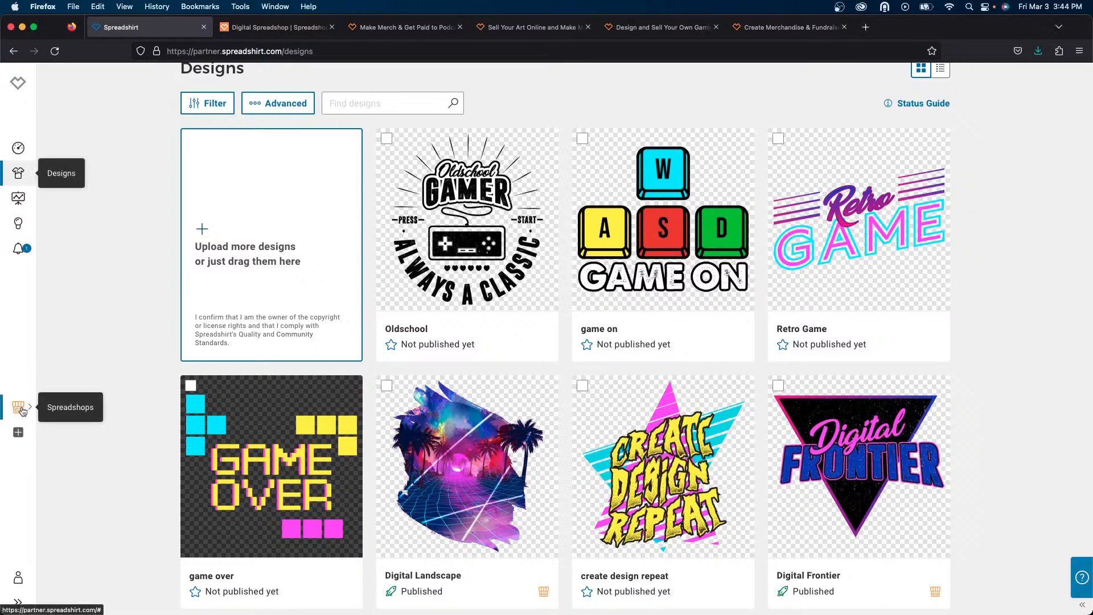
left_click(19, 410)
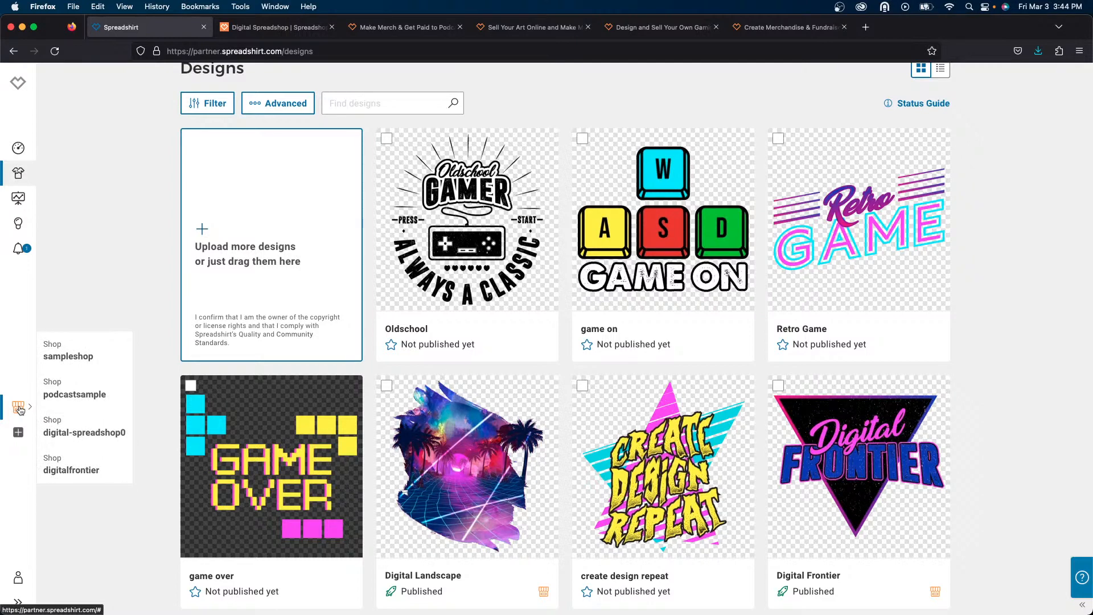
left_click(19, 411)
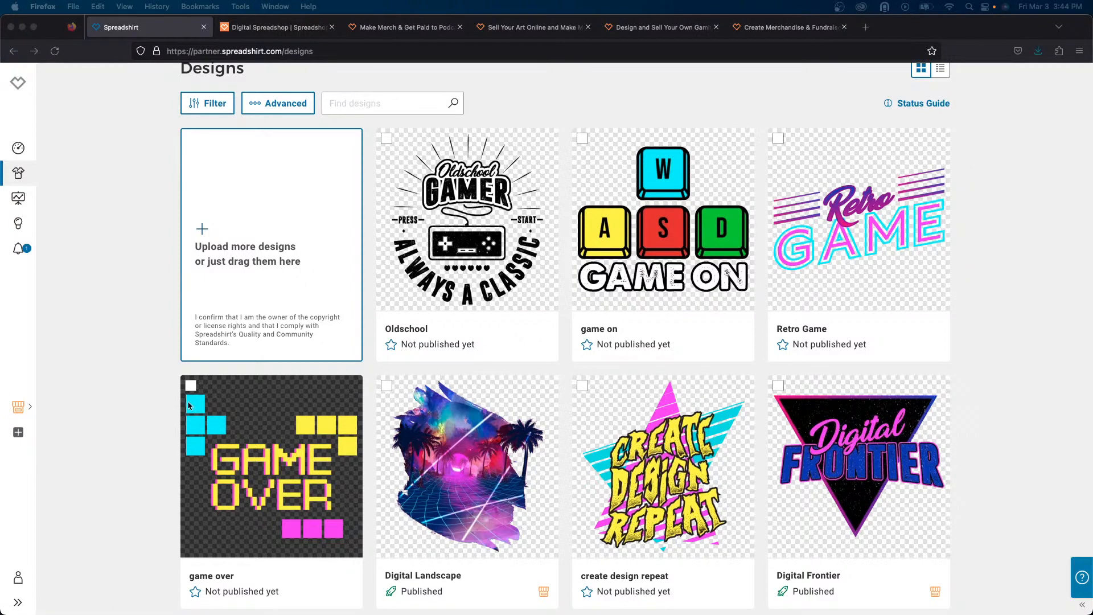
- Set up another sales channel as a new Spreadshop named Retro Gamer
left_click(19, 433)
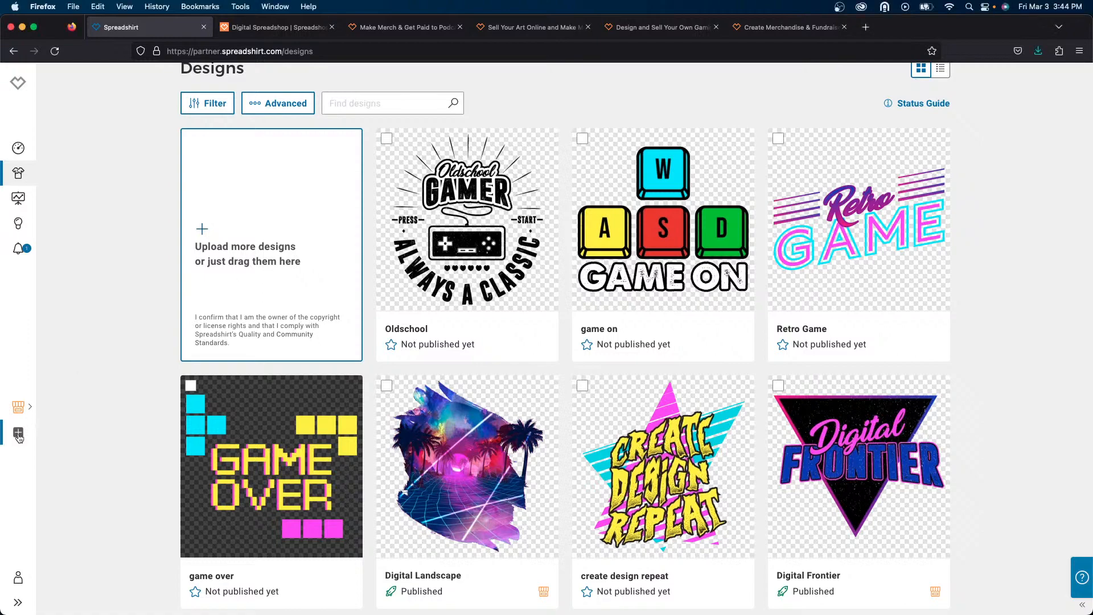
left_click(18, 432)
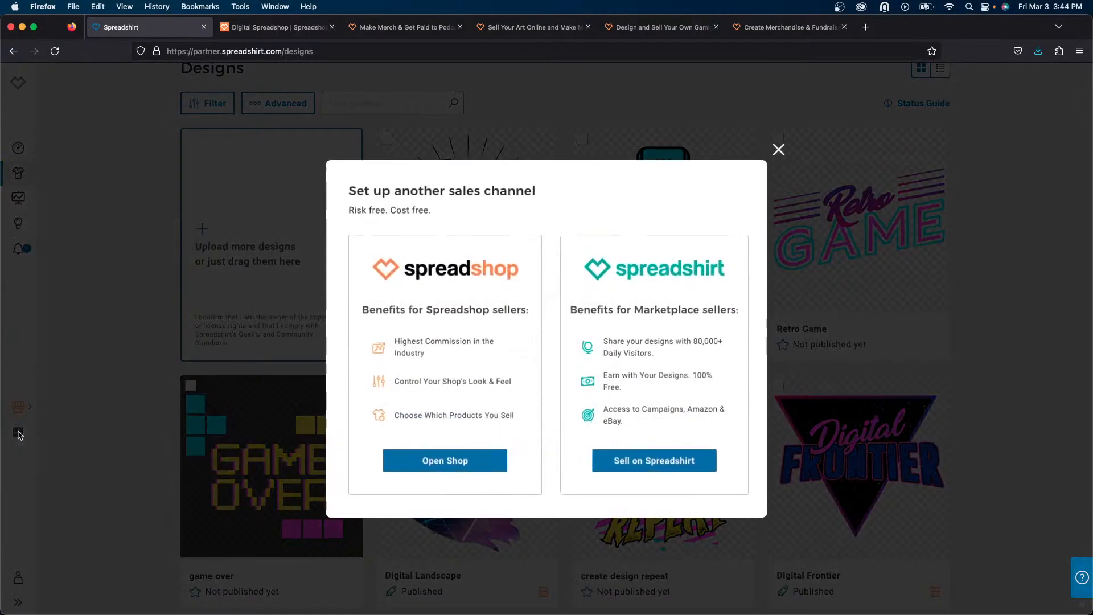
left_click(438, 462)
left_click(526, 345)
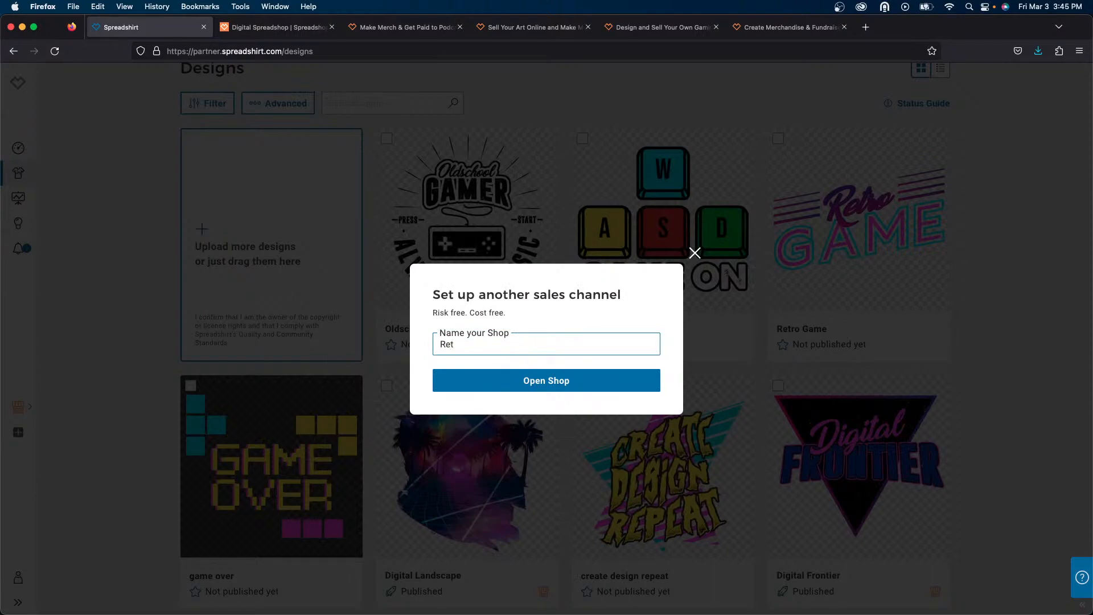
type("Retro Gamer")
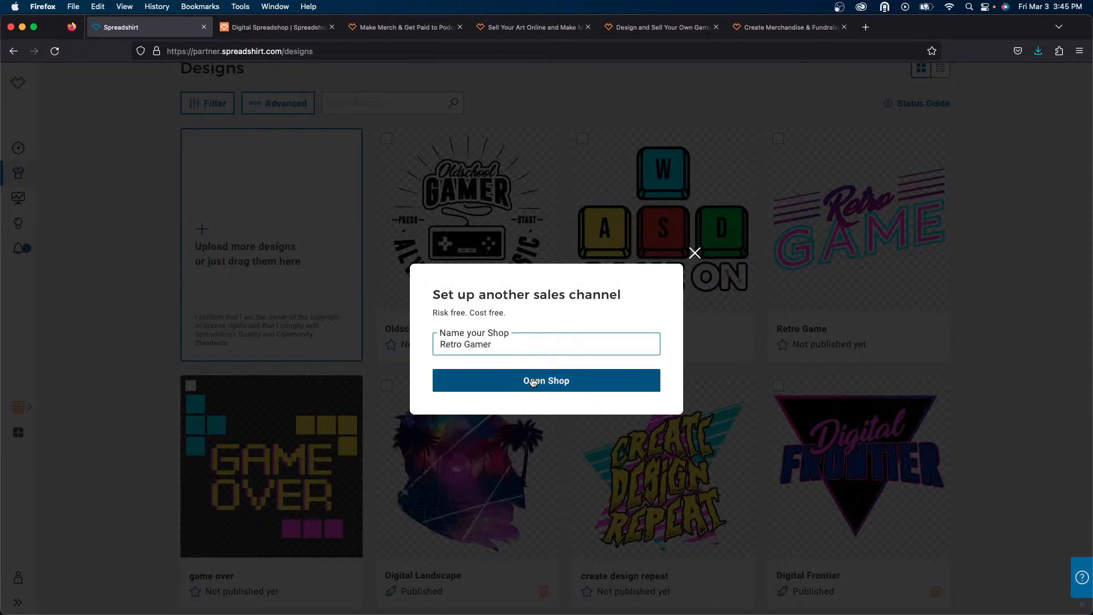
left_click(529, 384)
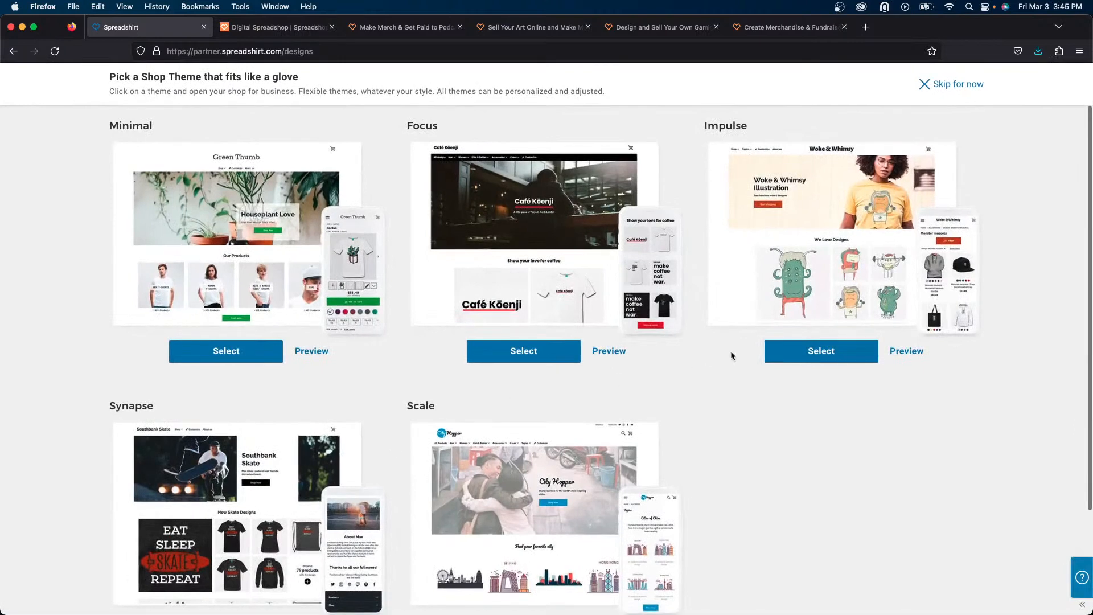
- Browse the shop themes and choose the Classic theme
scroll(671, 321, "down", 3)
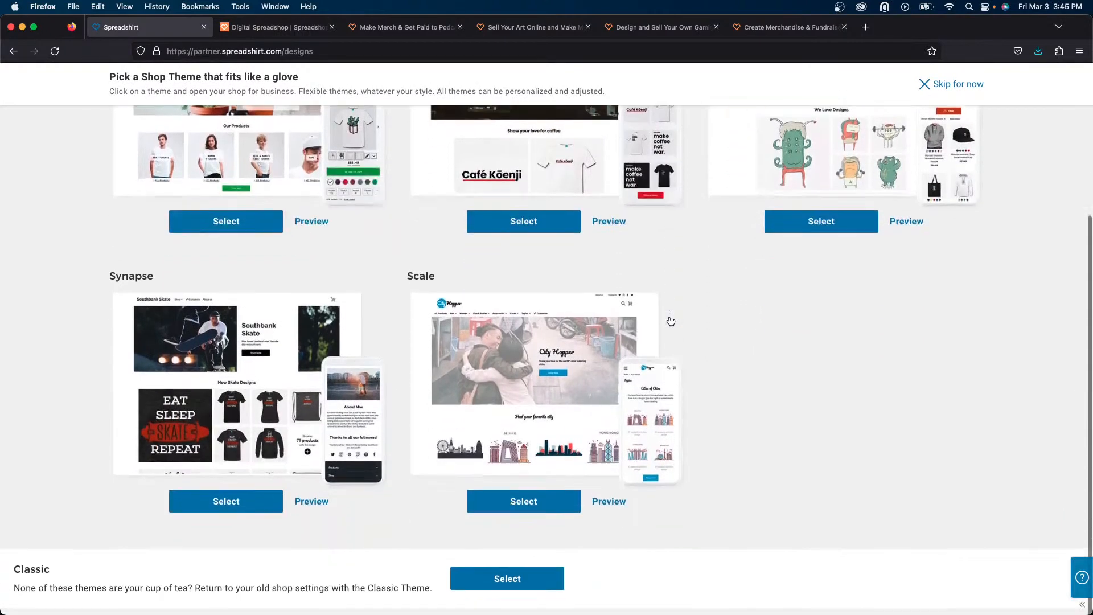
scroll(670, 322, "up", 3)
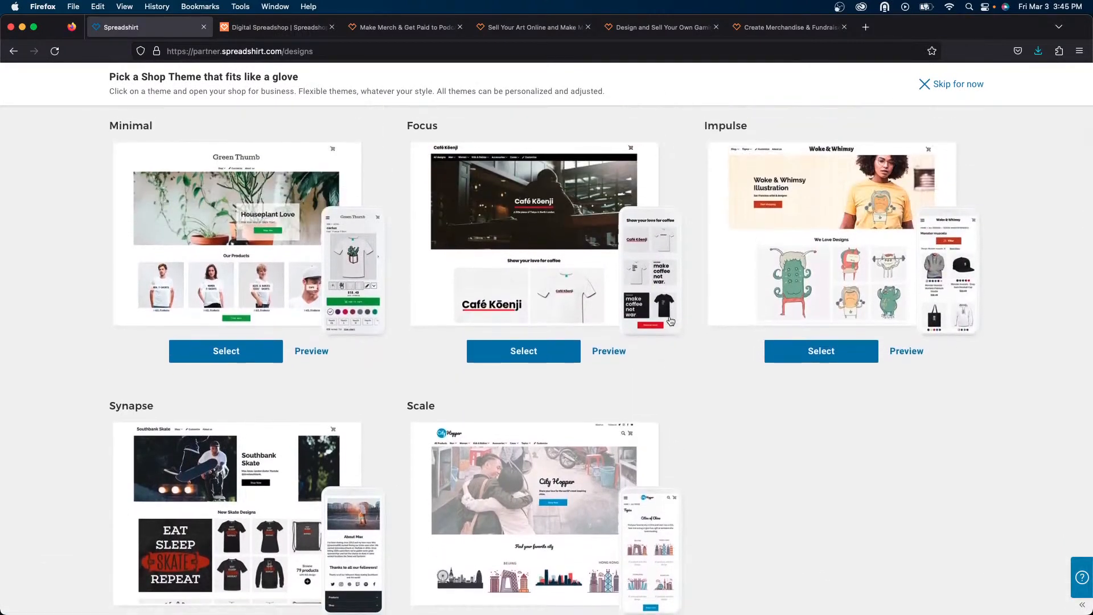
scroll(670, 321, "down", 3)
scroll(669, 321, "down", 1)
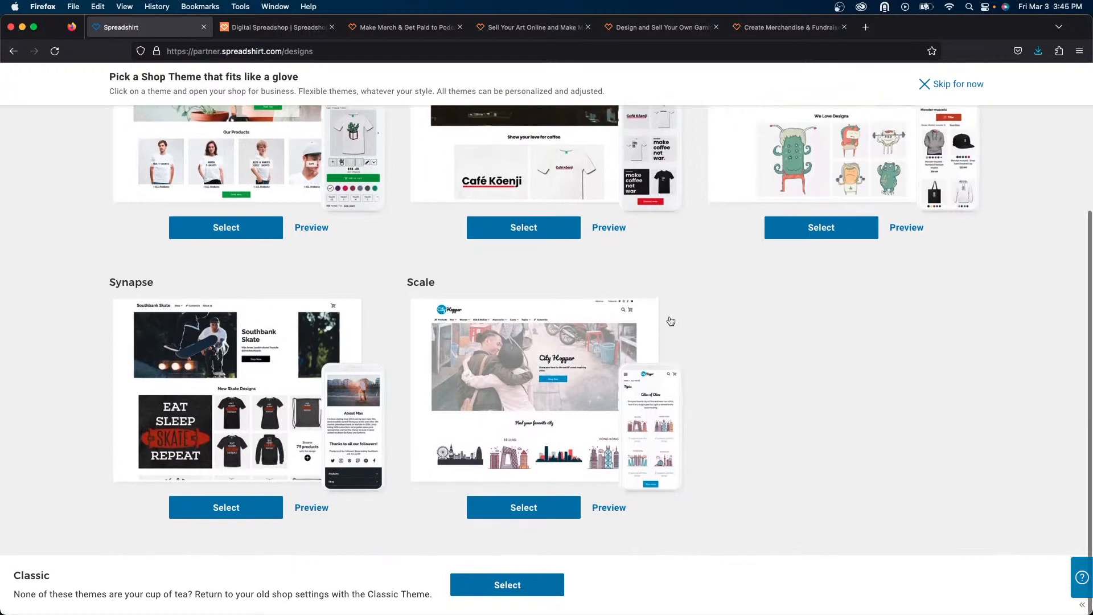
left_click(519, 591)
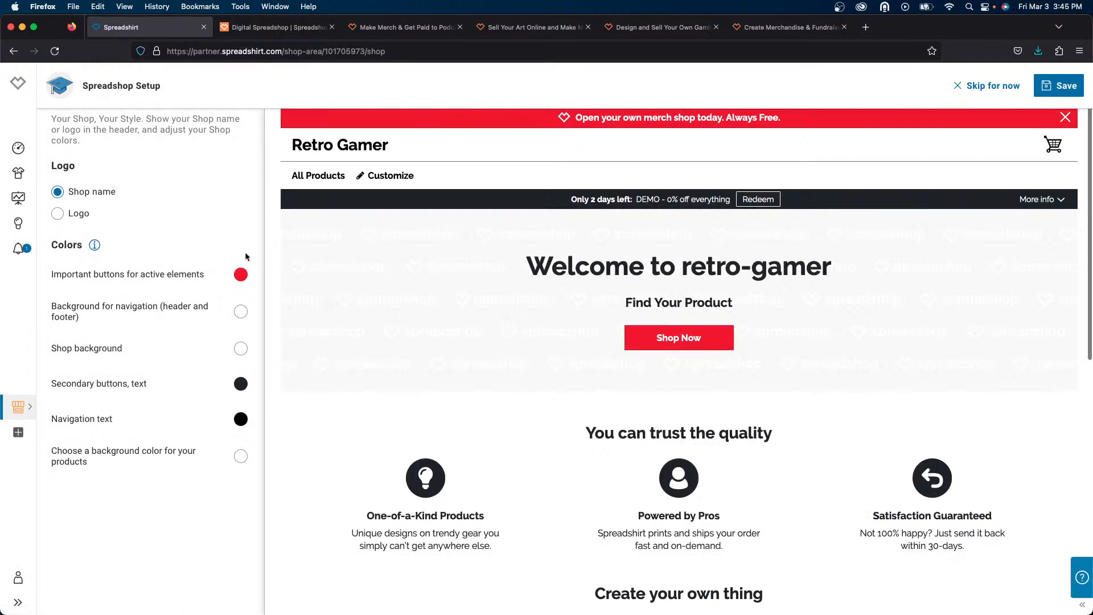
- Set the important buttons colour to a pasted custom hex value and save the shop setup
left_click(241, 276)
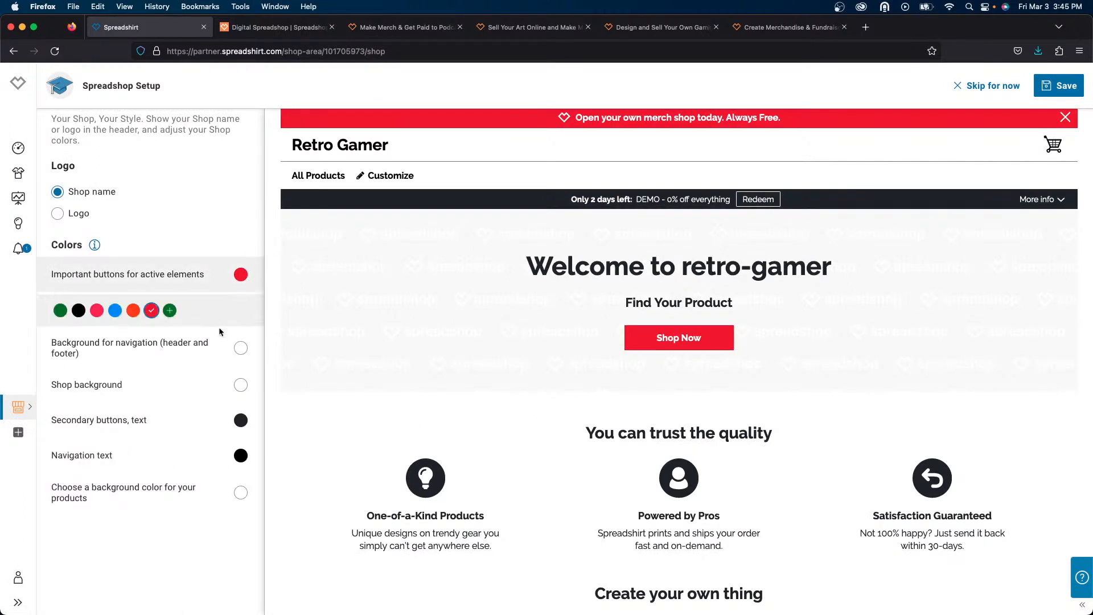
left_click(169, 310)
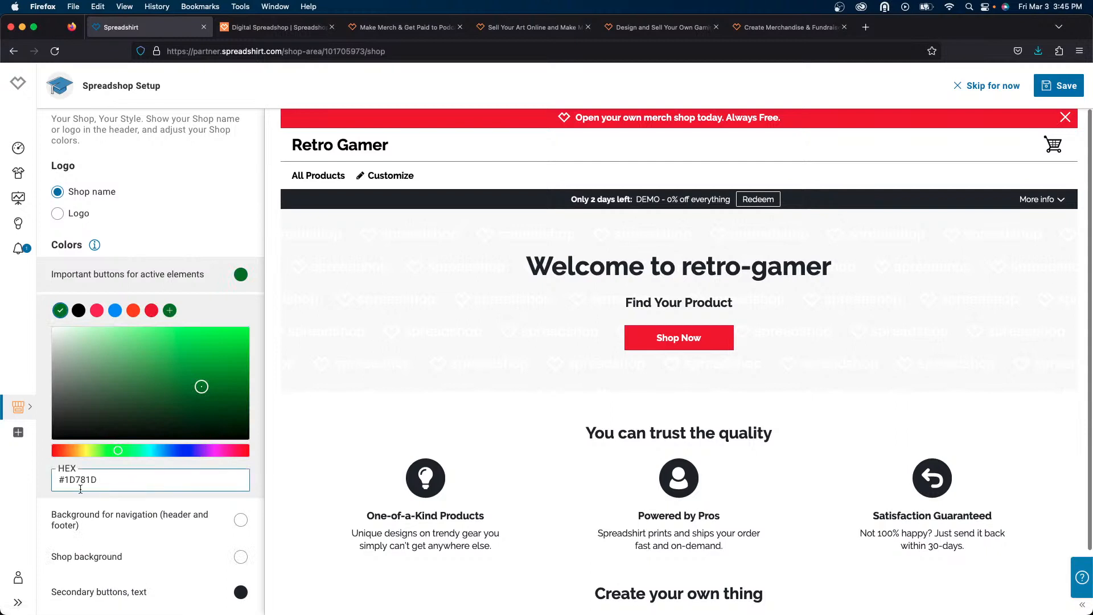
left_click_drag(65, 481, 153, 477)
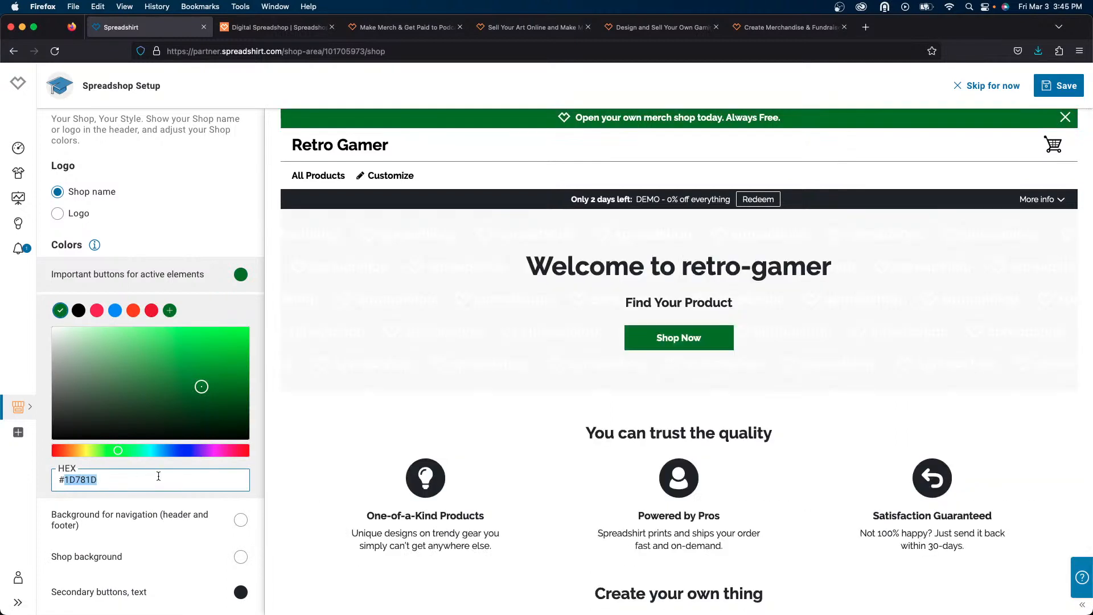
type("<?xml")
key("super+z")
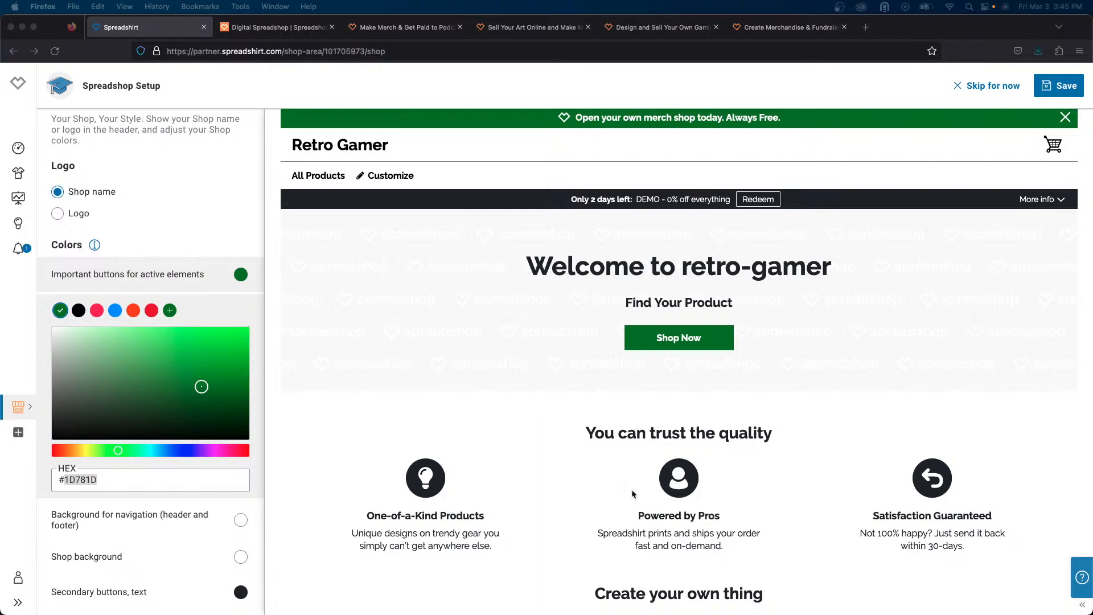
left_click(67, 481)
left_click(66, 479)
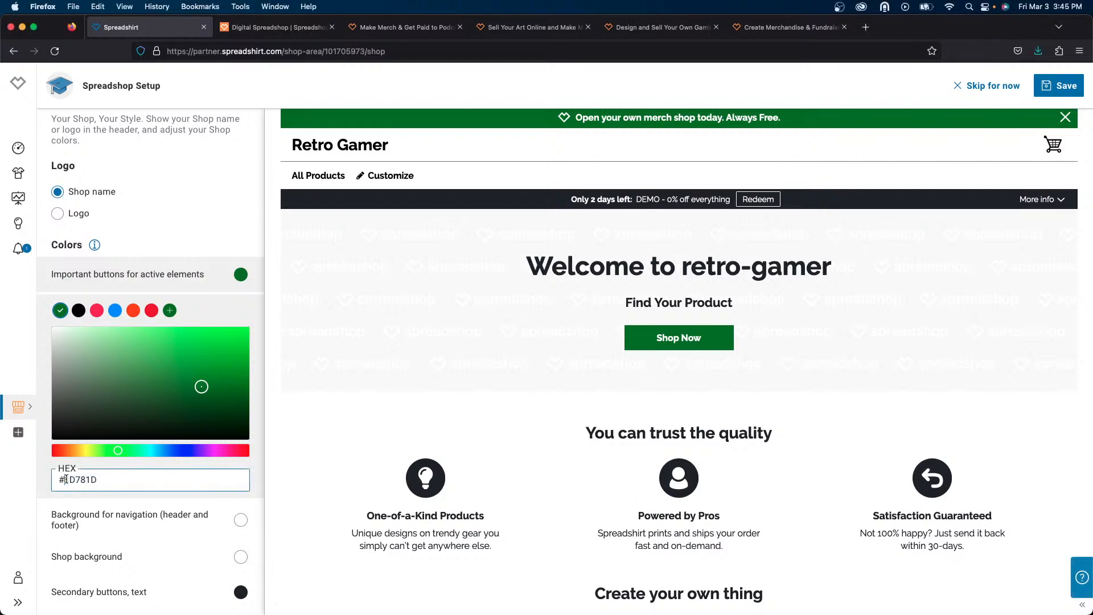
left_click_drag(66, 479, 115, 478)
type("0B0038")
left_click(241, 274)
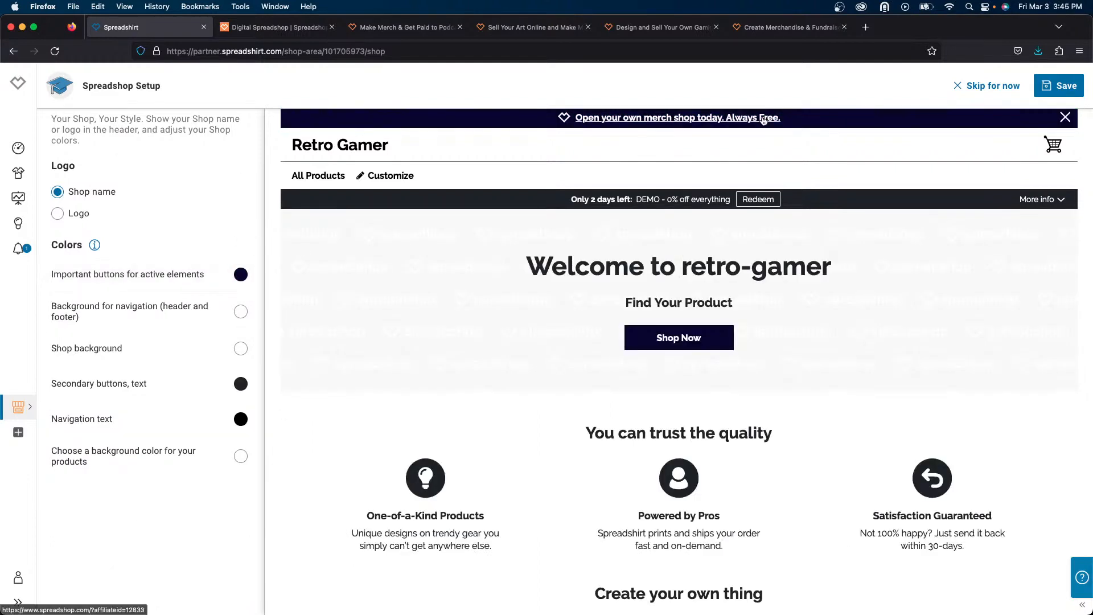
left_click(1048, 88)
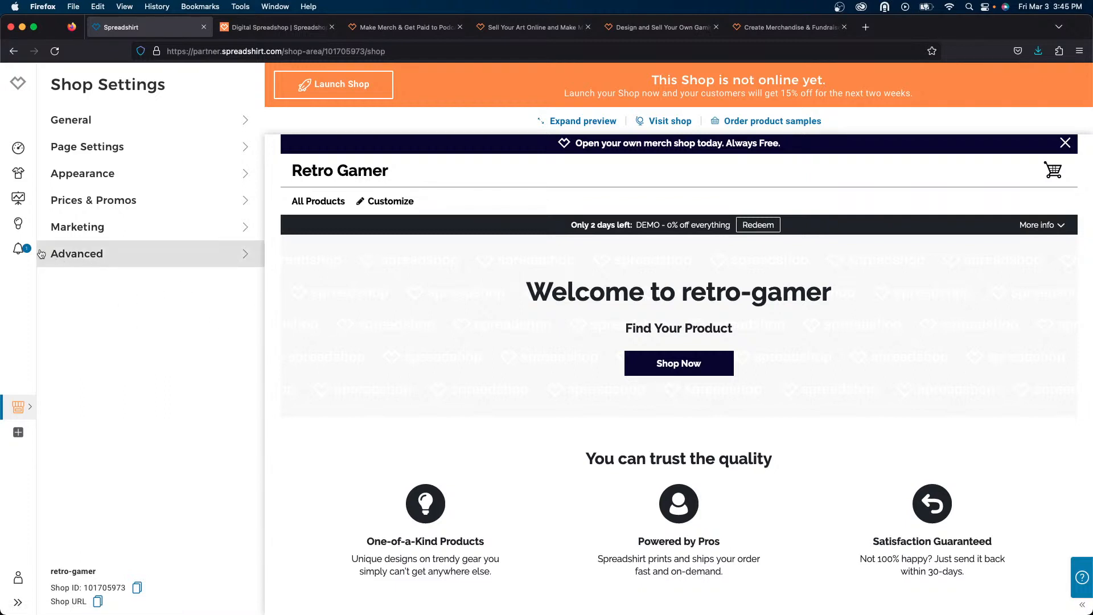
- Upload the teaser banner as the start page's Teaser image and turn off its headline and description
left_click(89, 146)
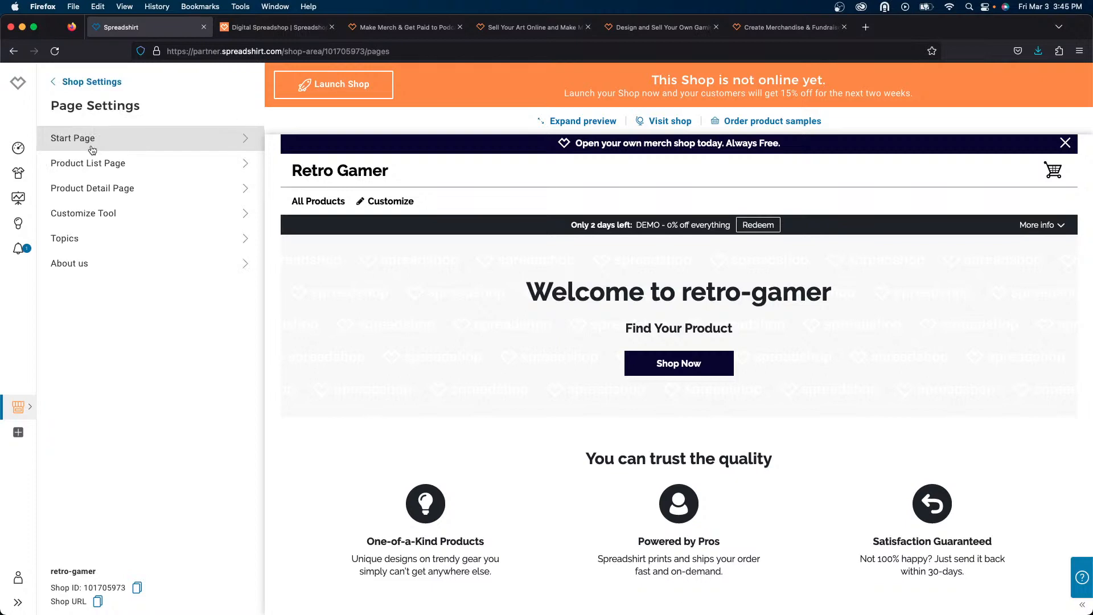
left_click(129, 144)
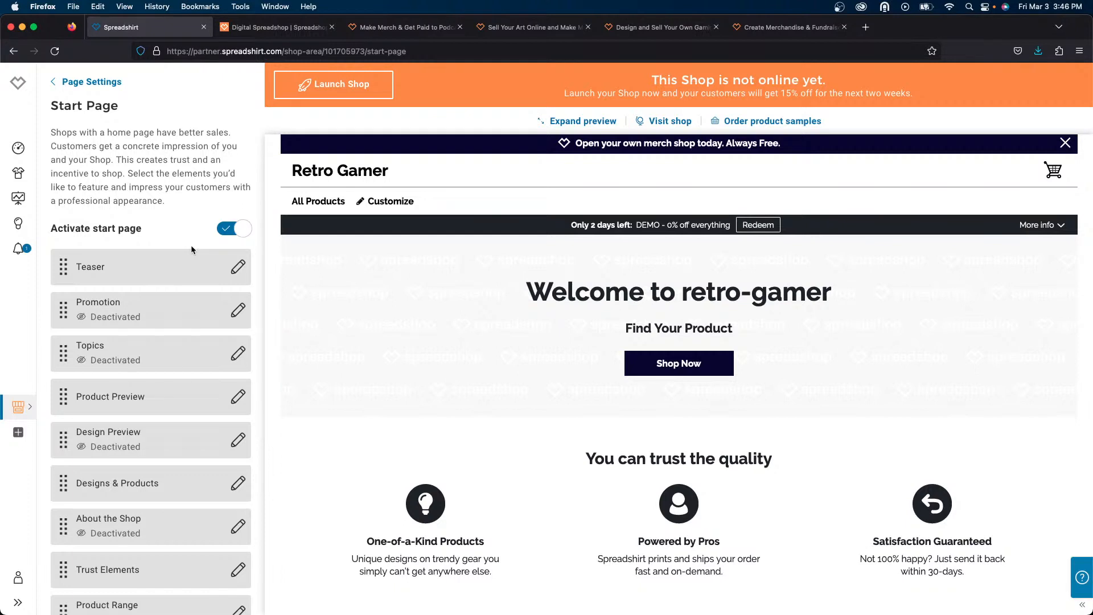
left_click(123, 272)
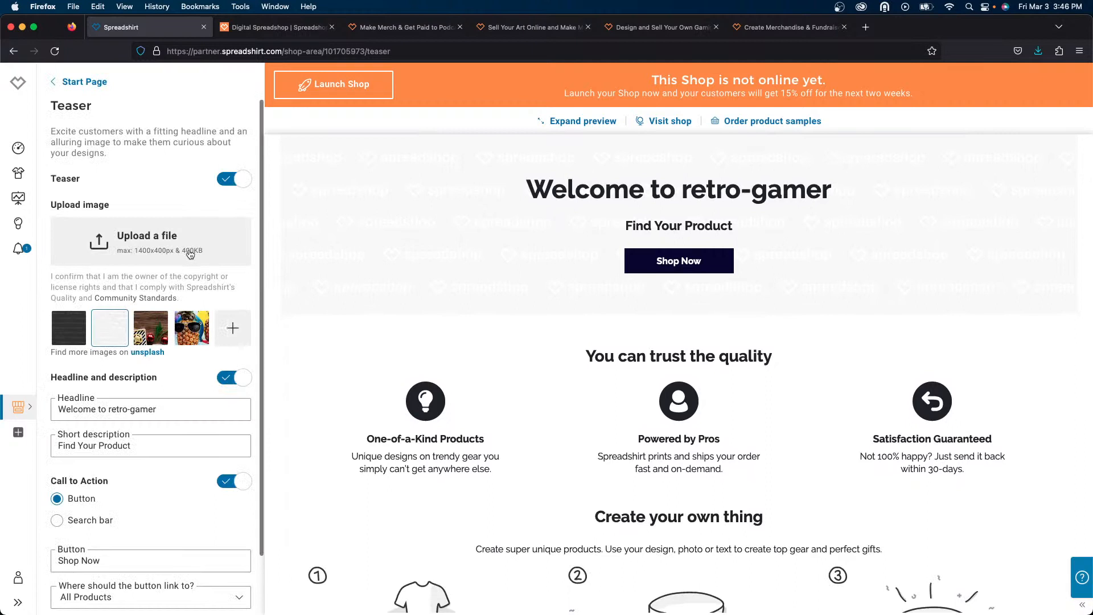
key("super+Tab")
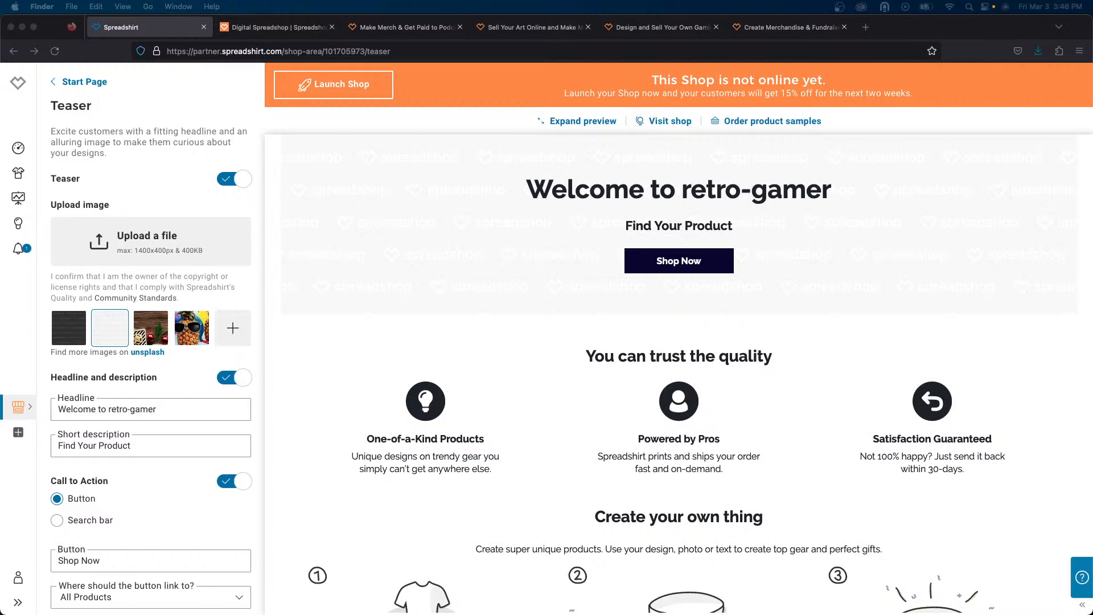
left_click_drag(677, 613, 154, 230)
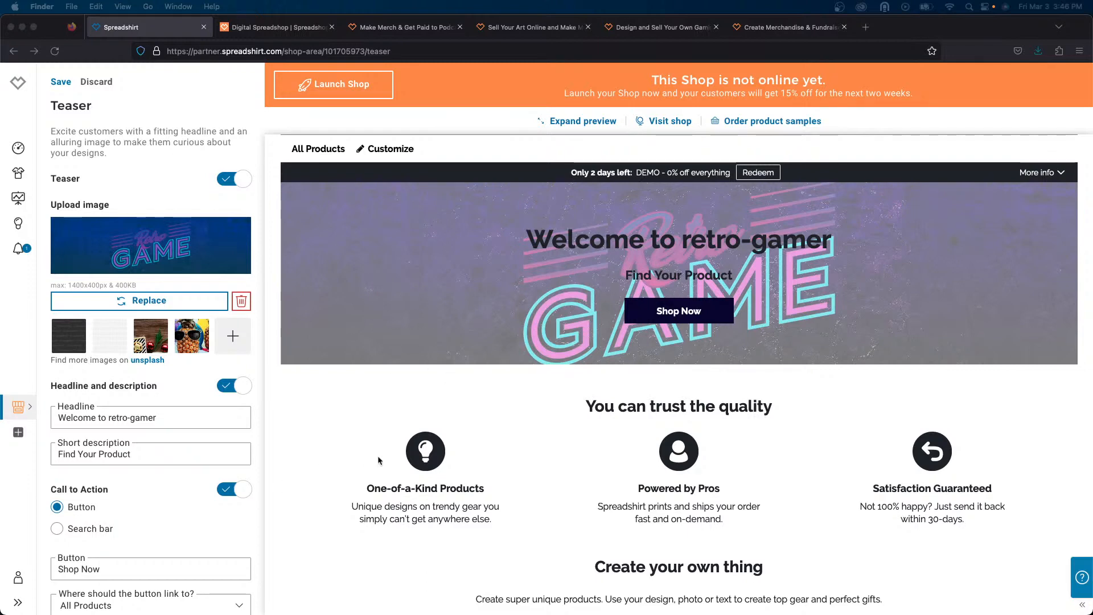
left_click(241, 390)
left_click(241, 387)
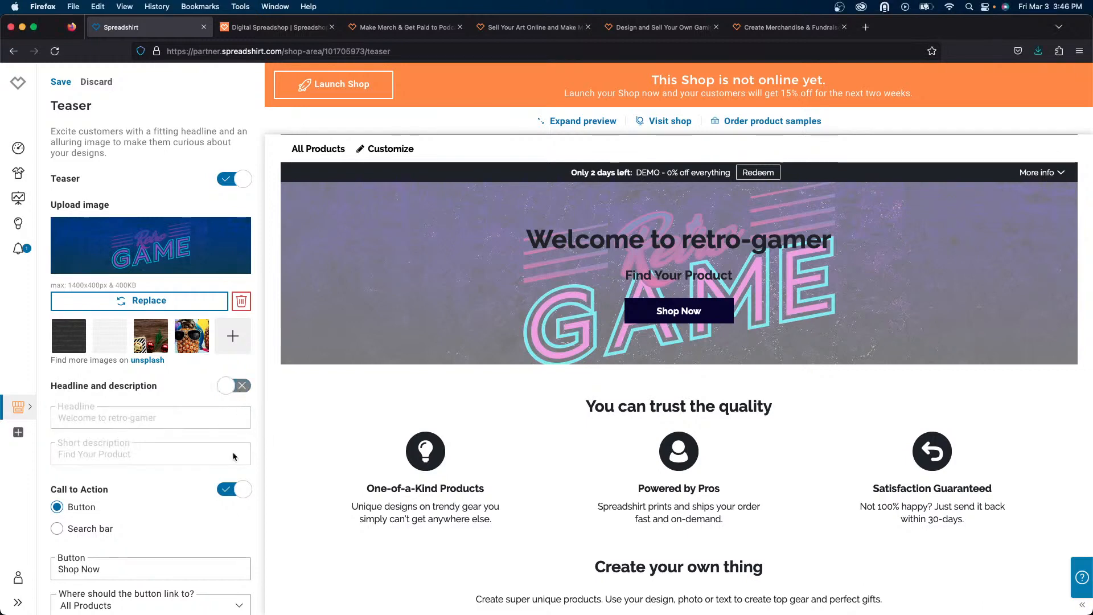
- Turn off the teaser's call-to-action button and save the teaser settings
left_click(240, 491)
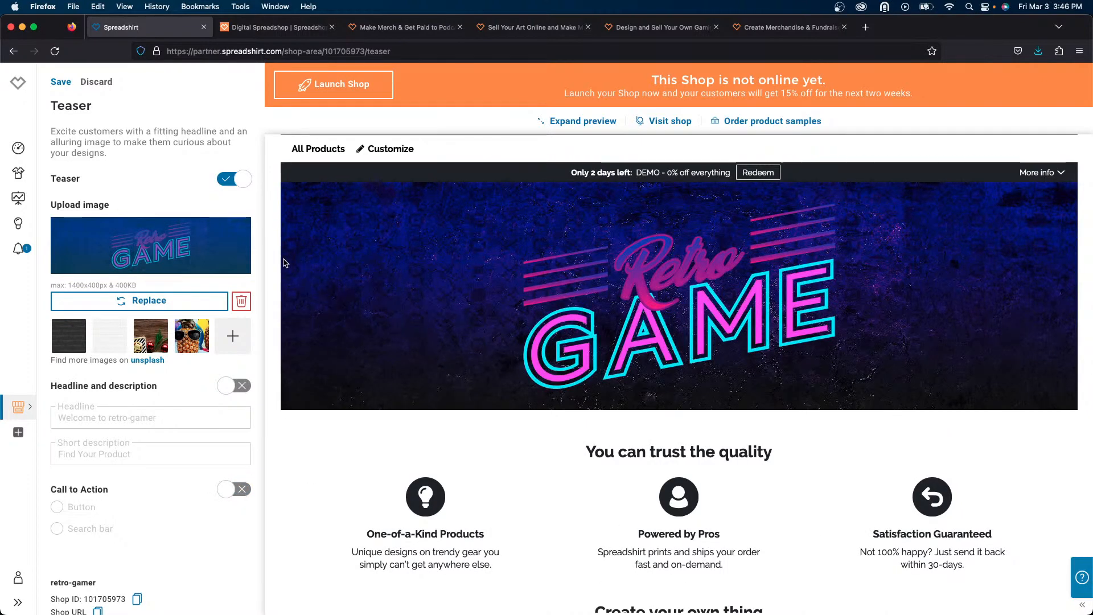
left_click(61, 83)
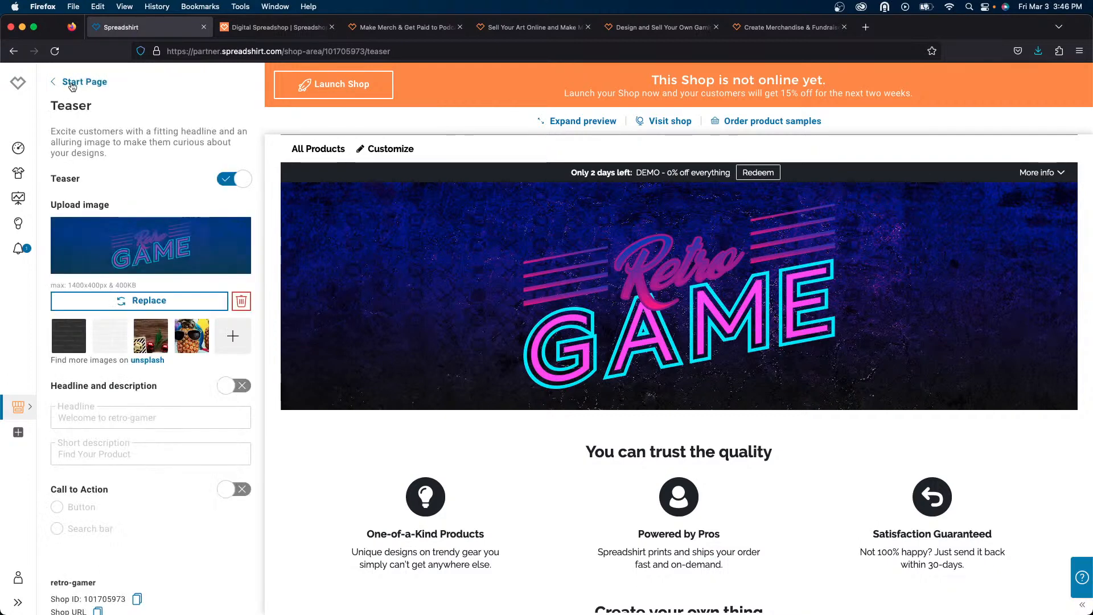
left_click(71, 84)
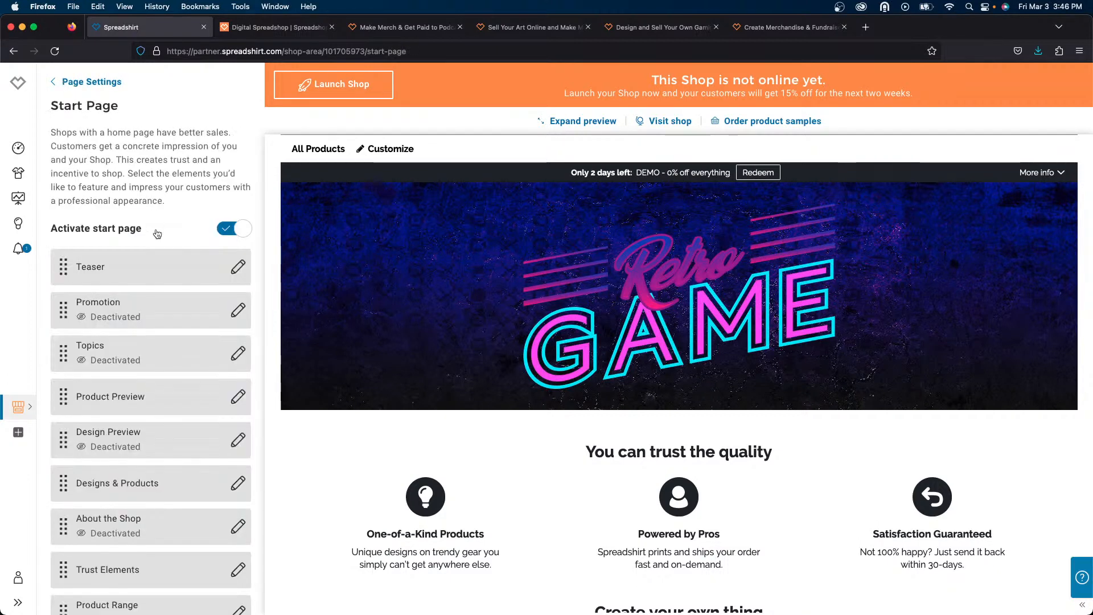
- Open the shop's Appearance logo settings and choose to show a logo instead of the shop name
scroll(157, 256, "down", 4)
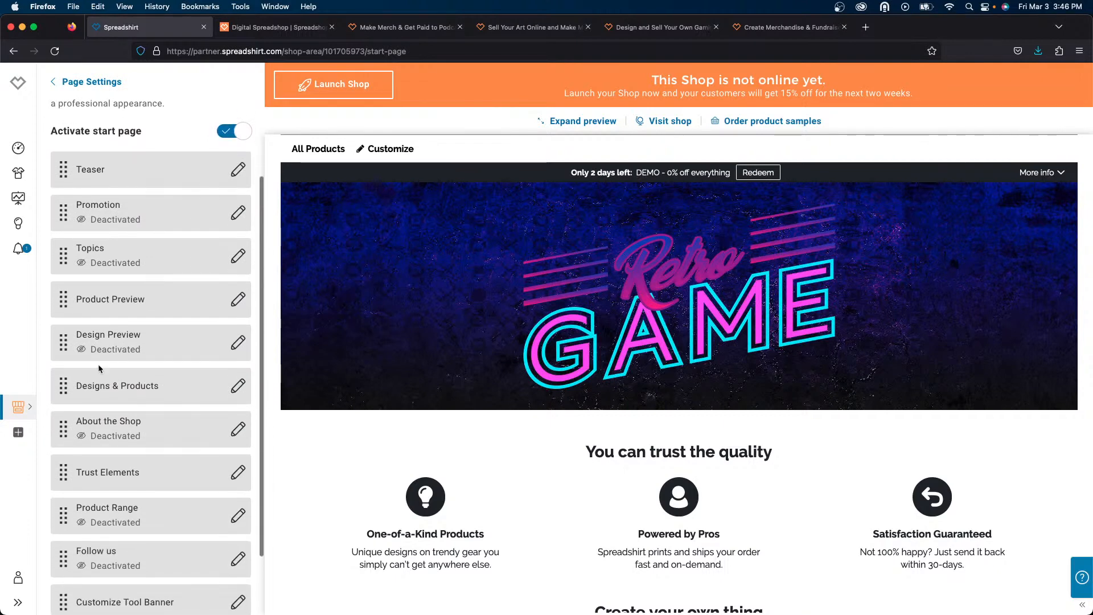
left_click(93, 82)
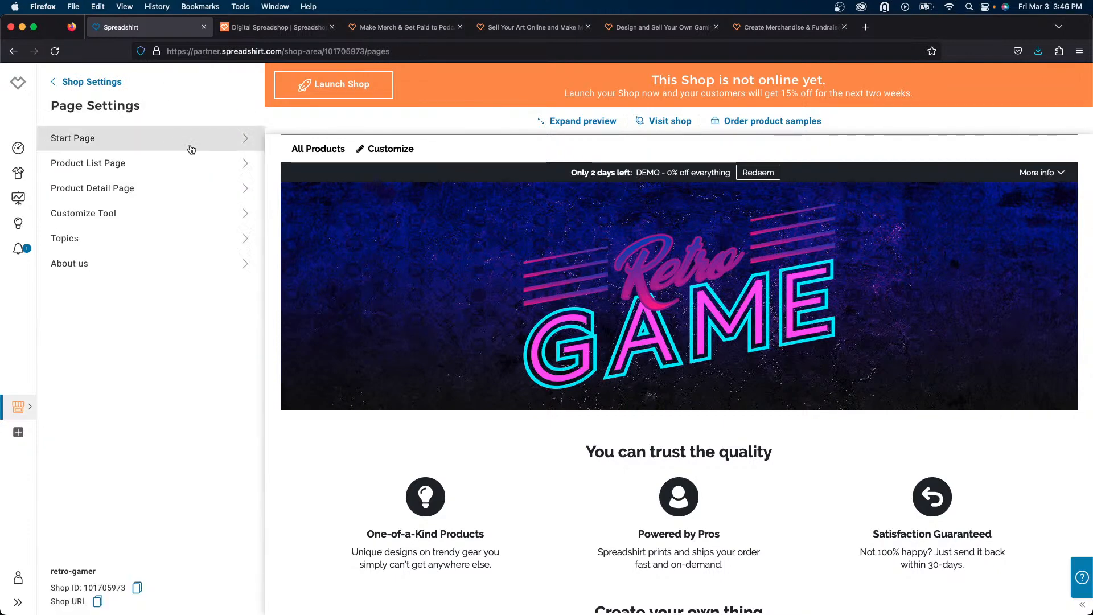
left_click(102, 85)
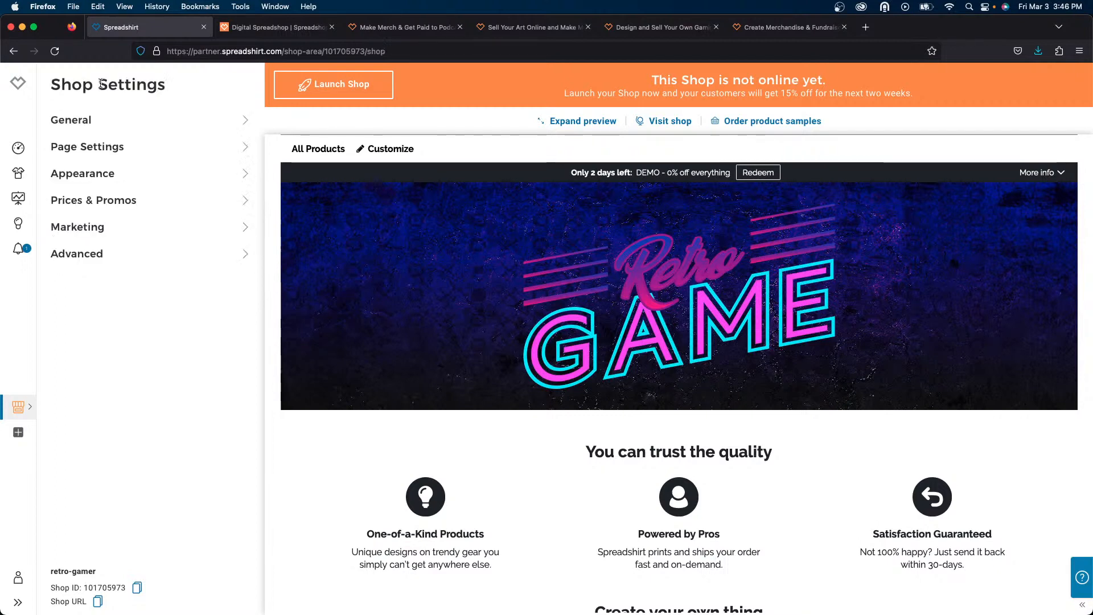
left_click(195, 176)
left_click(187, 149)
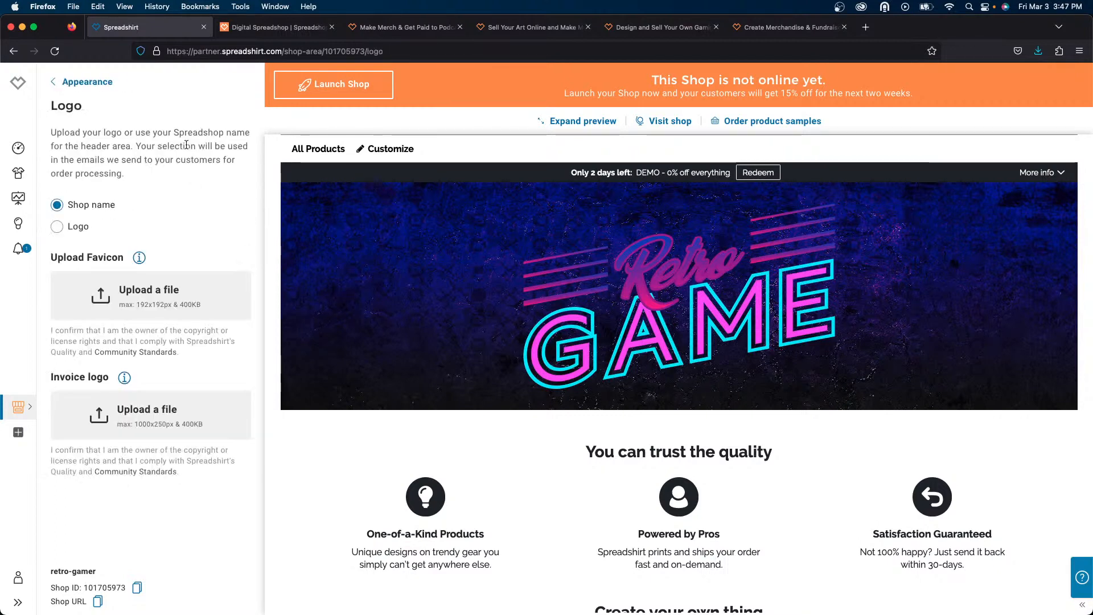
left_click(79, 232)
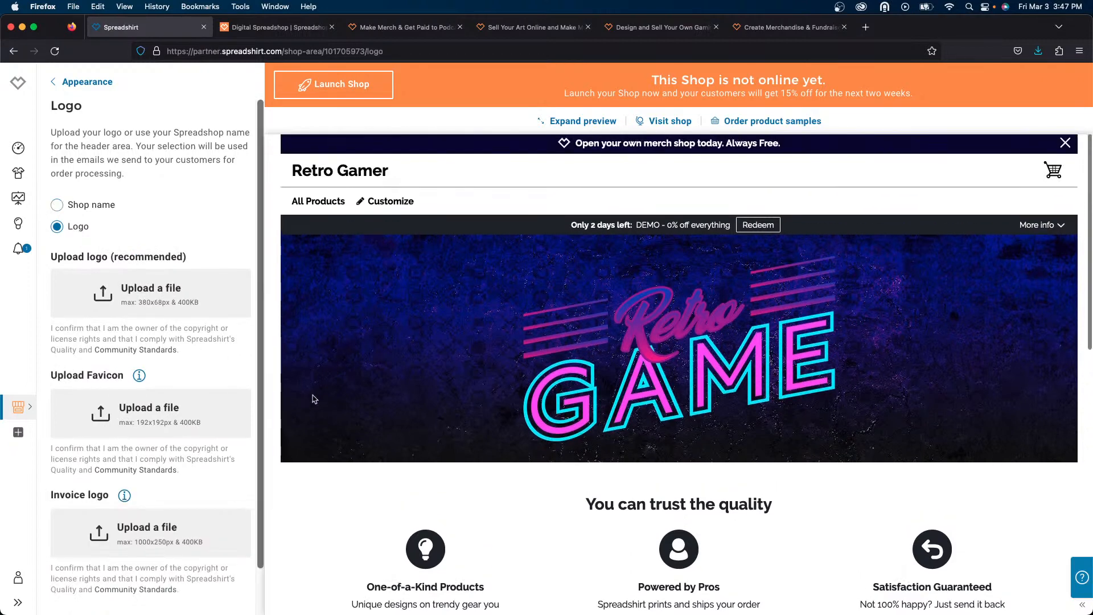
- Upload the Retro Game logo for the shop header and save the logo setting
mouse_move(547, 614)
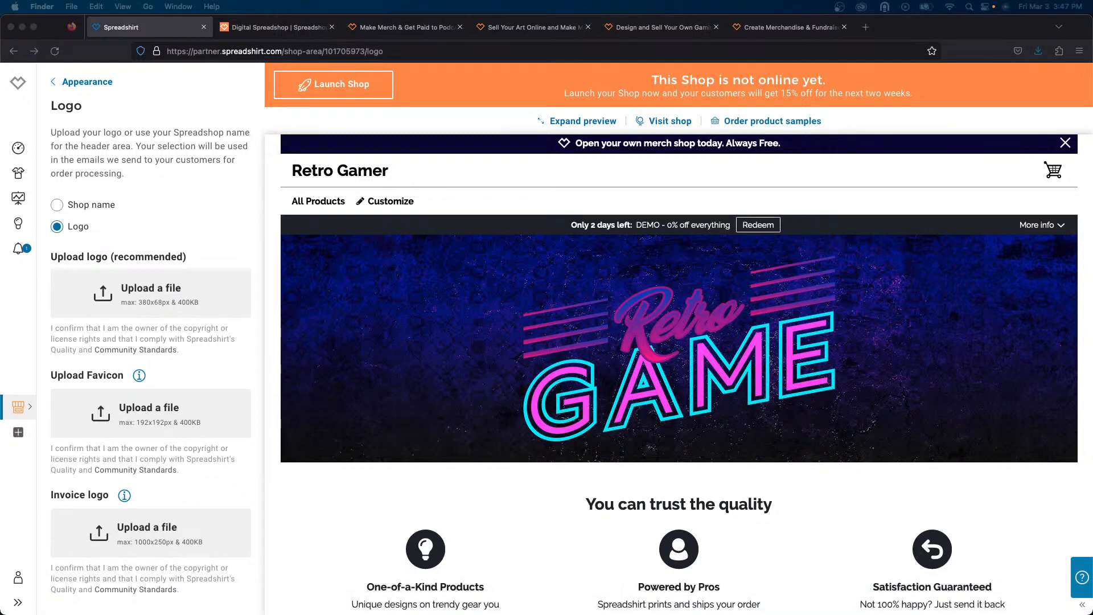
scroll(313, 375, "down", 1)
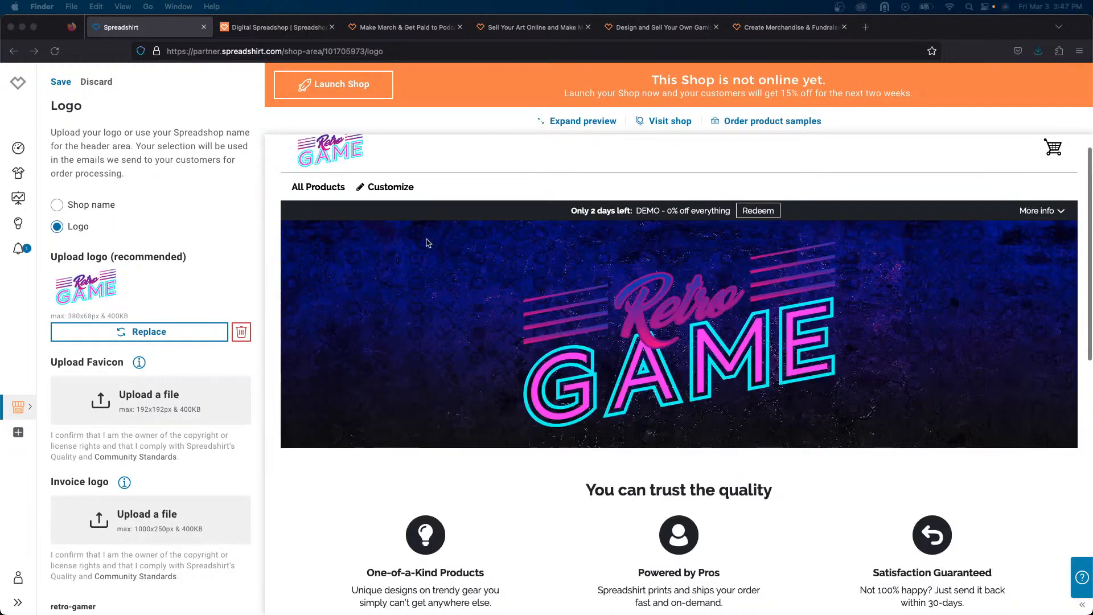
scroll(442, 252, "up", 1)
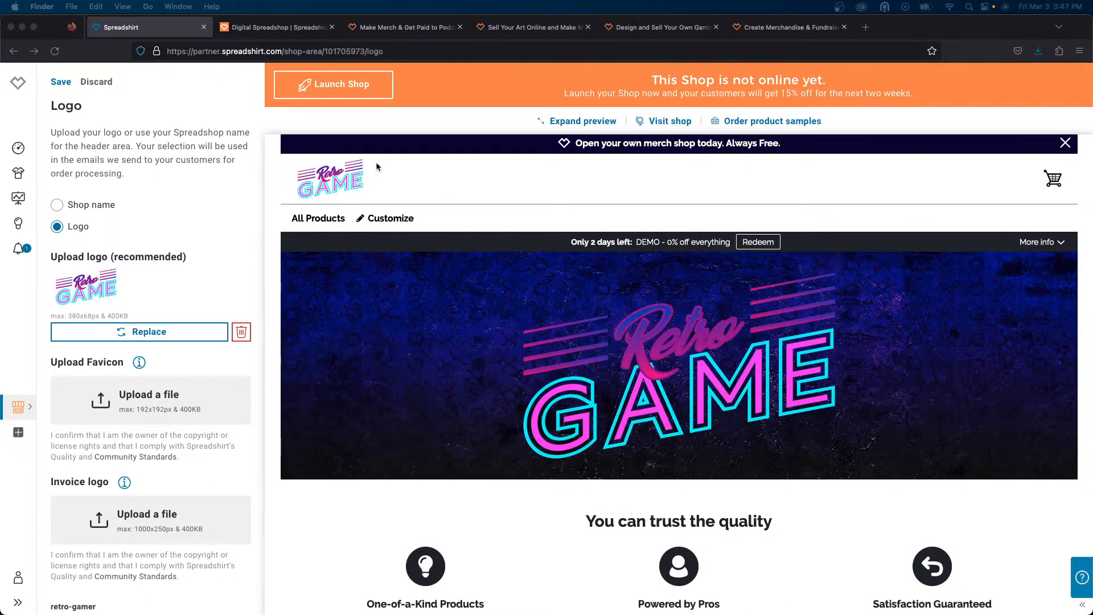
scroll(371, 176, "up", 1)
left_click(61, 83)
left_click(61, 83)
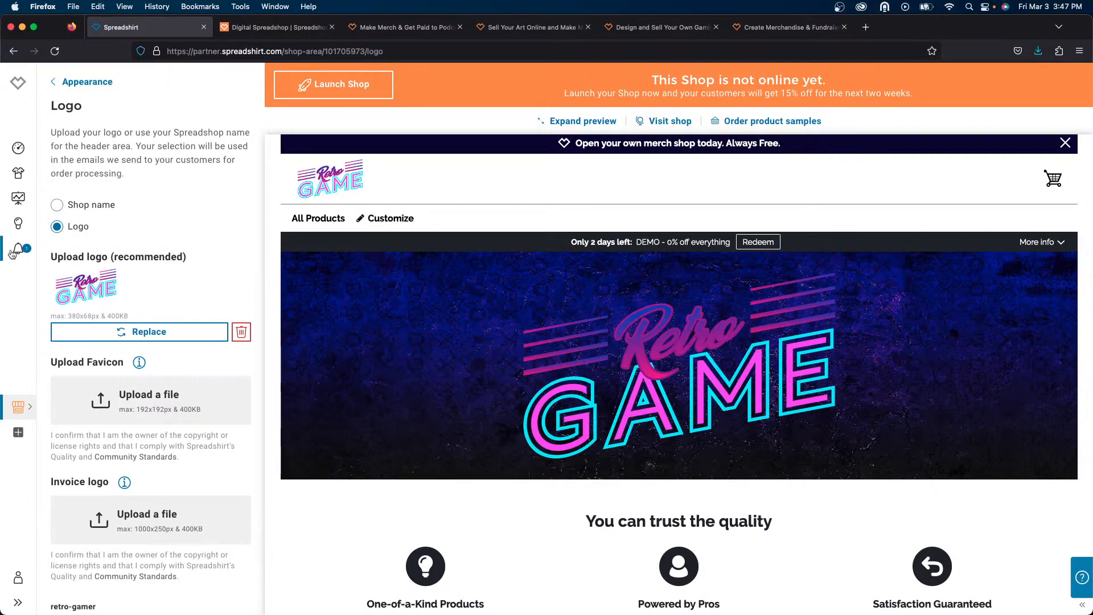
- Open the game over design and enable selling it in the retro-gamer Spreadshop
left_click(20, 176)
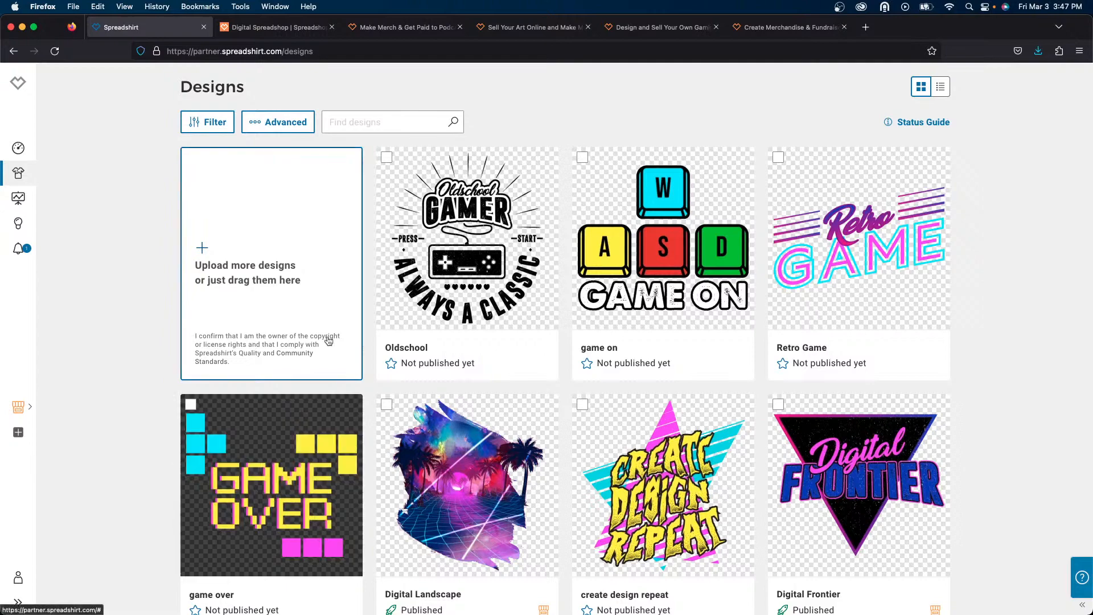
scroll(324, 340, "down", 2)
mouse_move(229, 433)
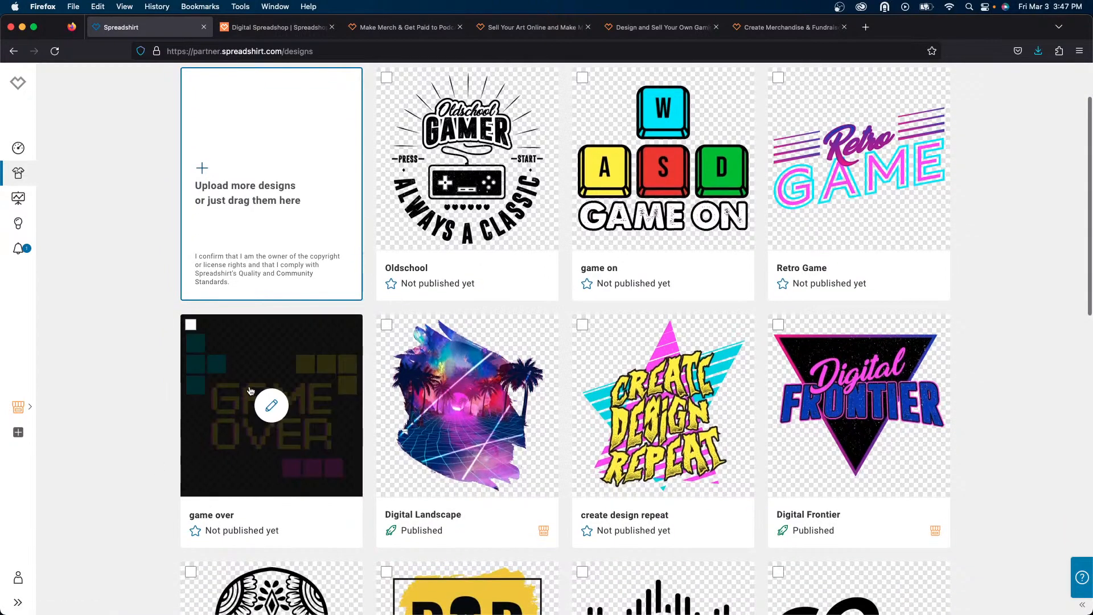
scroll(249, 392, "up", 1)
left_click(268, 377)
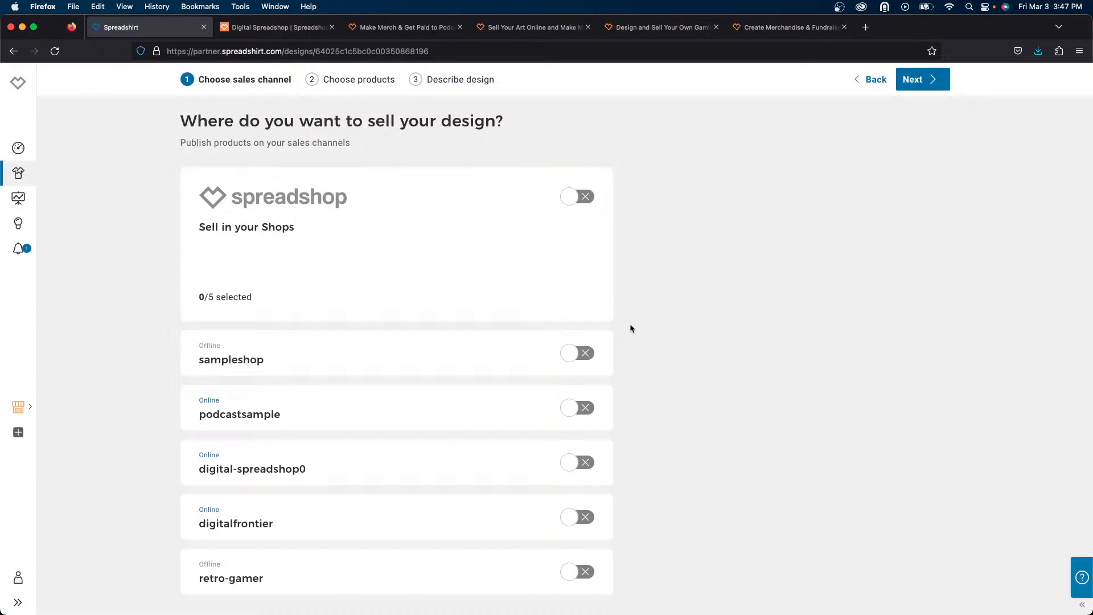
left_click(586, 581)
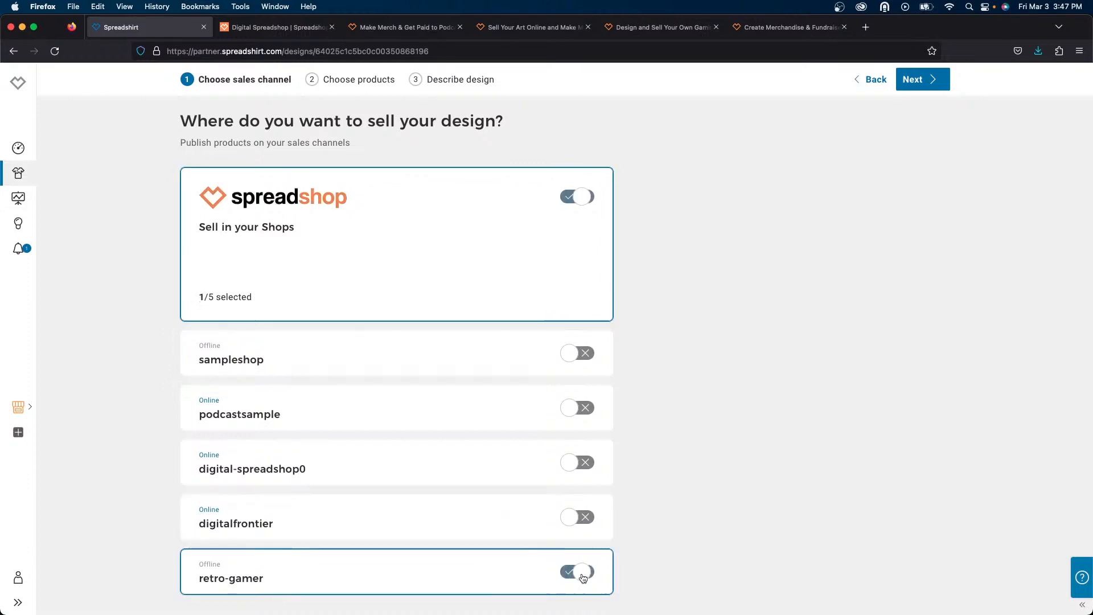
left_click(933, 88)
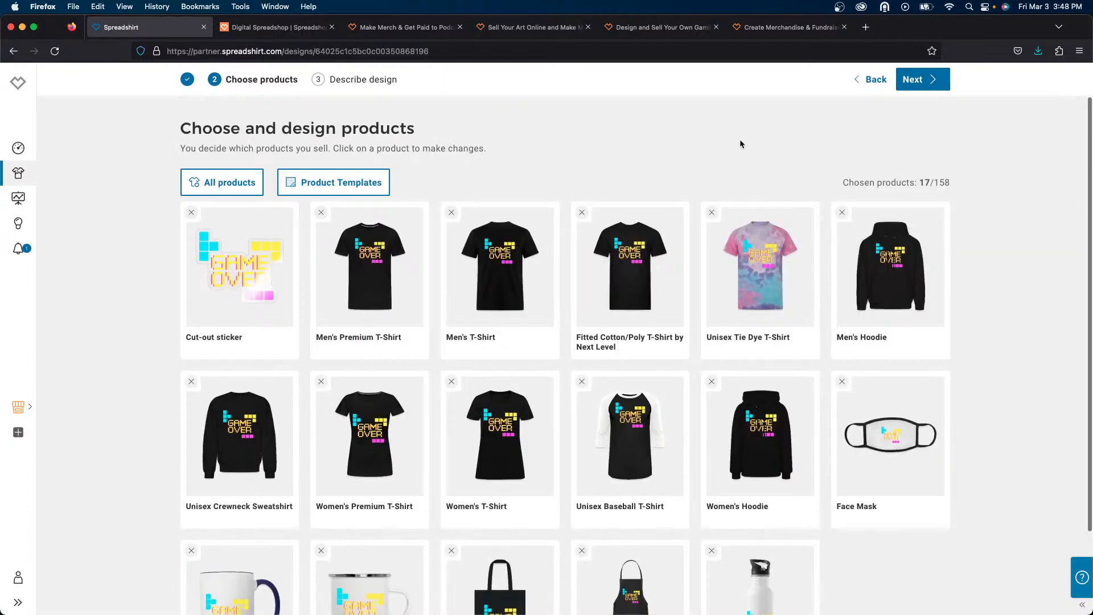
- Open the Contrast Coffee Mug product and move the design up, scaling it to 91%
scroll(740, 144, "down", 2)
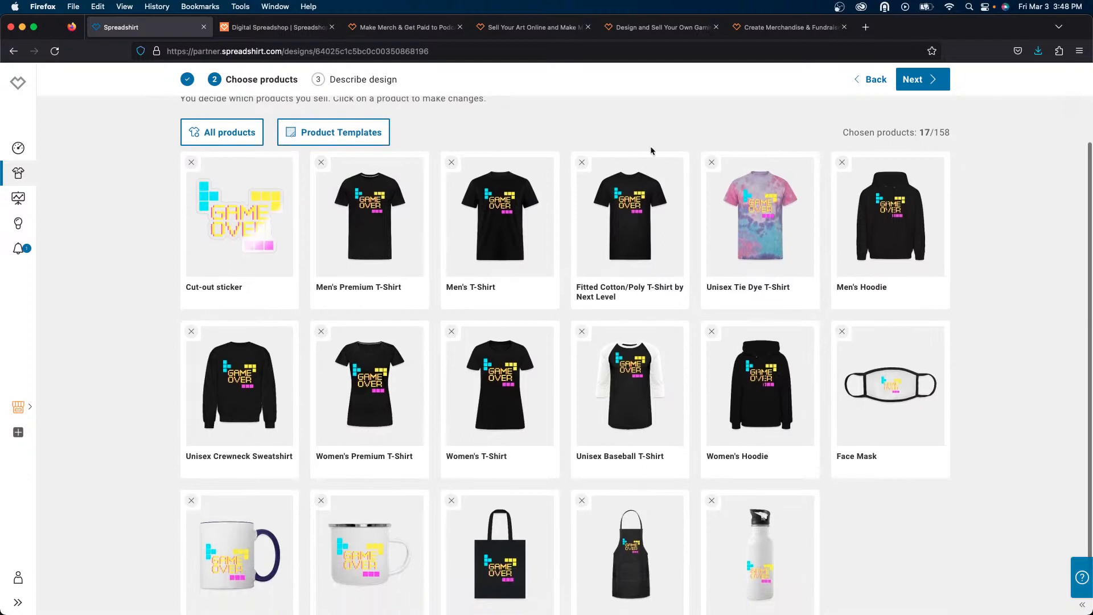
scroll(364, 211, "down", 1)
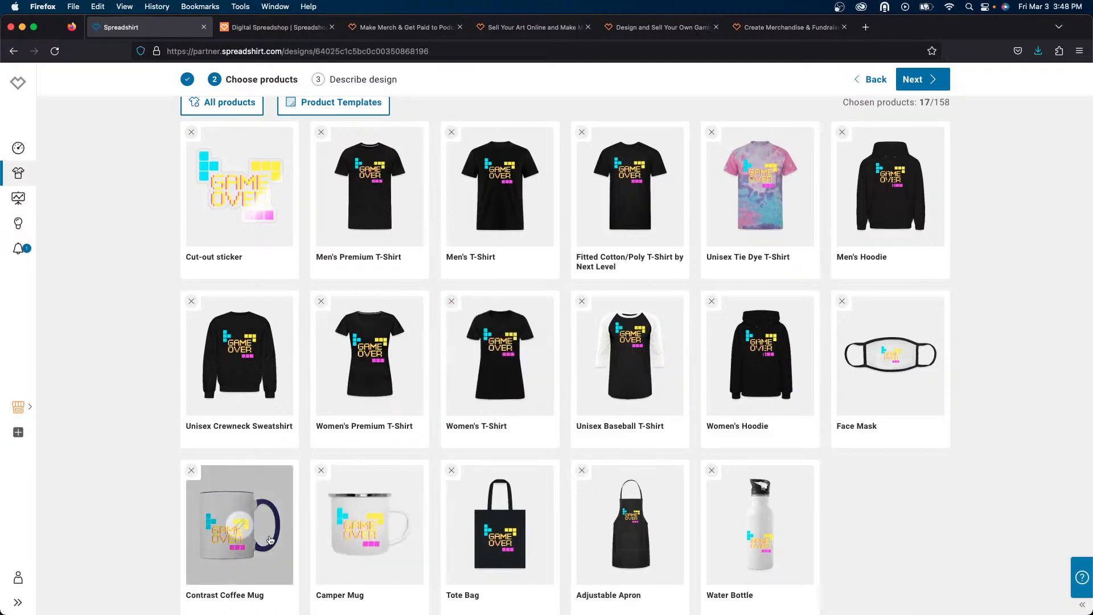
left_click(235, 498)
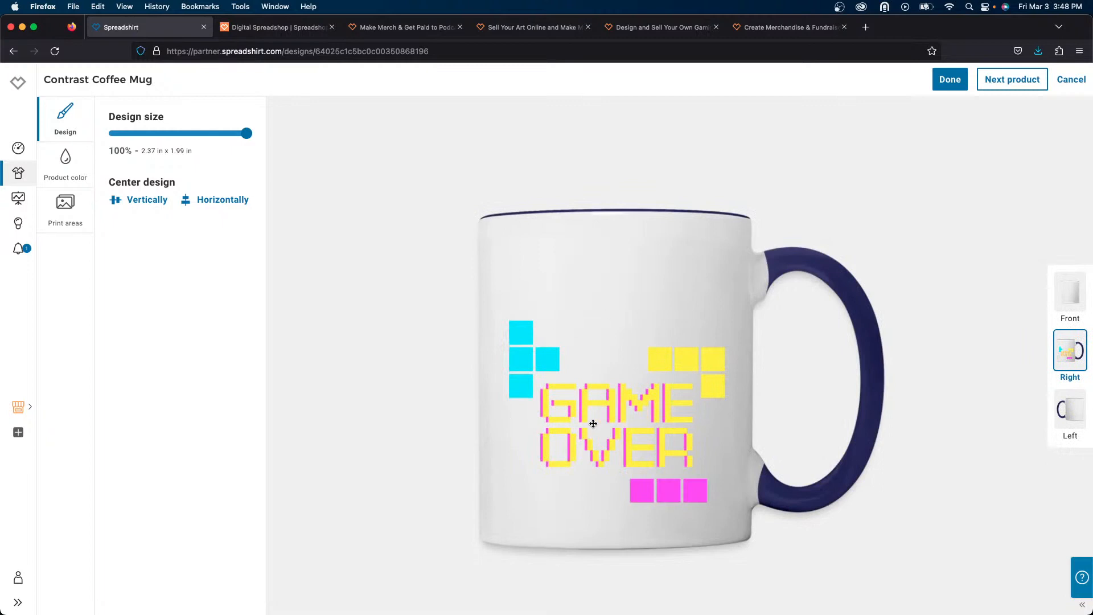
left_click_drag(593, 423, 602, 380)
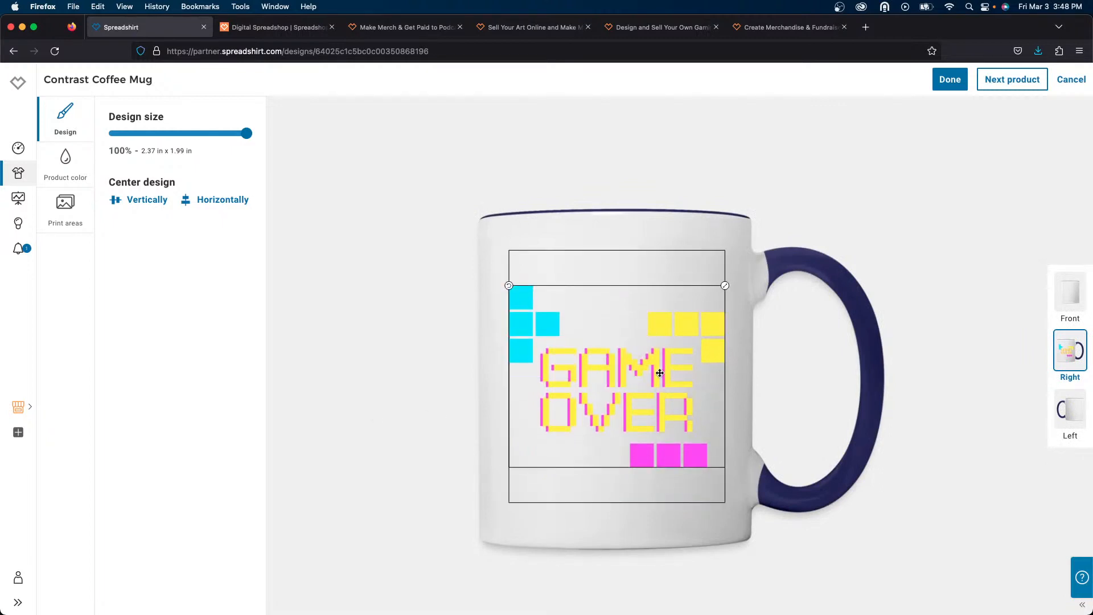
left_click_drag(218, 135, 235, 133)
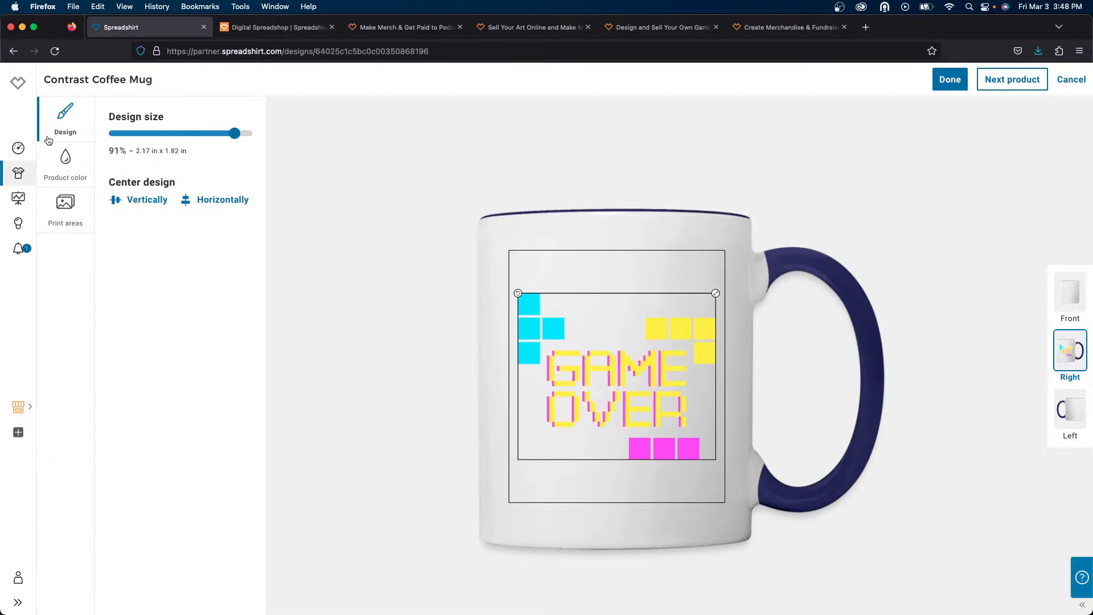
- Set the mug's default display colour to the white with navy handle option and finish editing it
left_click(64, 163)
left_click(164, 198)
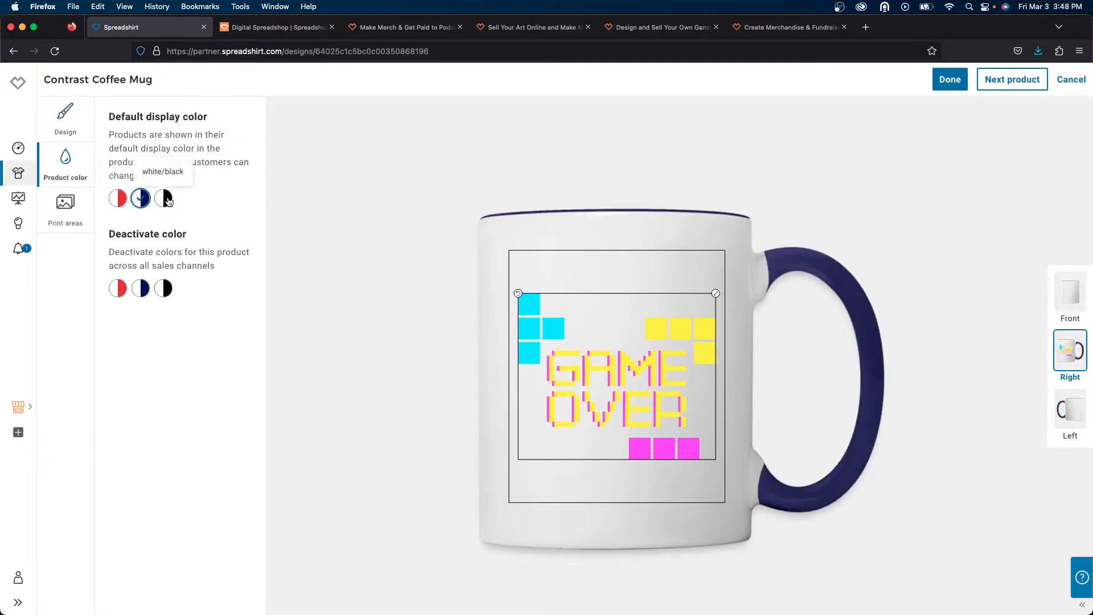
left_click(145, 200)
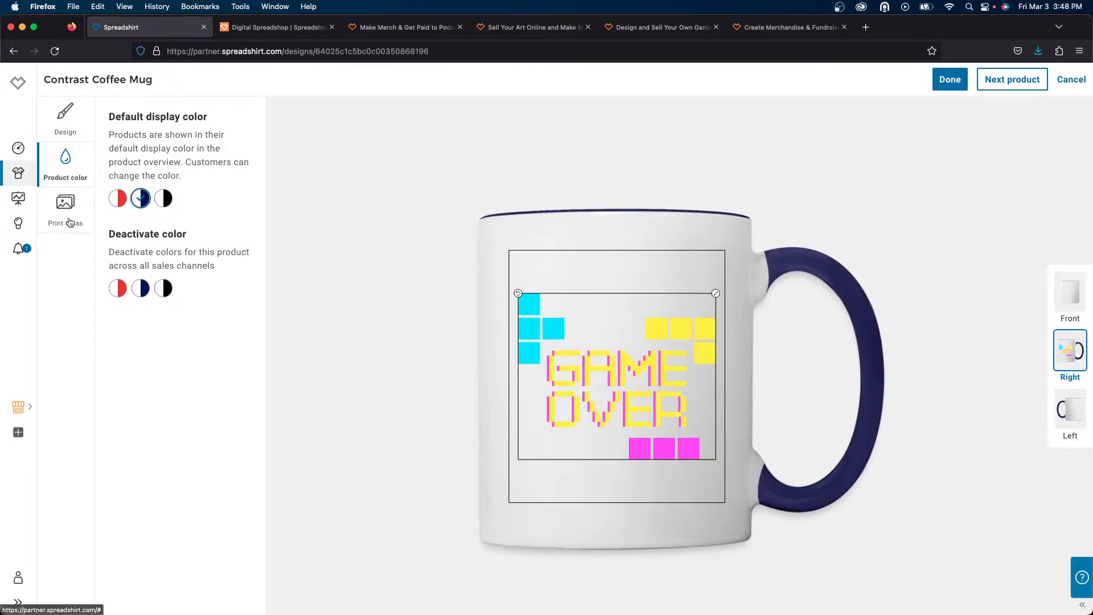
left_click(950, 83)
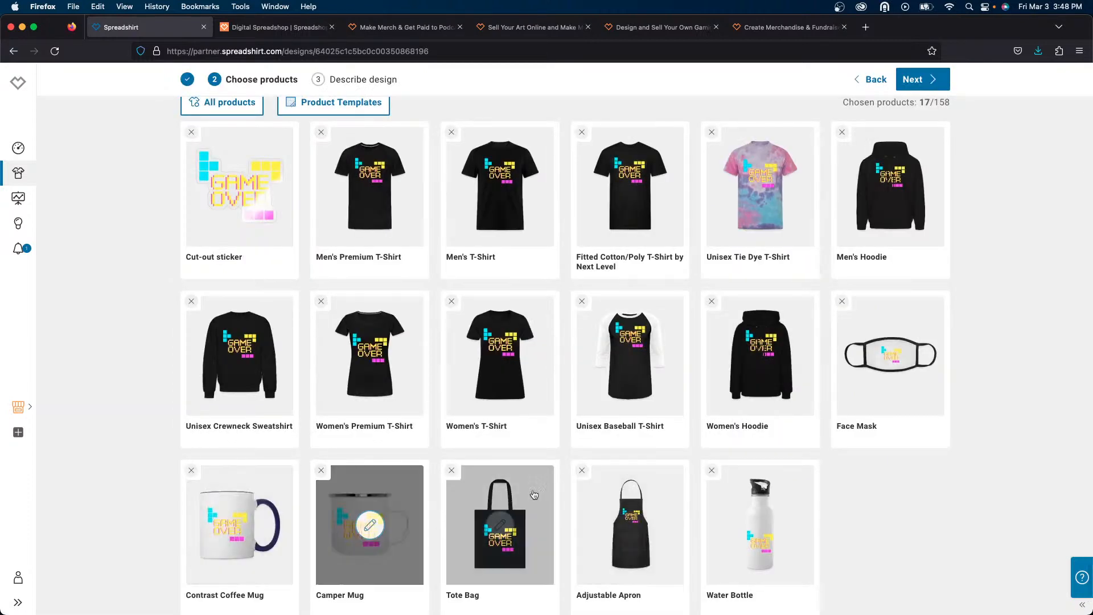
- Remove the Face Mask from the chosen products and continue to the design description
left_click(842, 303)
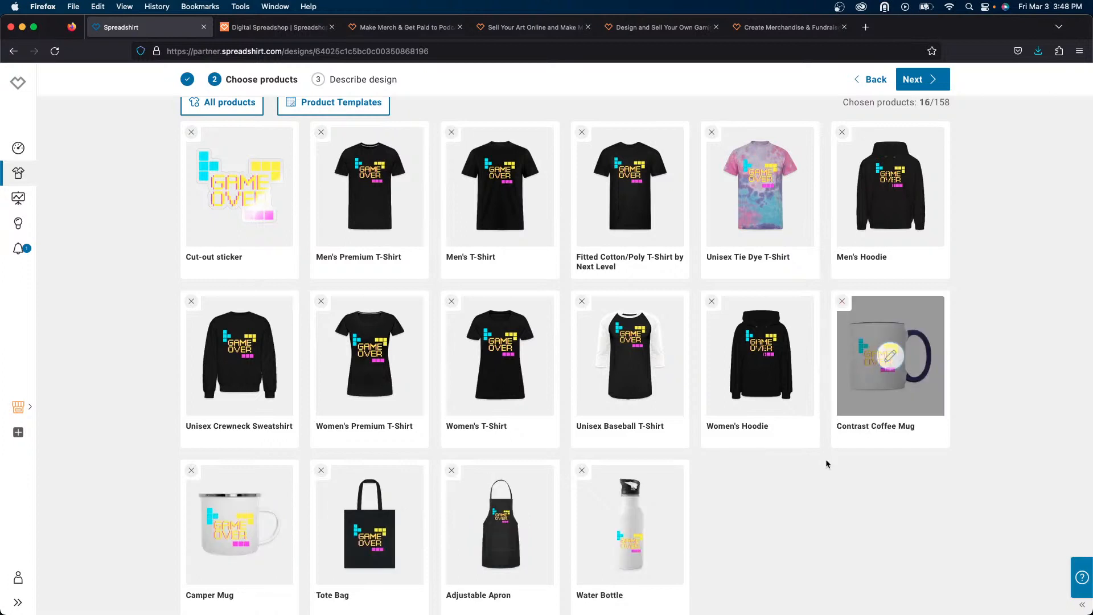
scroll(812, 500, "down", 1)
scroll(812, 499, "up", 2)
scroll(812, 500, "up", 2)
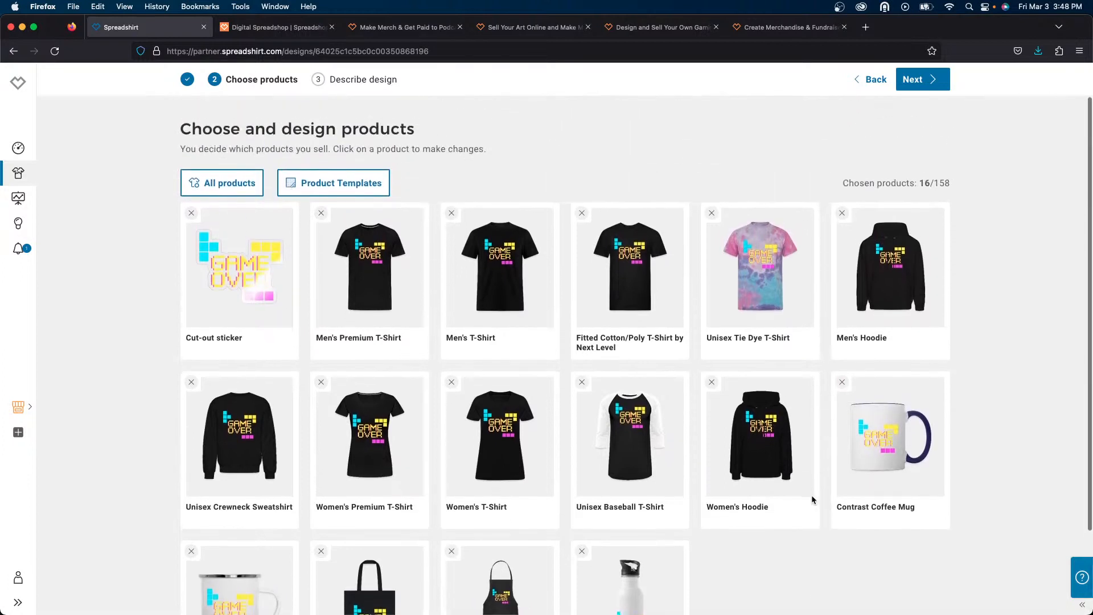
scroll(812, 500, "down", 1)
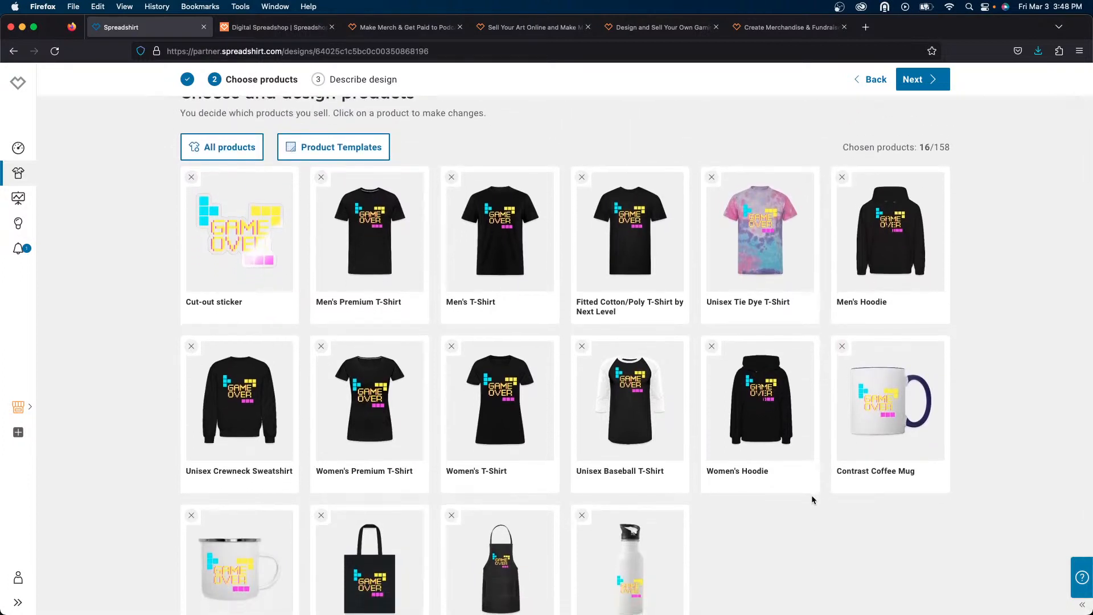
left_click(933, 80)
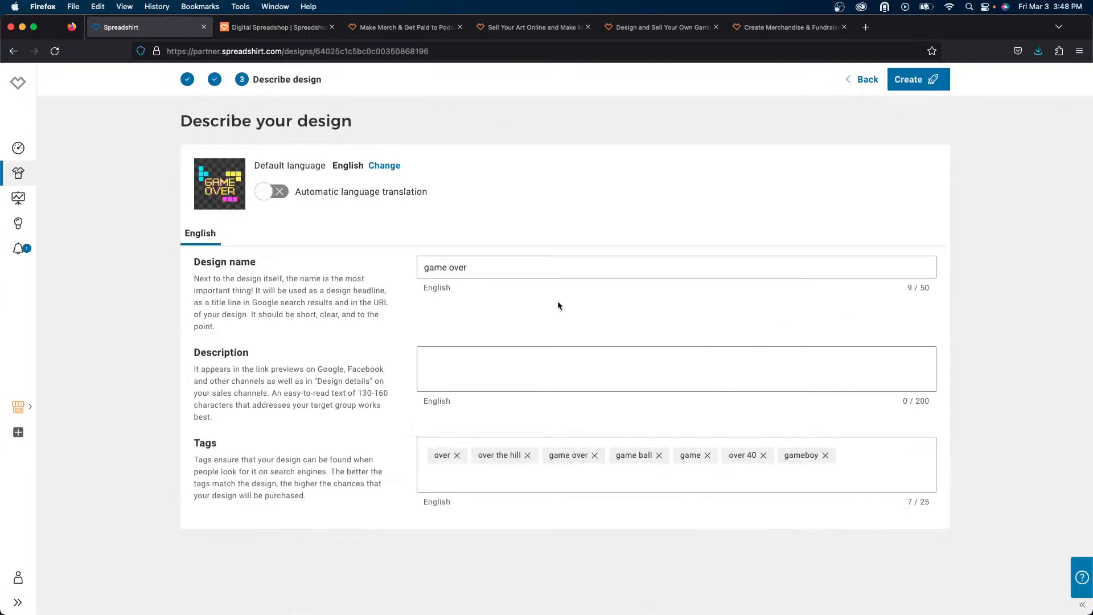
- Rename the design to Game Over
left_click(467, 266)
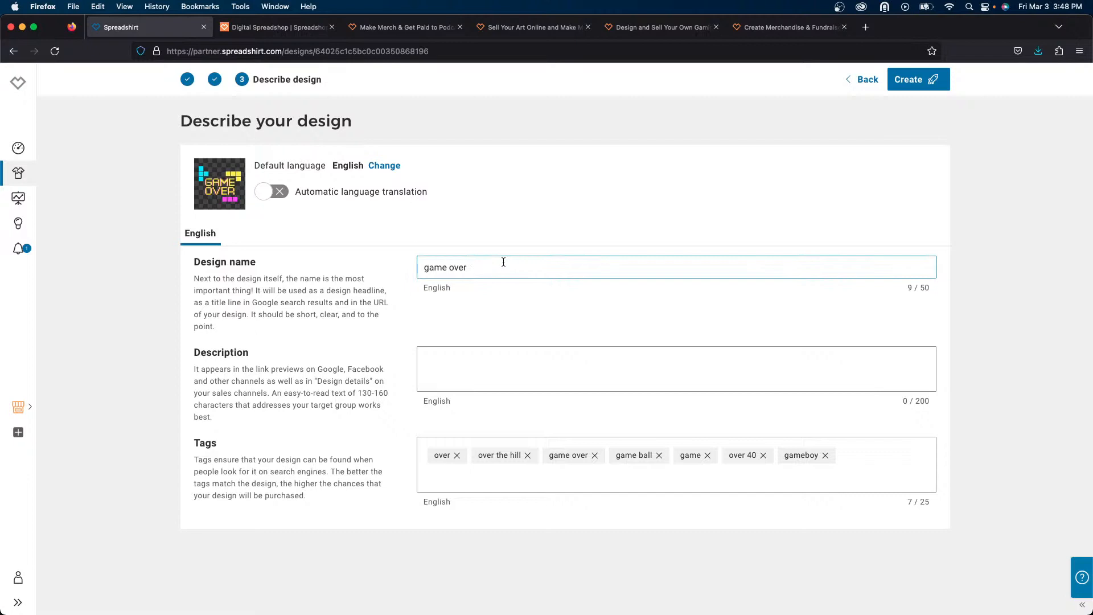
mouse_move(503, 261)
left_mouse_down()
mouse_move(427, 268)
mouse_move(485, 266)
left_mouse_up()
key("BackSpace")
type("G")
key("BackSpace")
type("O")
double_click(466, 266)
triple_click(465, 265)
key("super+c")
- Enter Game Over Design as the design's description
left_click(462, 371)
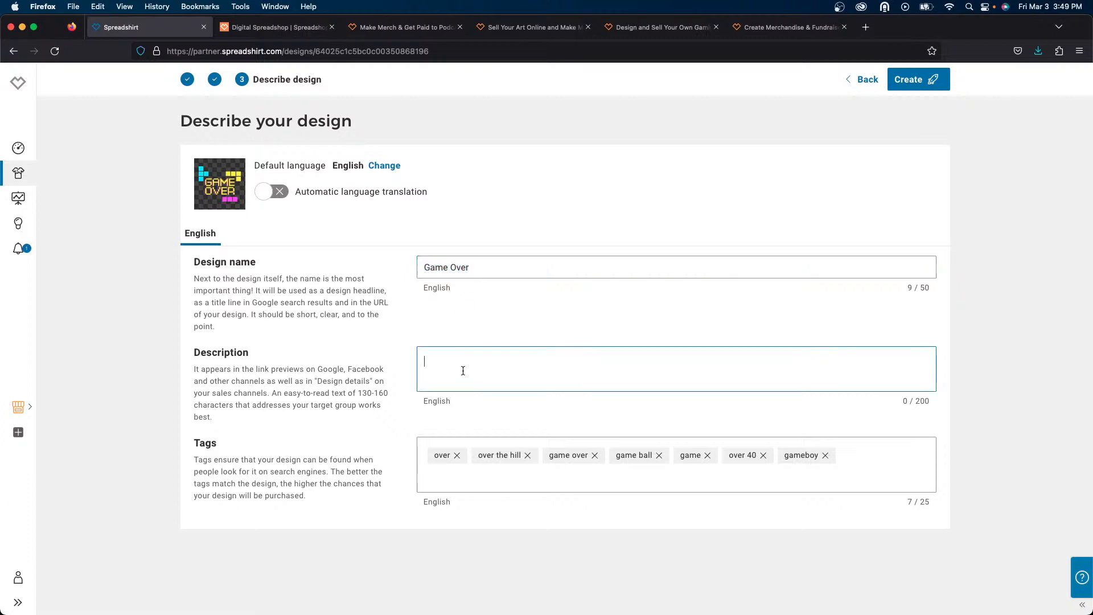
key("super+v")
type("Desig")
- Remove the over, over the hill, game ball and over 40 tags
left_click(457, 455)
left_click(483, 455)
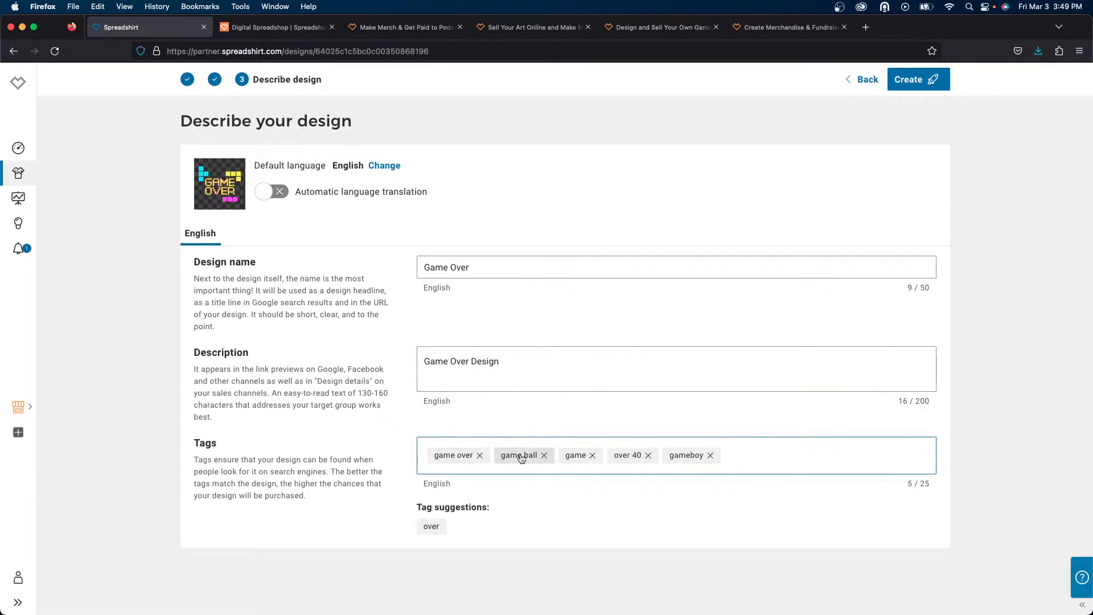
left_click(543, 455)
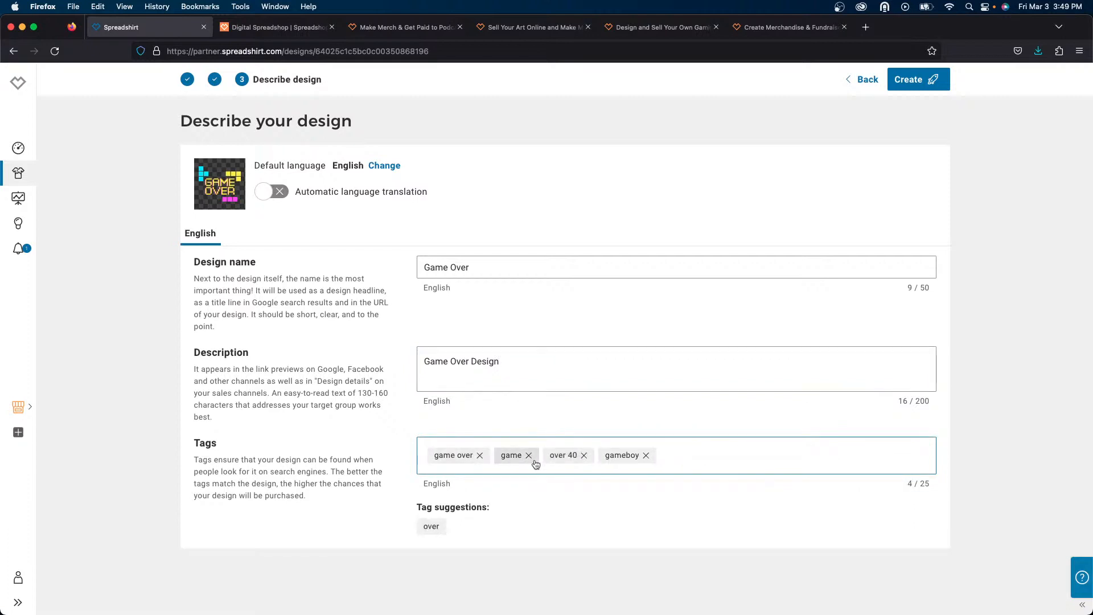
left_click(584, 455)
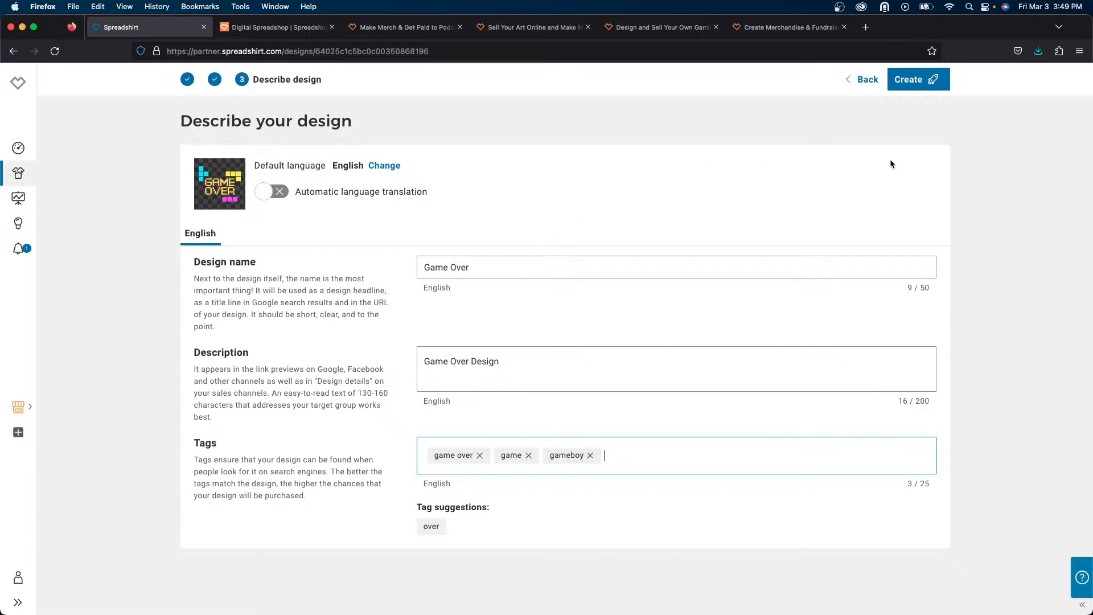
- Create the Game Over design's products on the retro-gamer shop
left_click(917, 79)
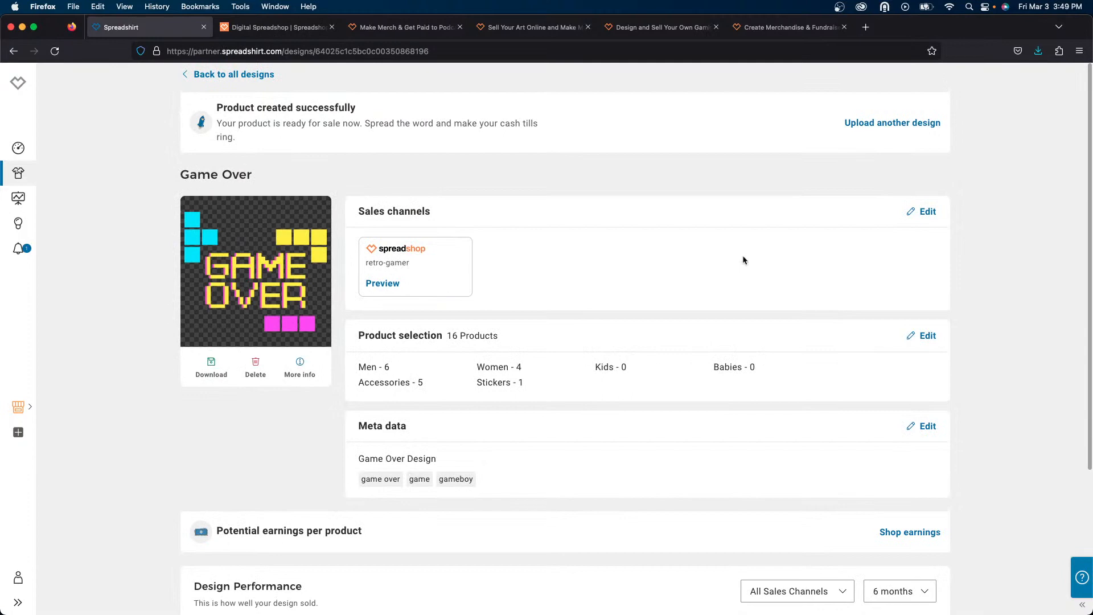
scroll(743, 260, "down", 3)
scroll(743, 260, "up", 3)
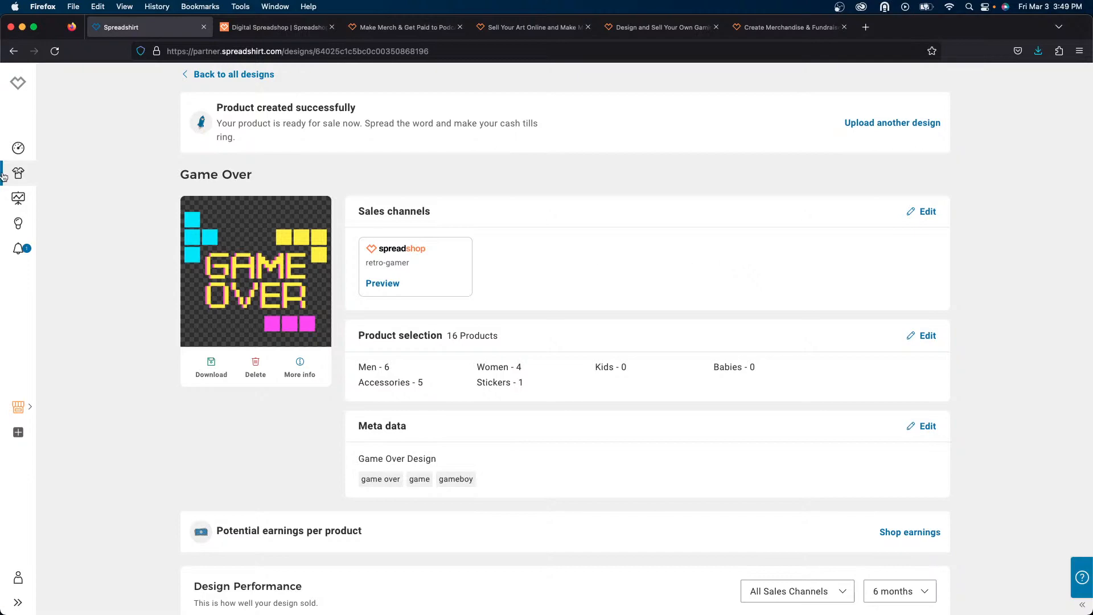
- Open the Oldschool design from all designs, select the retro-gamer shop as its sales channel and continue
left_click(198, 76)
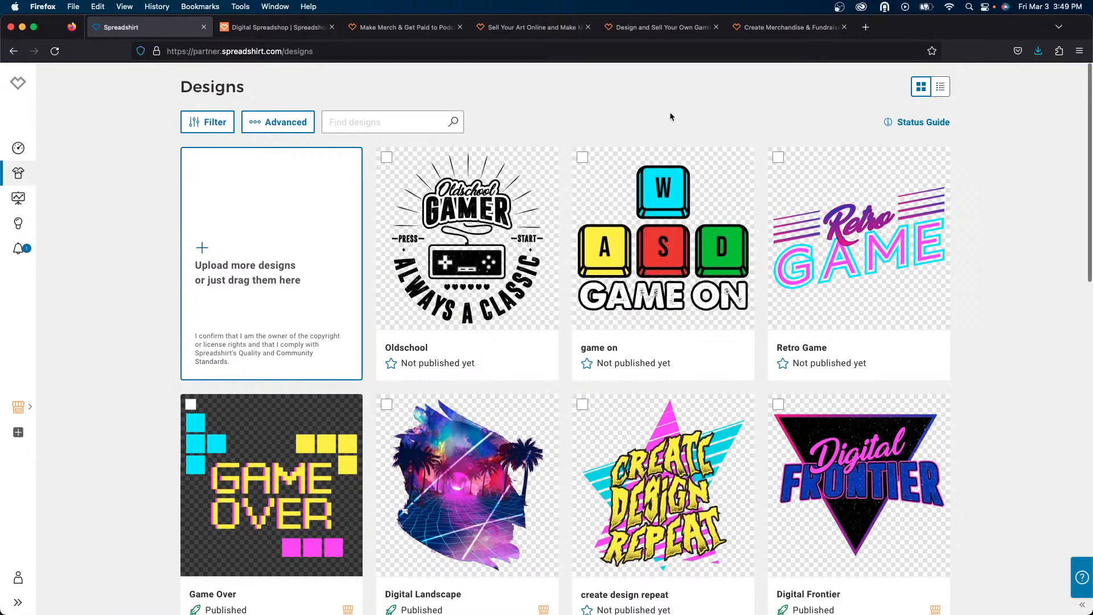
scroll(669, 116, "down", 1)
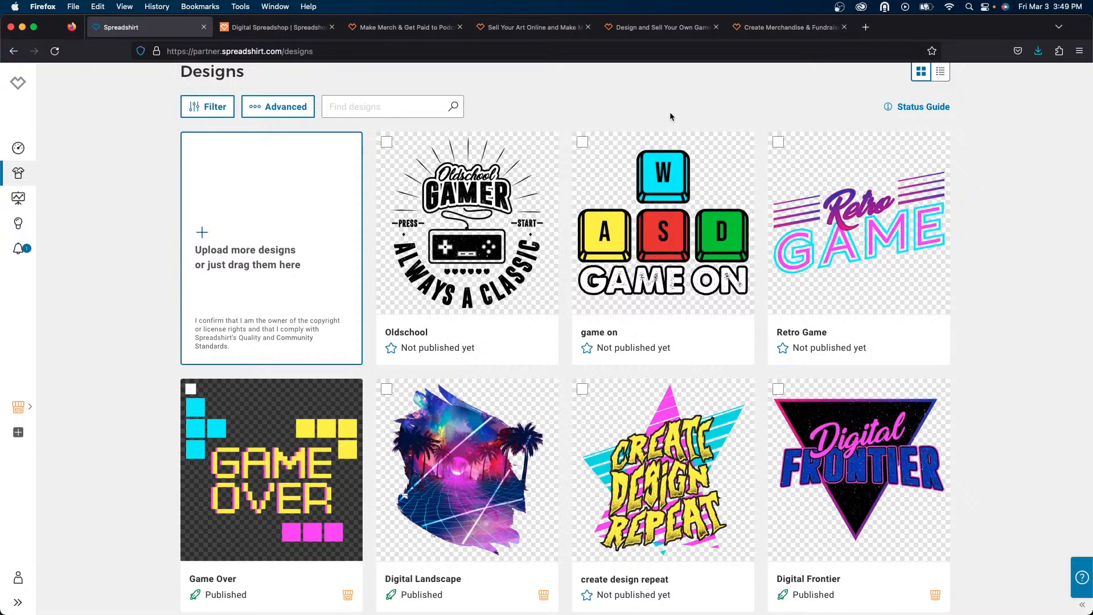
left_click(505, 232)
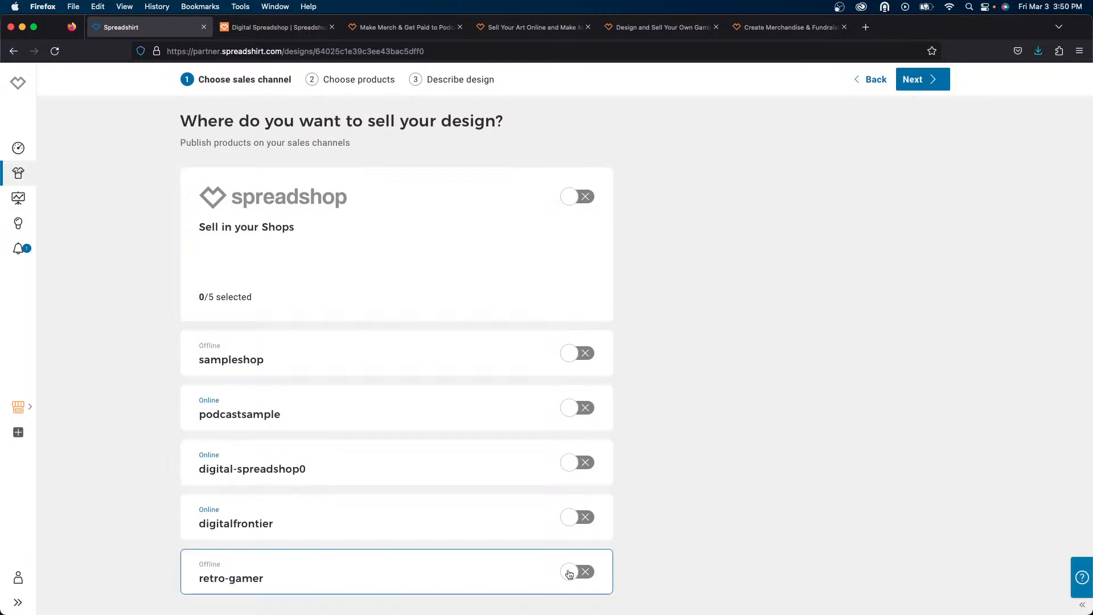
left_click(570, 572)
left_click(927, 80)
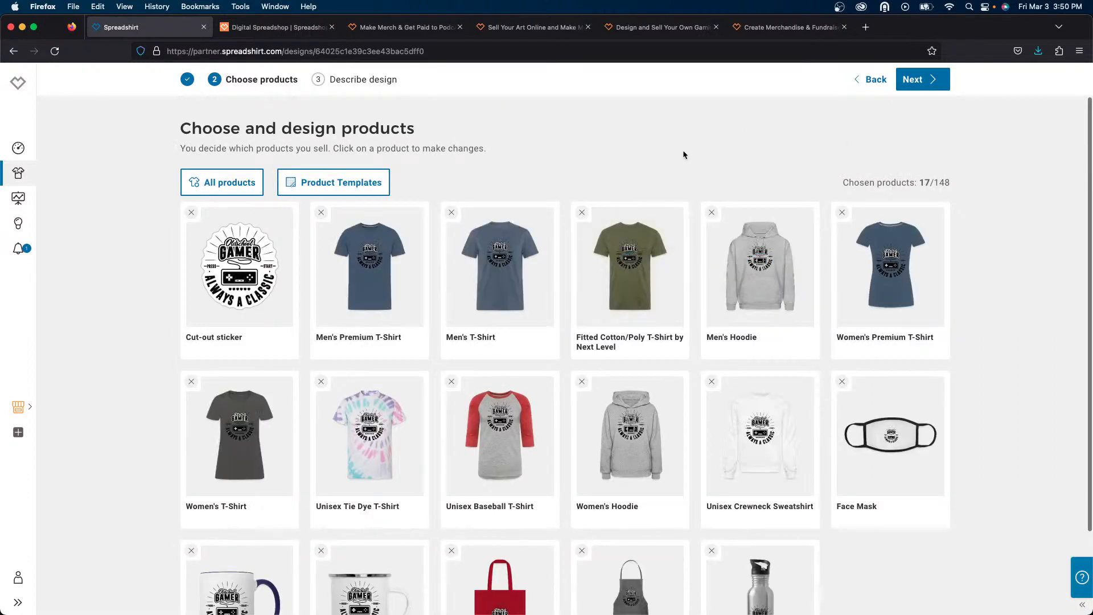
- Remove the Face Mask from the chosen products
scroll(682, 149, "down", 3)
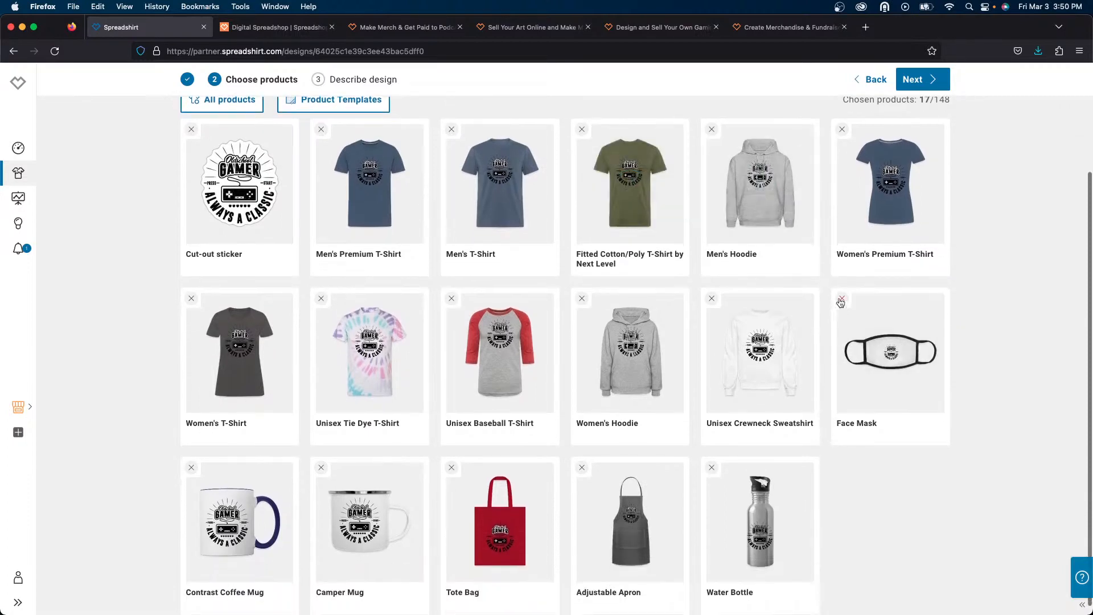
left_click(842, 298)
scroll(804, 503, "up", 2)
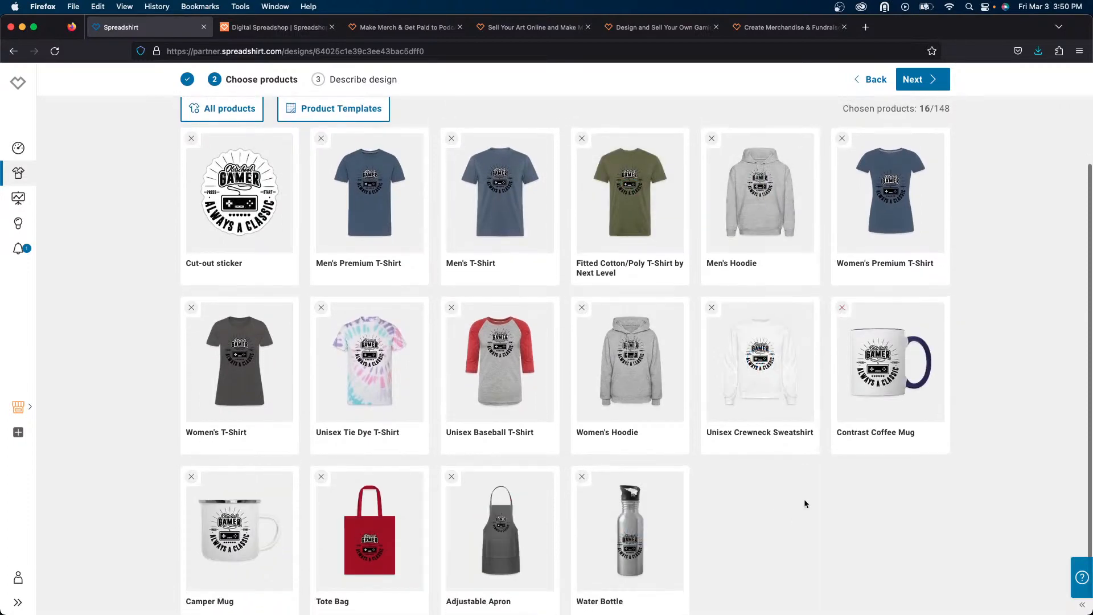
- Set the Men's Premium T-Shirt's default colour to yellow, move the design slightly higher and save
mouse_move(501, 381)
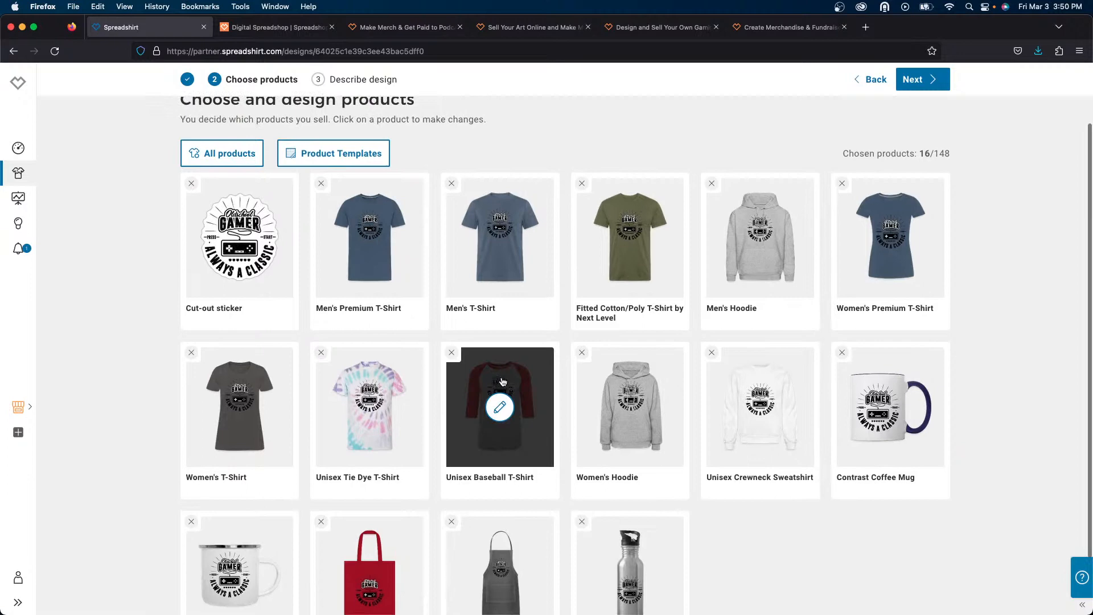
left_click(394, 286)
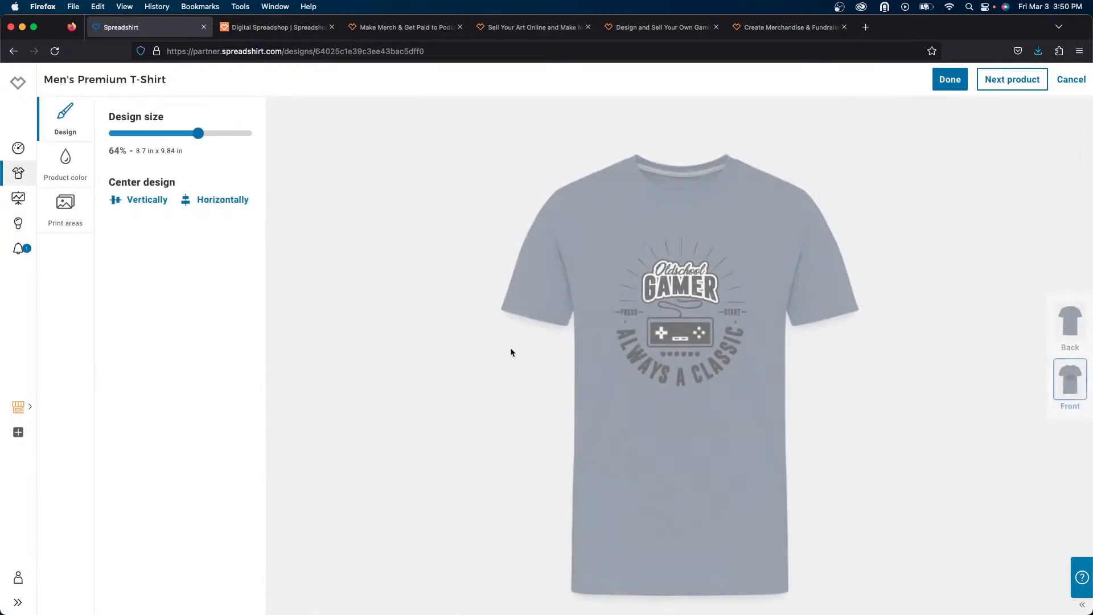
left_click(65, 160)
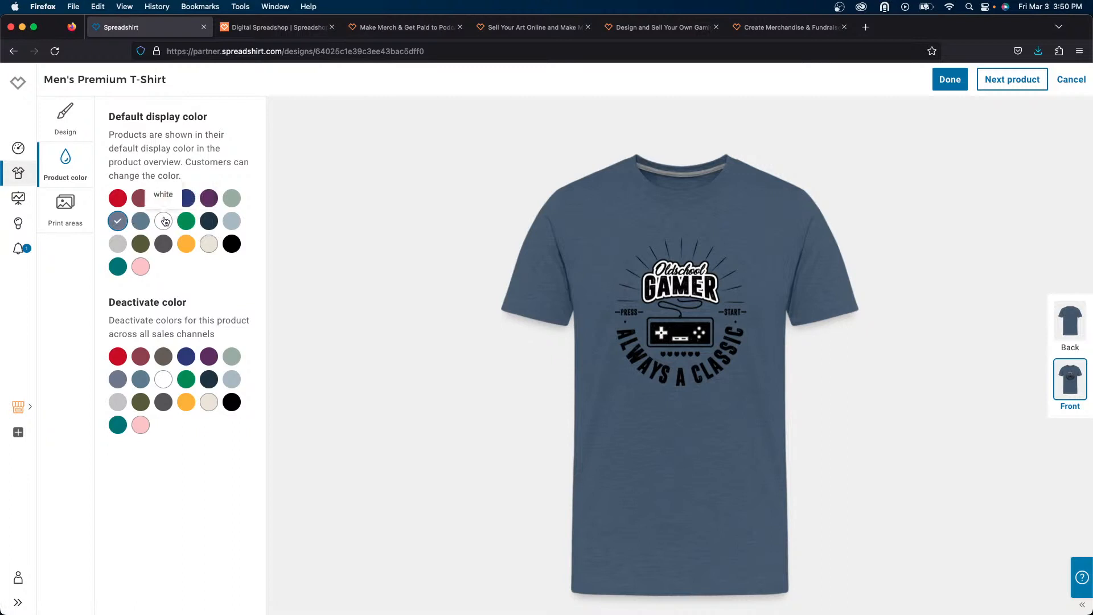
left_click(208, 246)
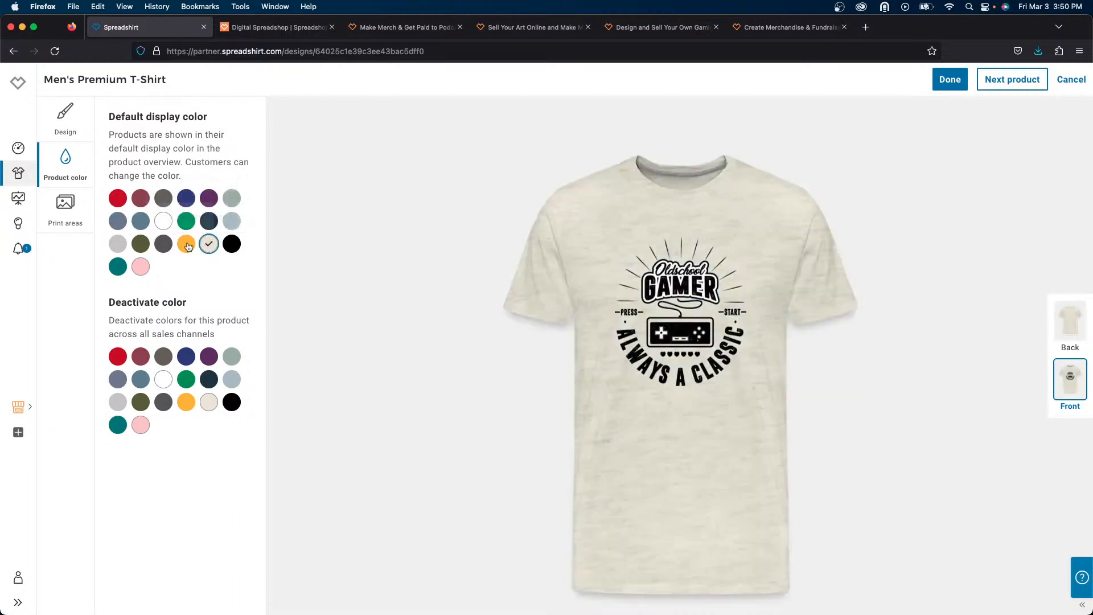
left_click(163, 221)
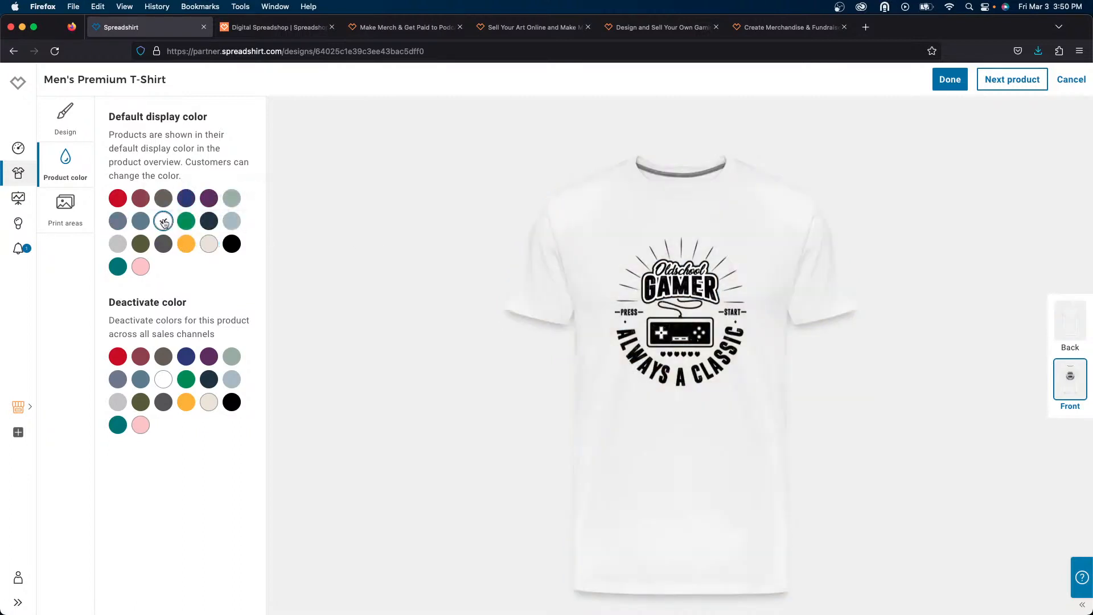
left_click(183, 246)
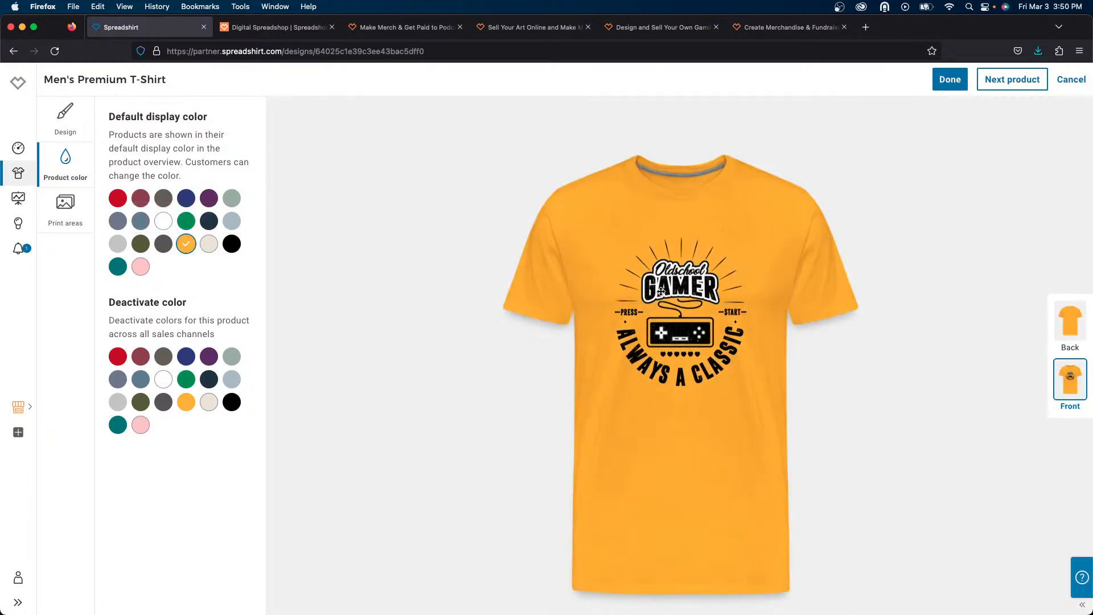
mouse_move(661, 291)
left_mouse_down()
mouse_move(661, 255)
mouse_move(661, 270)
left_mouse_up()
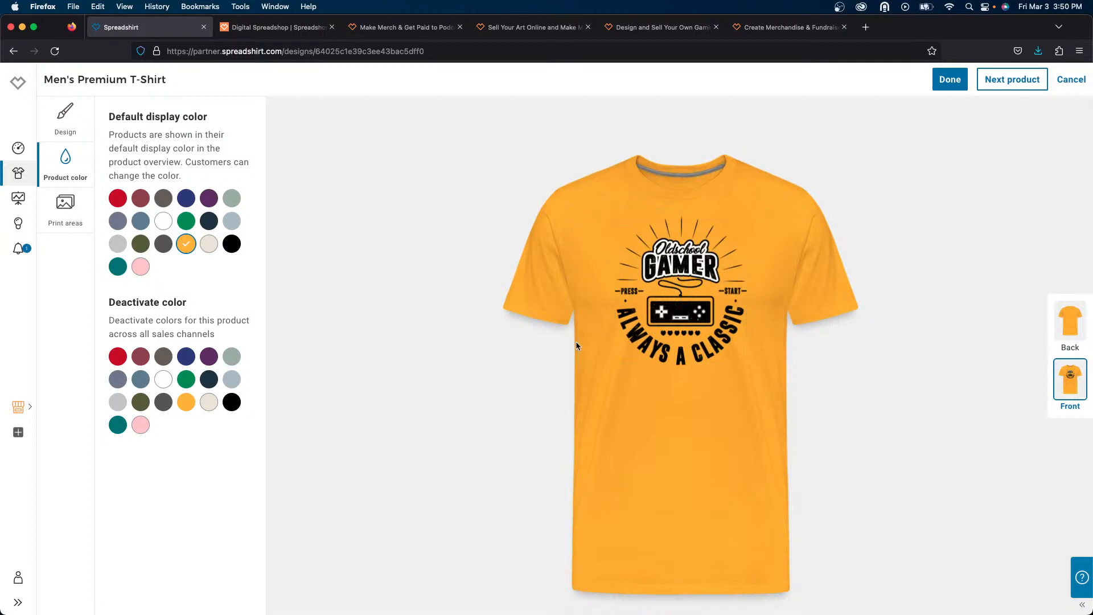
left_click_drag(697, 337, 696, 346)
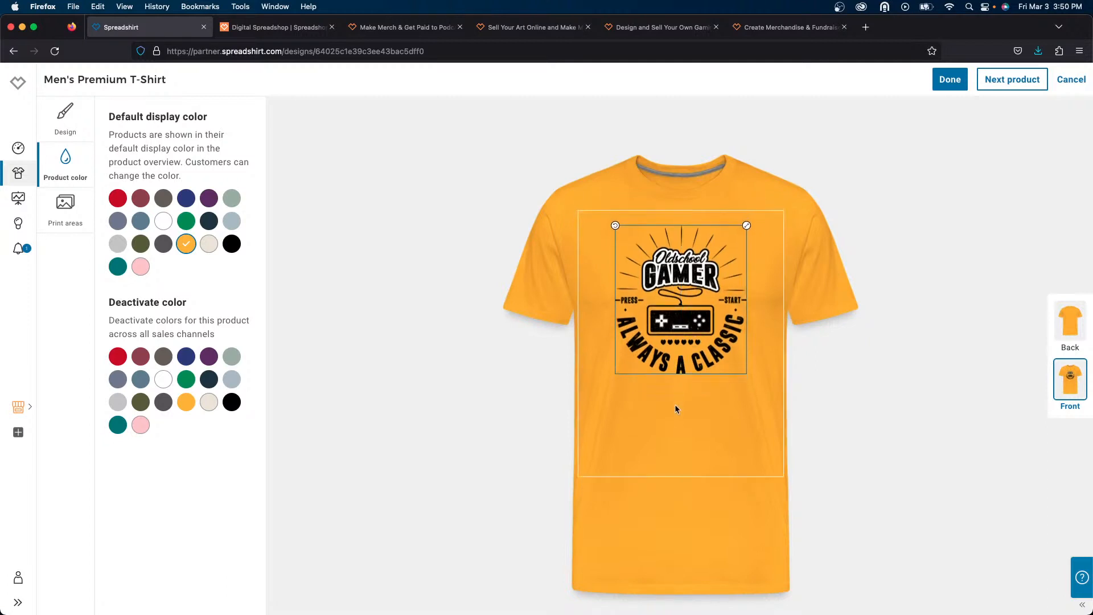
left_click(948, 80)
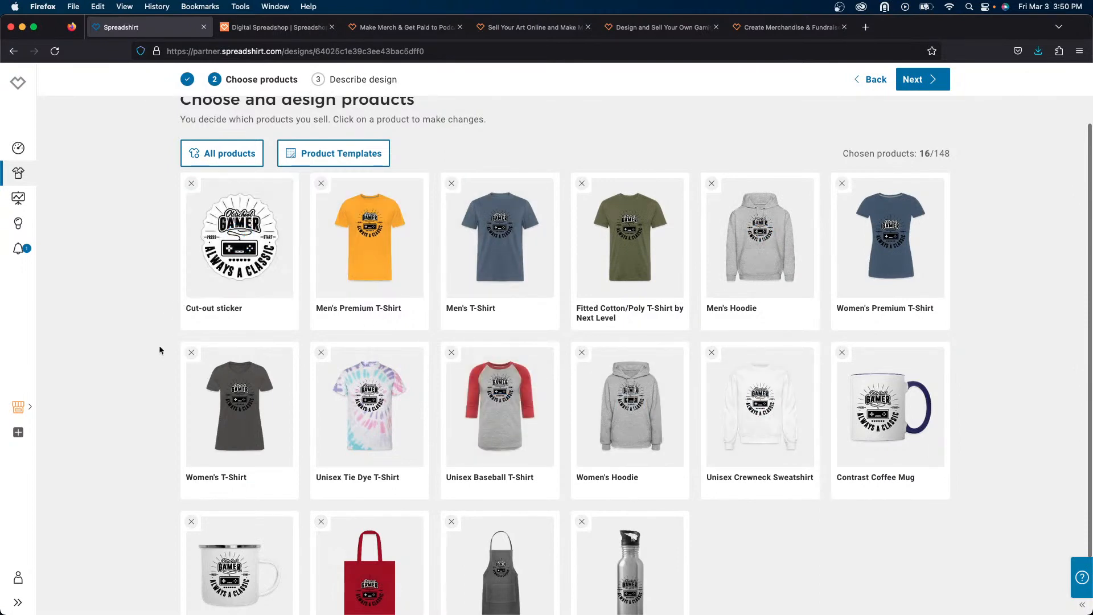
- Try other default colours on the cut-out sticker and keep the original one
scroll(160, 350, "down", 2)
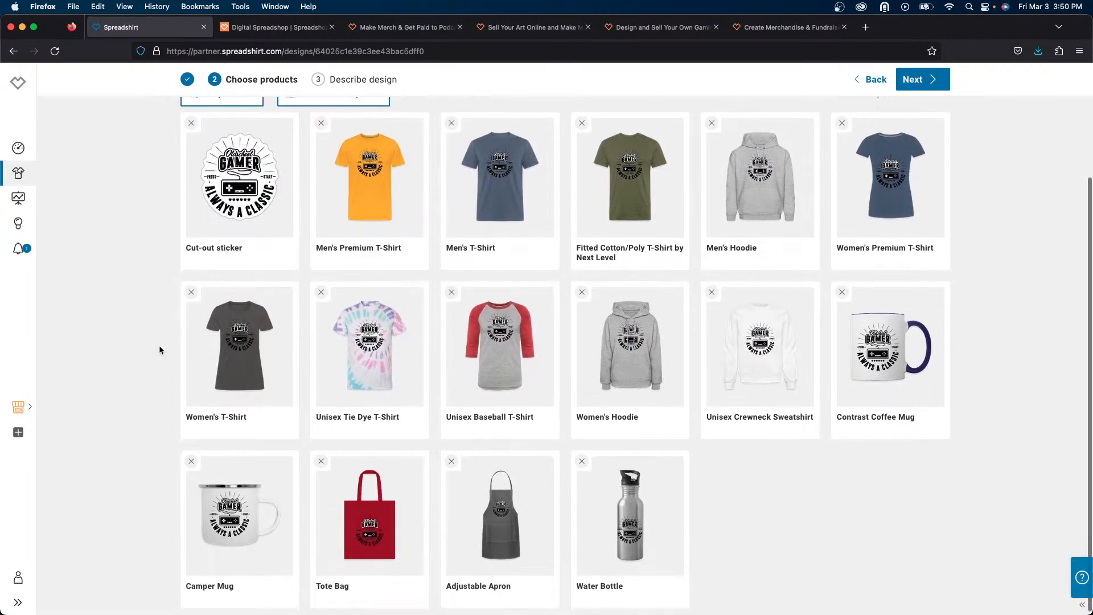
scroll(169, 292, "up", 2)
left_click(206, 290)
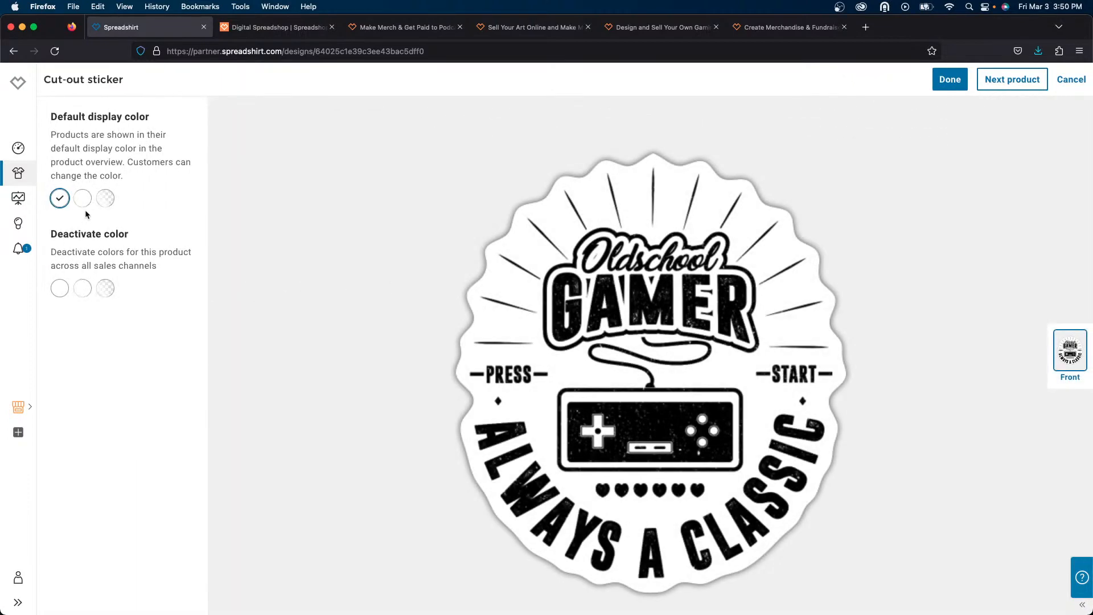
left_click(85, 202)
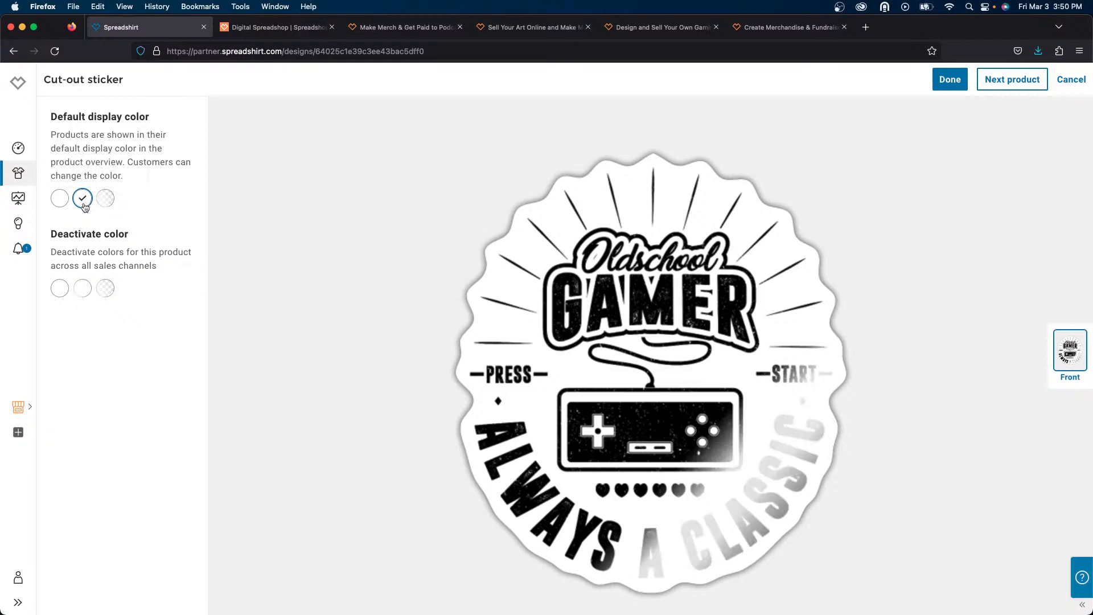
left_click(110, 201)
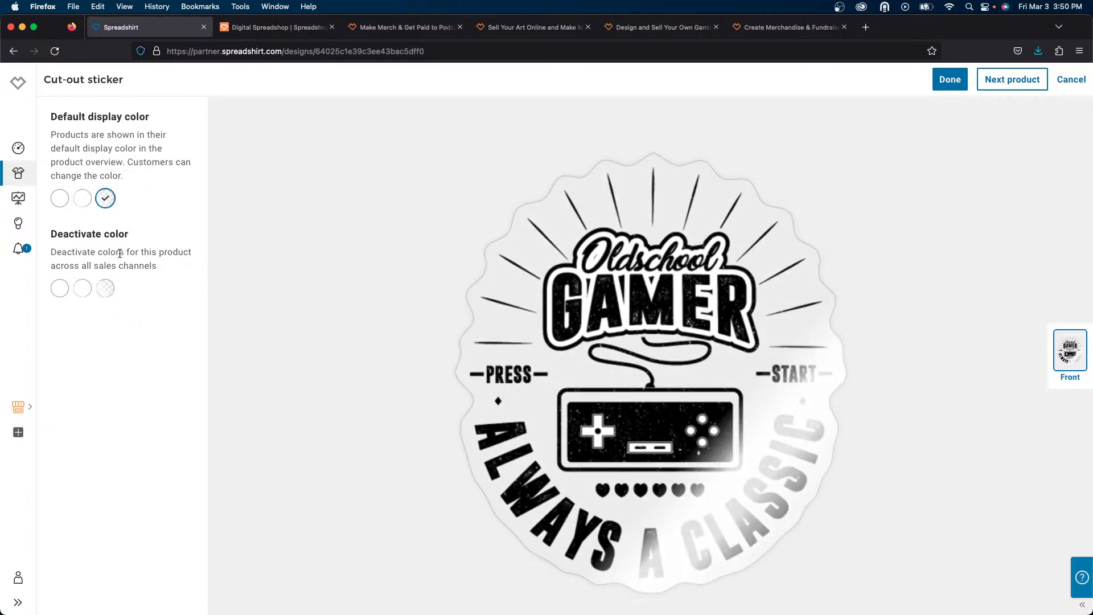
left_click(63, 200)
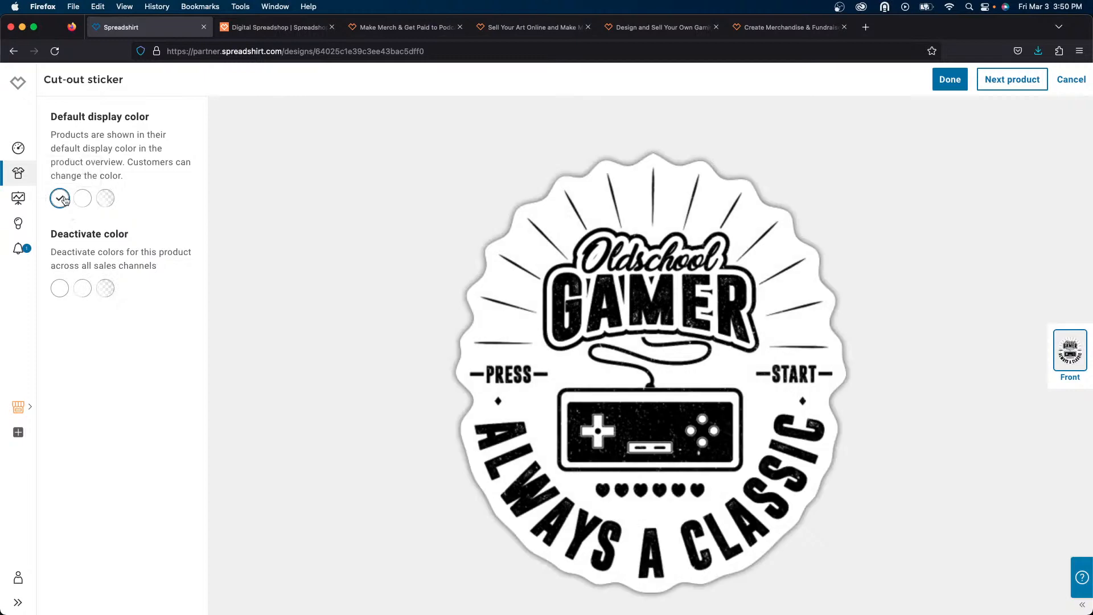
left_click(110, 202)
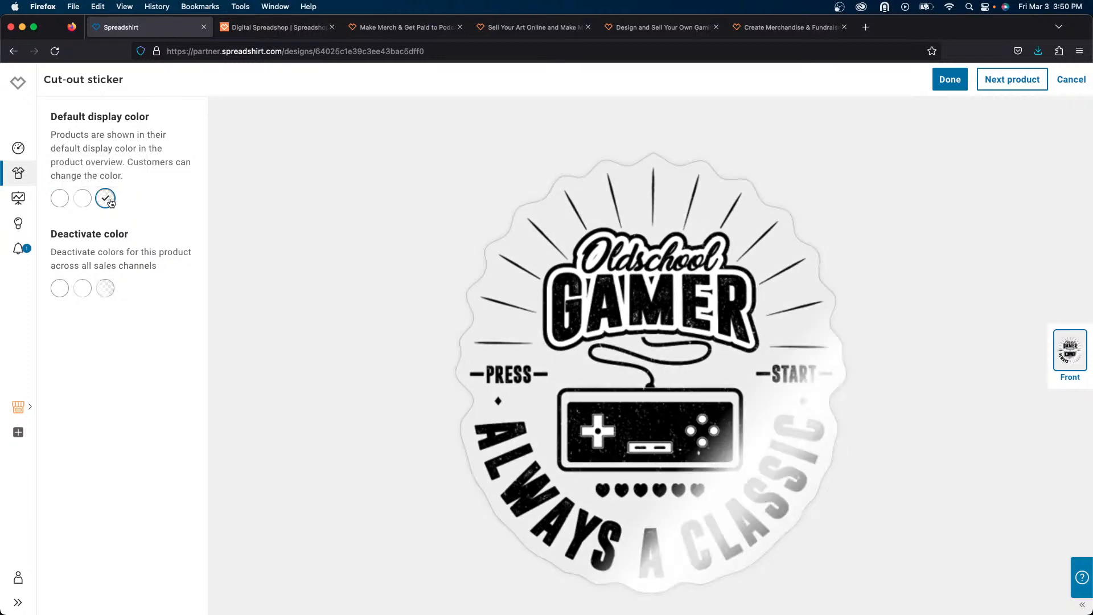
left_click(66, 200)
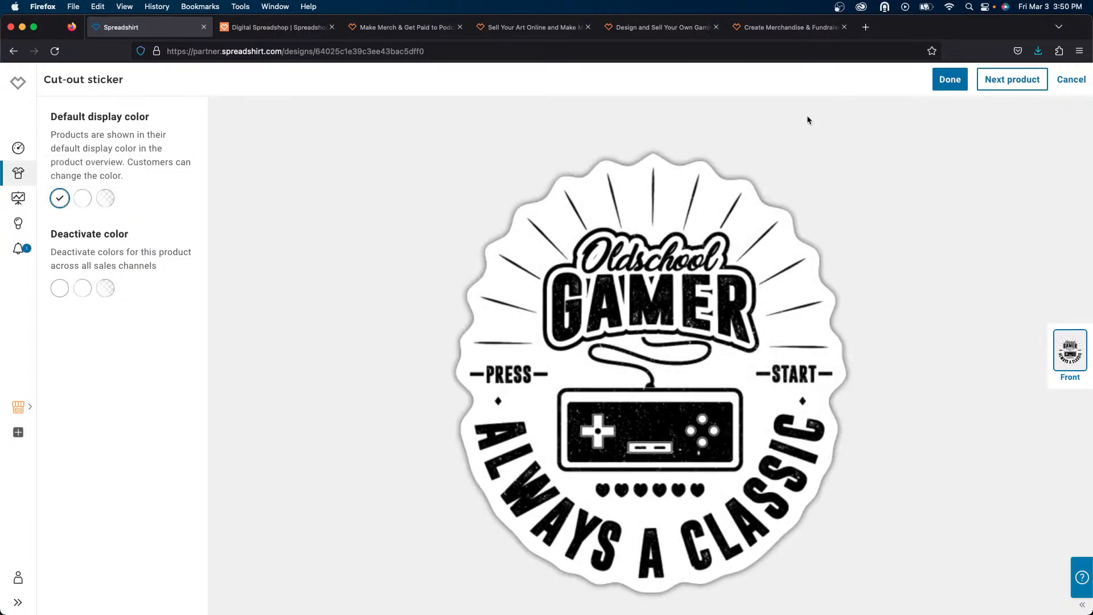
left_click(949, 80)
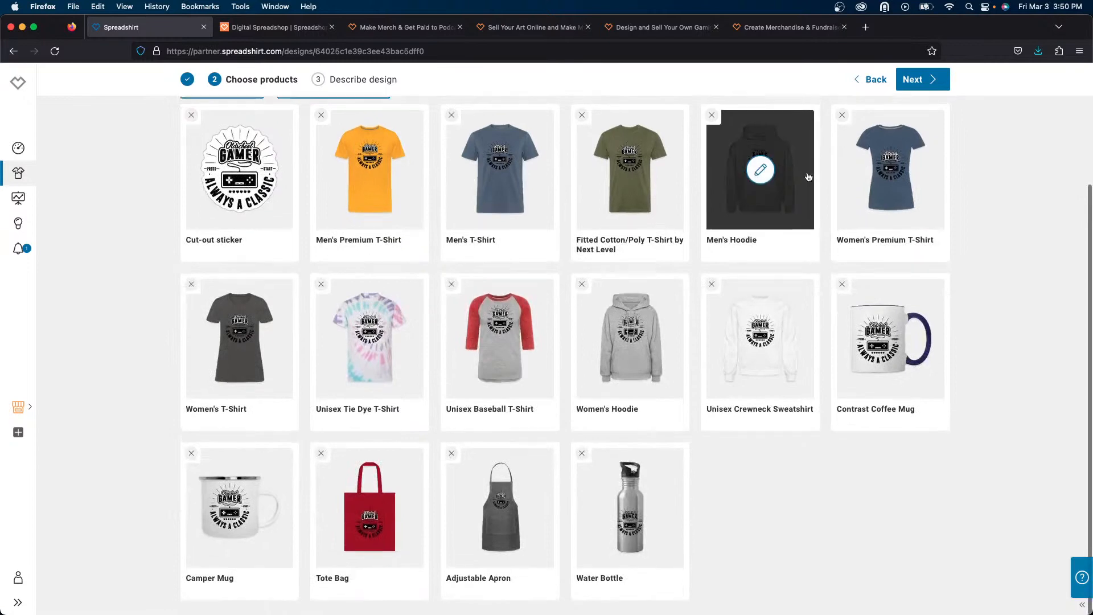
- Continue to the design description and rename the design to Old School
left_click(920, 79)
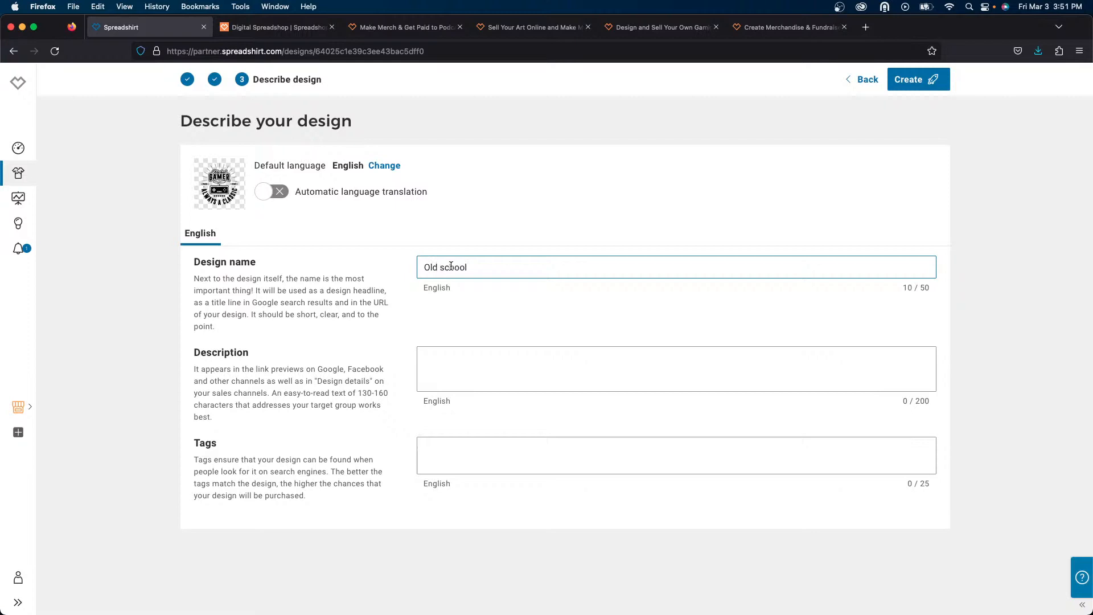
key("Delete")
type("S")
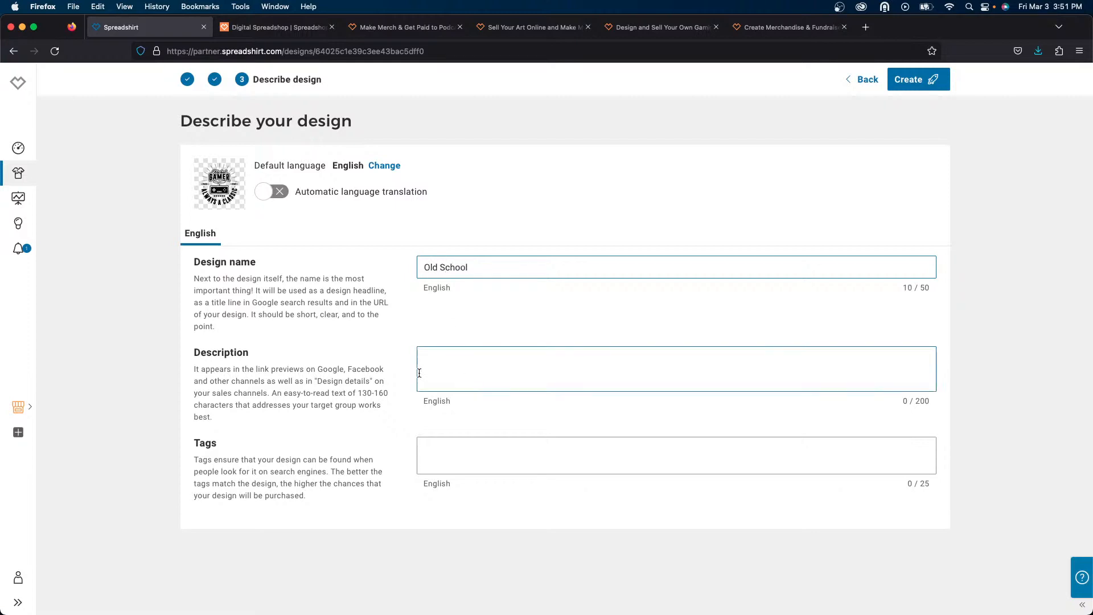
- Enter Old School Design as the design's description
left_click(459, 356)
left_click(446, 265)
triple_click(444, 266)
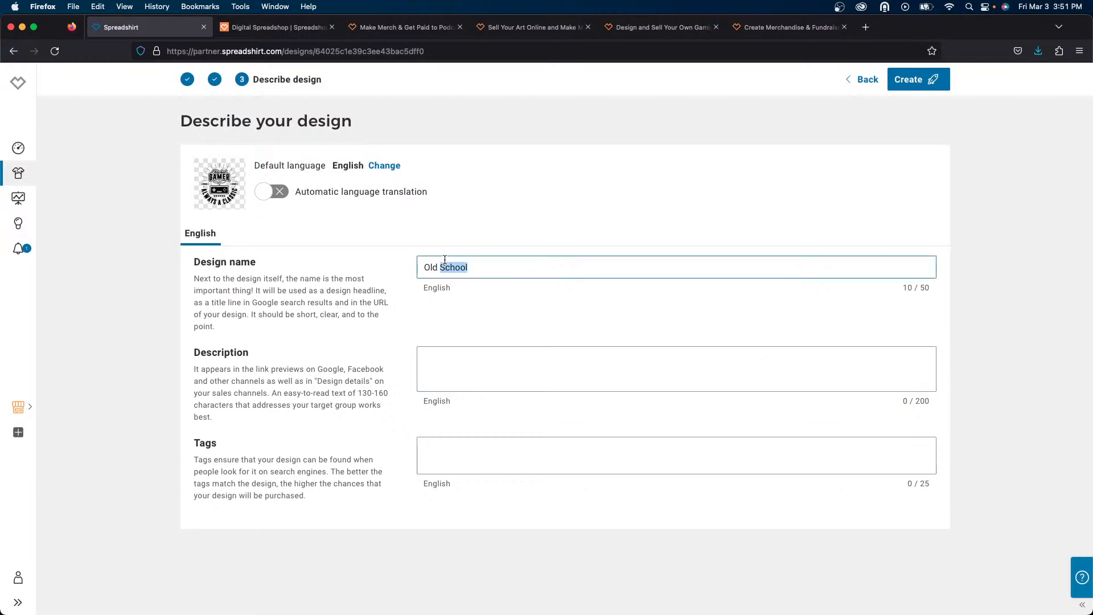
left_click(440, 364)
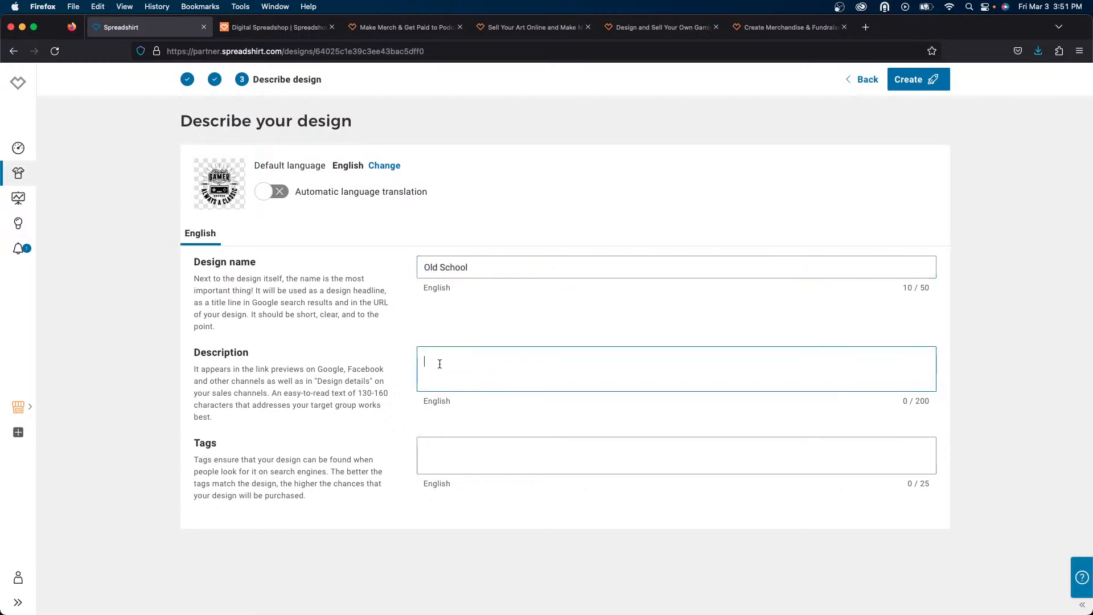
key("super+v")
- Add the tags old school, gamer and classic
left_click(467, 460)
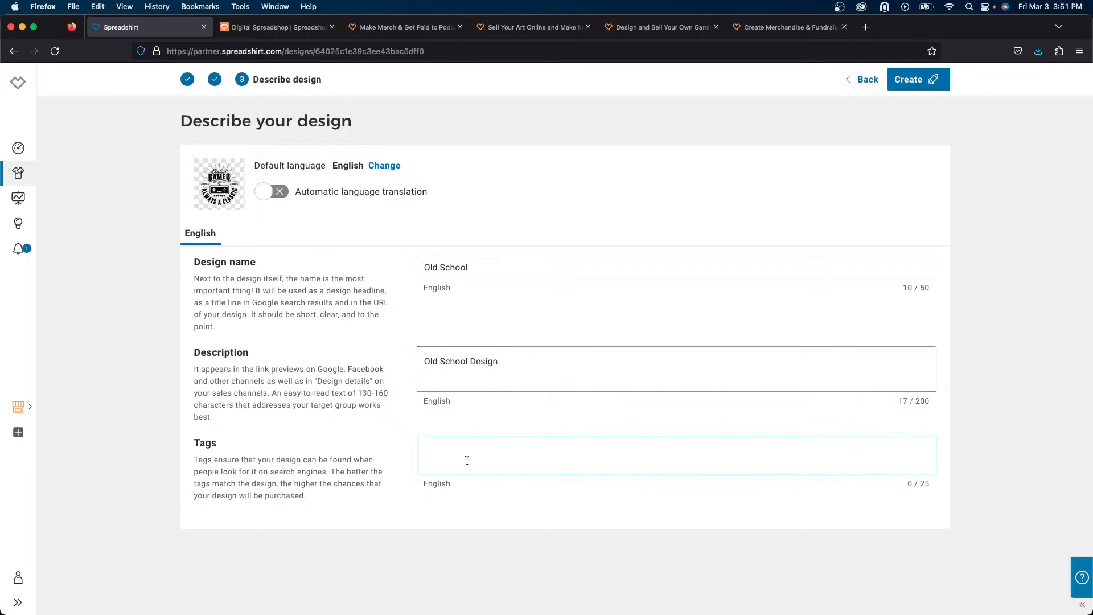
type("old")
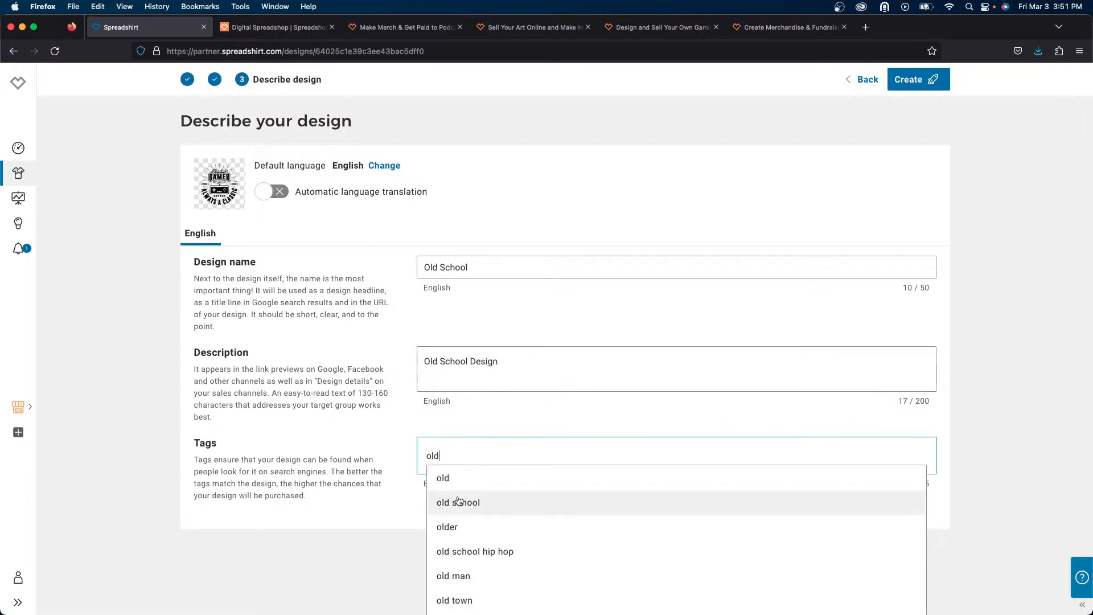
left_click(459, 502)
left_click(507, 469)
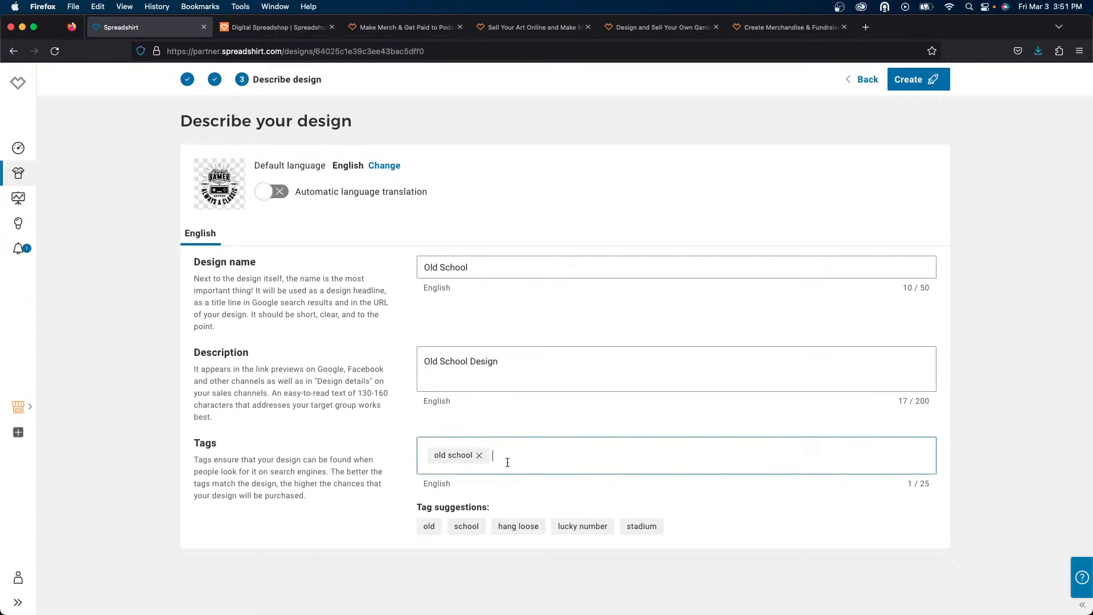
type("gamer")
key("Return")
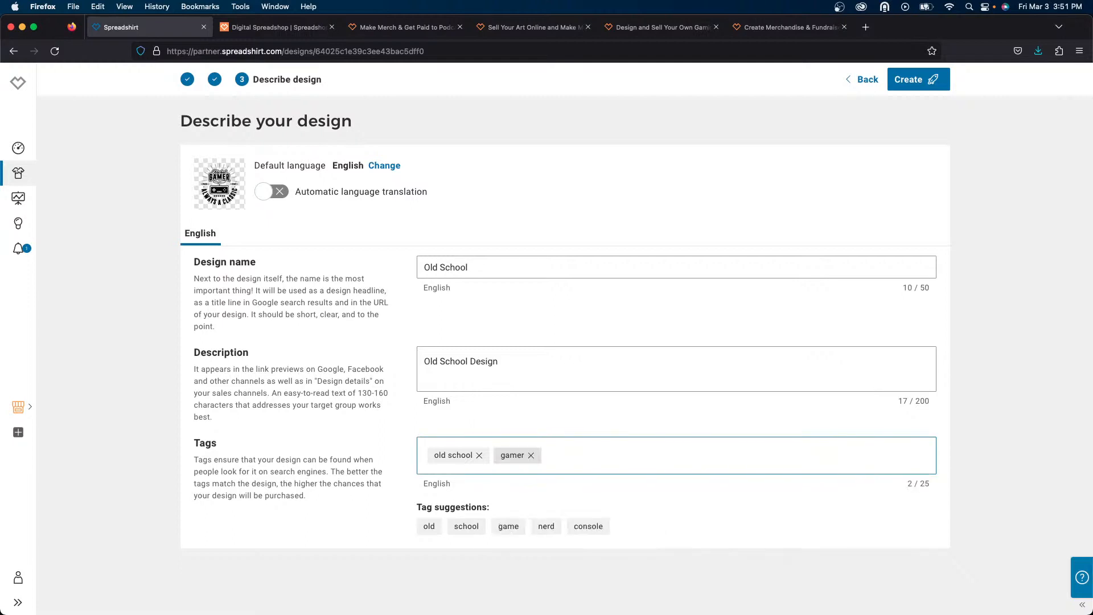
type("cla")
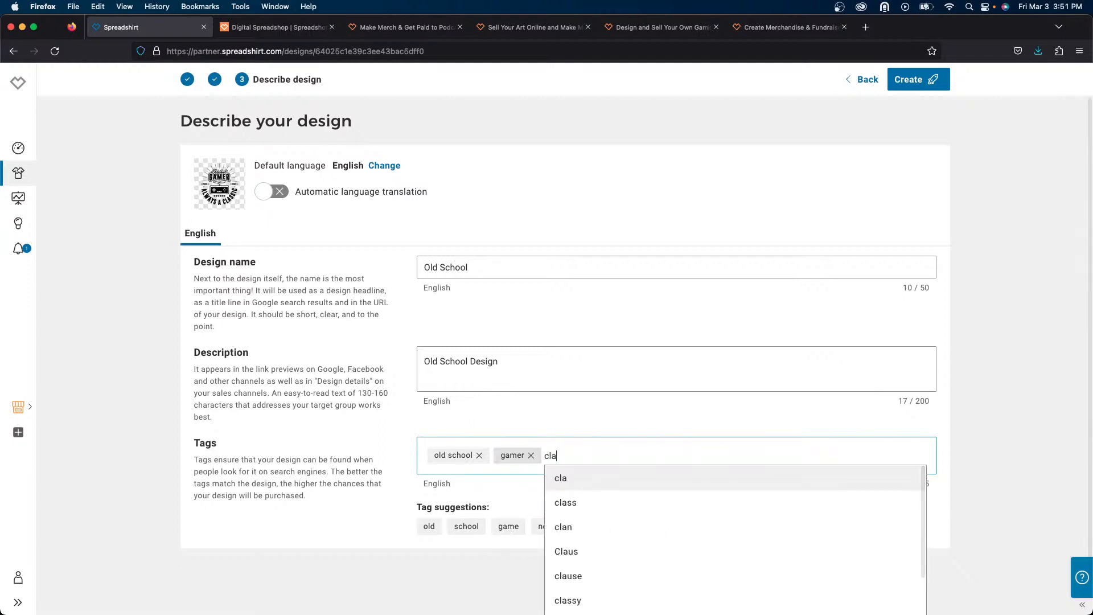
type("ssic")
key("Return")
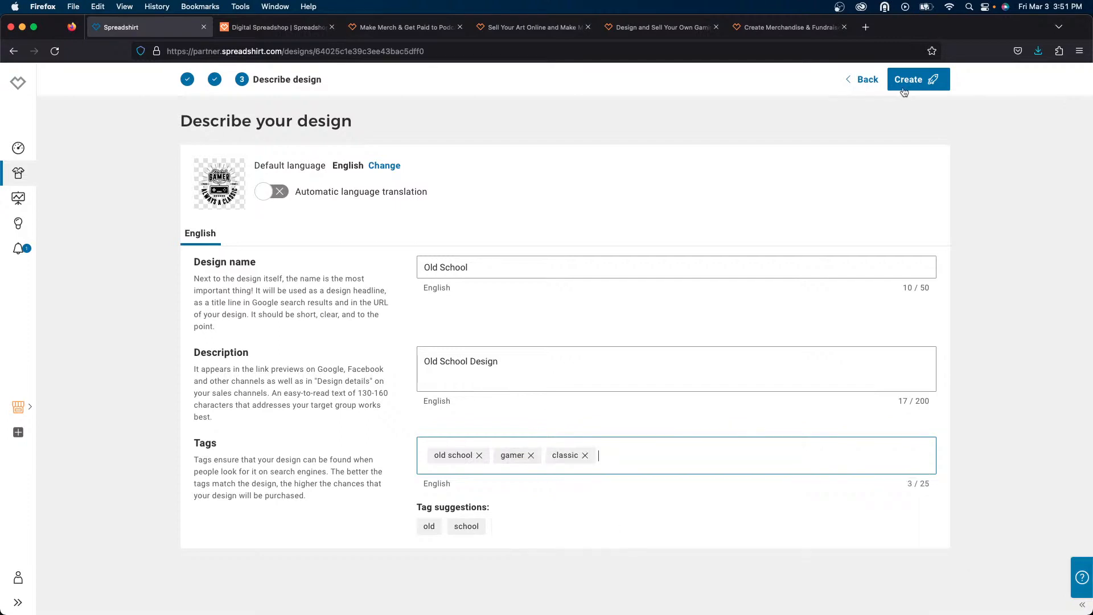
- Publish the Old School design and open the retro-gamer shop's settings
left_click(908, 82)
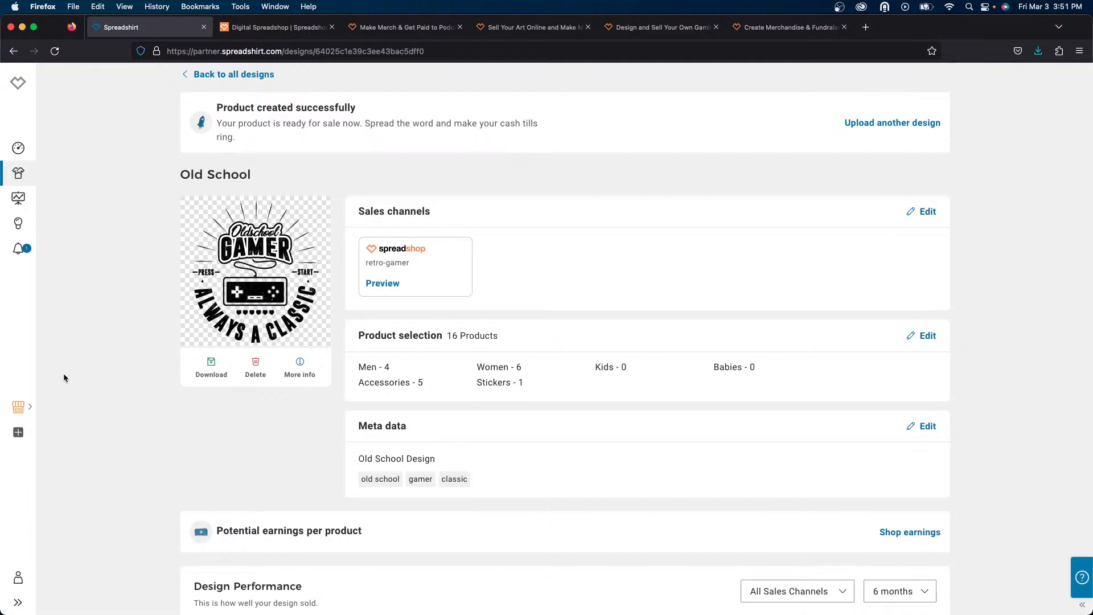
left_click(16, 409)
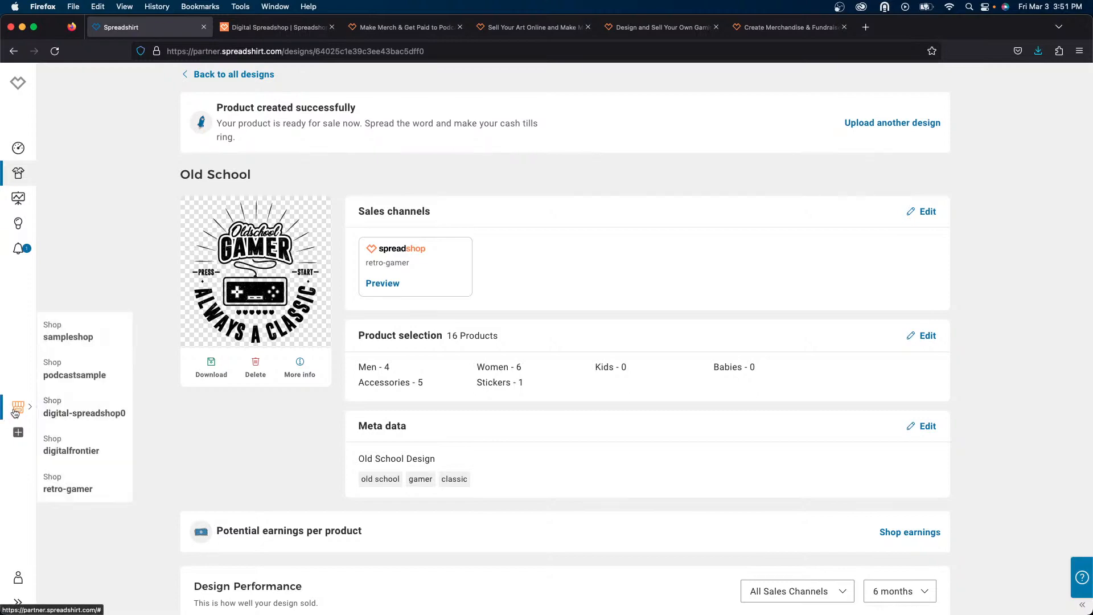
left_click(84, 492)
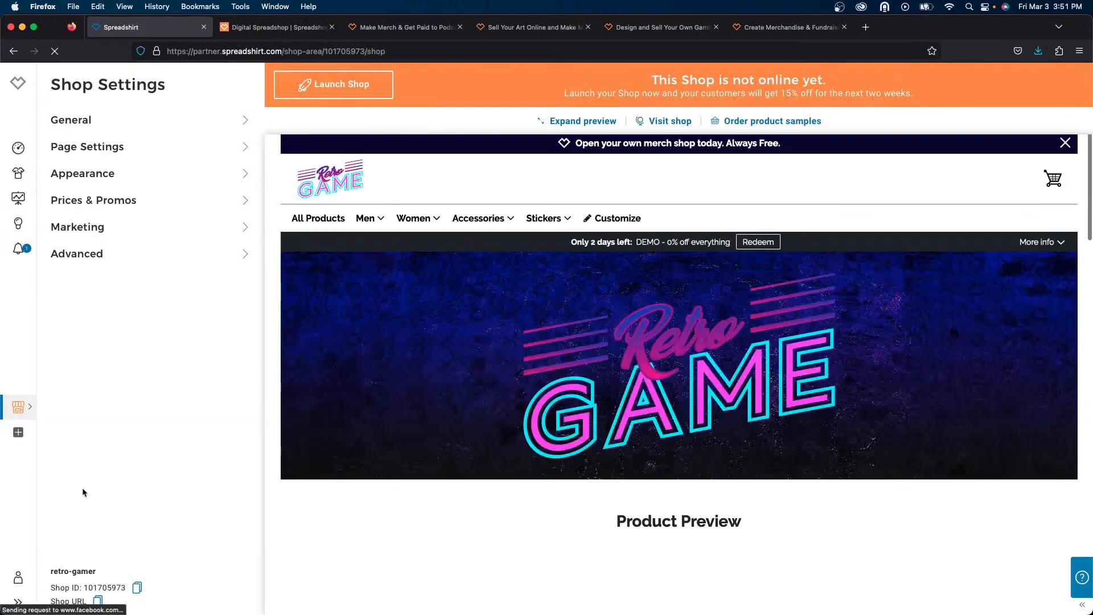
- Scroll through the shop preview to review the products of both designs
mouse_move(482, 230)
scroll(482, 231, "down", 5)
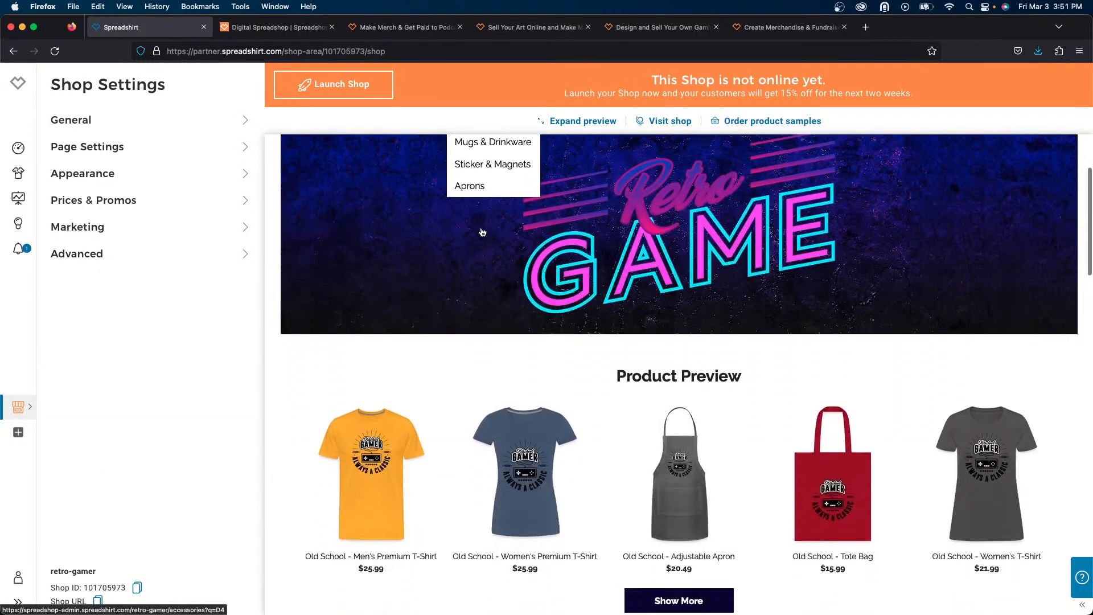
scroll(482, 231, "down", 2)
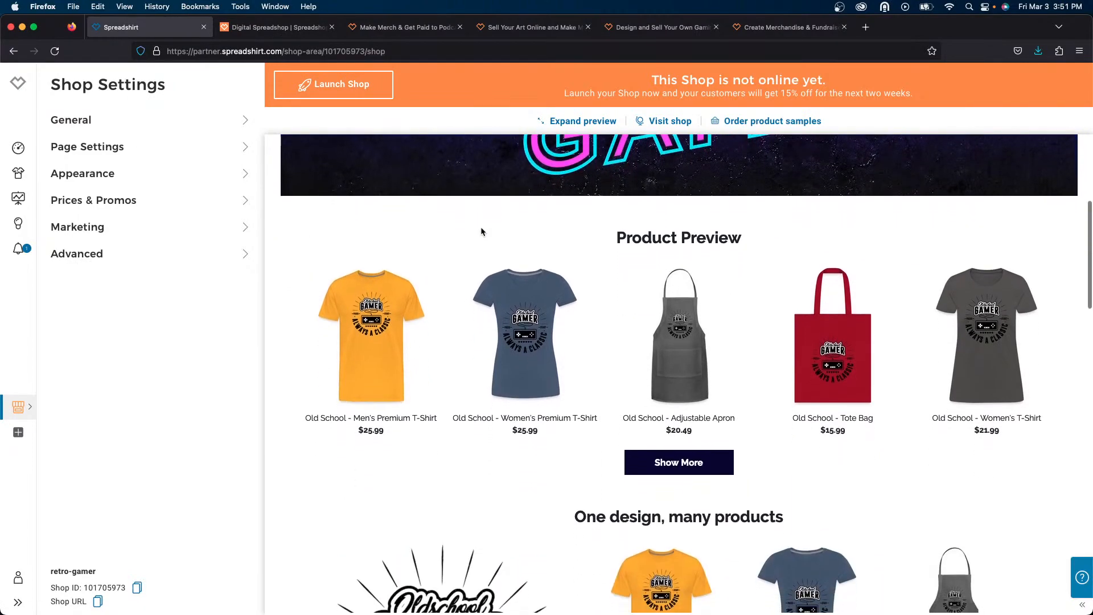
scroll(481, 231, "down", 4)
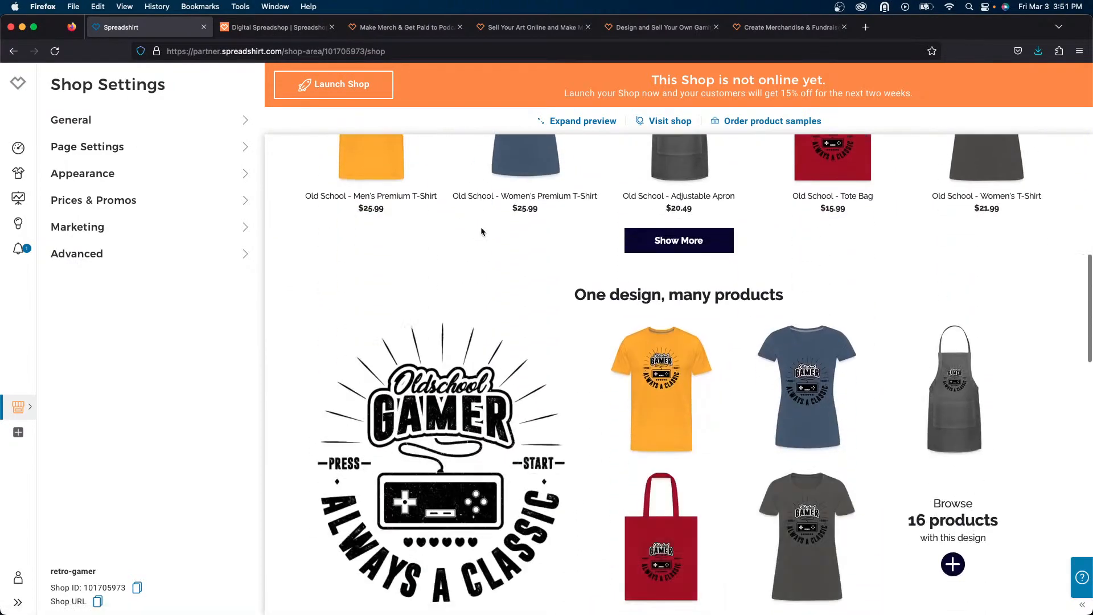
scroll(481, 231, "down", 2)
scroll(481, 231, "down", 7)
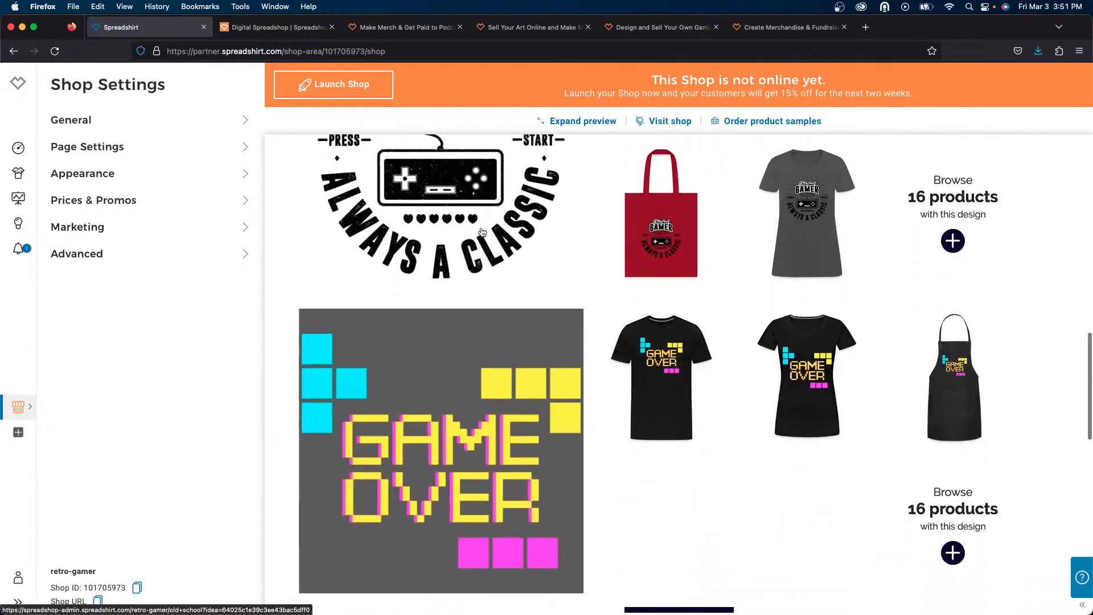
scroll(481, 231, "down", 6)
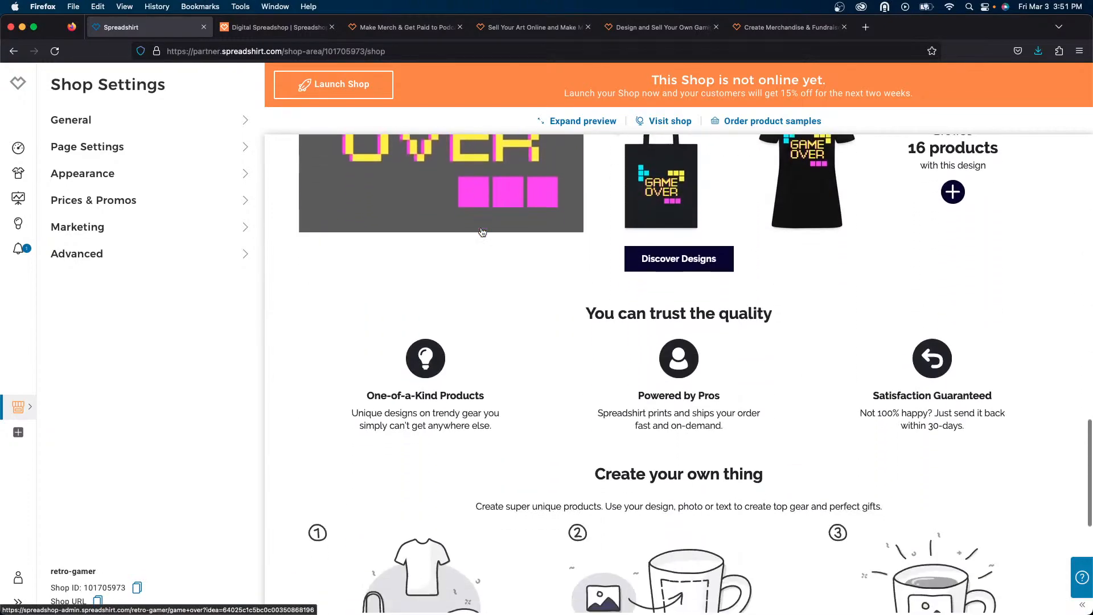
scroll(482, 231, "up", 20)
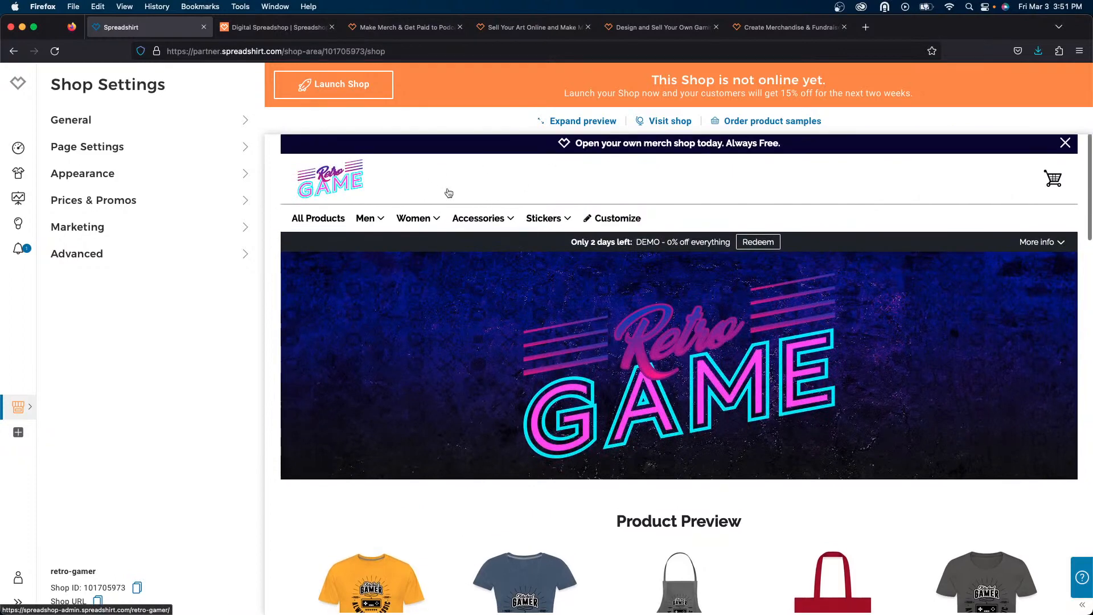
- In the start page settings, move the Designs & Products section directly below the Teaser and save
left_click(114, 160)
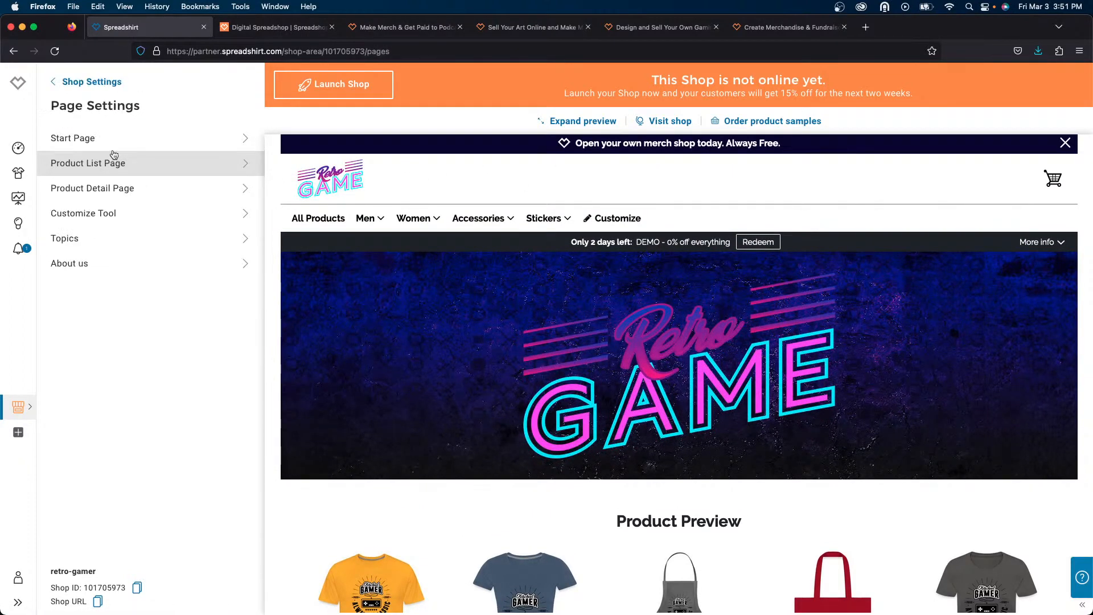
left_click(113, 141)
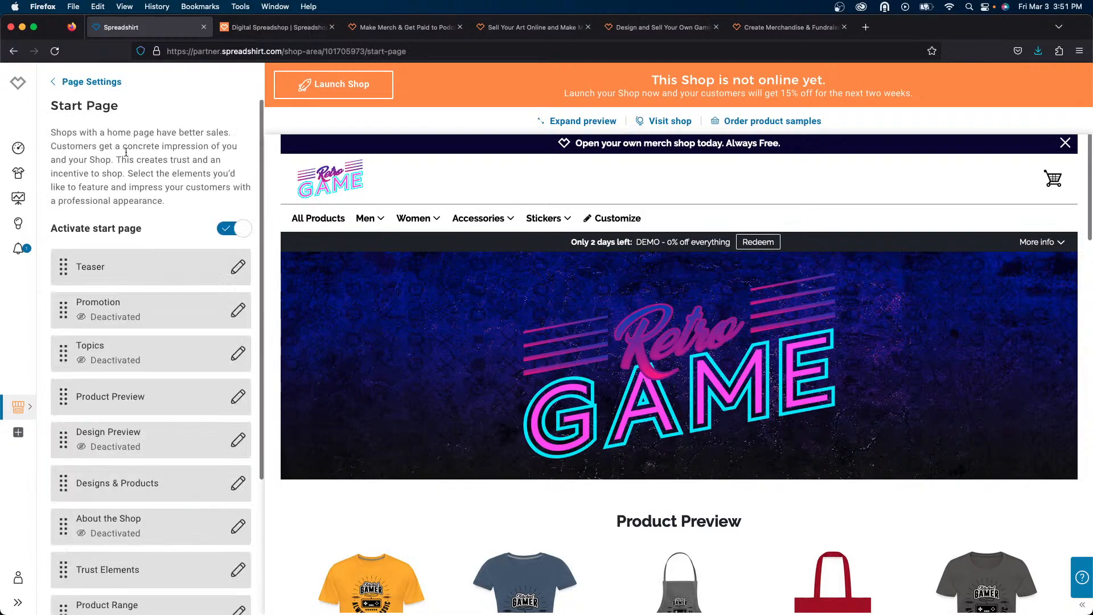
scroll(232, 357, "down", 2)
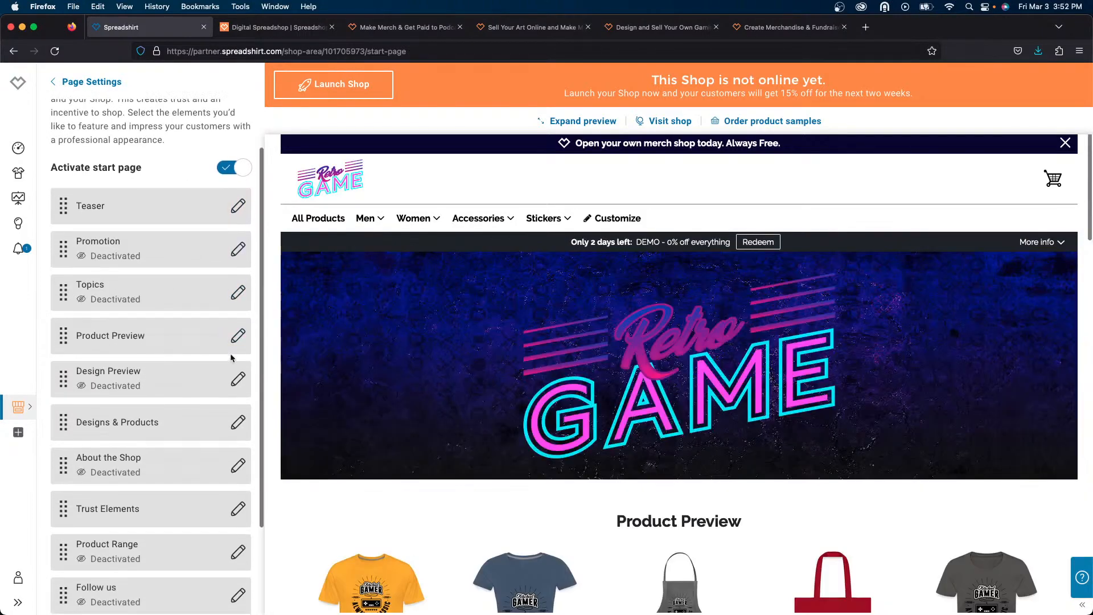
scroll(380, 411, "down", 6)
scroll(380, 411, "up", 5)
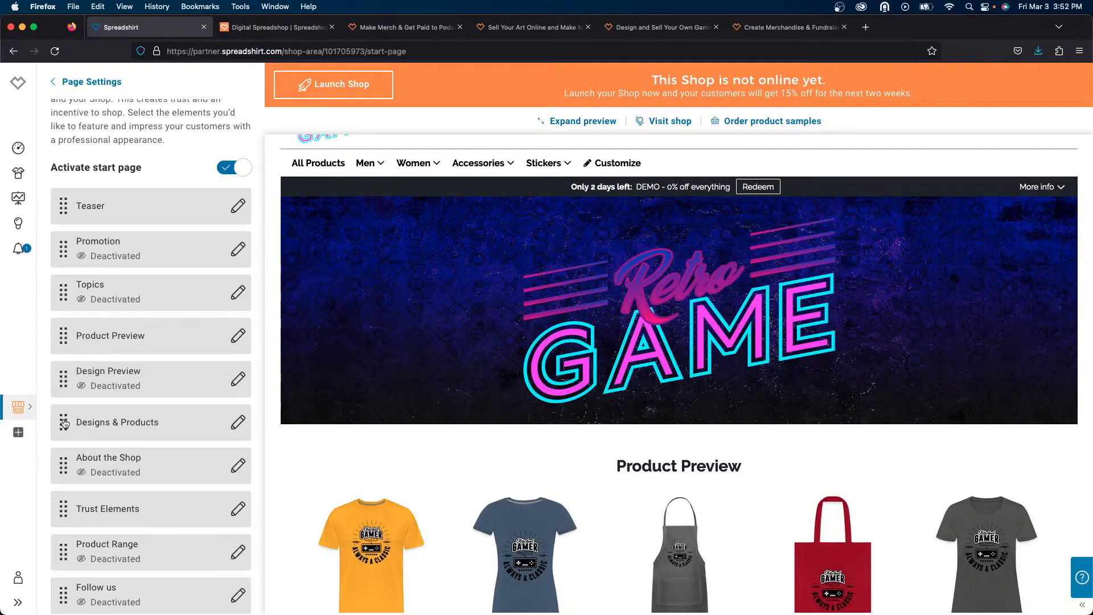
left_click_drag(65, 423, 56, 238)
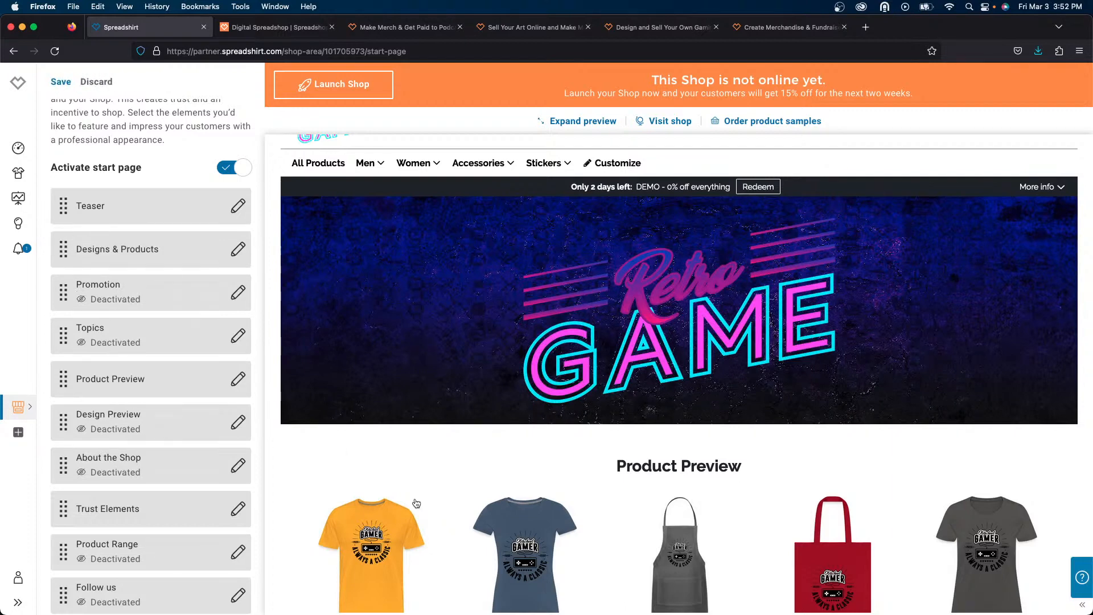
scroll(424, 455, "down", 6)
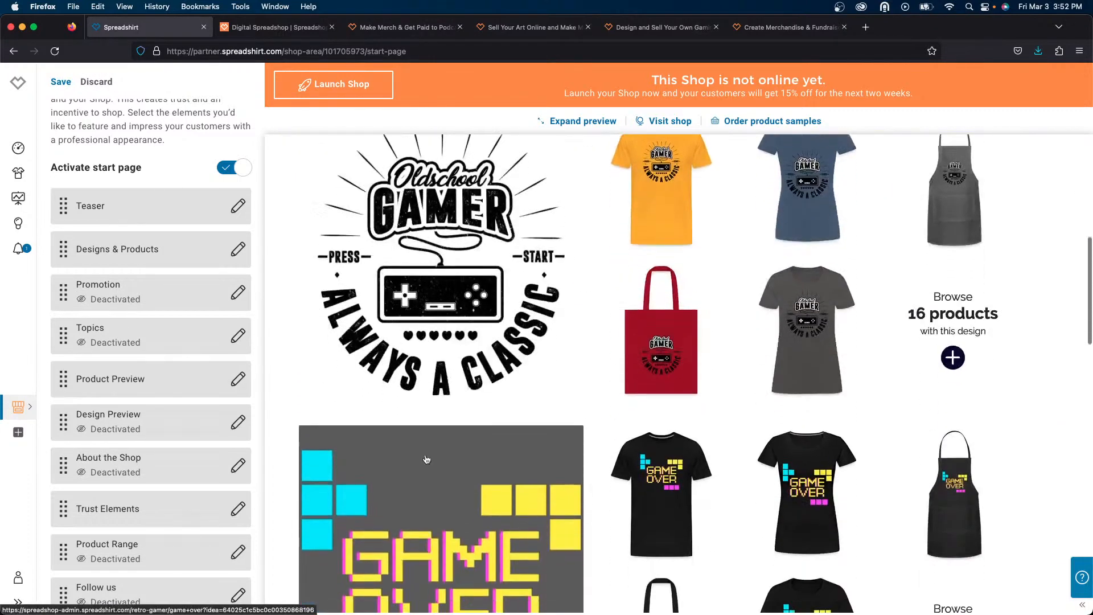
scroll(427, 455, "up", 5)
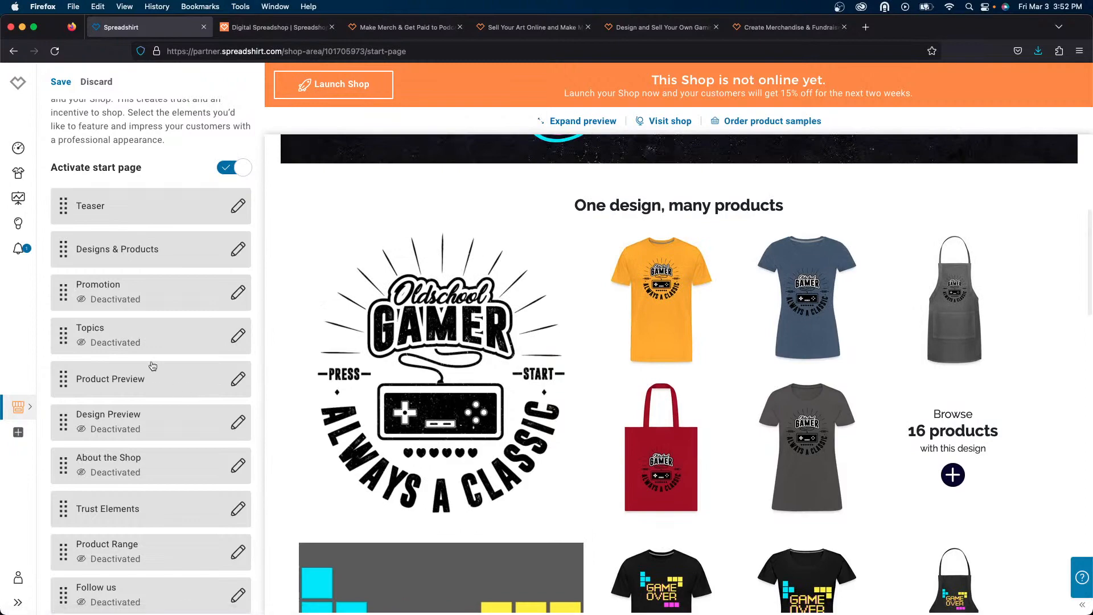
scroll(153, 365, "down", 3)
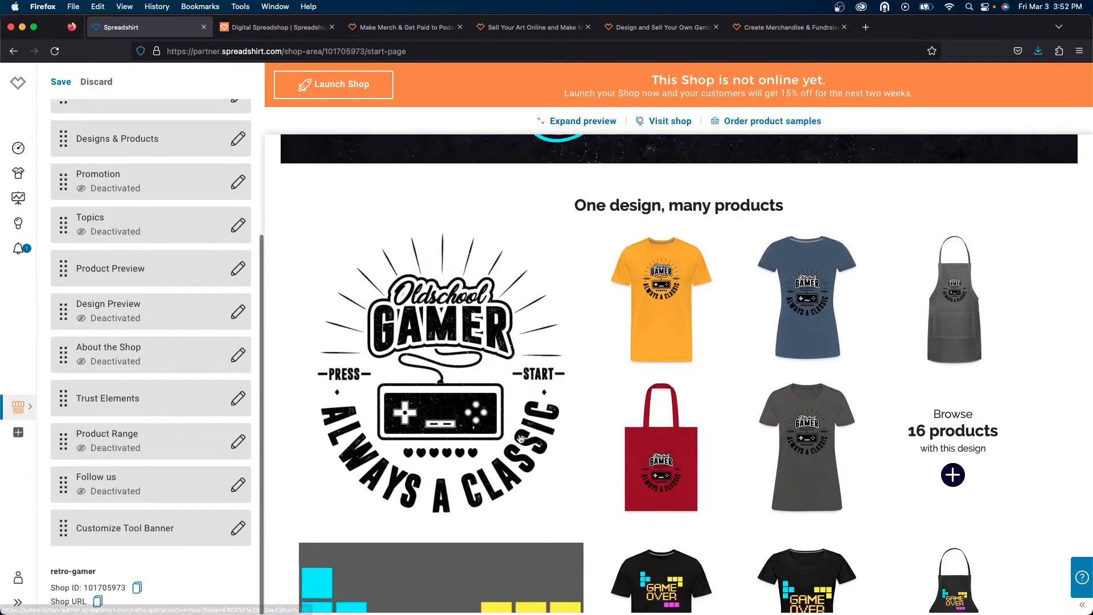
scroll(520, 438, "down", 5)
scroll(520, 438, "down", 5)
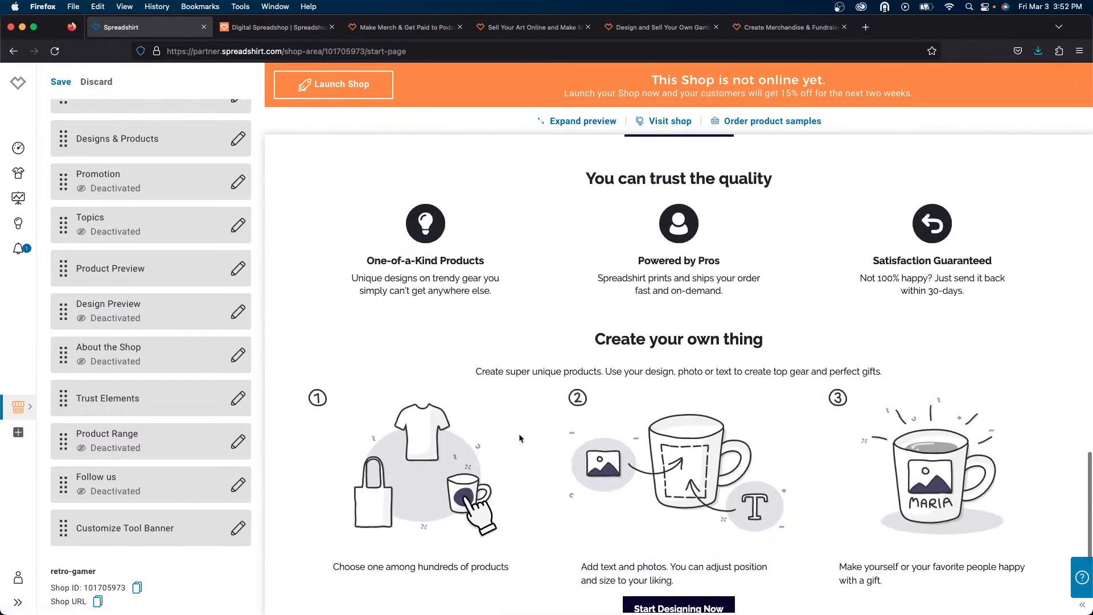
scroll(519, 438, "down", 2)
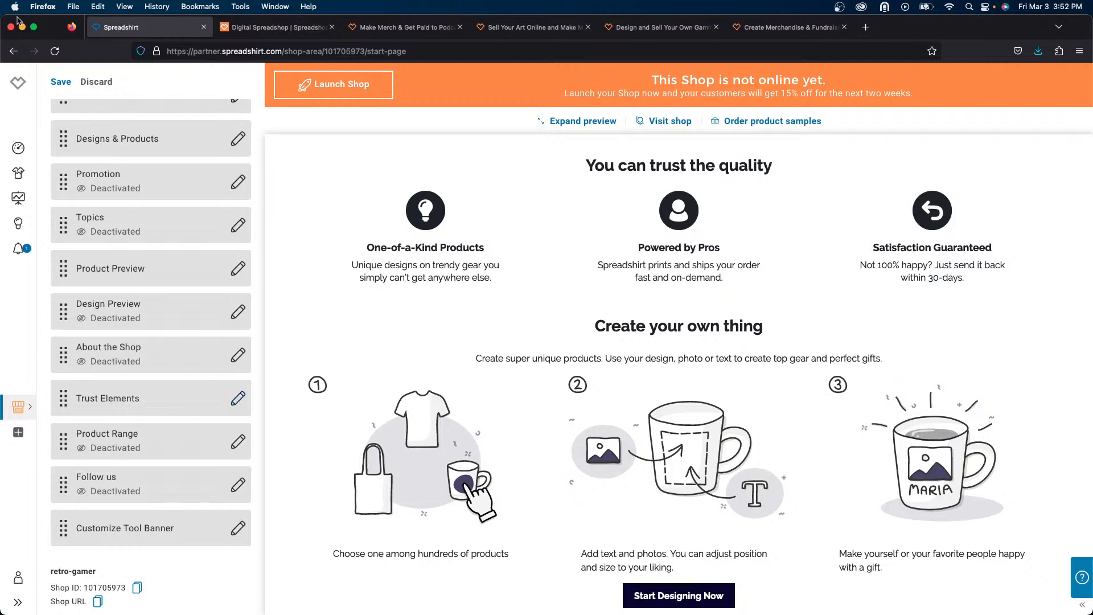
left_click(58, 82)
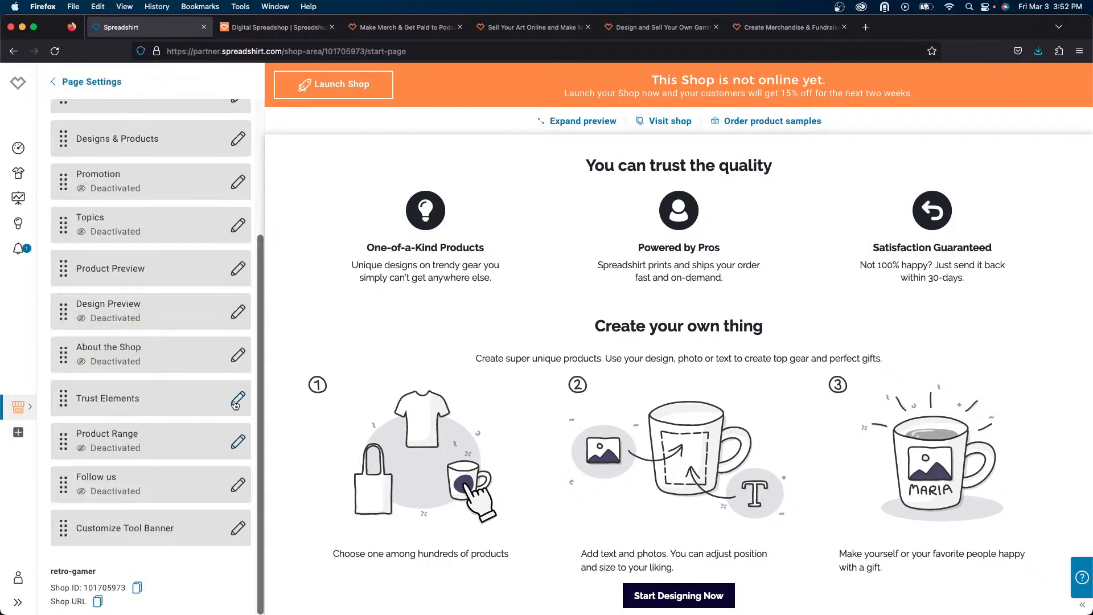
- Deactivate the Trust Elements section of the start page and save
left_click(237, 399)
left_click(234, 178)
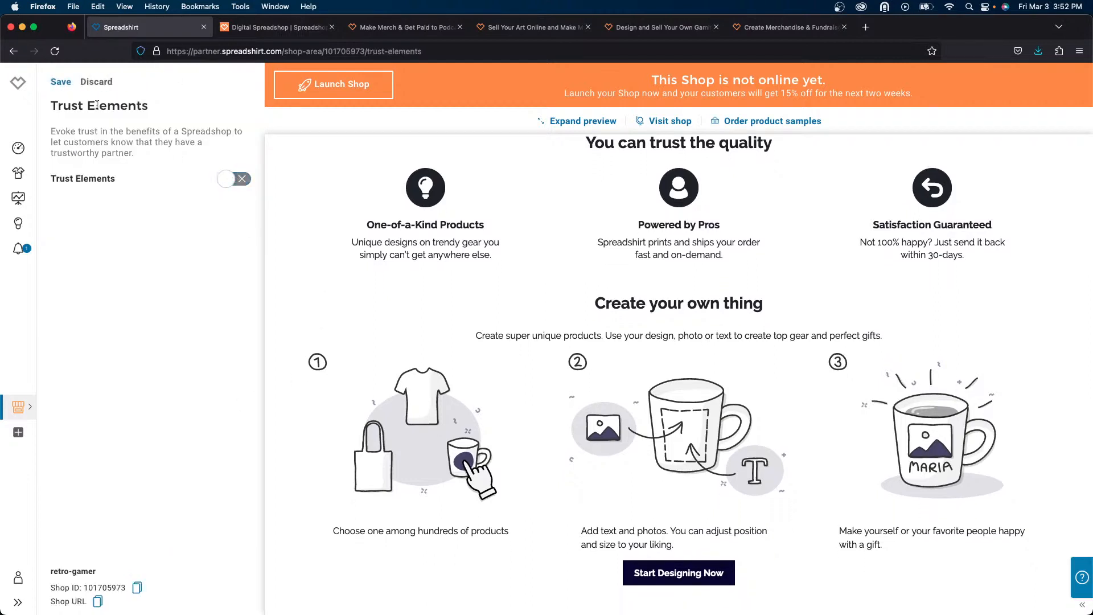
left_click(61, 82)
left_click(71, 82)
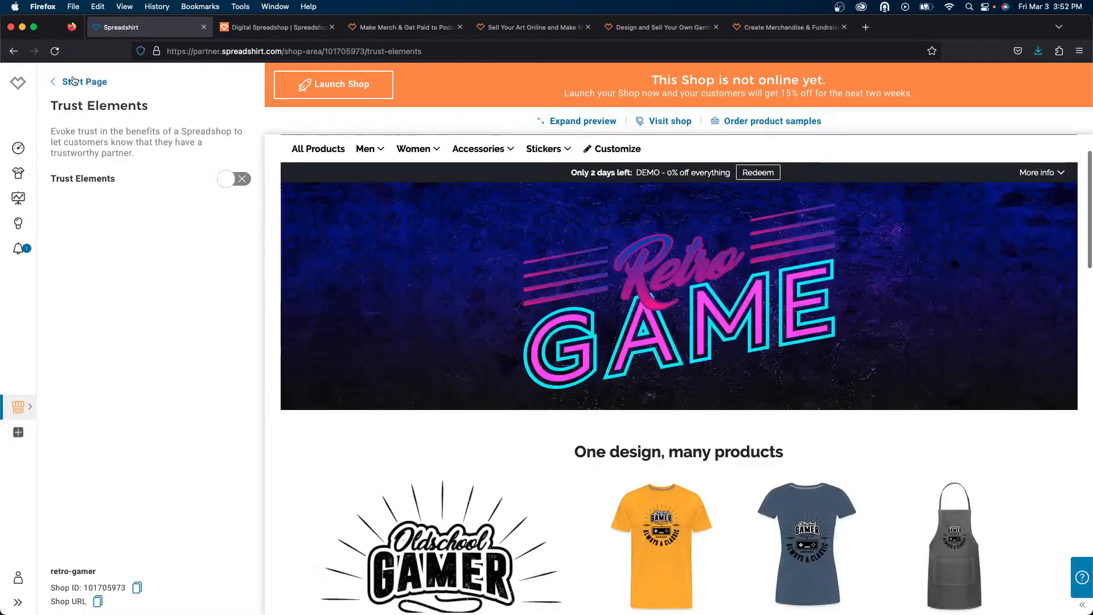
- Deactivate the Customize Tool Banner section of the start page and save
scroll(150, 399, "down", 5)
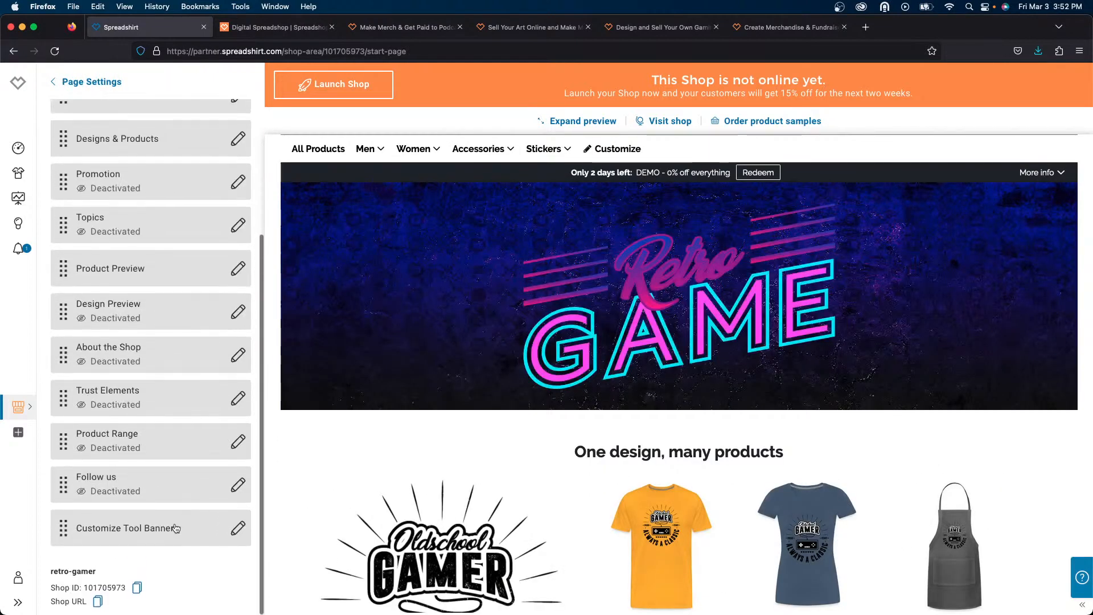
left_click(237, 525)
left_click(215, 178)
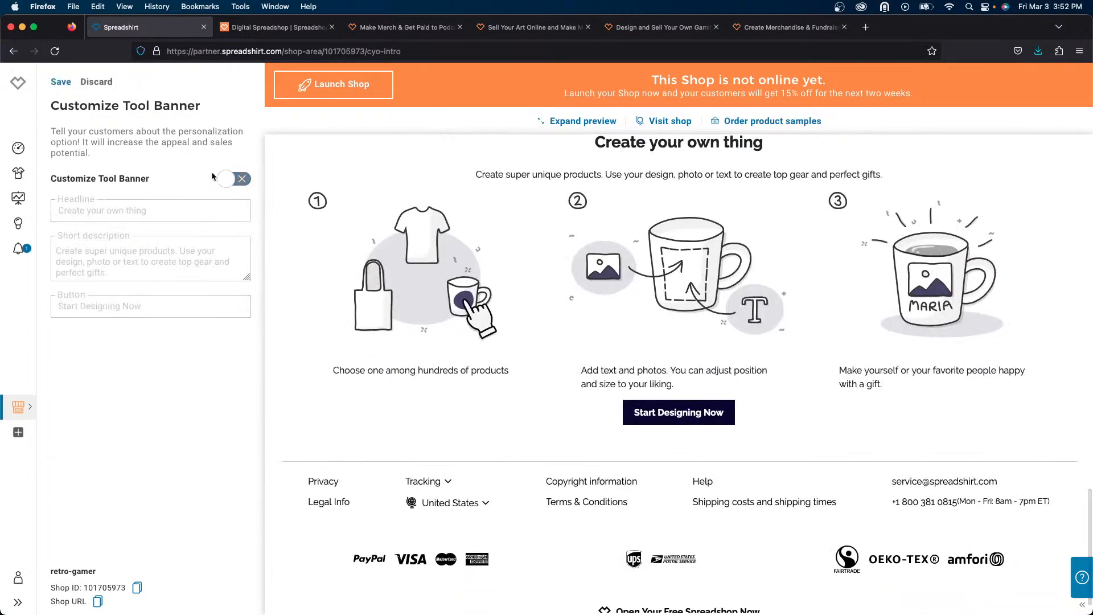
left_click(61, 82)
left_click(71, 81)
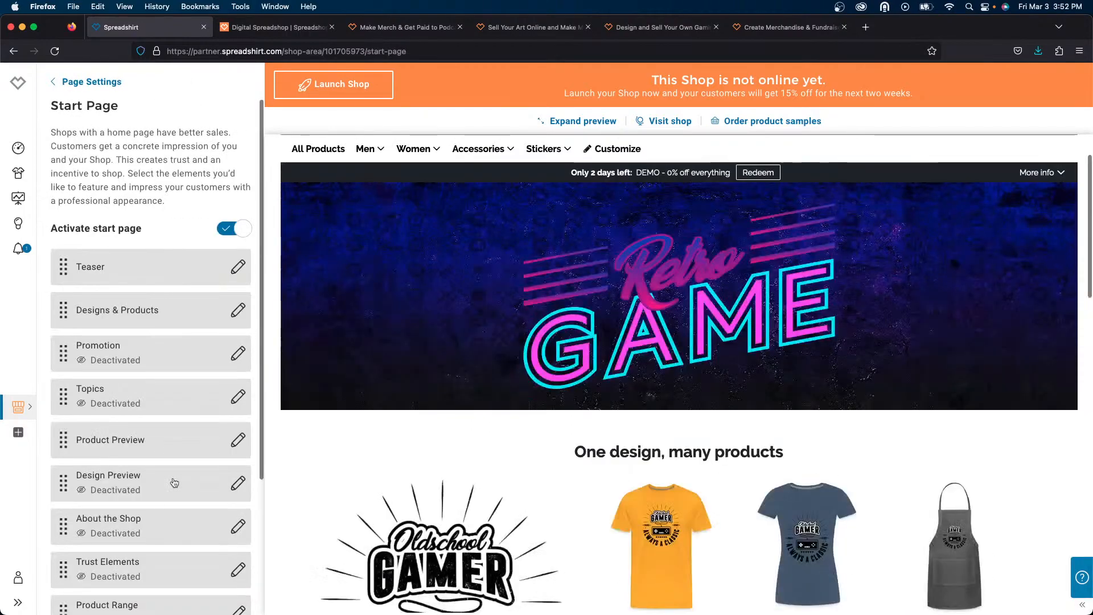
- Scroll through the updated start page preview and its menus to review the layout
scroll(393, 449, "down", 15)
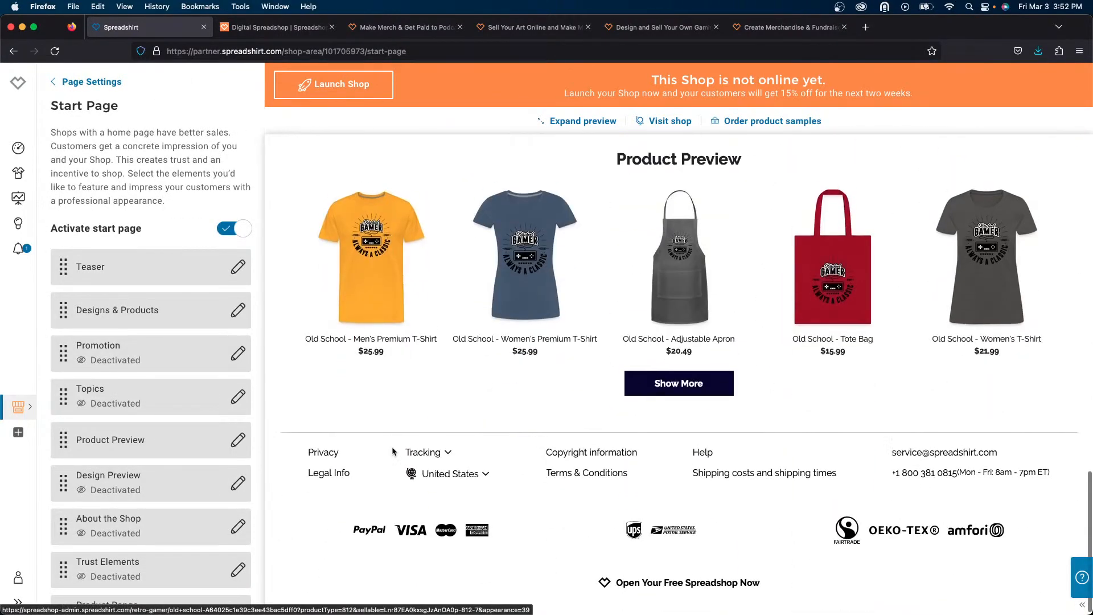
scroll(392, 447, "up", 15)
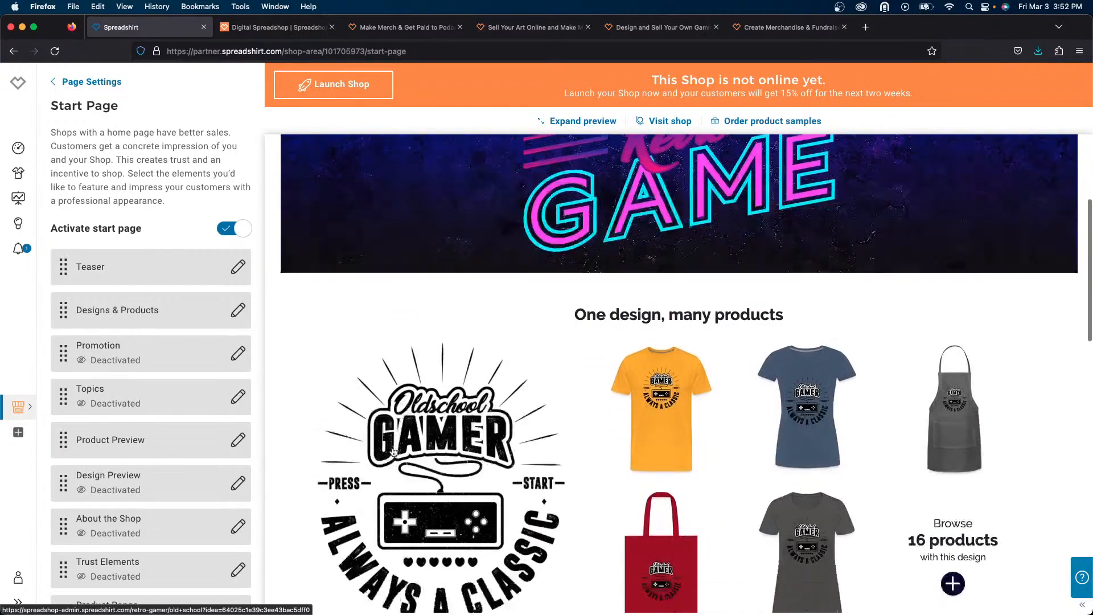
scroll(393, 451, "down", 10)
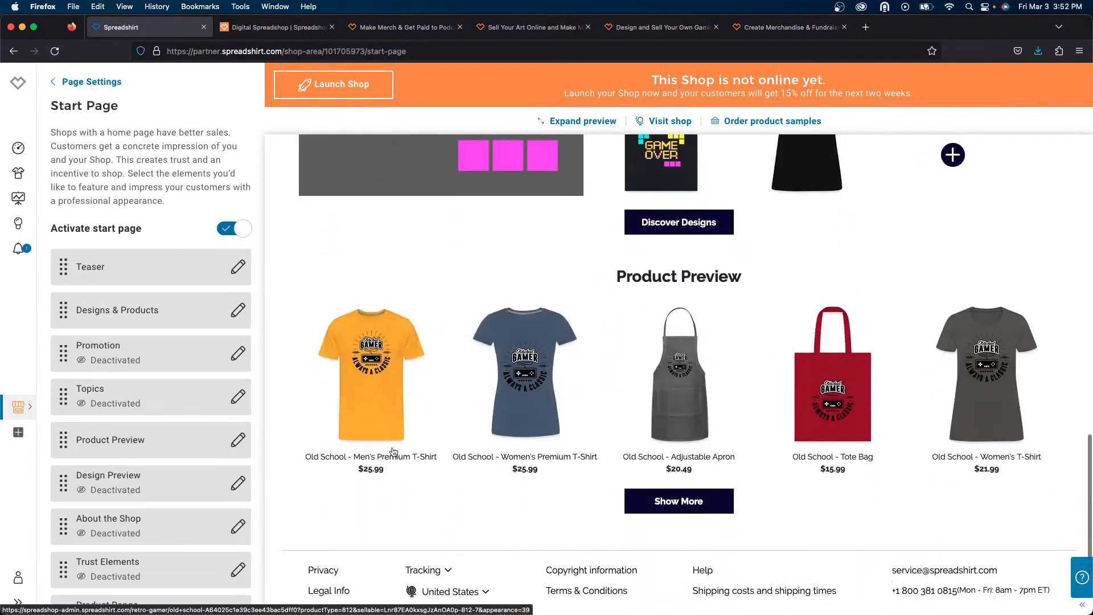
scroll(392, 451, "up", 15)
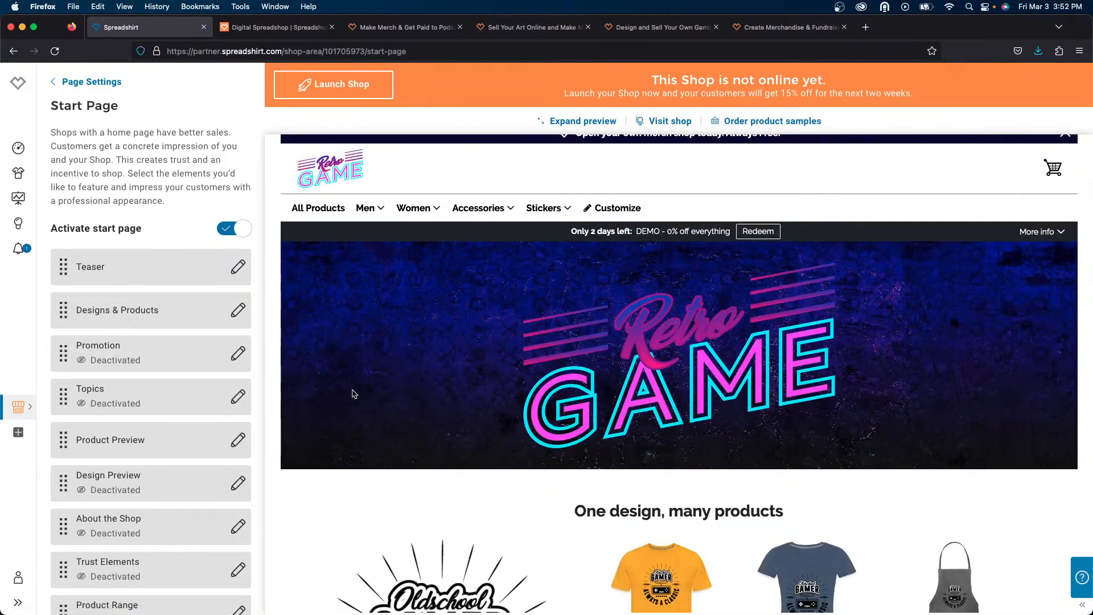
mouse_move(367, 208)
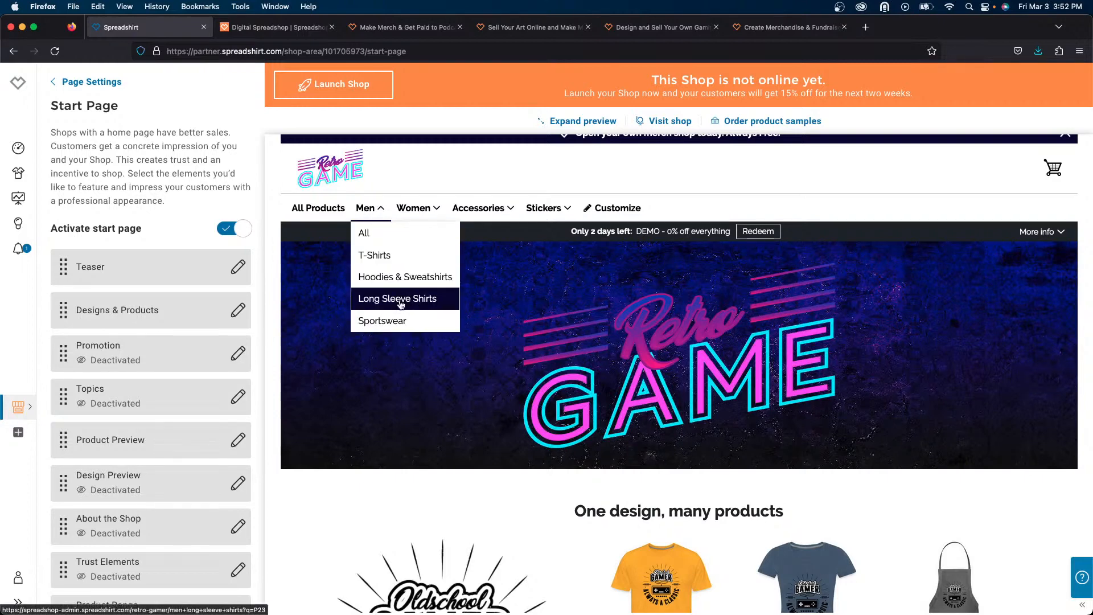
mouse_move(413, 208)
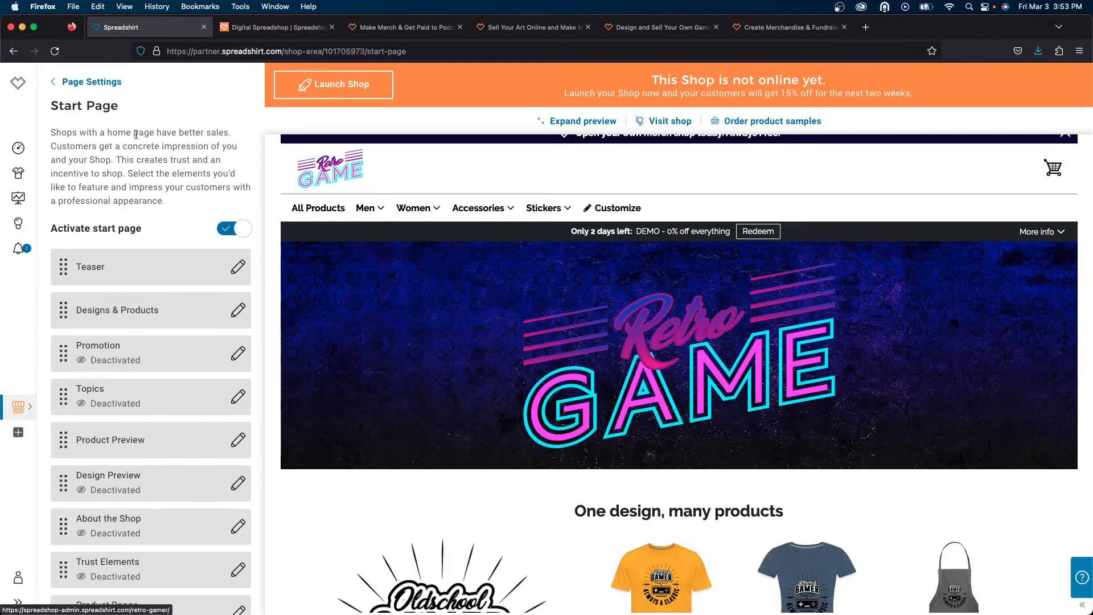
scroll(448, 449, "down", 7)
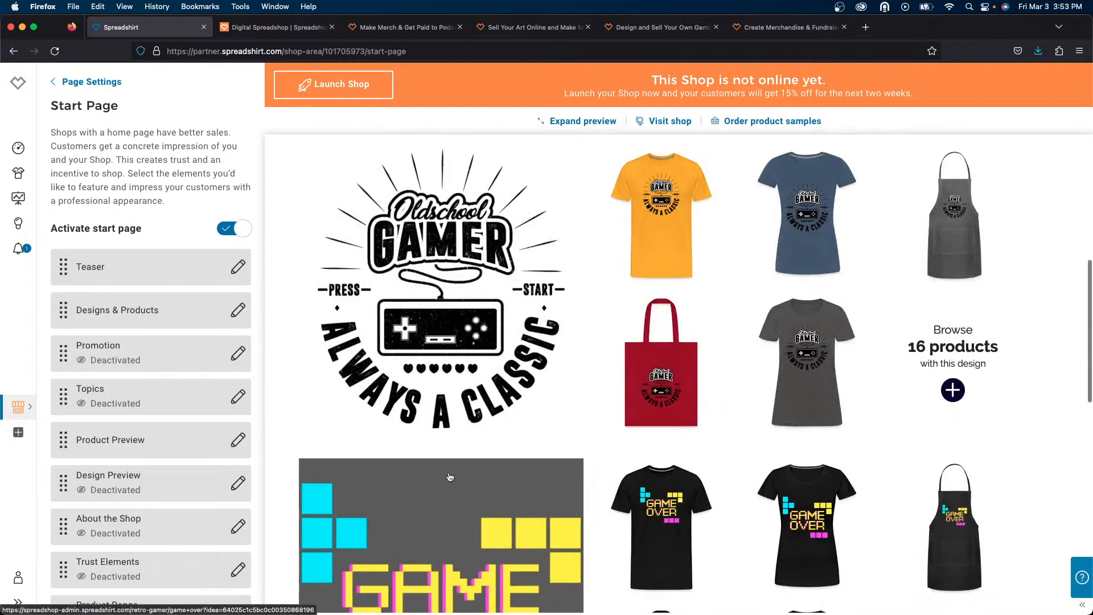
scroll(449, 476, "down", 3)
scroll(463, 445, "up", 5)
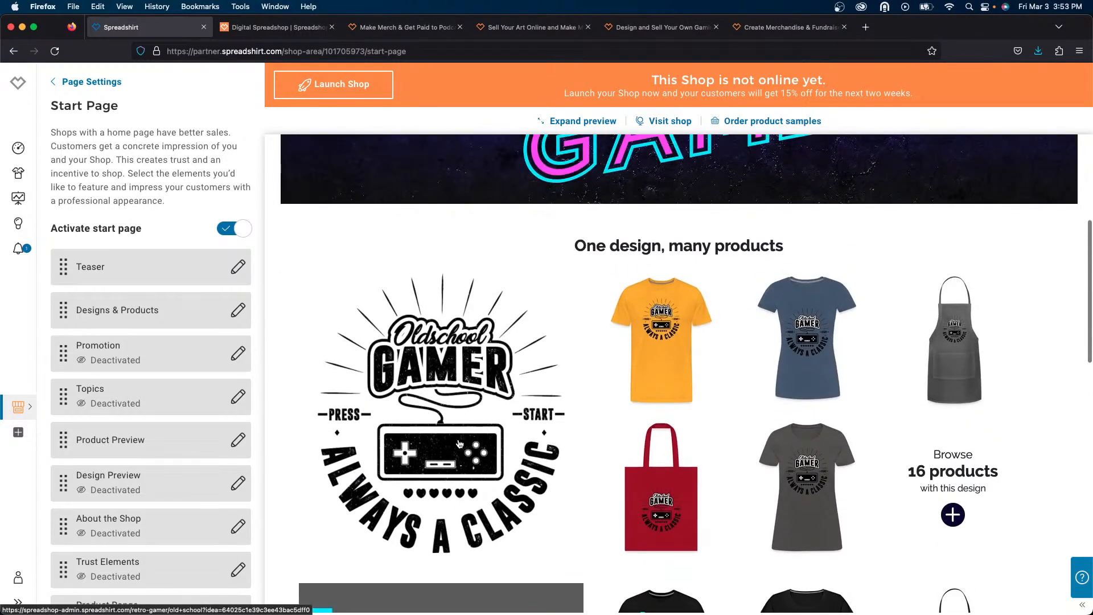
left_click(64, 83)
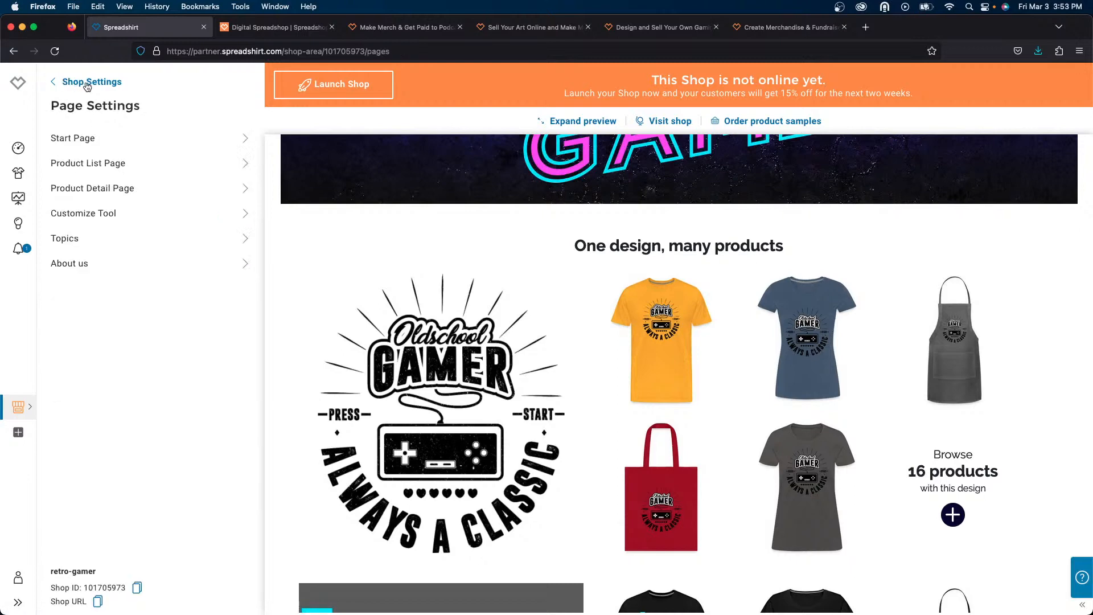
left_click(165, 164)
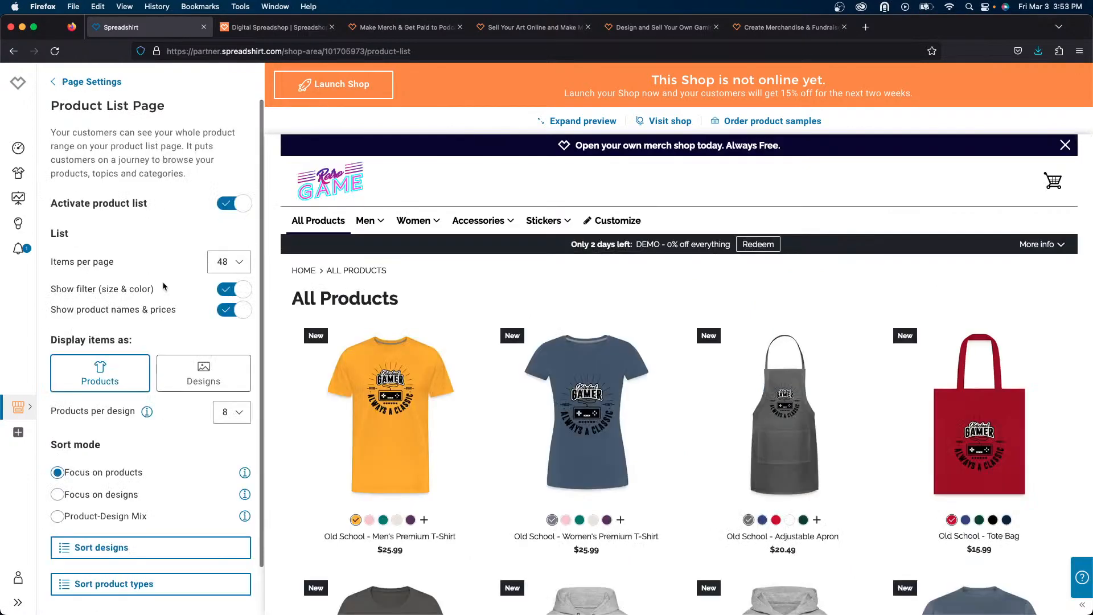
scroll(164, 286, "down", 2)
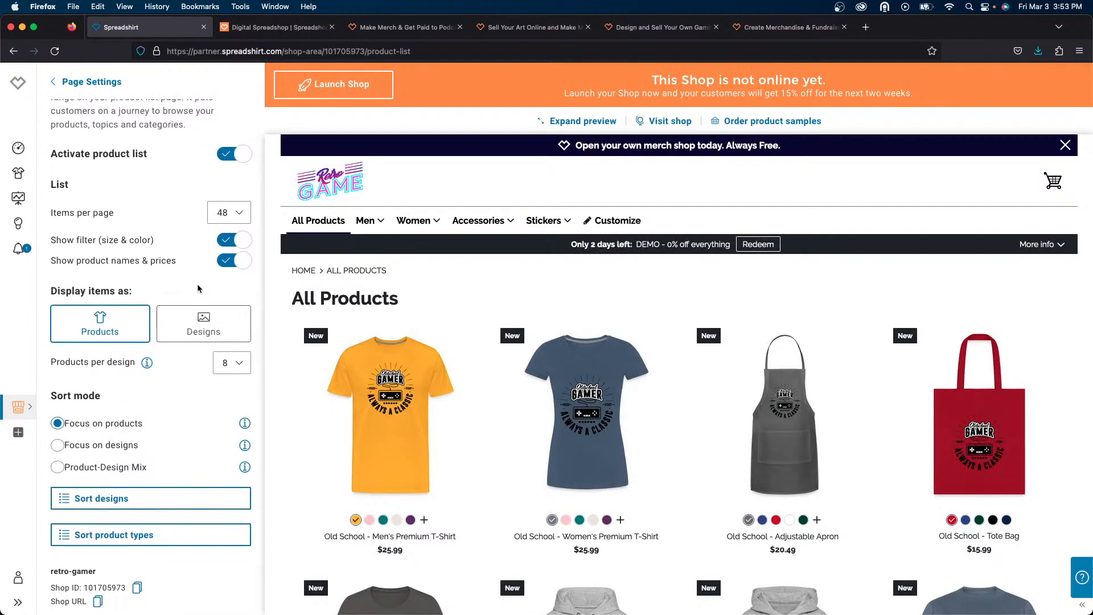
left_click(200, 329)
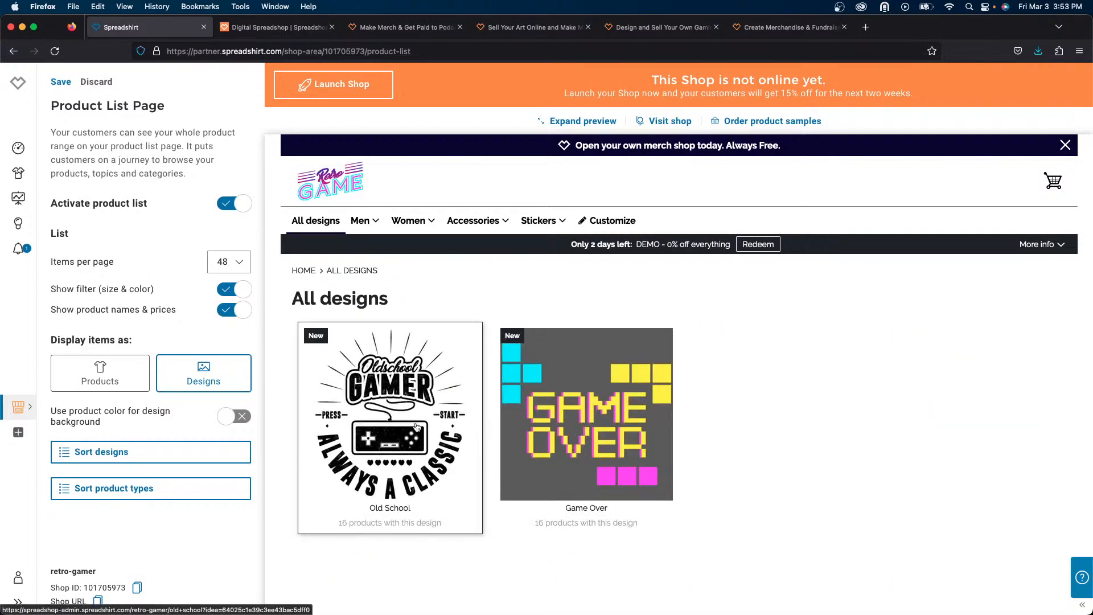
left_click(113, 378)
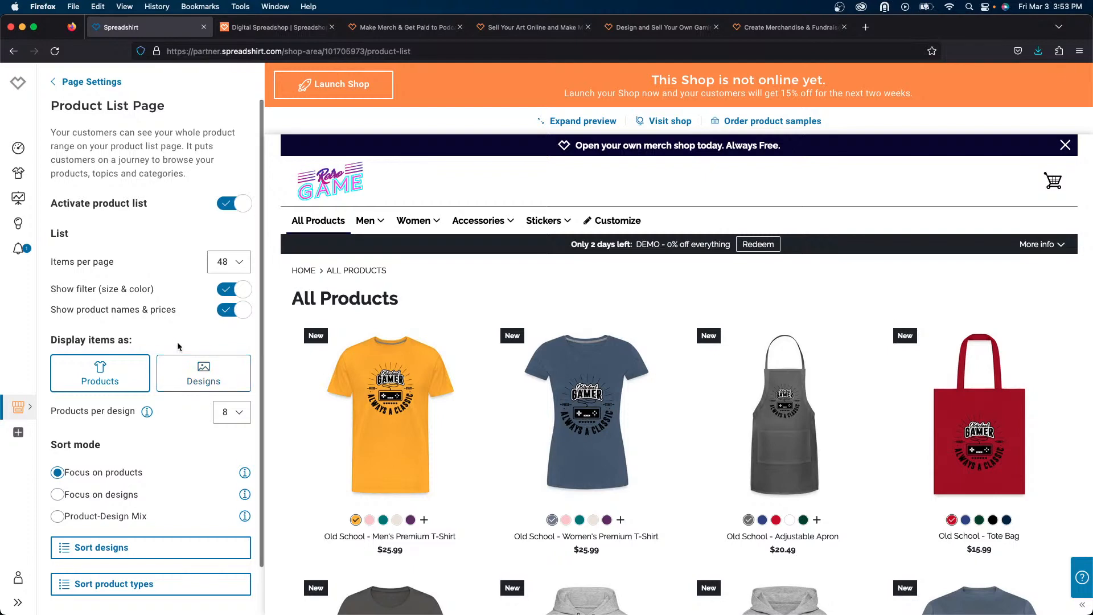
- In the product list page settings, sort the designs so Game Over comes before Old School, and save
scroll(178, 346, "down", 2)
left_click(153, 510)
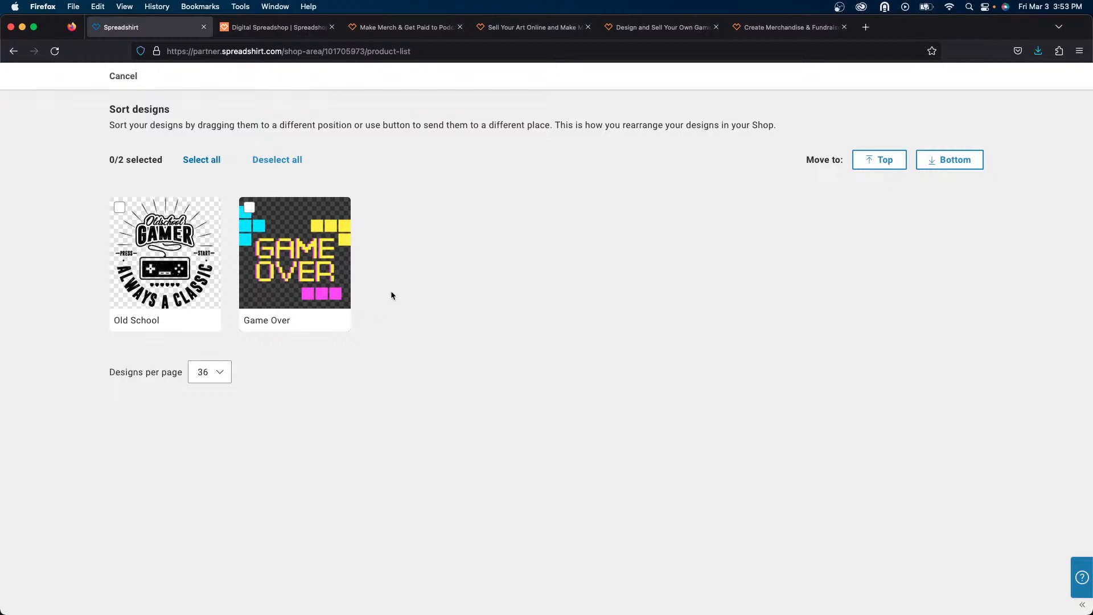
left_click_drag(286, 262, 112, 262)
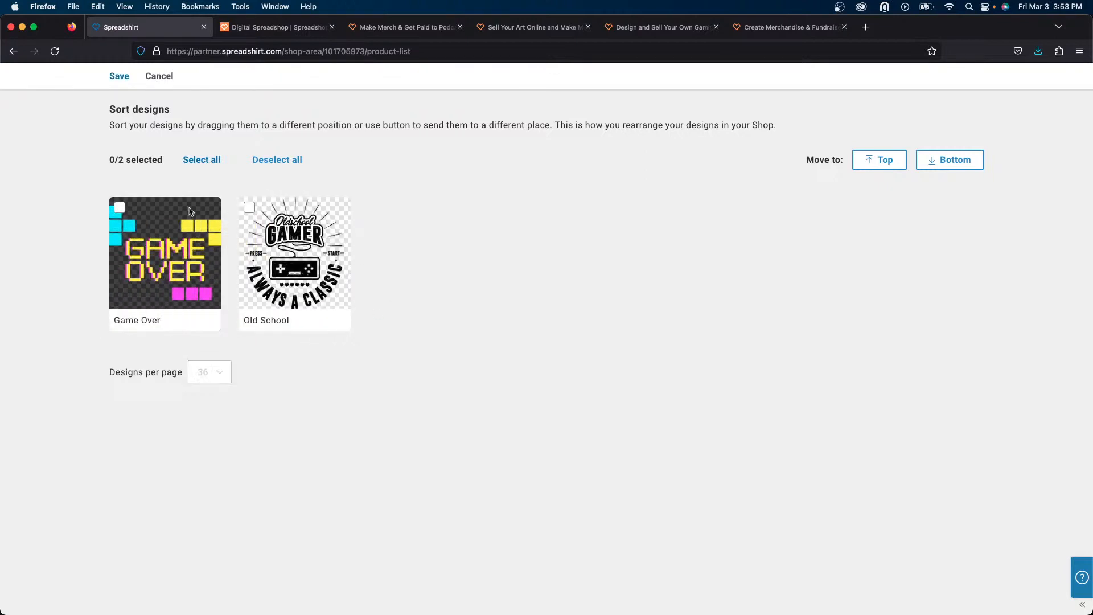
left_click(115, 77)
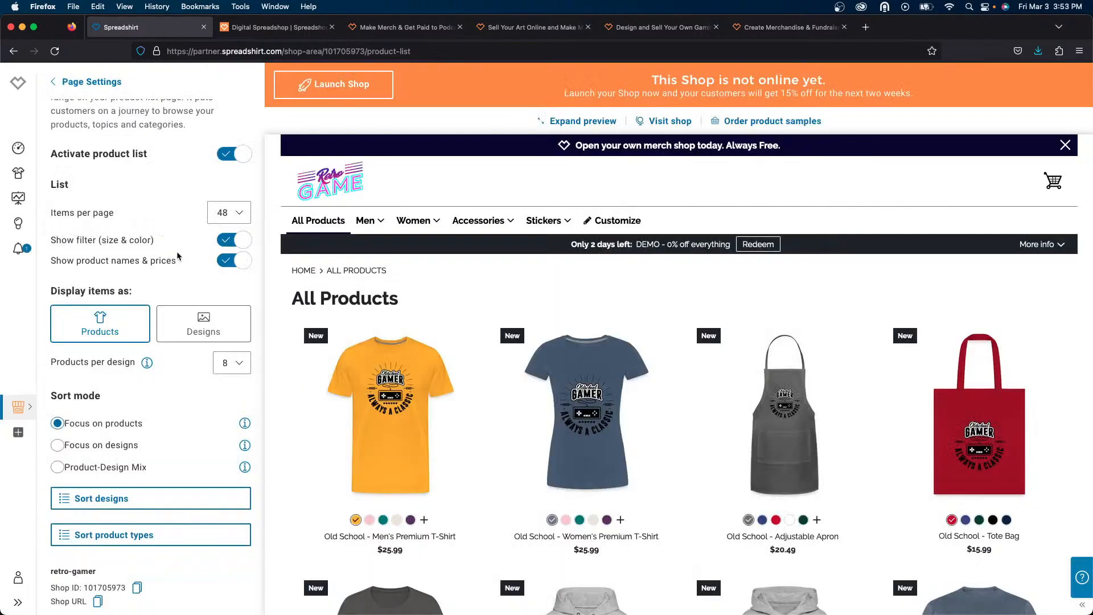
- Return to page settings and scroll through the start page preview to check the new design order
left_click(94, 85)
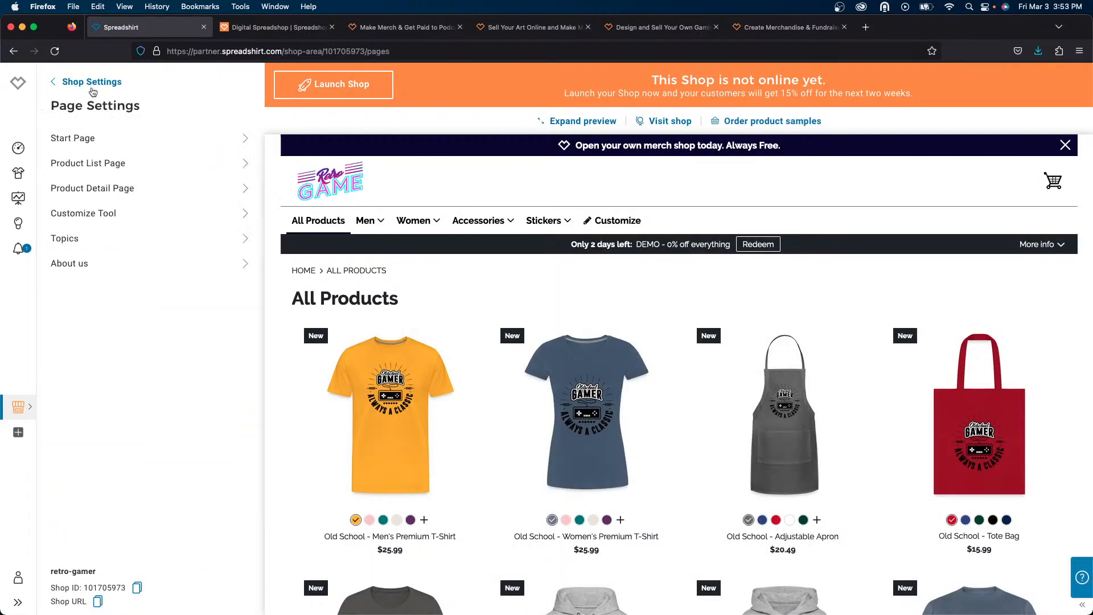
left_click(335, 189)
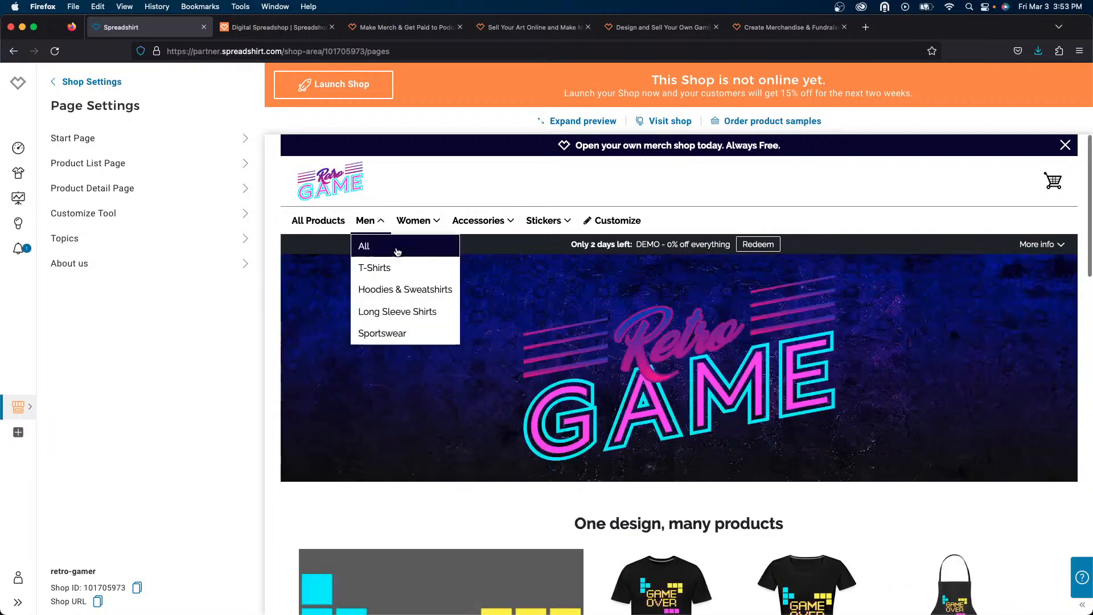
scroll(683, 280, "down", 4)
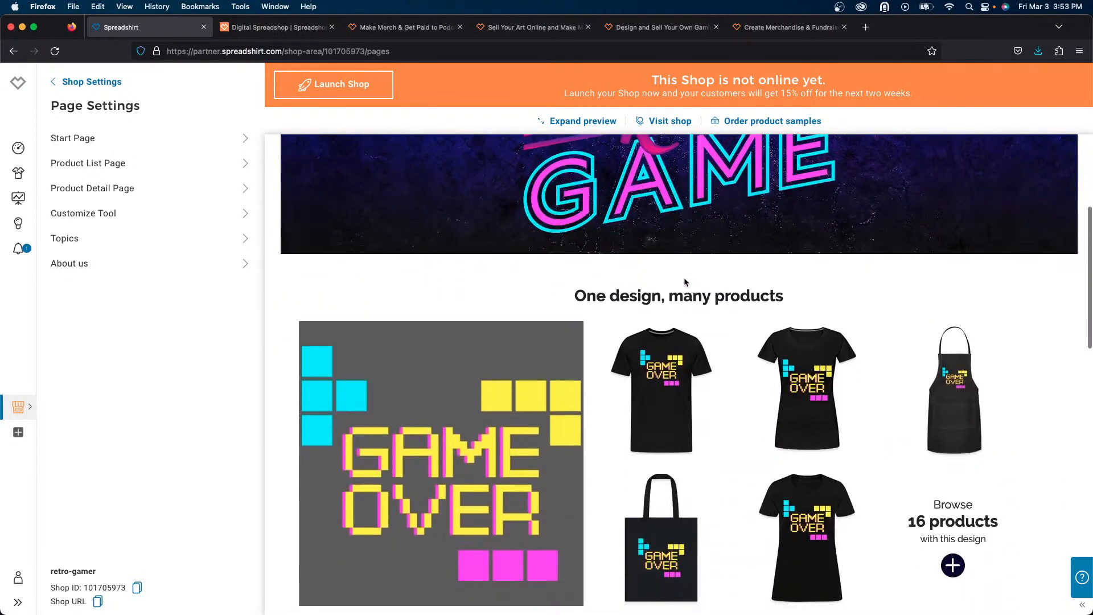
scroll(684, 278, "down", 4)
scroll(684, 278, "down", 6)
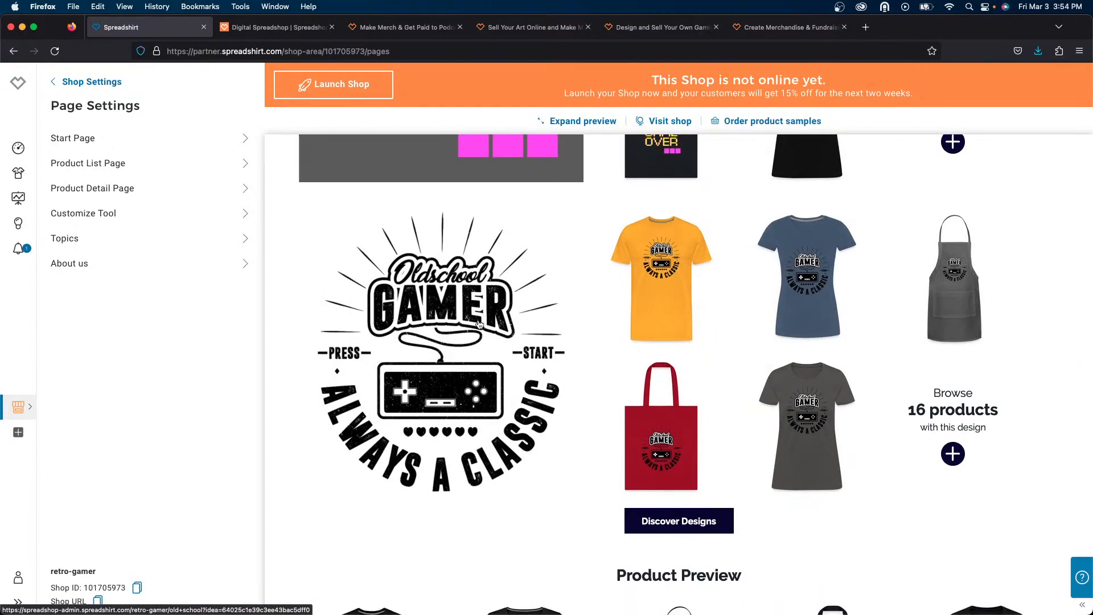
scroll(479, 323, "down", 4)
scroll(478, 323, "up", 18)
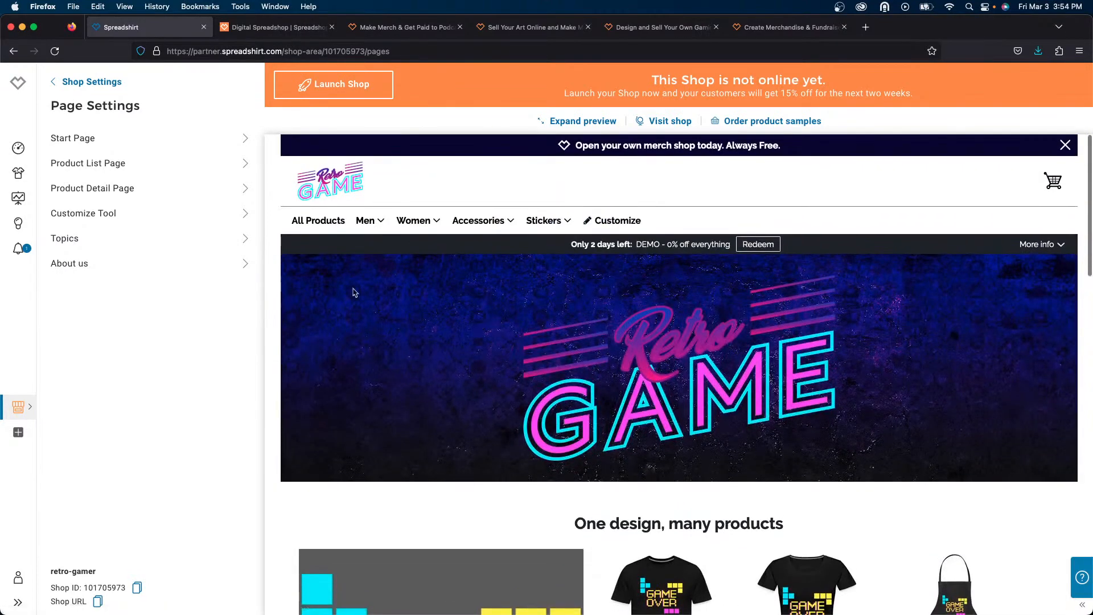
- Expand the shop preview and scroll through the full-width start page
left_click(583, 121)
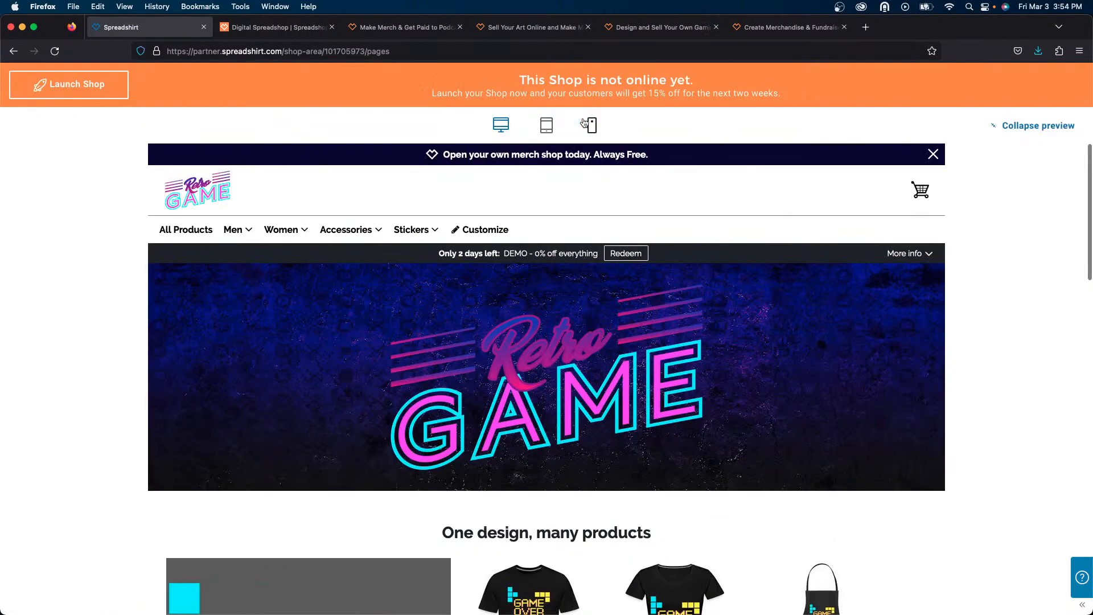
scroll(475, 254, "down", 2)
scroll(475, 255, "down", 5)
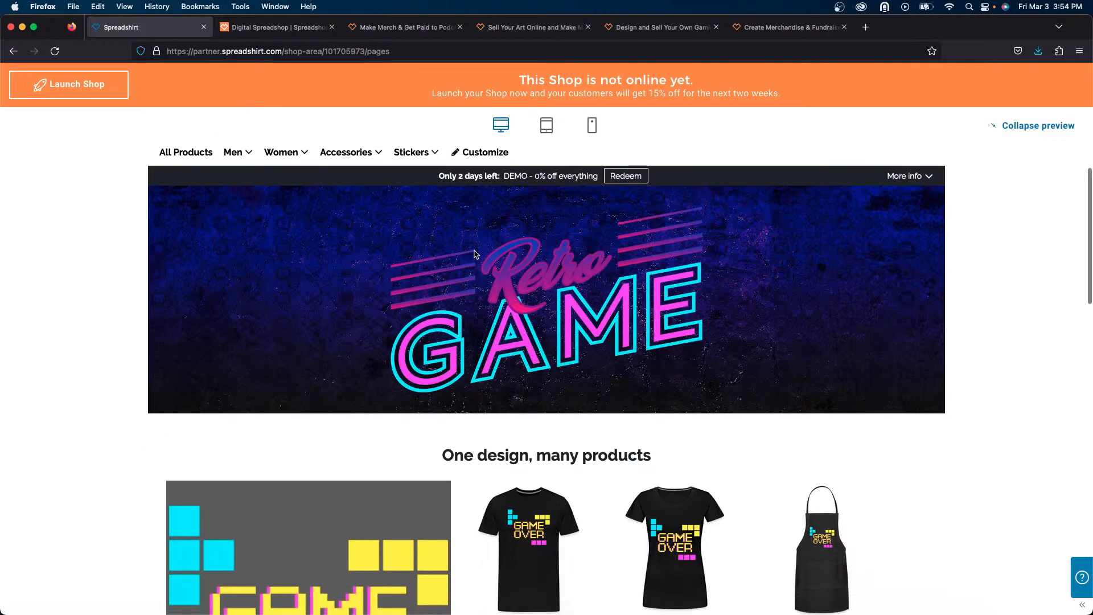
scroll(475, 255, "down", 10)
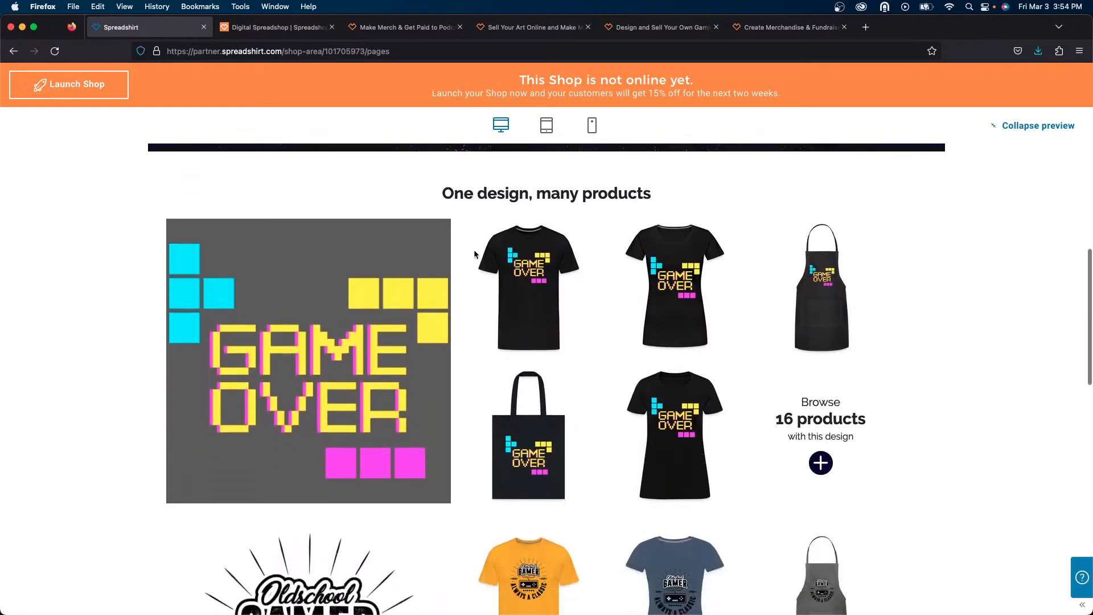
scroll(475, 255, "down", 10)
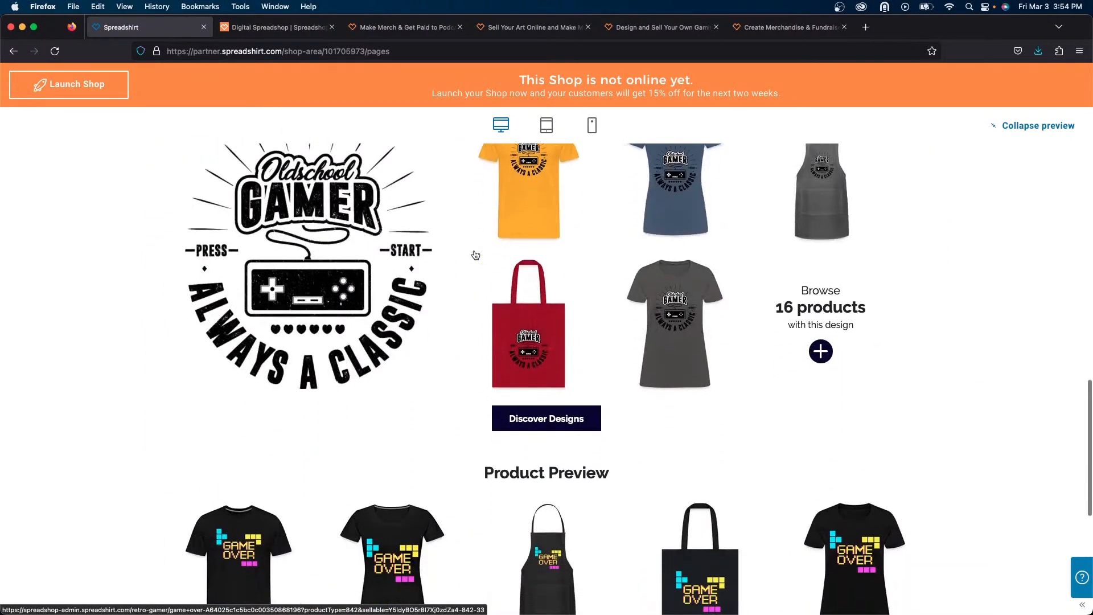
scroll(475, 254, "up", 10)
scroll(475, 255, "up", 12)
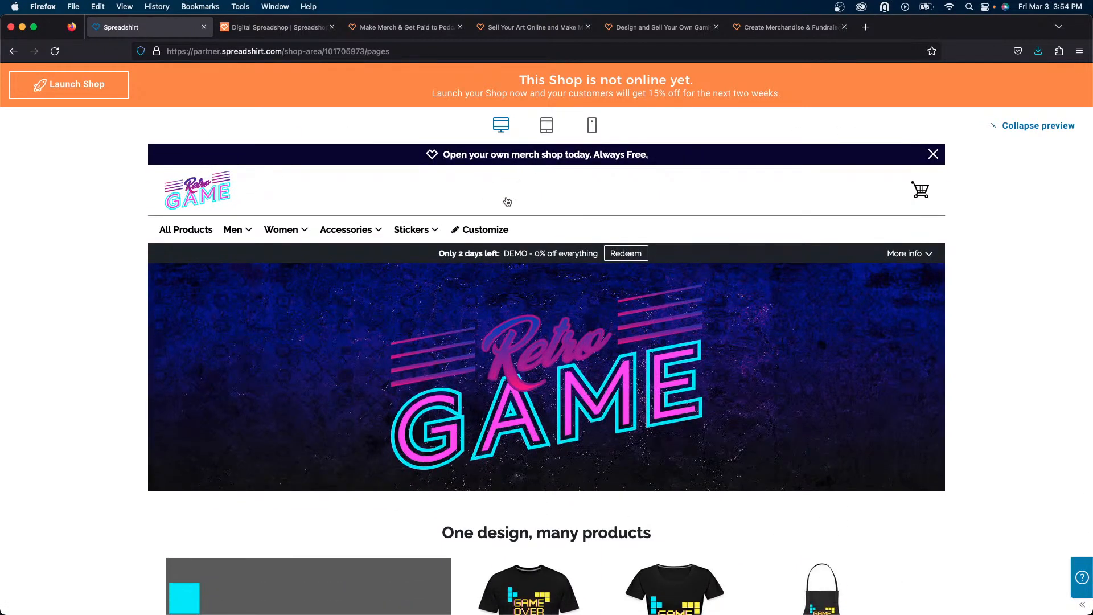
- Preview the shop in tablet and mobile layouts, then switch back to the desktop layout
left_click(546, 126)
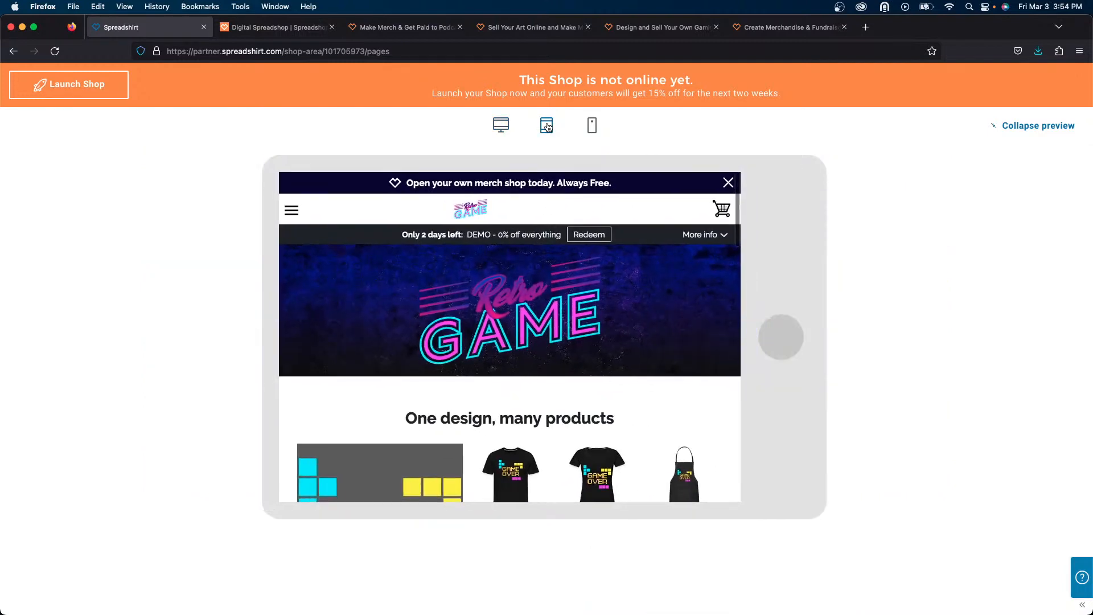
left_click(591, 126)
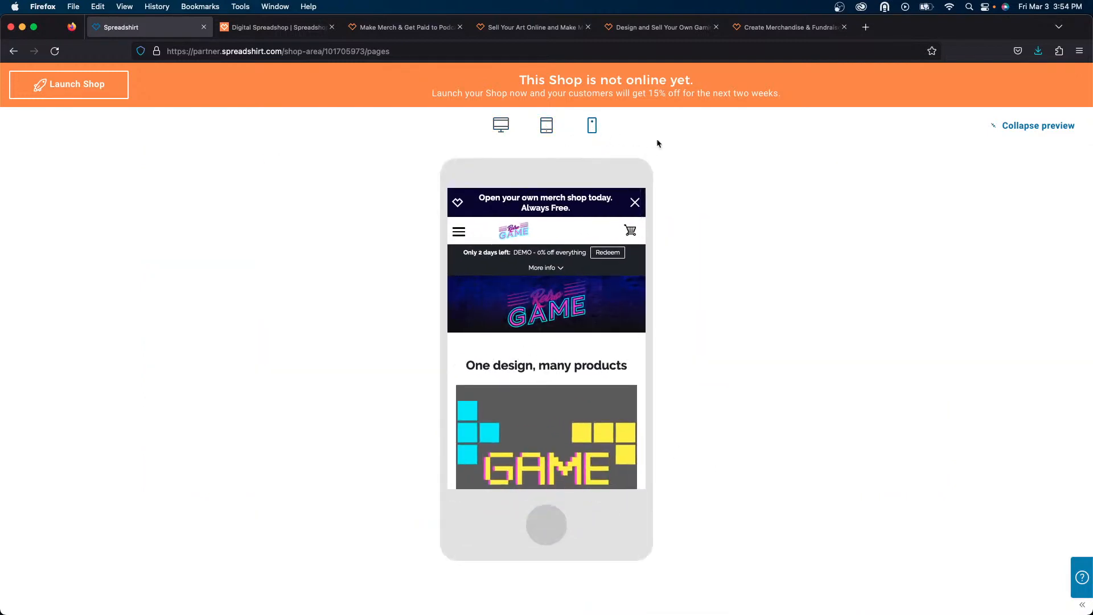
left_click(500, 126)
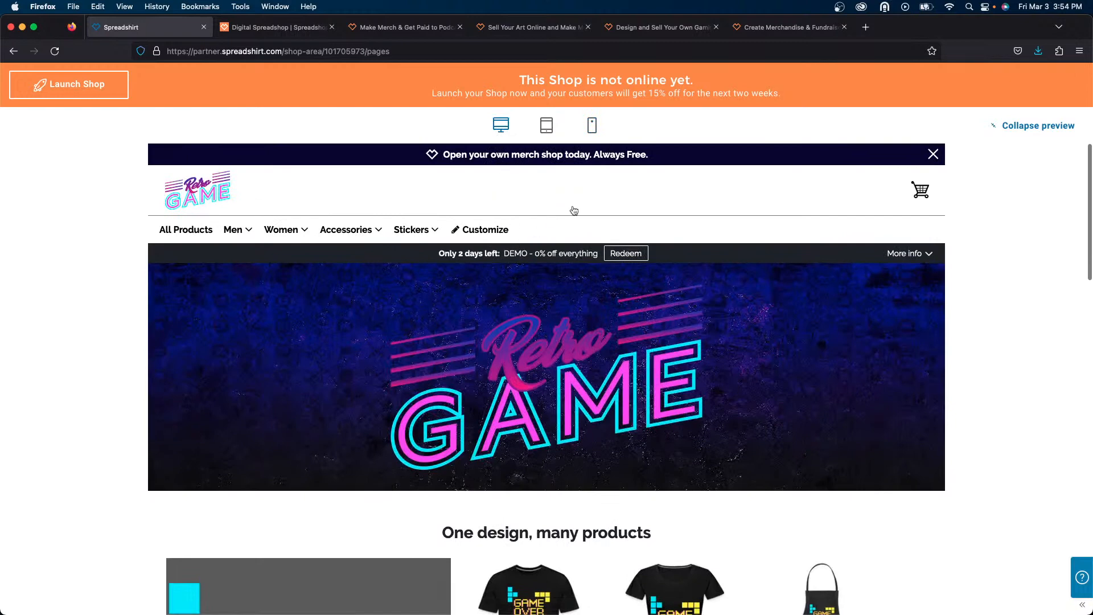
- Open the Game Over men's T-shirt product page in the preview and view its design image
scroll(313, 361, "down", 5)
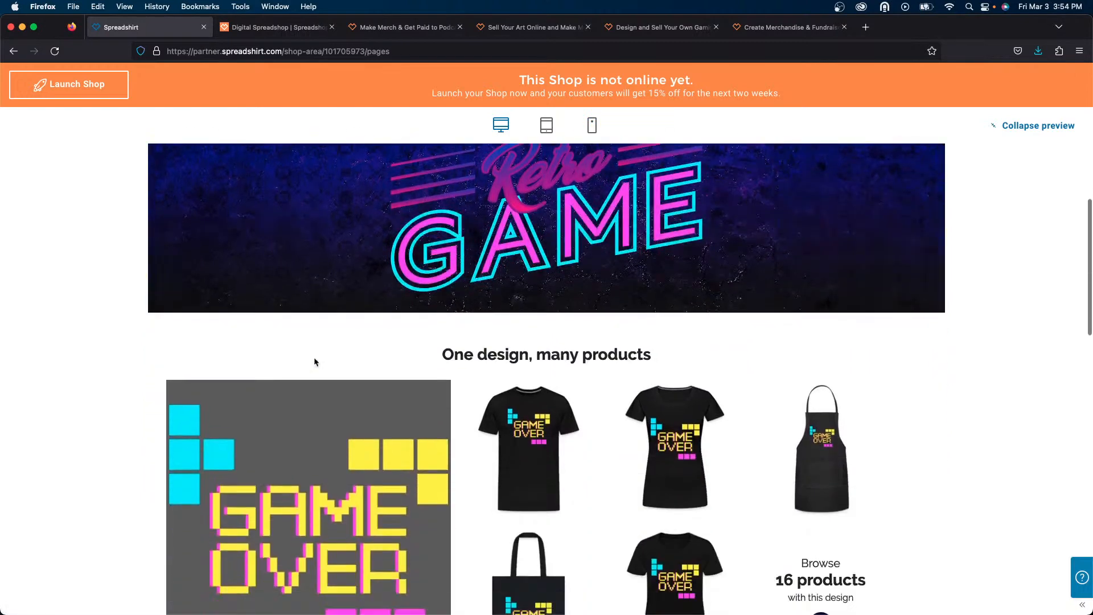
left_click(513, 405)
scroll(516, 405, "down", 3)
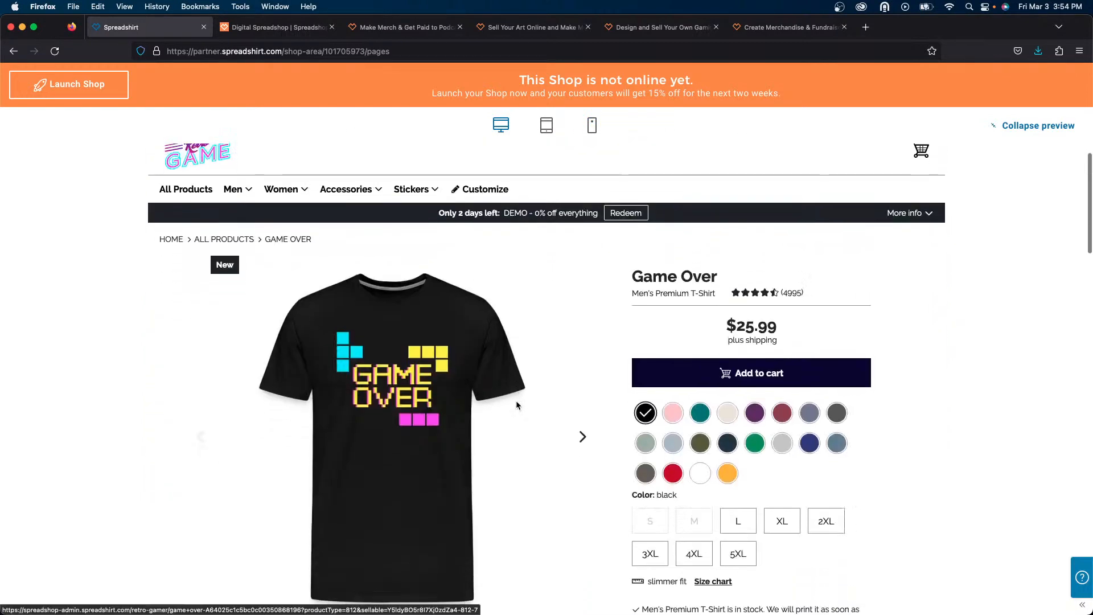
scroll(517, 405, "up", 1)
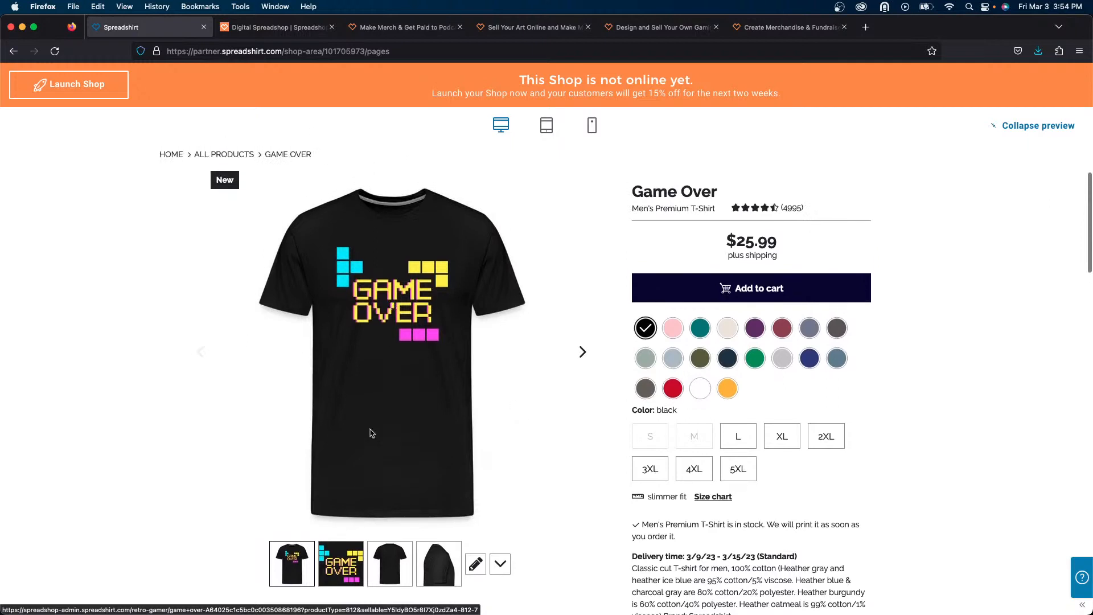
left_click(344, 563)
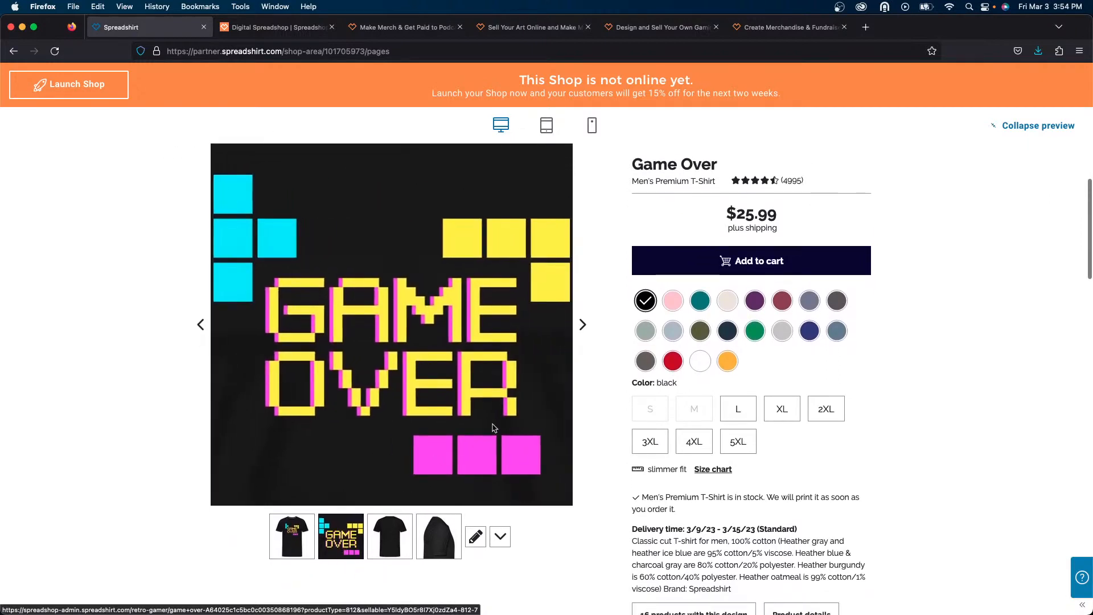
scroll(540, 417, "down", 2)
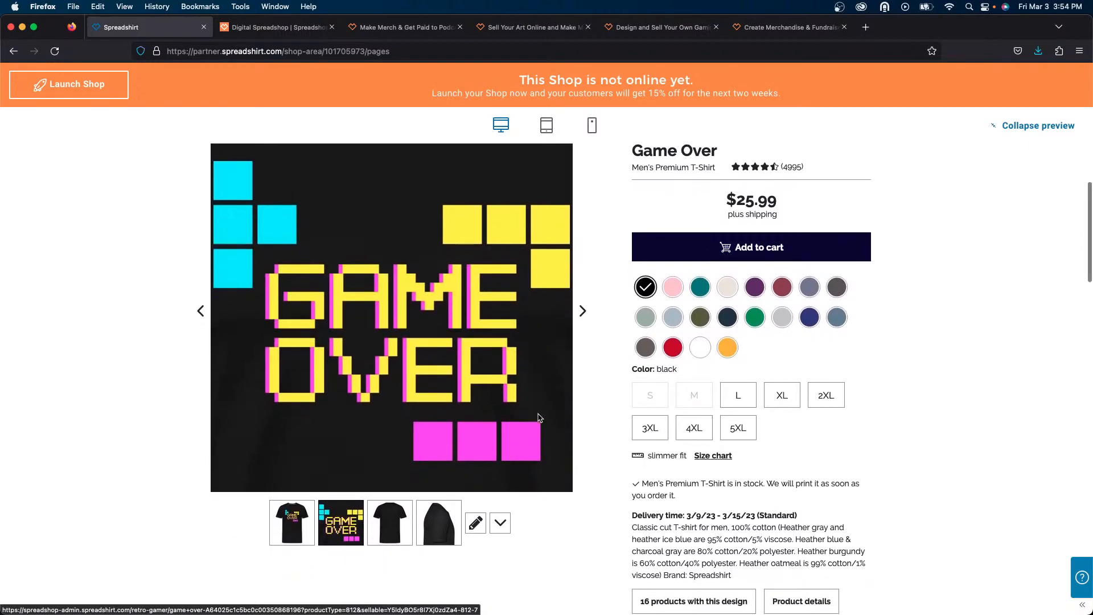
scroll(539, 418, "up", 5)
scroll(539, 418, "down", 1)
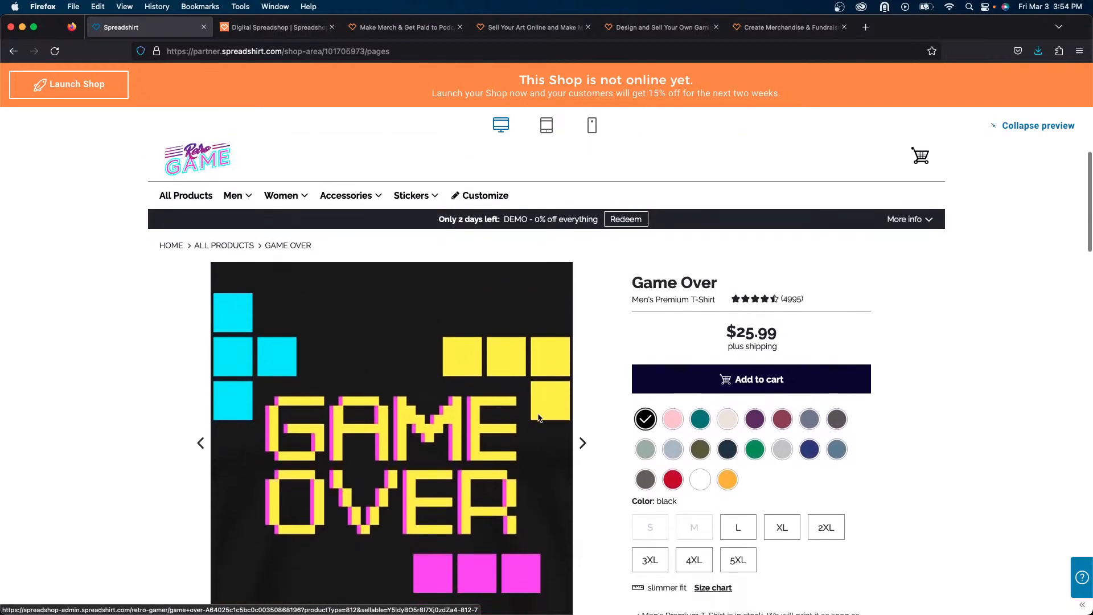
- Go back to the shop's home page in the preview, scroll it, and collapse the preview
left_click(190, 168)
mouse_move(282, 227)
scroll(312, 284, "down", 2)
scroll(170, 419, "down", 1)
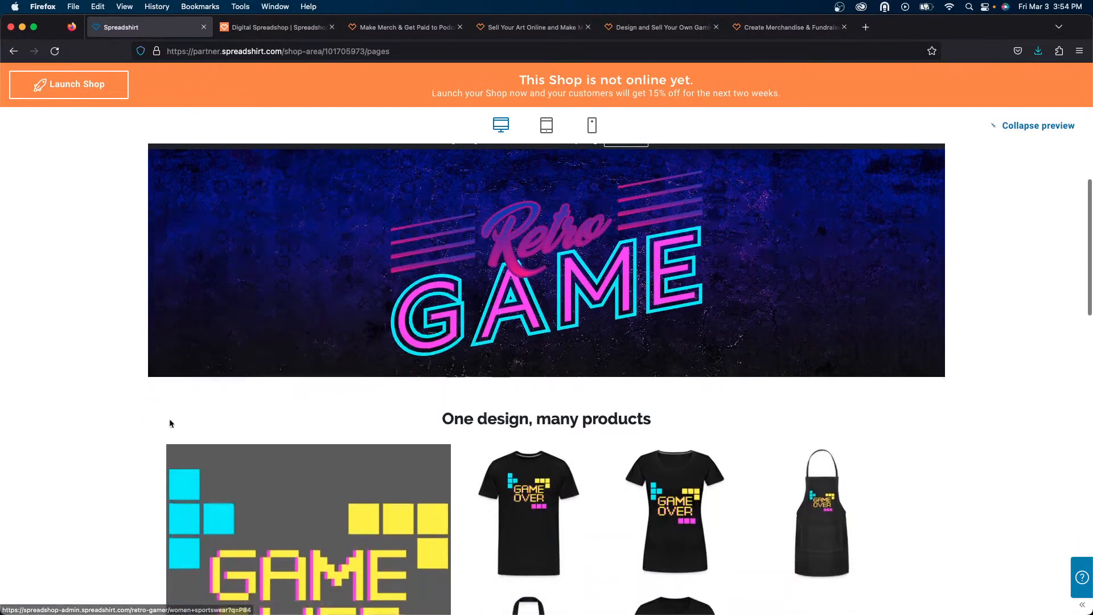
scroll(176, 414, "up", 4)
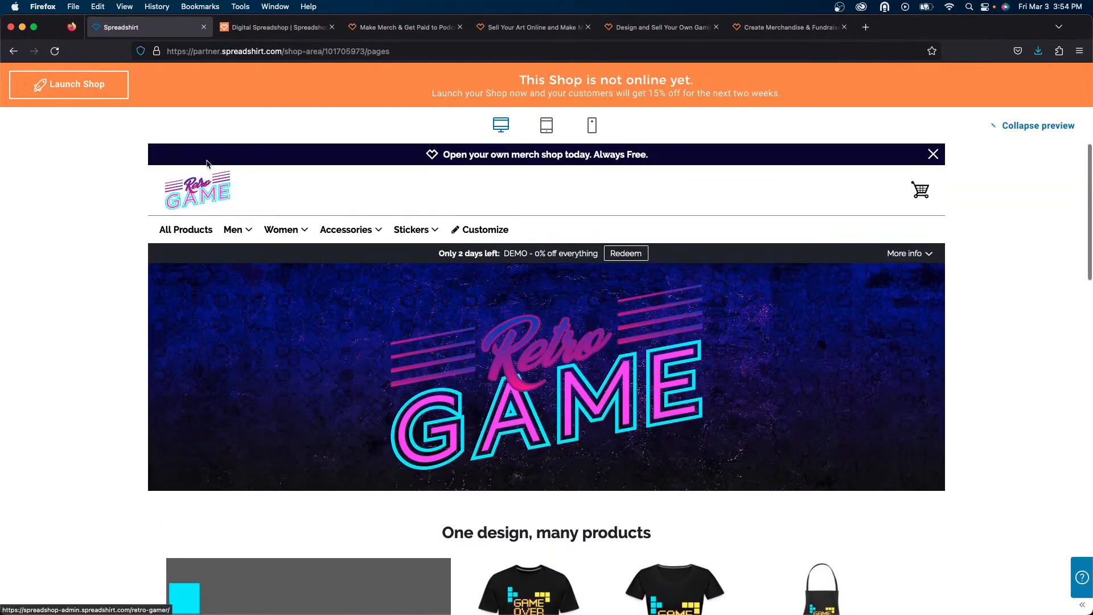
left_click(1029, 130)
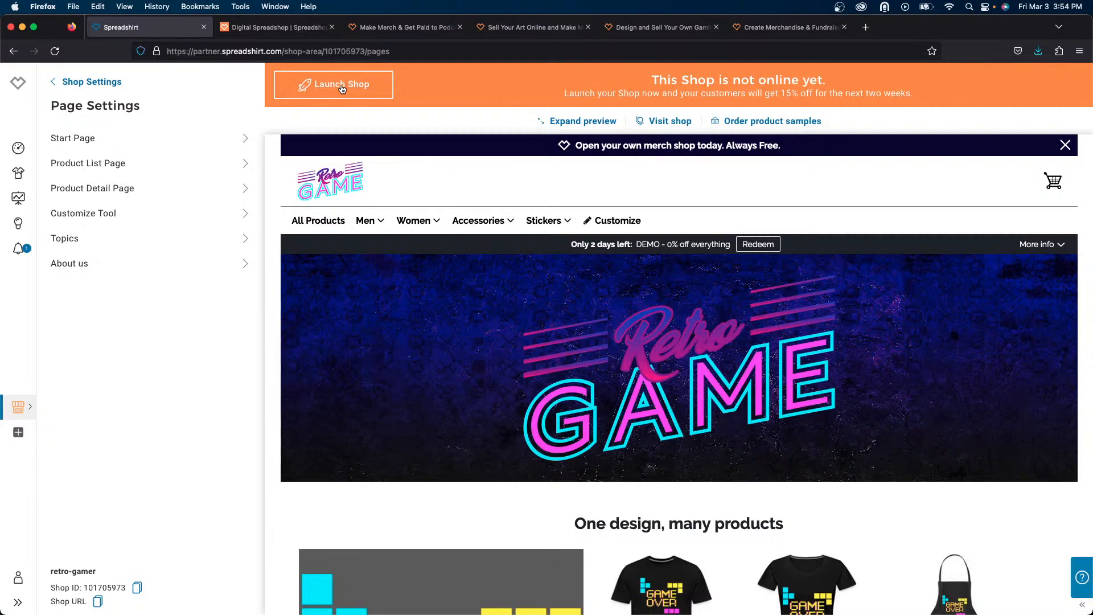
- Open the De/activate Shop options under General shop settings, then return to the Shop Settings overview
left_click(99, 83)
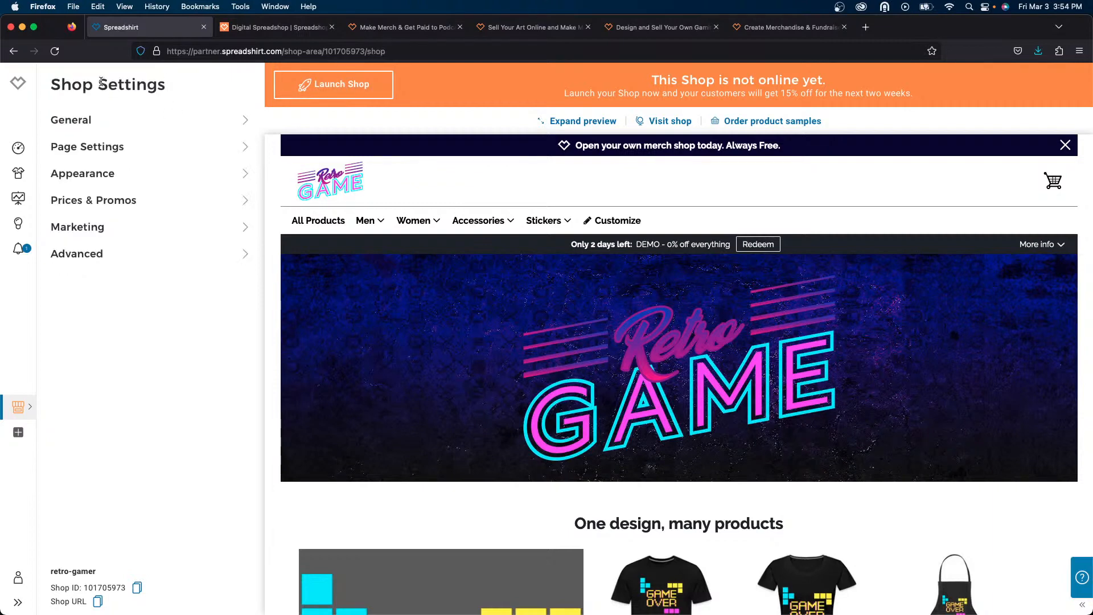
left_click(142, 120)
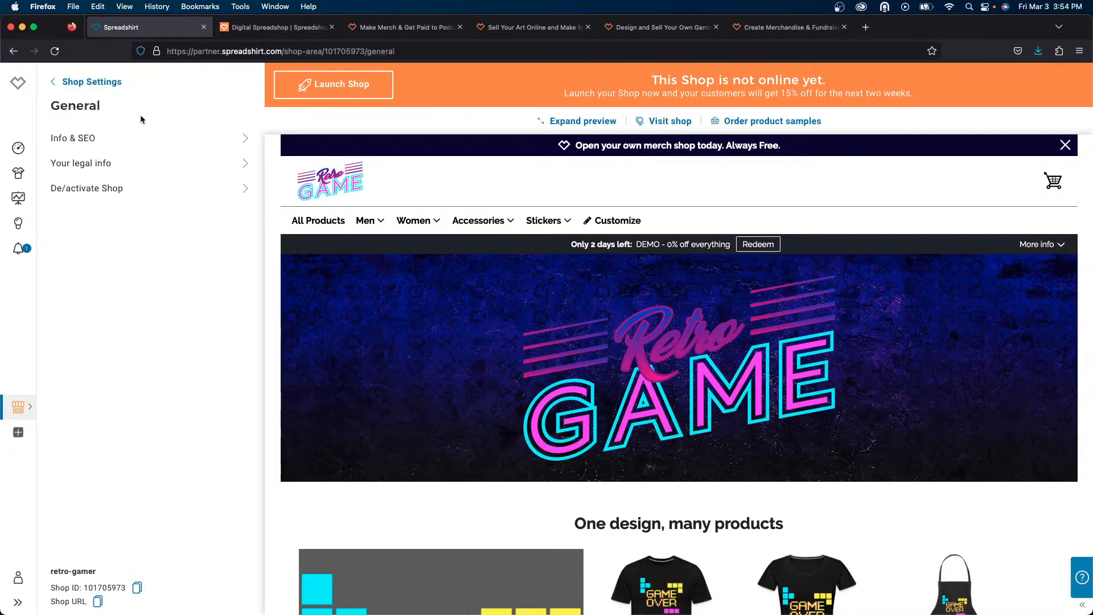
left_click(169, 195)
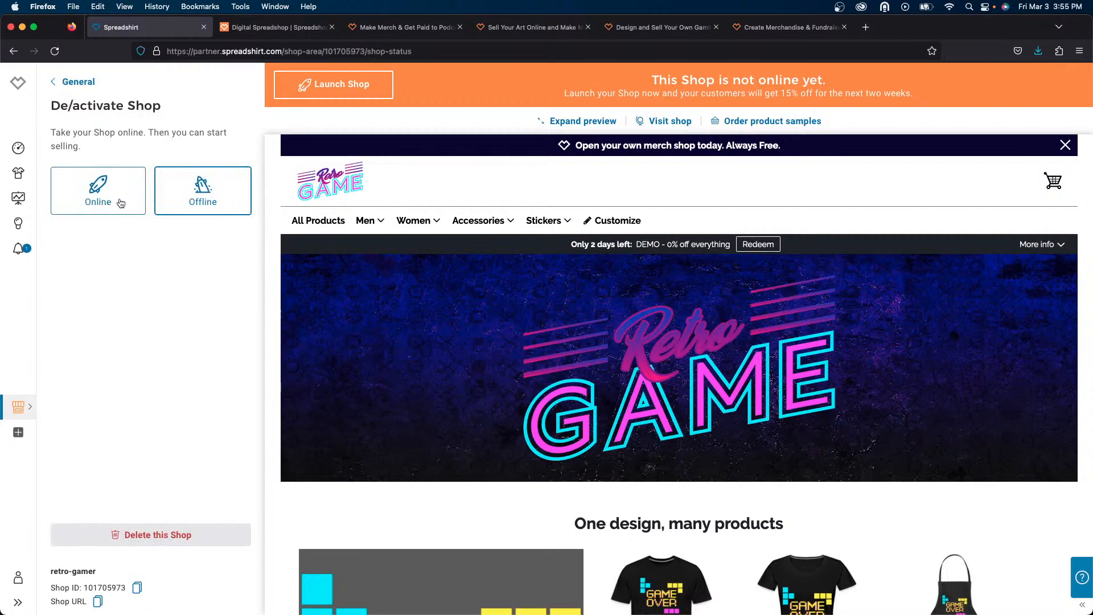
left_click(76, 83)
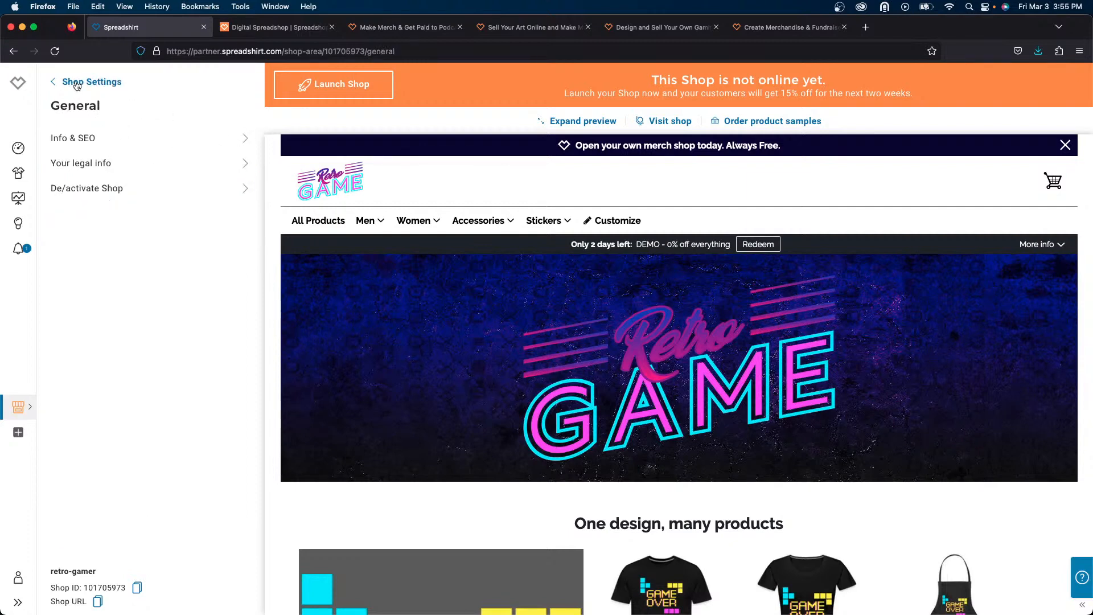
left_click(77, 84)
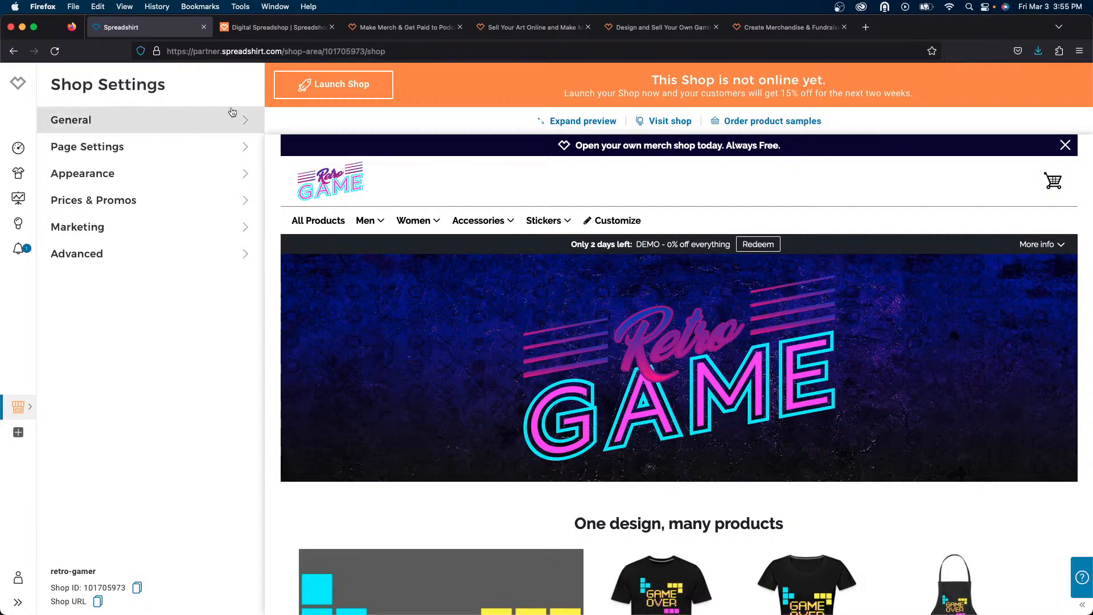
- Launch the shop and close the grand-opening confirmation dialog
left_click(360, 84)
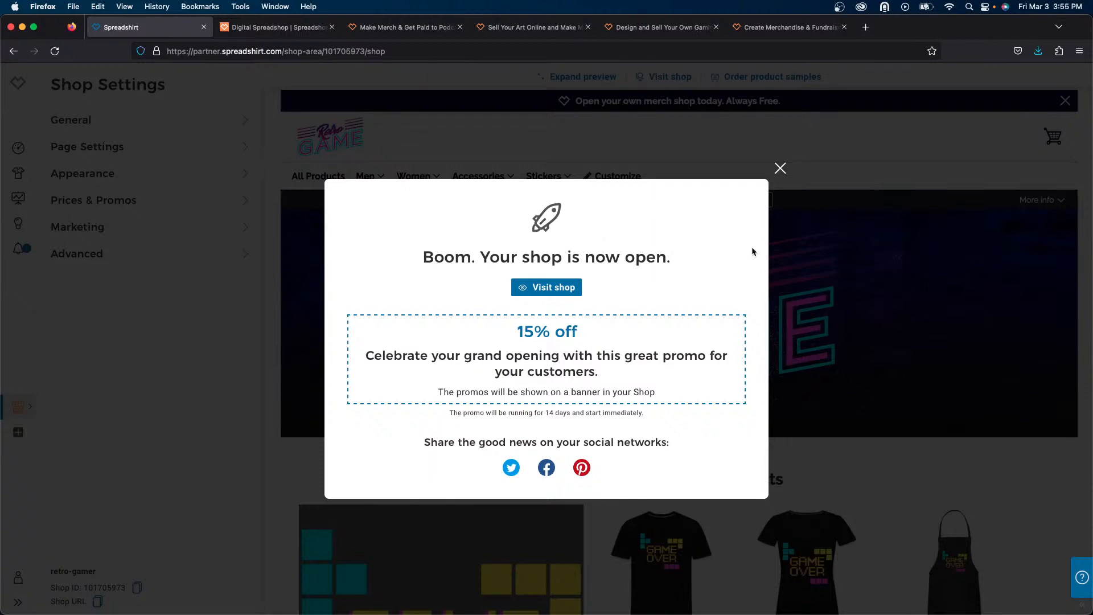
left_click(779, 168)
mouse_move(478, 176)
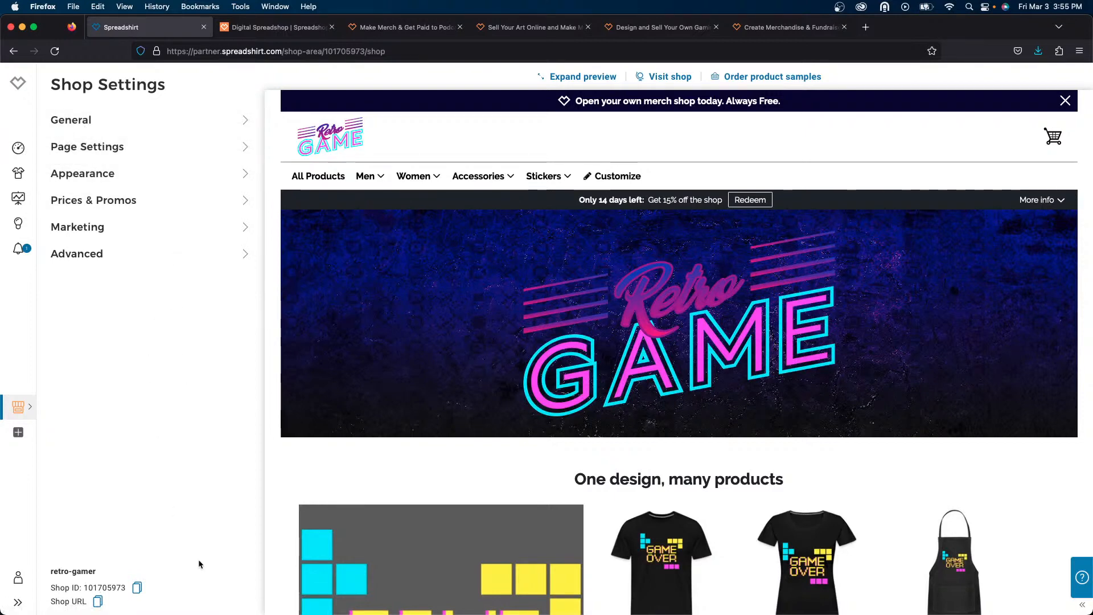
- Copy the shop URL and open it in a new browser tab
left_click(98, 601)
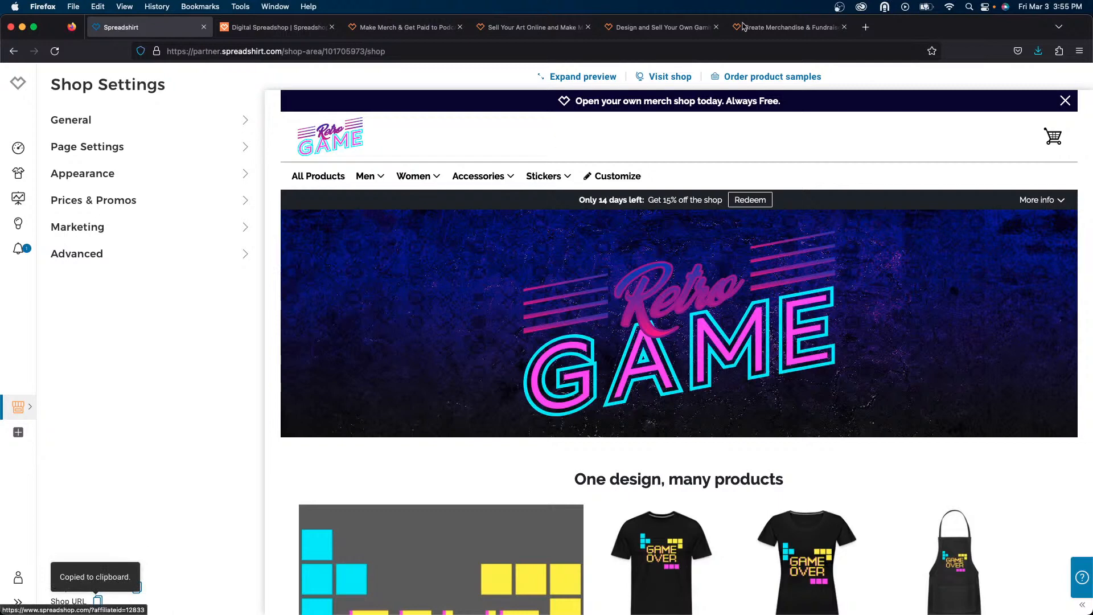
left_click(866, 28)
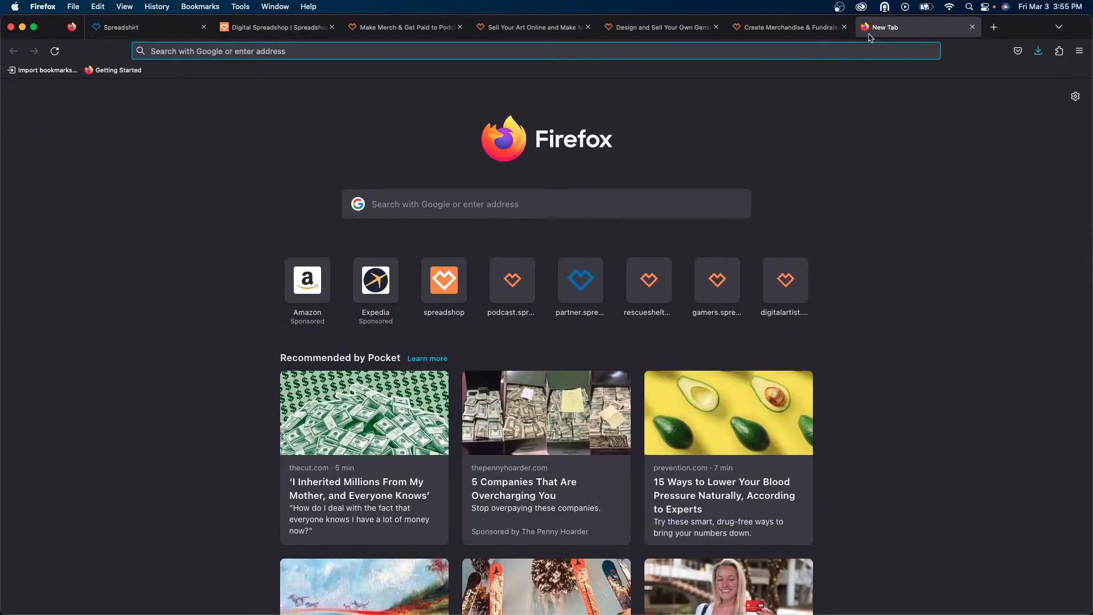
key("super+v")
key("Return")
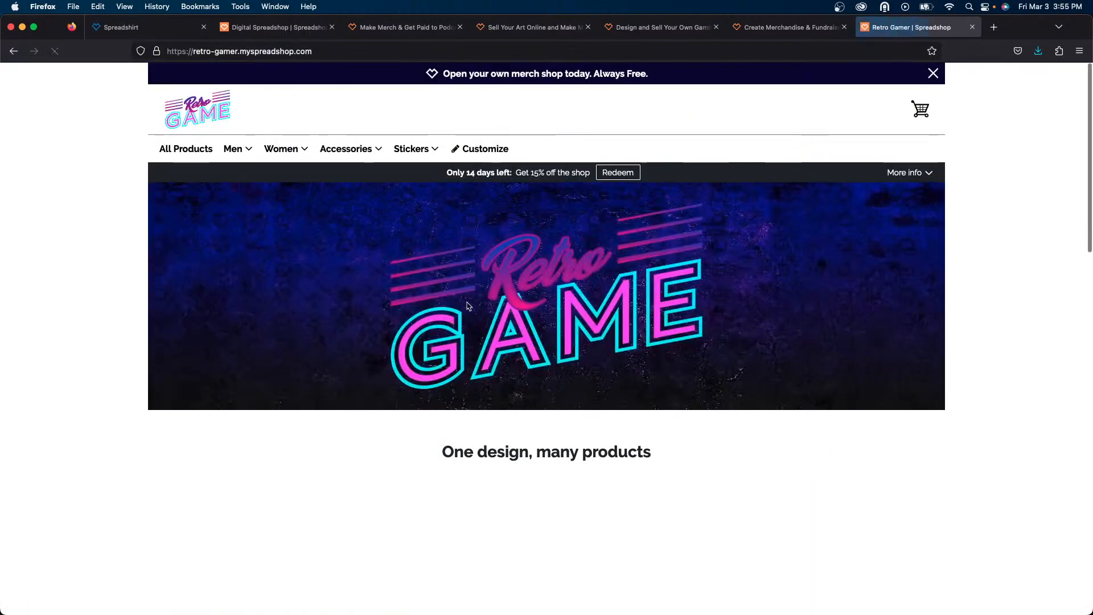
- Accept the cookie notice on the live Retro Gamer shop and scroll through its design sections and product preview
left_click(818, 572)
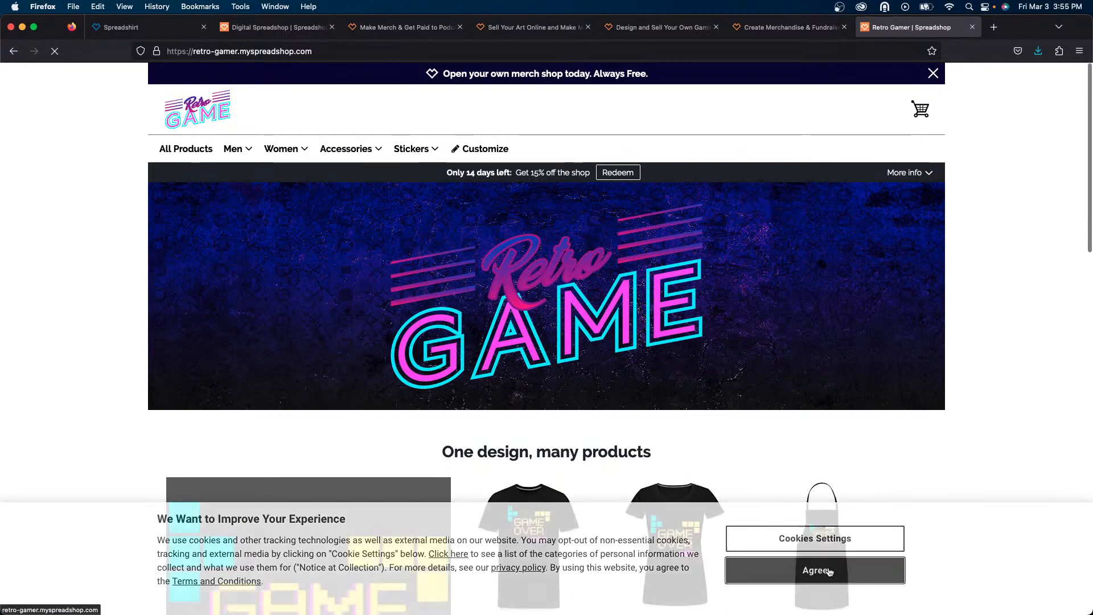
scroll(962, 370, "down", 1)
scroll(962, 371, "down", 12)
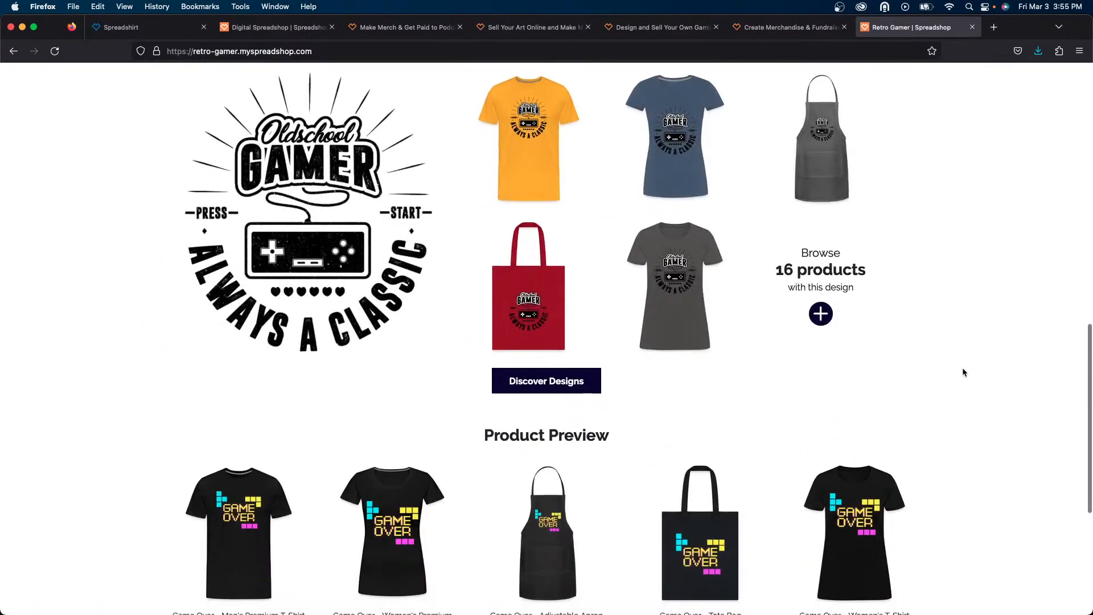
scroll(962, 372, "down", 1)
scroll(962, 372, "down", 6)
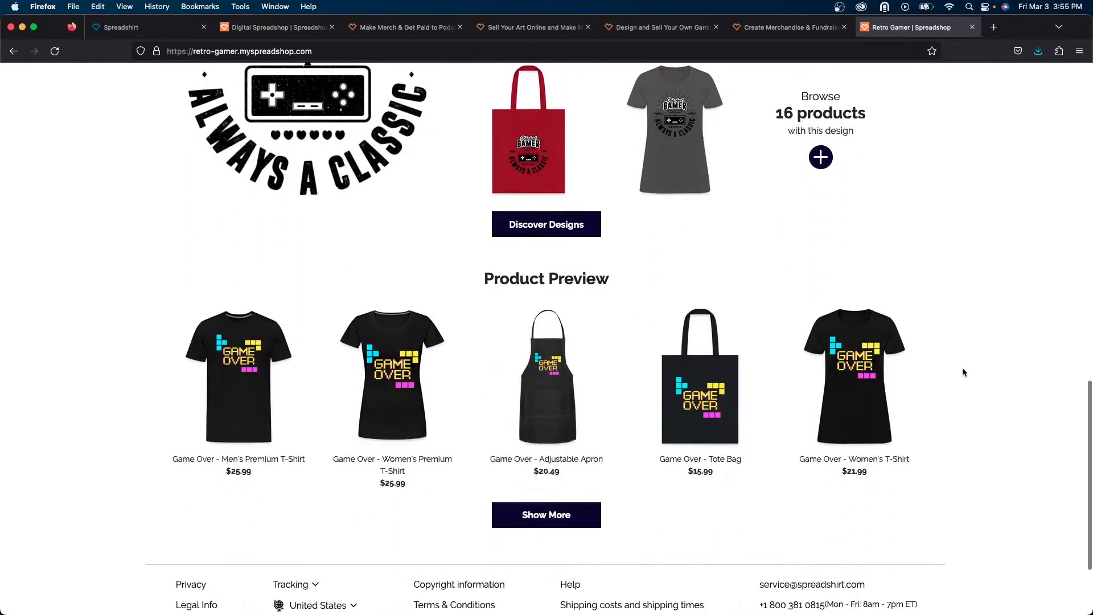
scroll(963, 372, "up", 14)
scroll(962, 373, "up", 8)
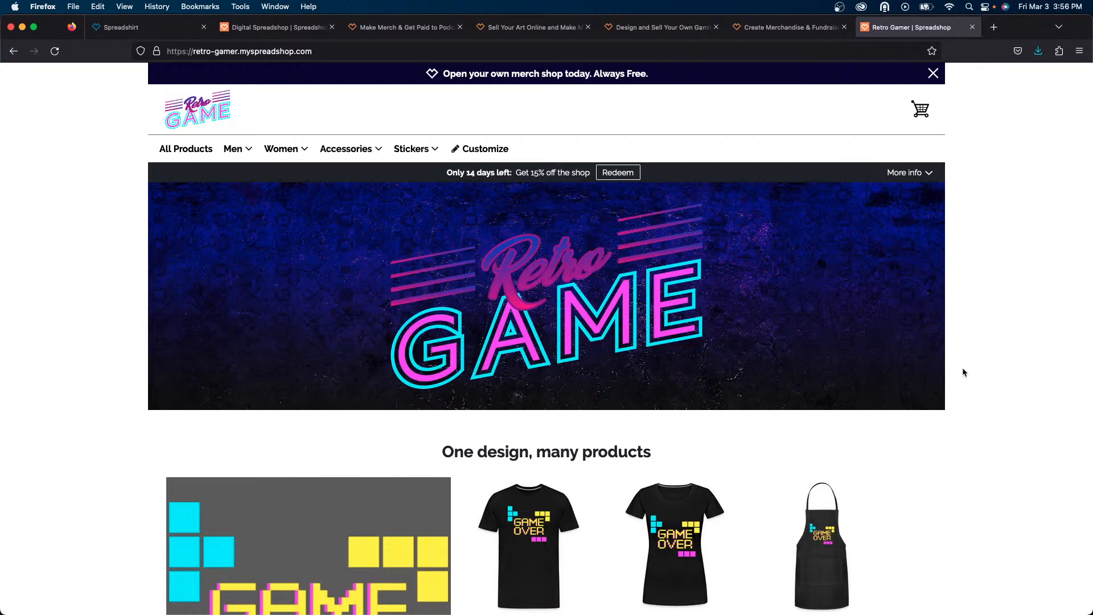
scroll(964, 372, "down", 3)
scroll(963, 372, "down", 10)
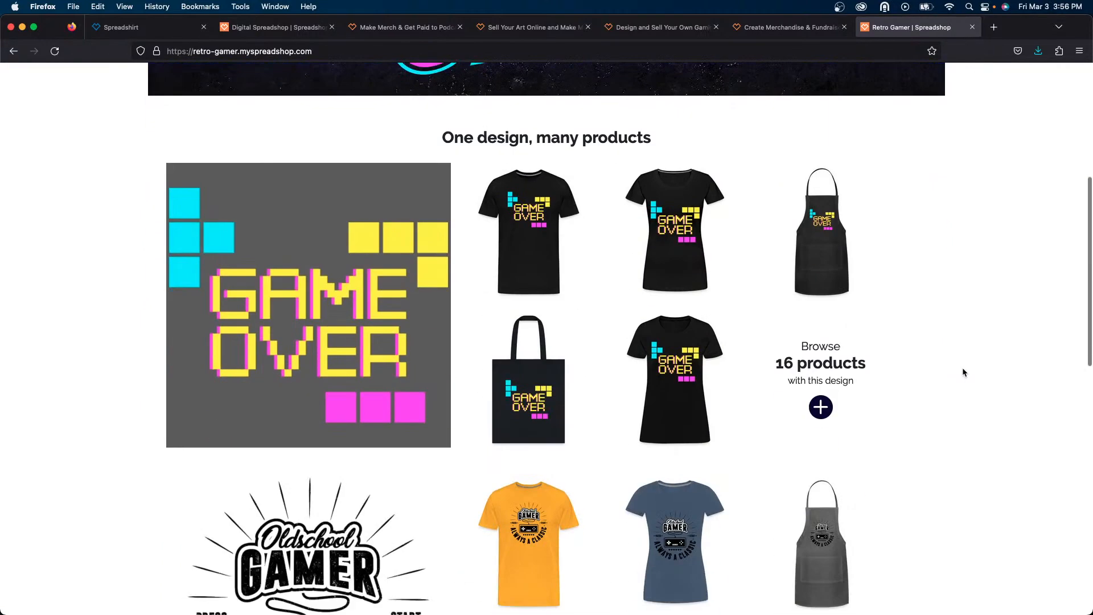
scroll(963, 373, "down", 2)
scroll(964, 372, "up", 15)
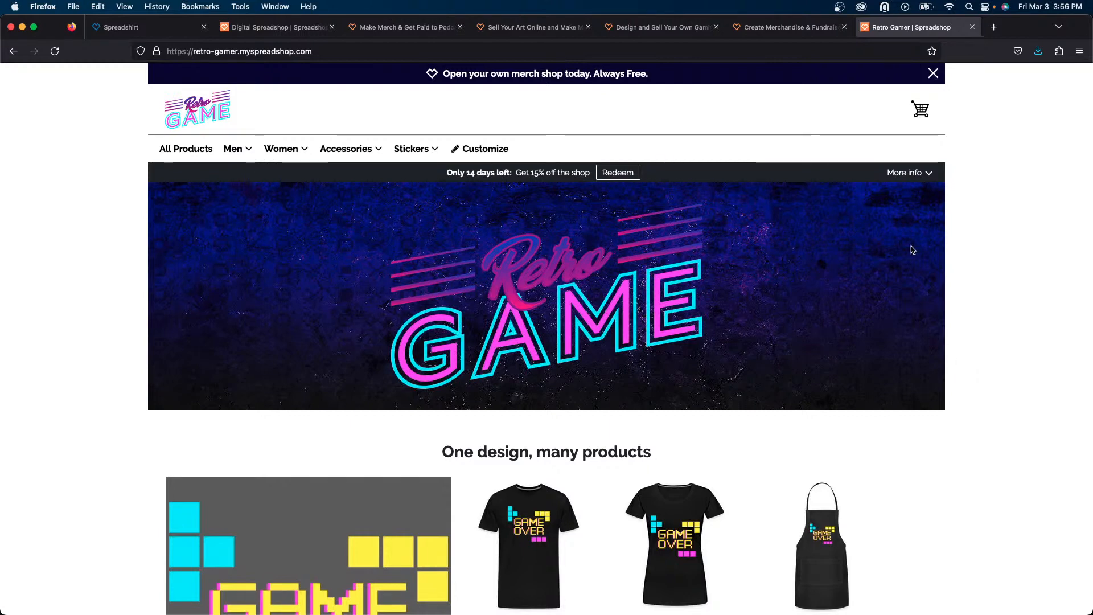
- Switch to the podcast Spreadshop landing page tab and scroll through its sections
left_click(371, 27)
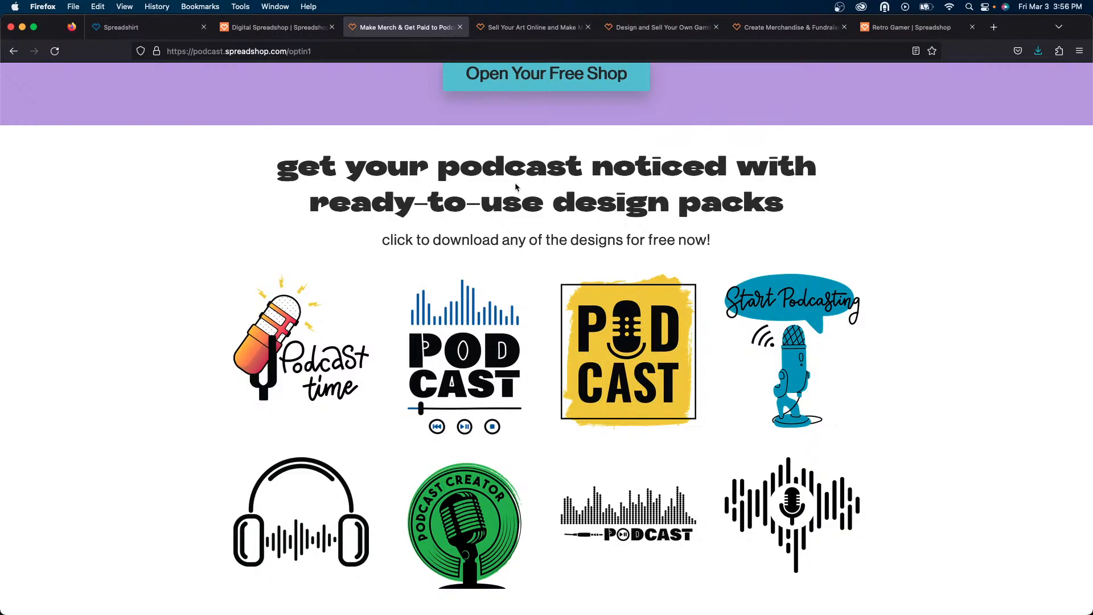
scroll(523, 196, "up", 5)
scroll(524, 199, "up", 14)
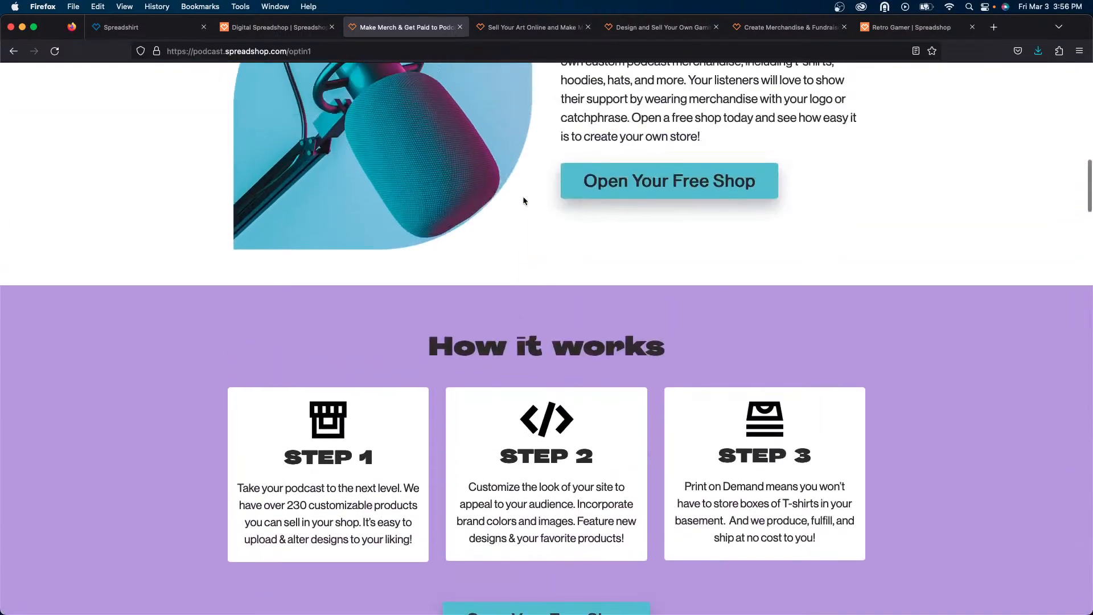
scroll(523, 200, "down", 15)
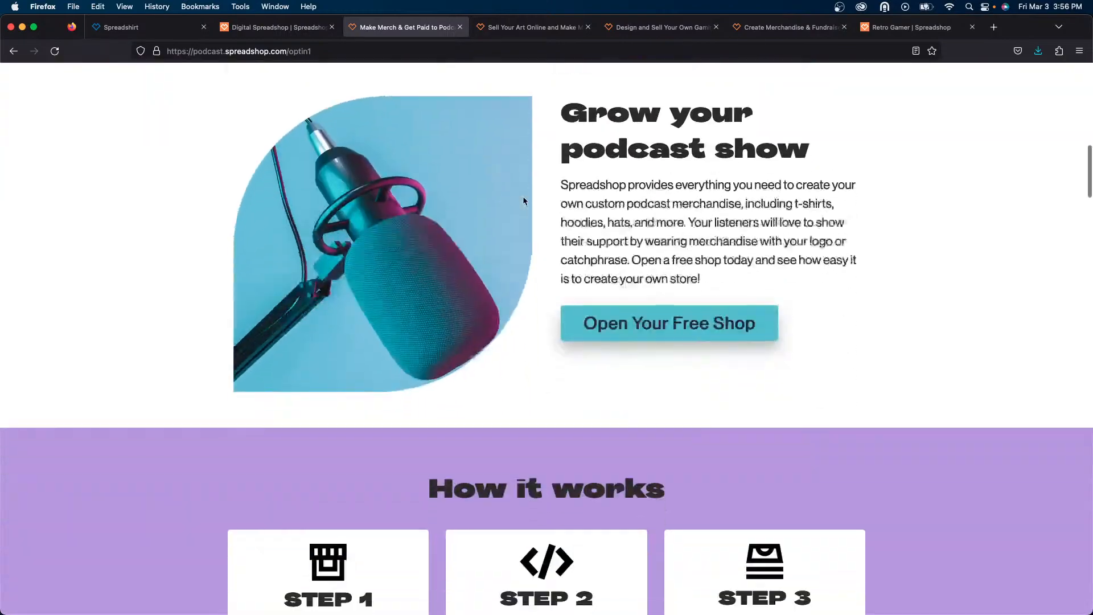
scroll(524, 200, "down", 12)
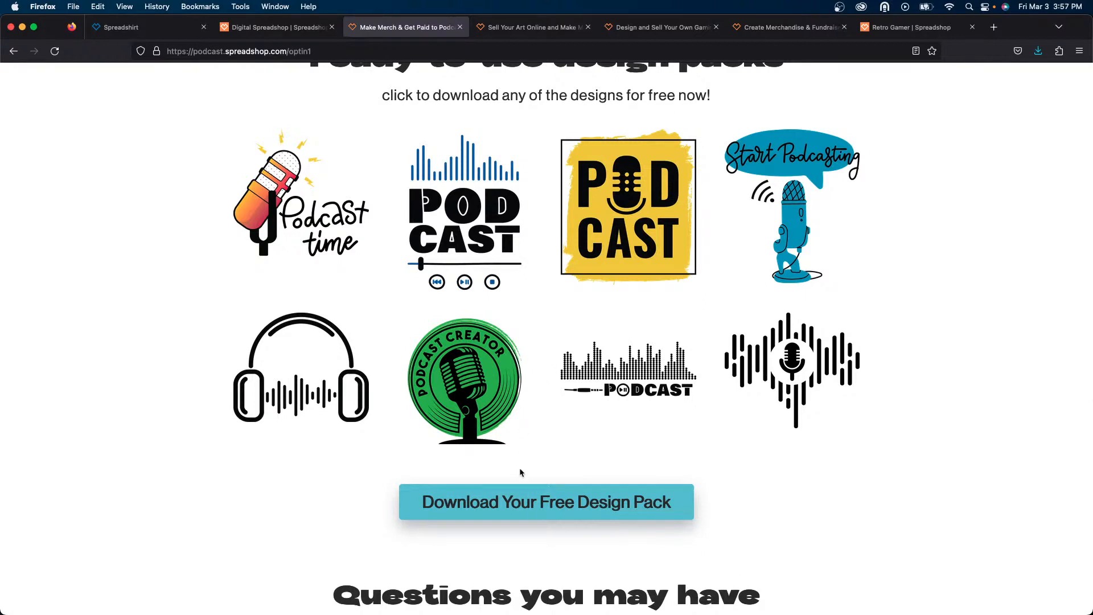
- Switch to the digital artist Spreadshop landing page tab and browse its merch favorites and design packs
left_click(532, 27)
scroll(627, 194, "up", 8)
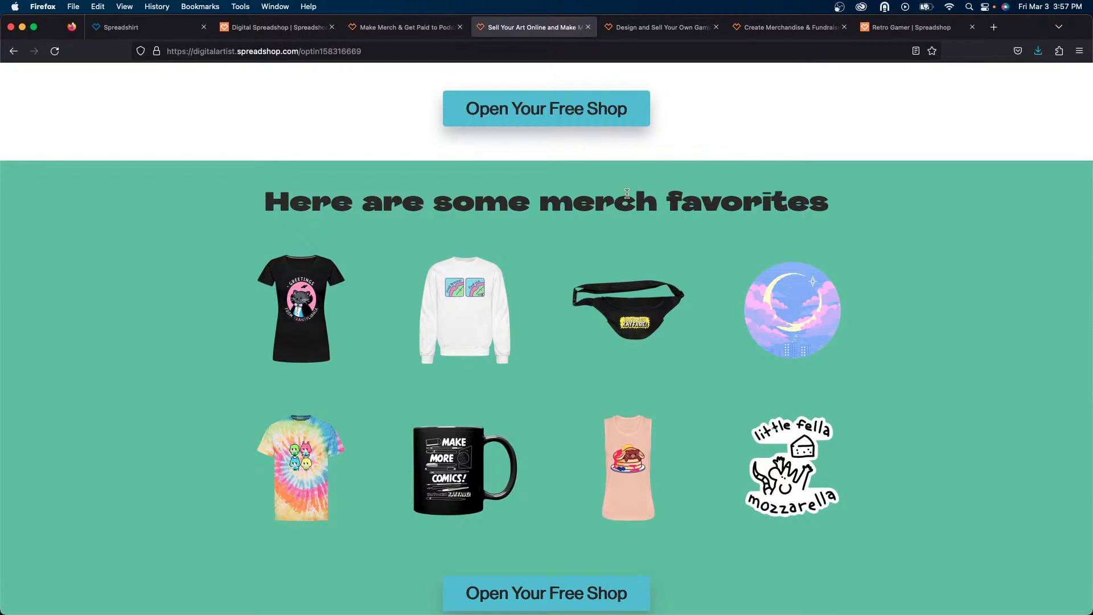
scroll(627, 194, "down", 9)
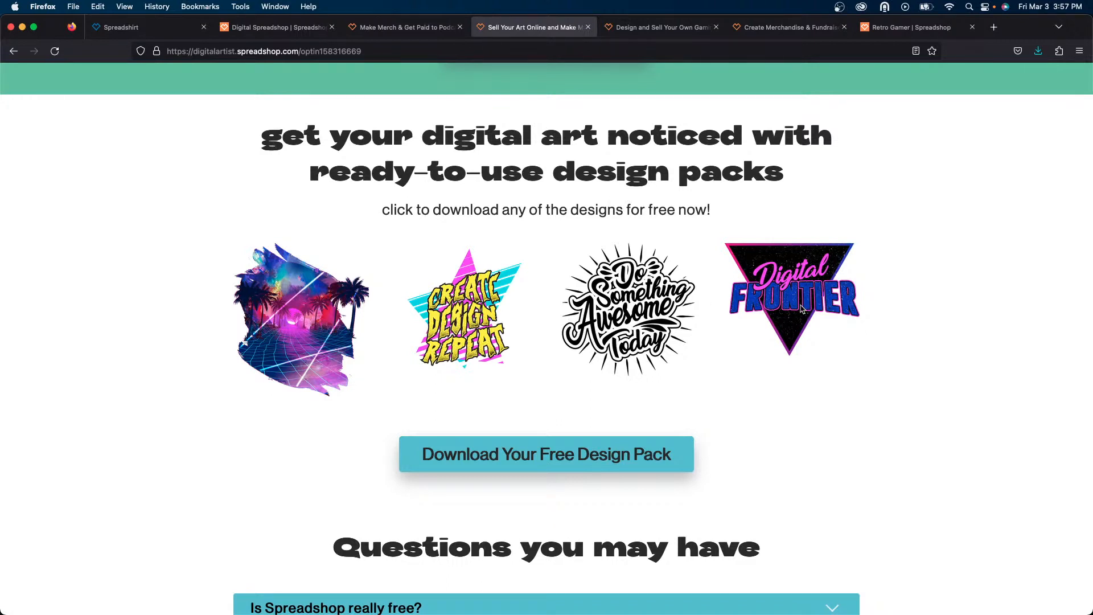
scroll(703, 328, "up", 10)
scroll(704, 328, "down", 5)
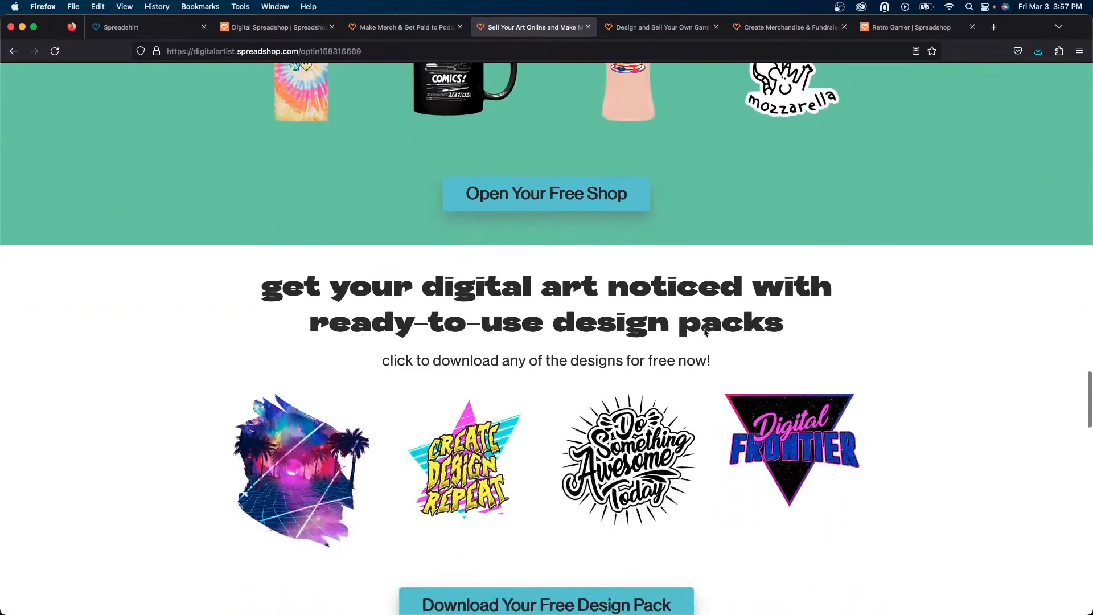
scroll(703, 327, "down", 1)
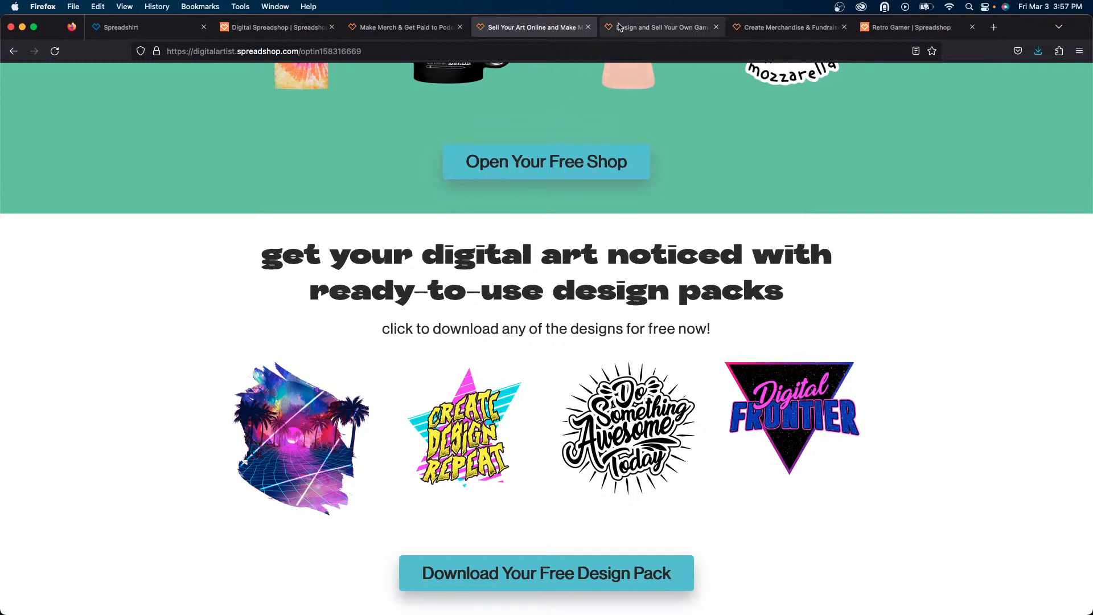
- Switch to the gamers Spreadshop landing page tab and scroll through it from top to design packs
left_click(636, 29)
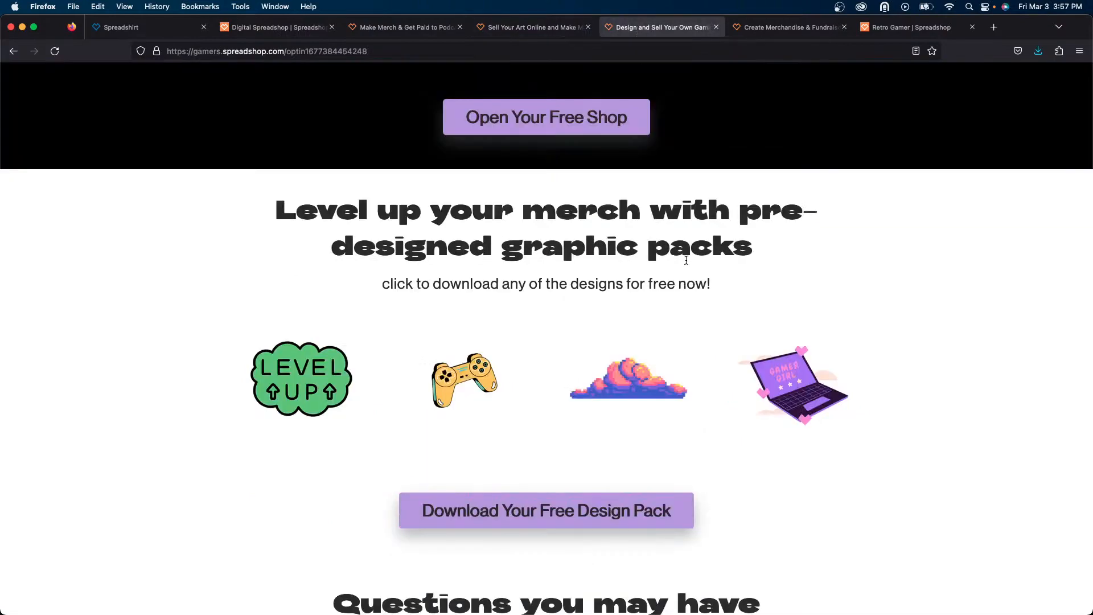
scroll(685, 258, "up", 15)
scroll(687, 264, "down", 5)
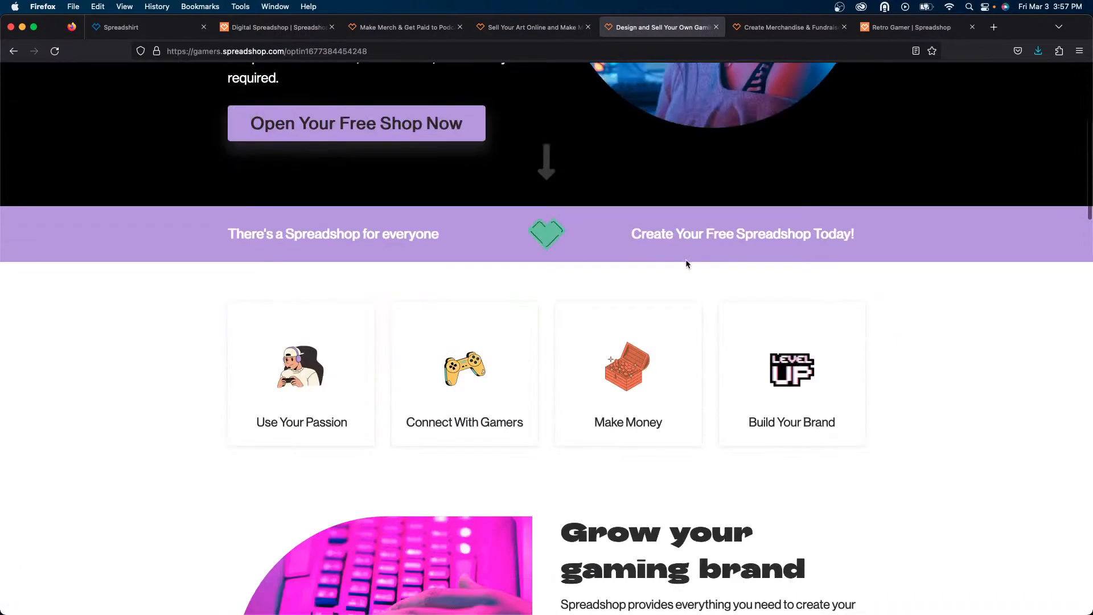
scroll(687, 264, "up", 5)
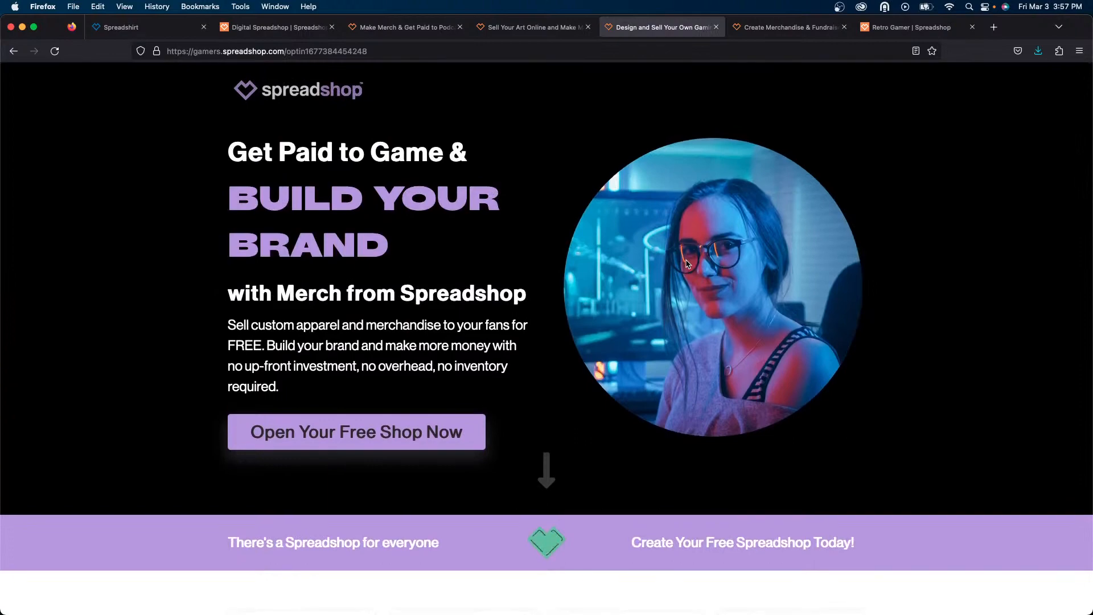
scroll(687, 264, "down", 8)
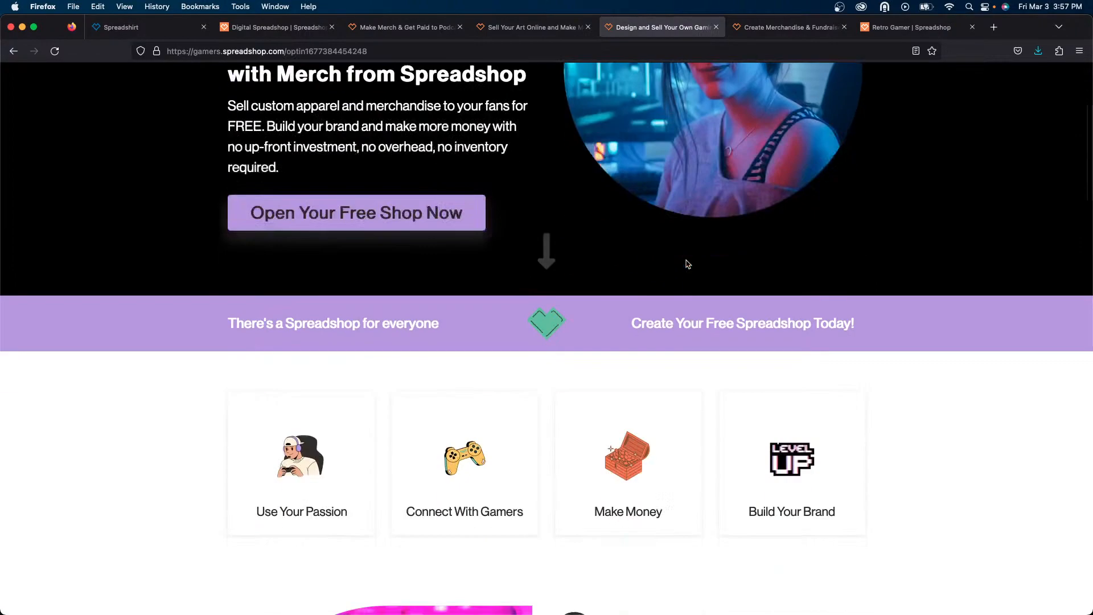
scroll(686, 264, "down", 6)
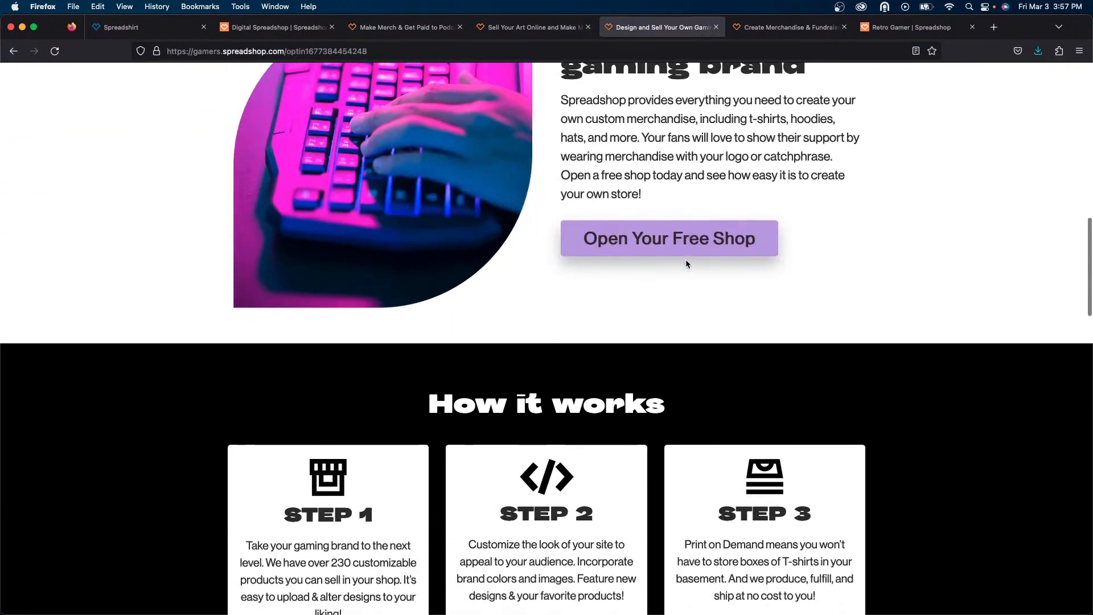
scroll(686, 263, "down", 3)
scroll(687, 264, "down", 10)
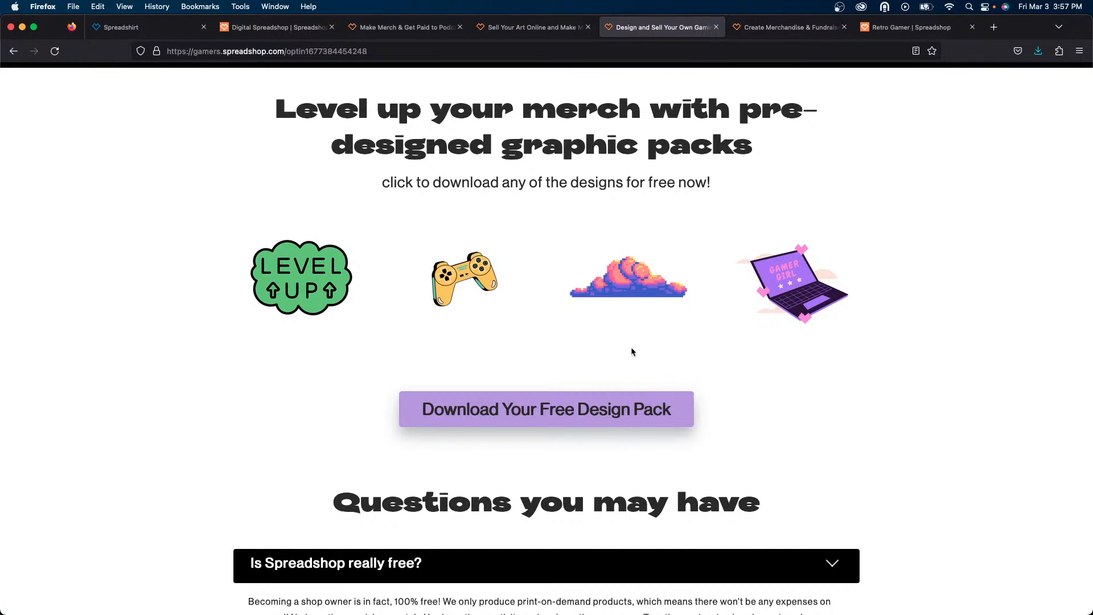
- Switch to the pet rescue Spreadshop landing page tab and scroll through its sections
left_click(791, 29)
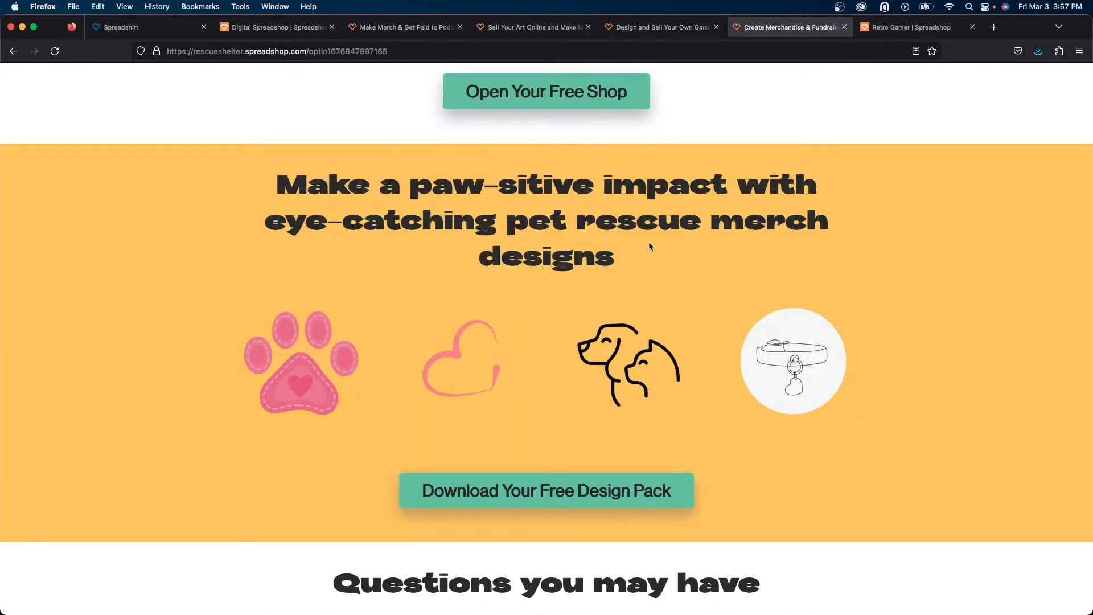
scroll(650, 246, "up", 15)
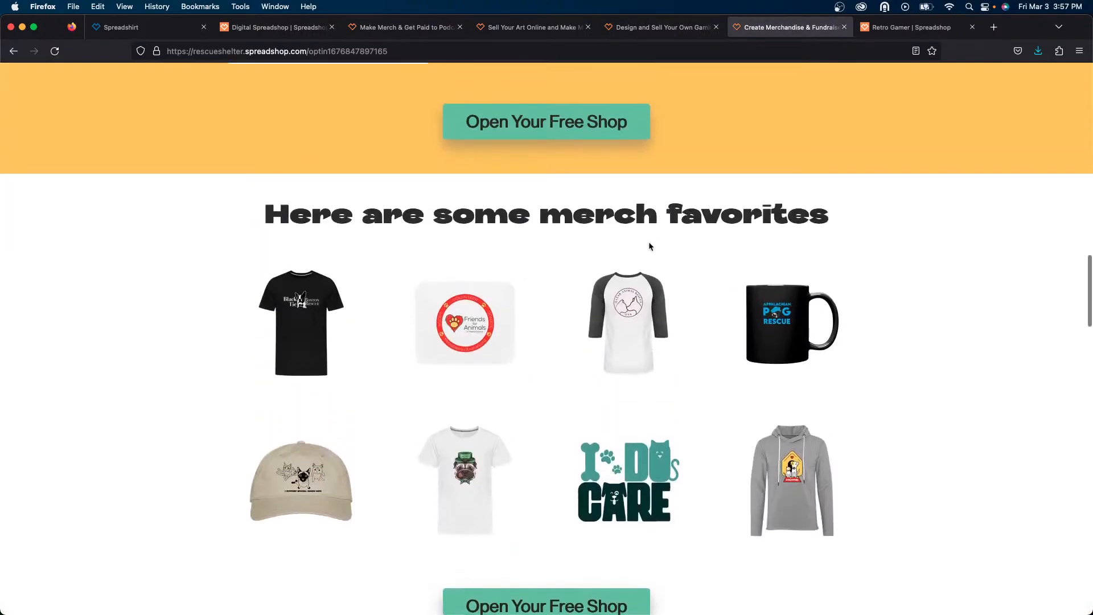
scroll(651, 246, "up", 10)
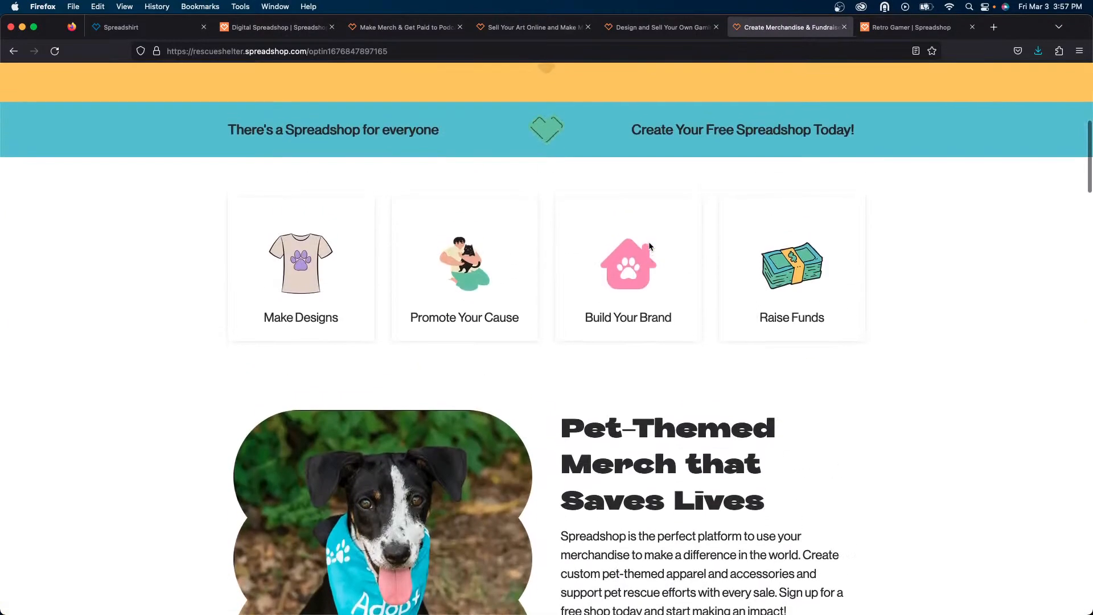
scroll(651, 246, "up", 2)
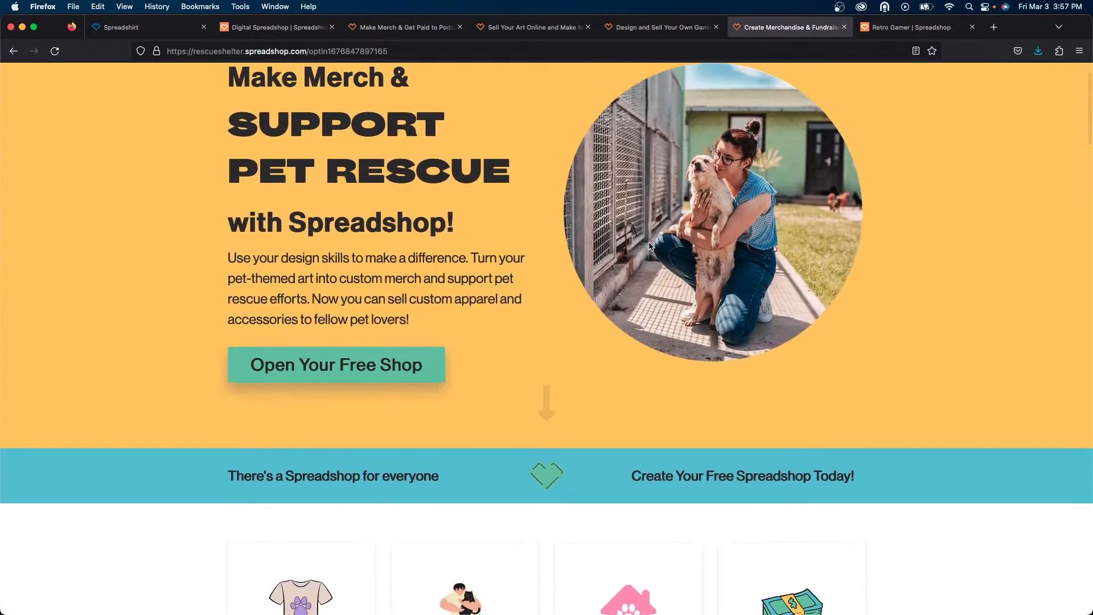
scroll(650, 246, "up", 2)
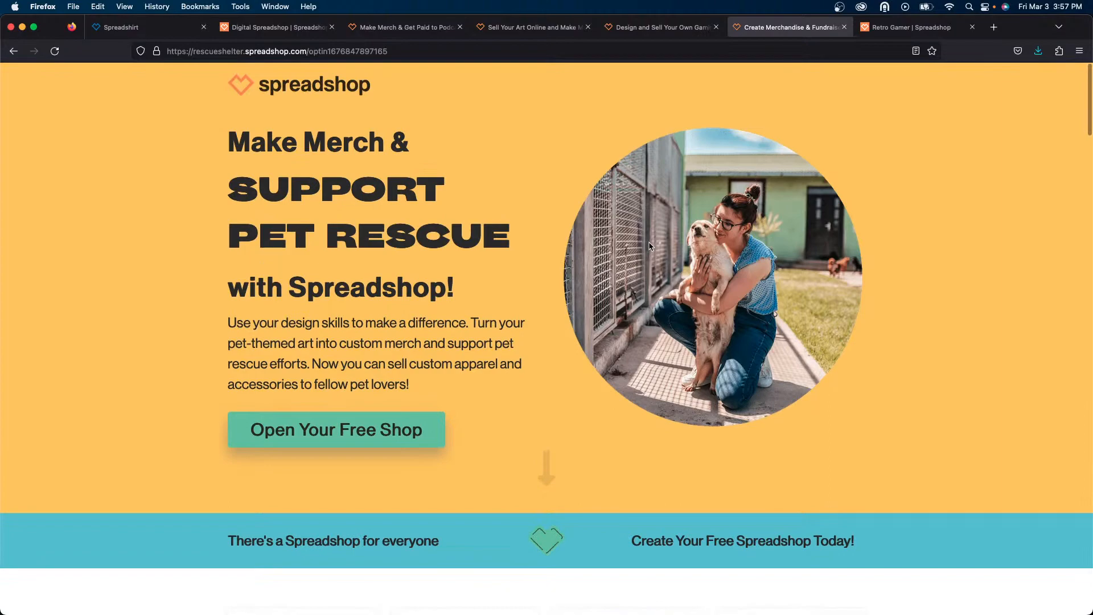
scroll(649, 246, "down", 10)
scroll(649, 246, "down", 8)
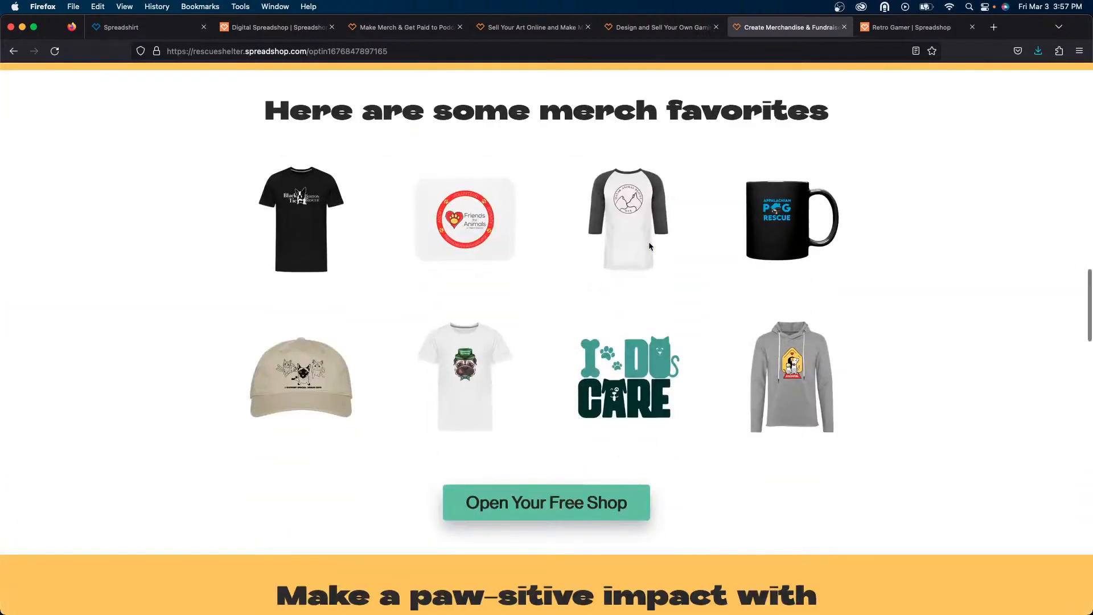
scroll(649, 245, "up", 3)
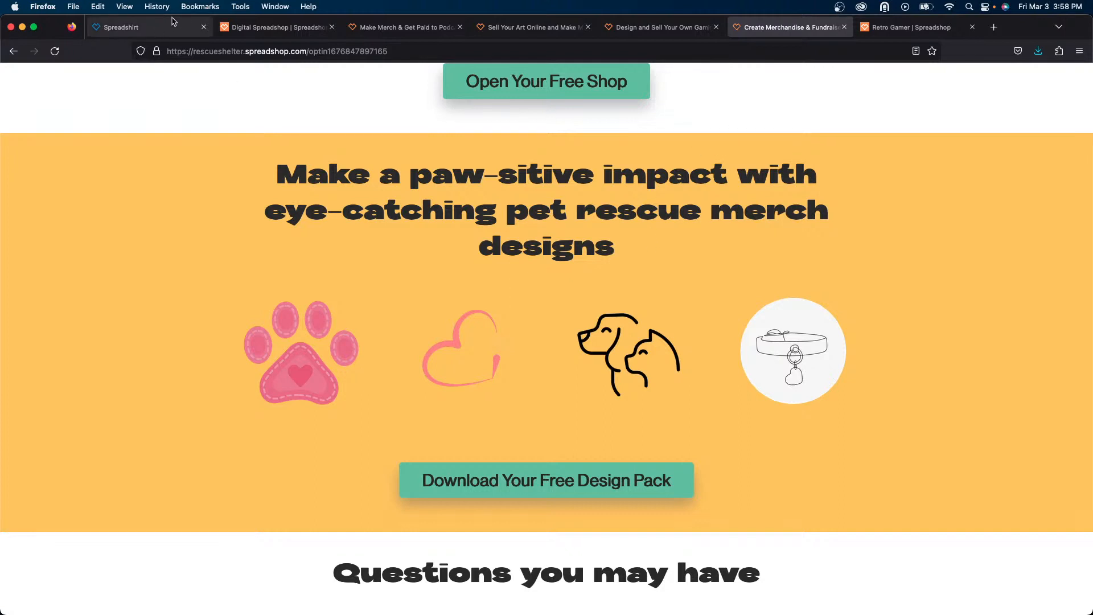
- Return to the live Retro Gamer shop tab and scroll through its design sections
left_click(894, 28)
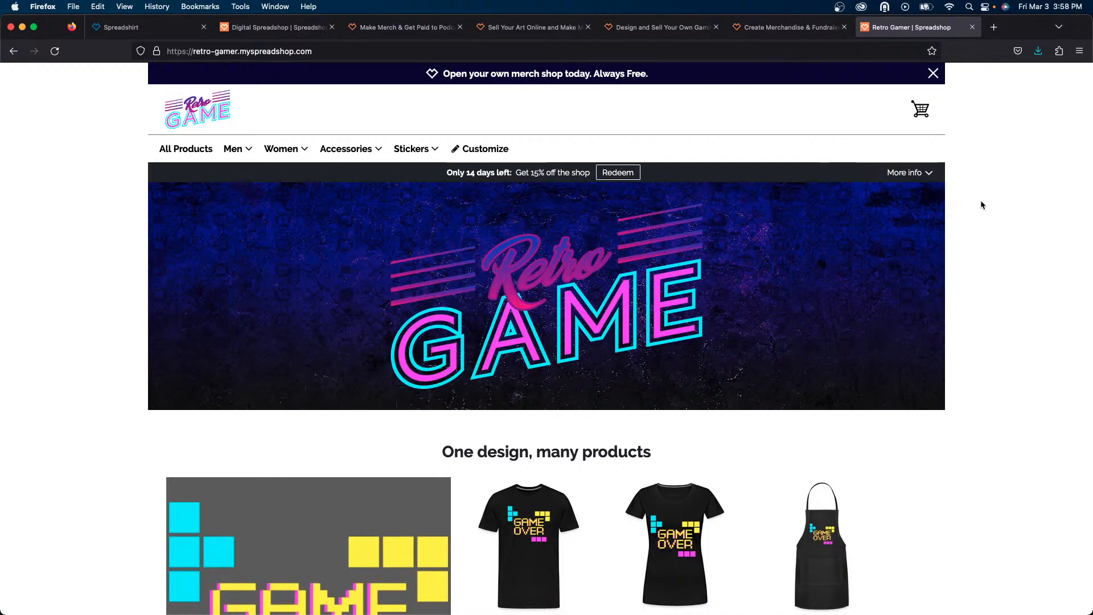
scroll(980, 204, "down", 5)
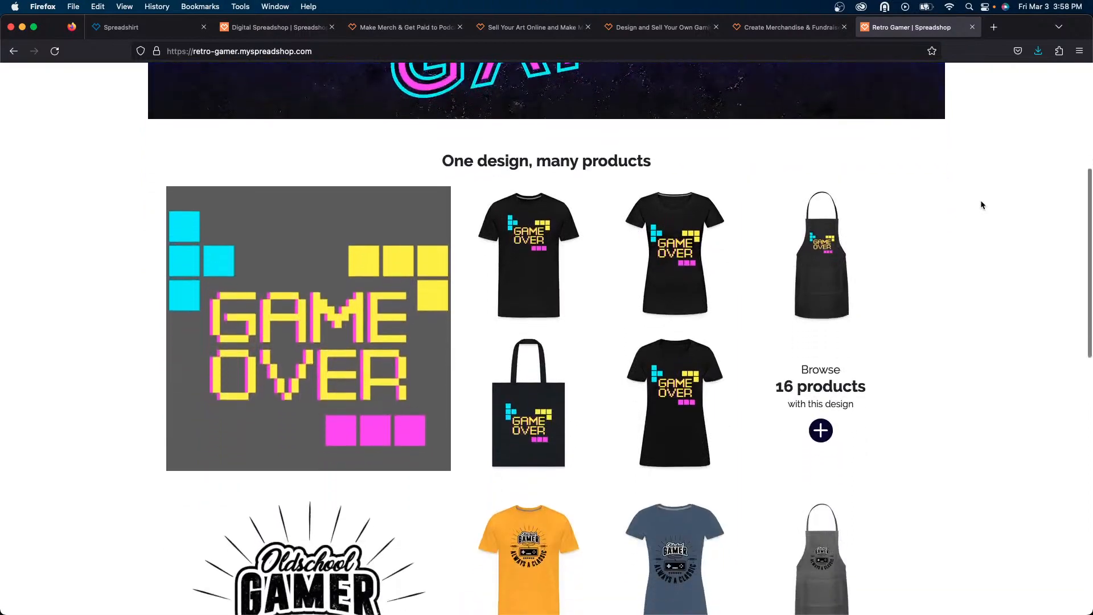
scroll(980, 200, "down", 6)
scroll(980, 199, "up", 4)
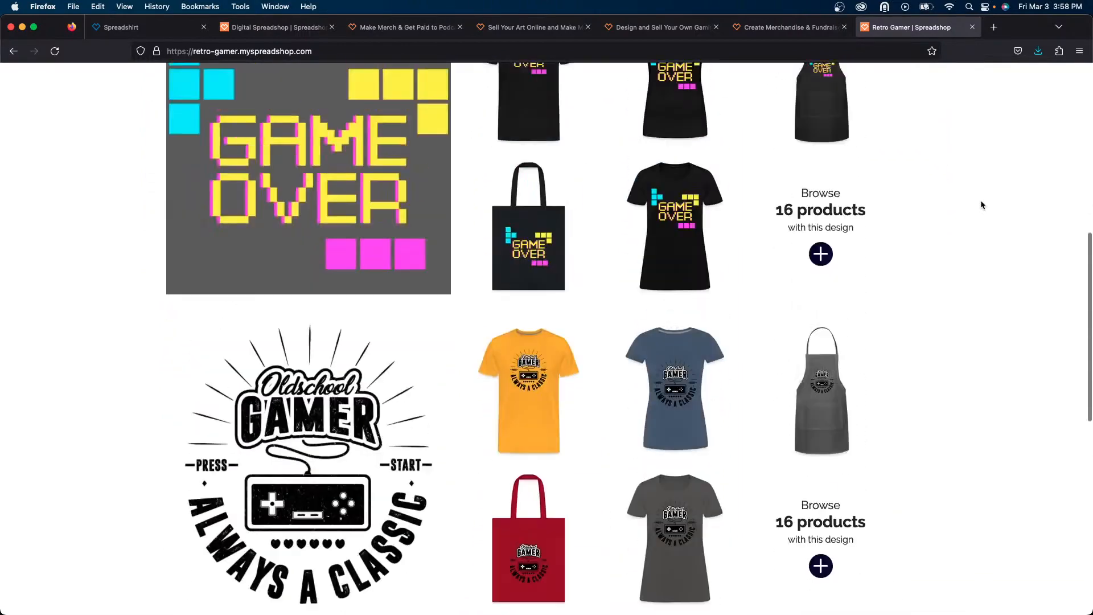
scroll(981, 204, "up", 7)
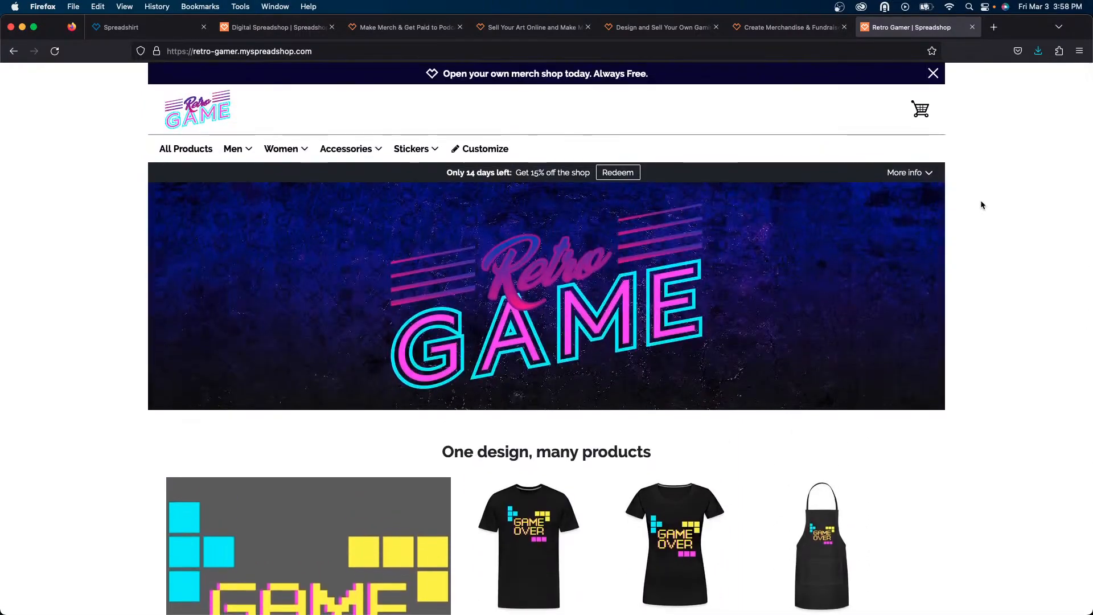